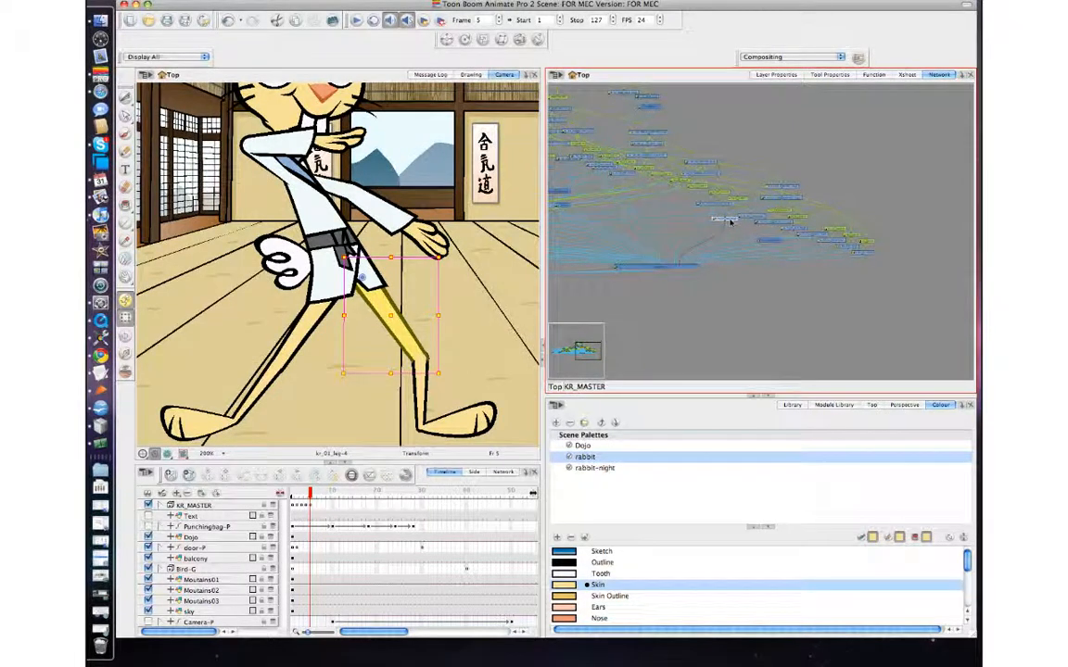
- Try rotating the rabbit's front upper leg at frame 5 by its separate network modules, and undo the rotations
left_click_drag(731, 220, 735, 225)
left_click(740, 200)
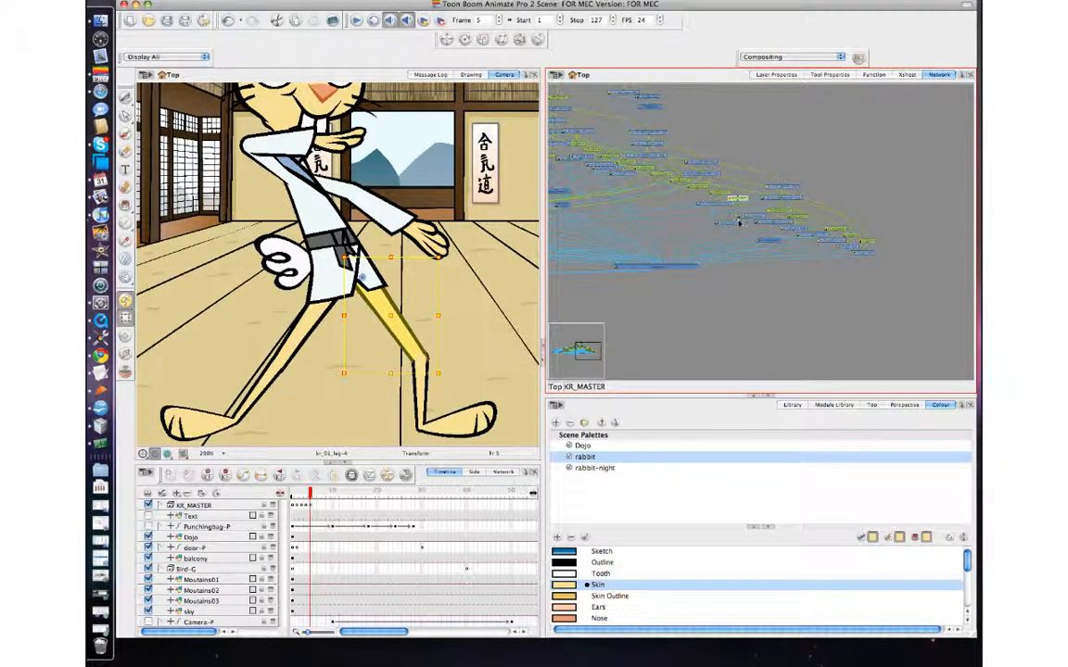
left_click(732, 224)
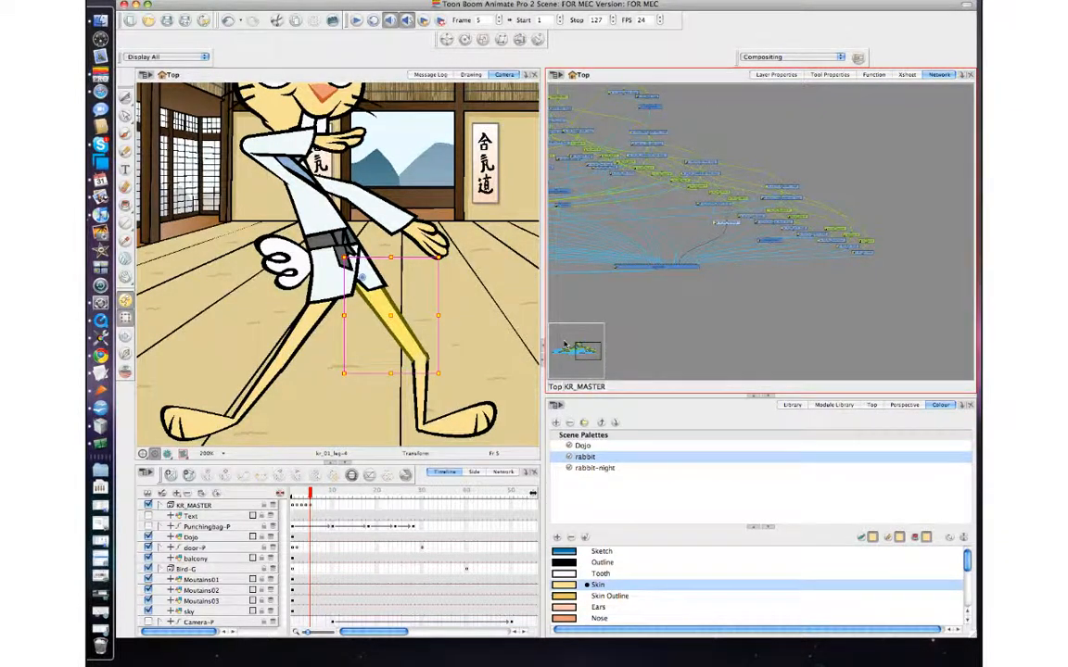
left_click_drag(445, 374, 416, 318)
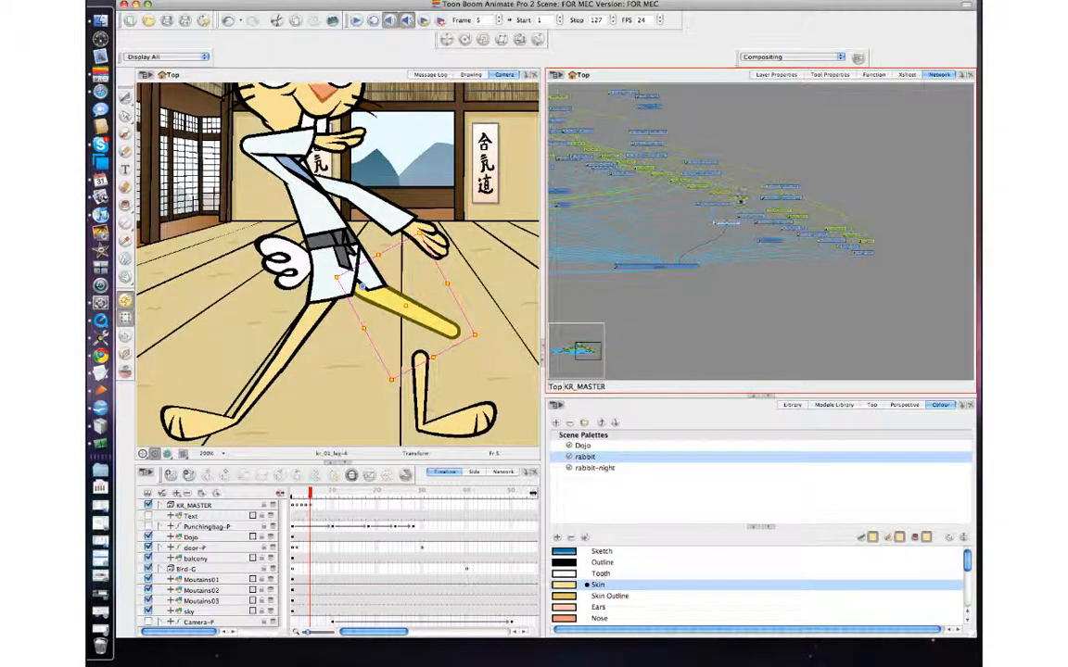
left_click(741, 200)
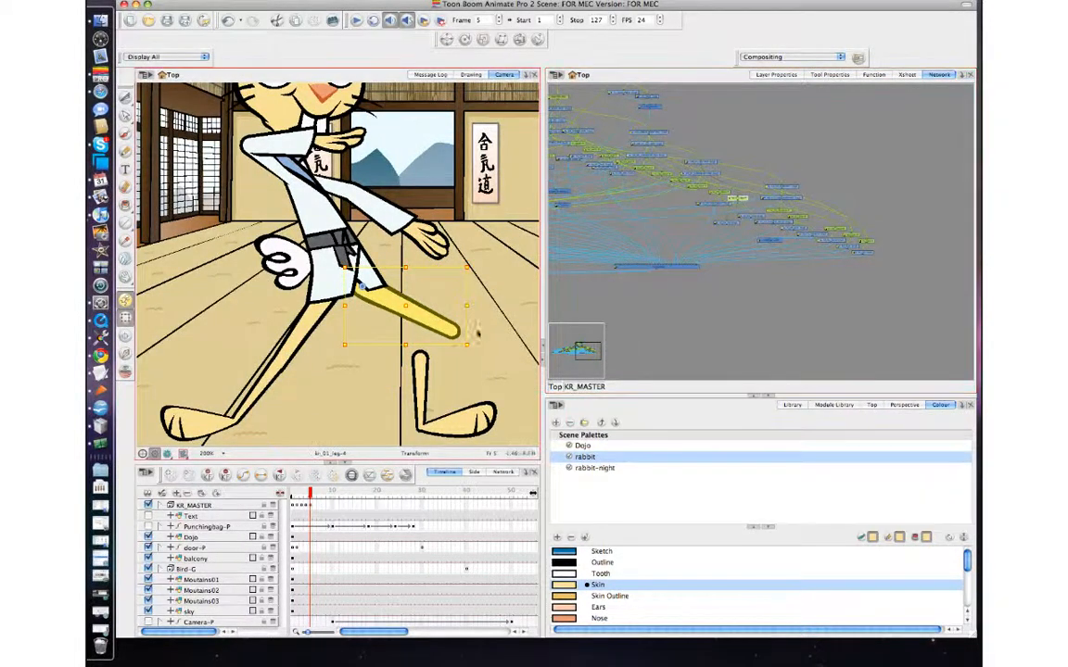
left_click_drag(472, 344, 492, 312)
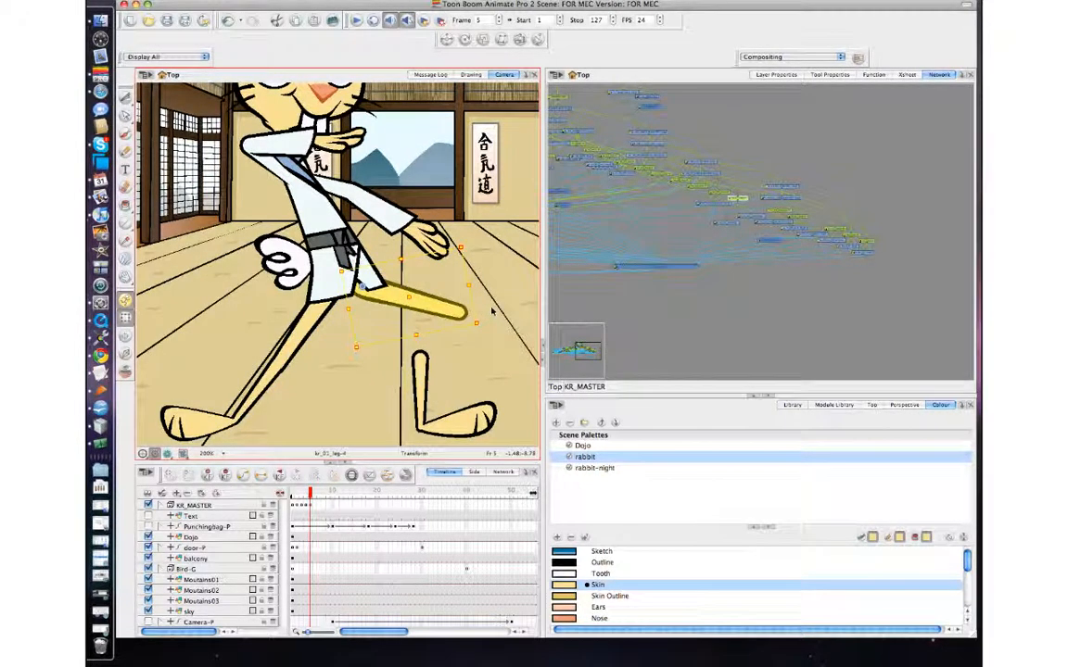
key("super+z")
key("super+z")
key("super+z")
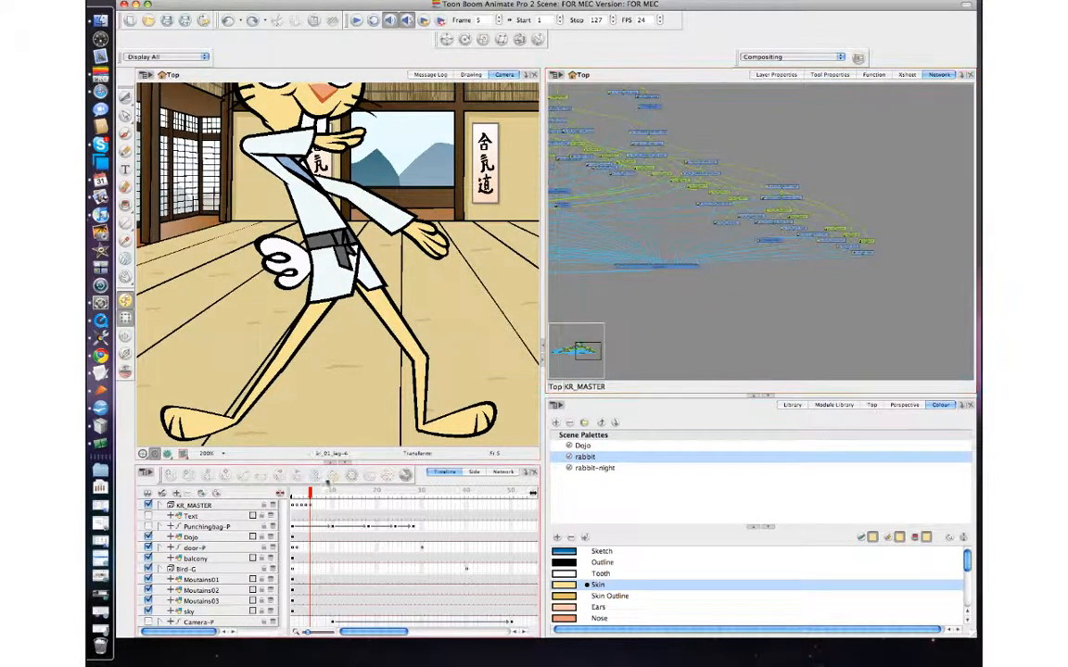
- Try rotating the front leg's tibia patch about the ankle at frame 5, and undo the rotation
left_click(422, 358)
left_click_drag(422, 358, 421, 432)
left_click_drag(436, 345, 455, 350)
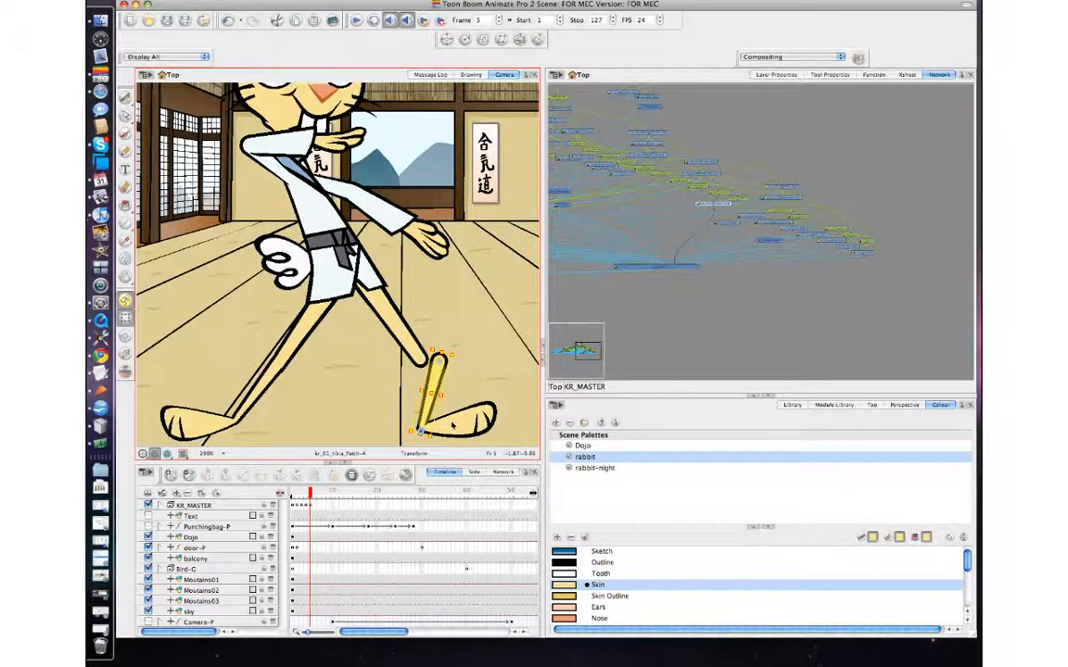
key("ctrl+z")
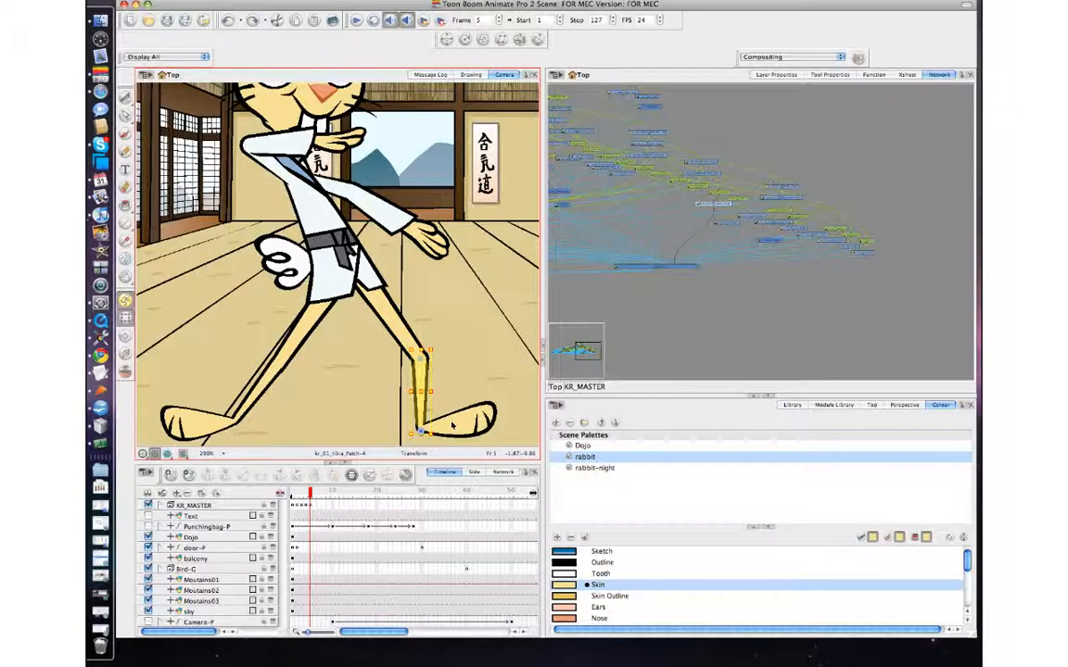
- Compare the rabbit's full-body poses at frames 4 and 5 by flipping between them
key("comma")
key("comma")
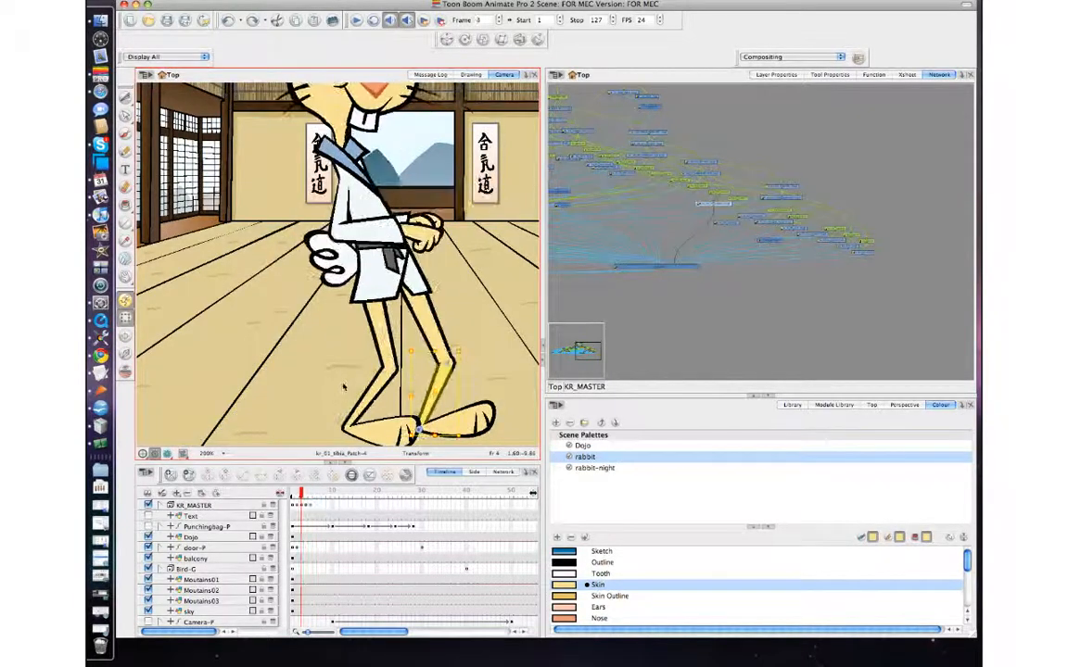
key("period")
key("period")
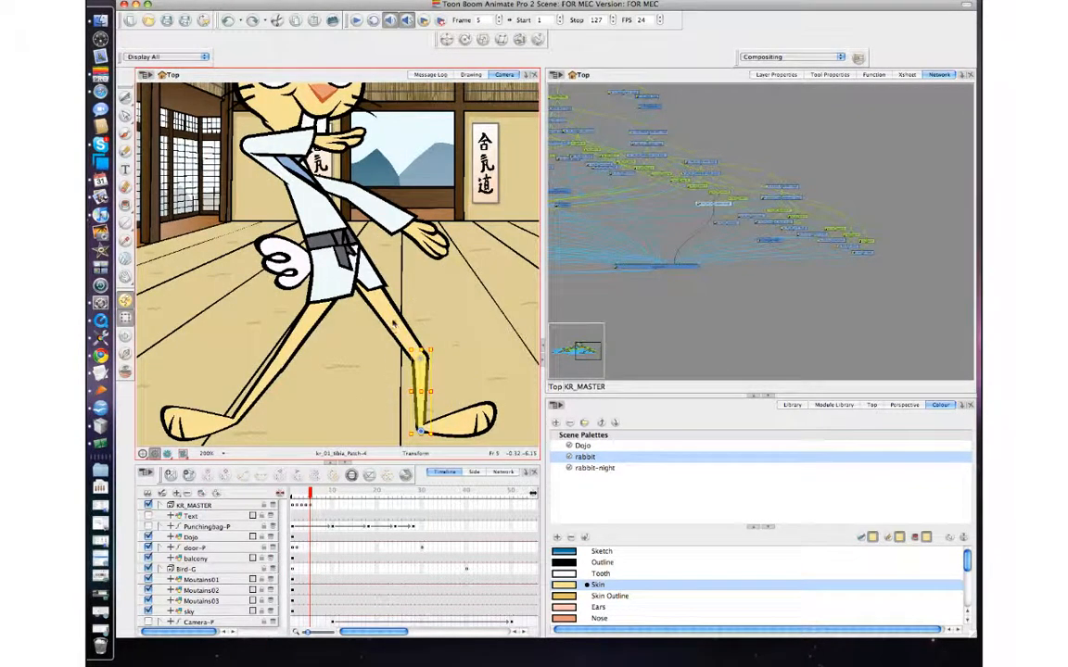
key("1")
key("1")
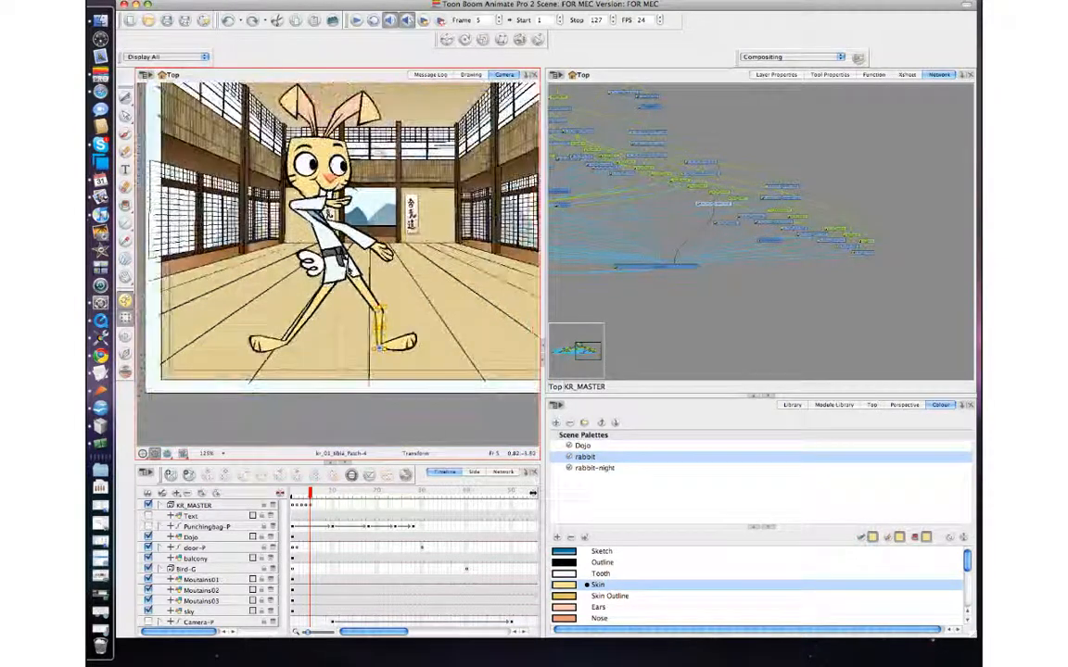
key("comma")
key("comma")
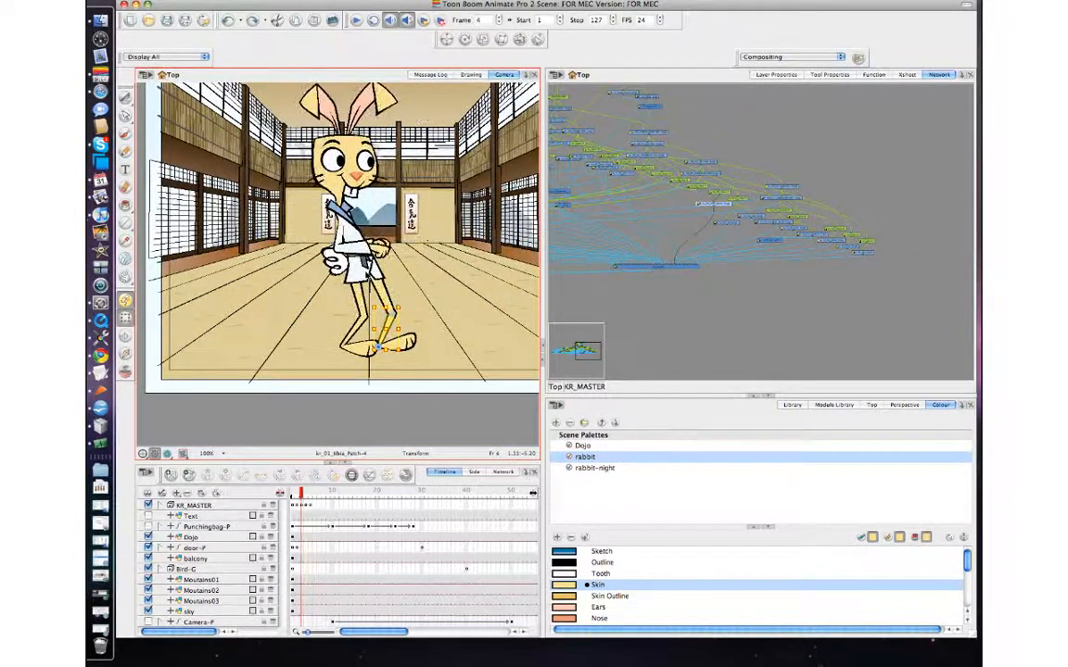
key("period")
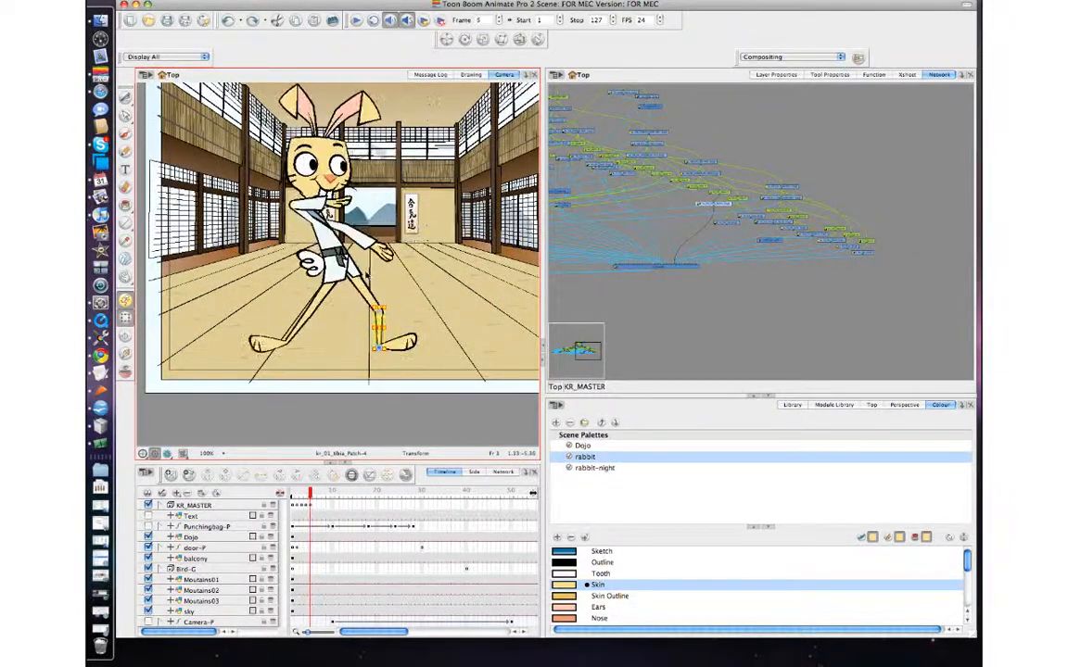
- Add a keyframe for the whole KR_MASTER rabbit at frame 6
key("period")
left_click(315, 508)
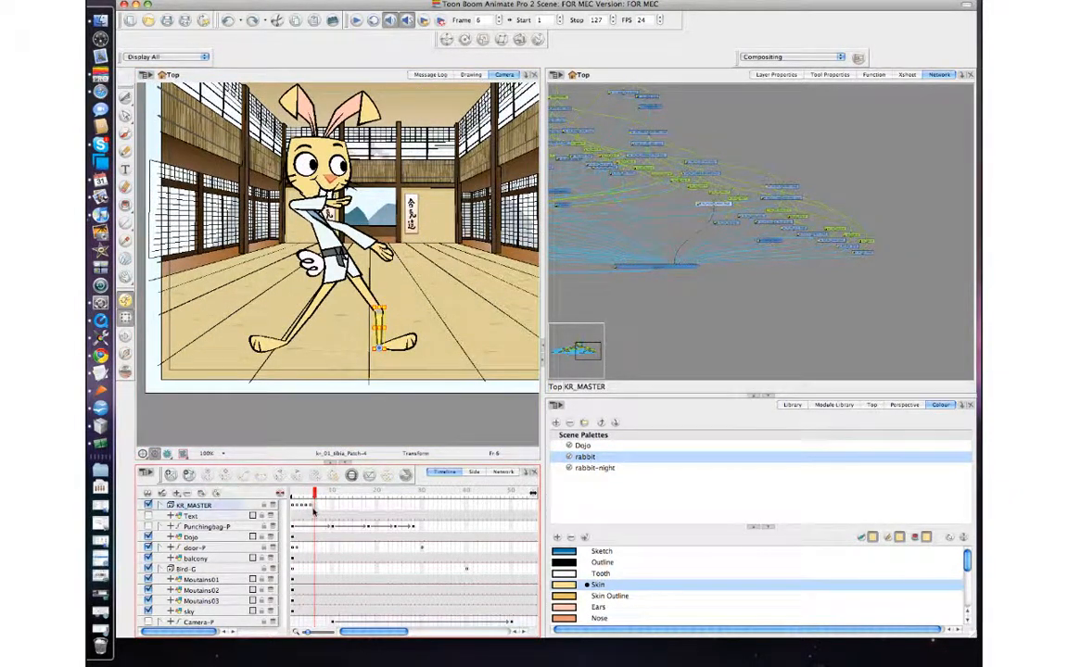
left_click(206, 476)
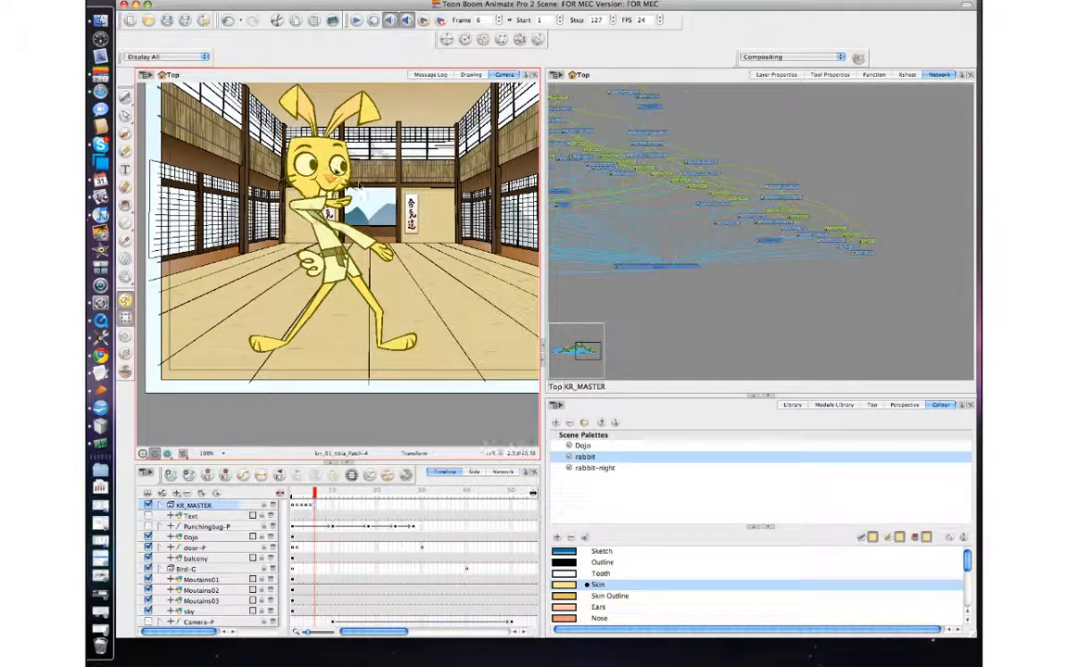
left_click(293, 200)
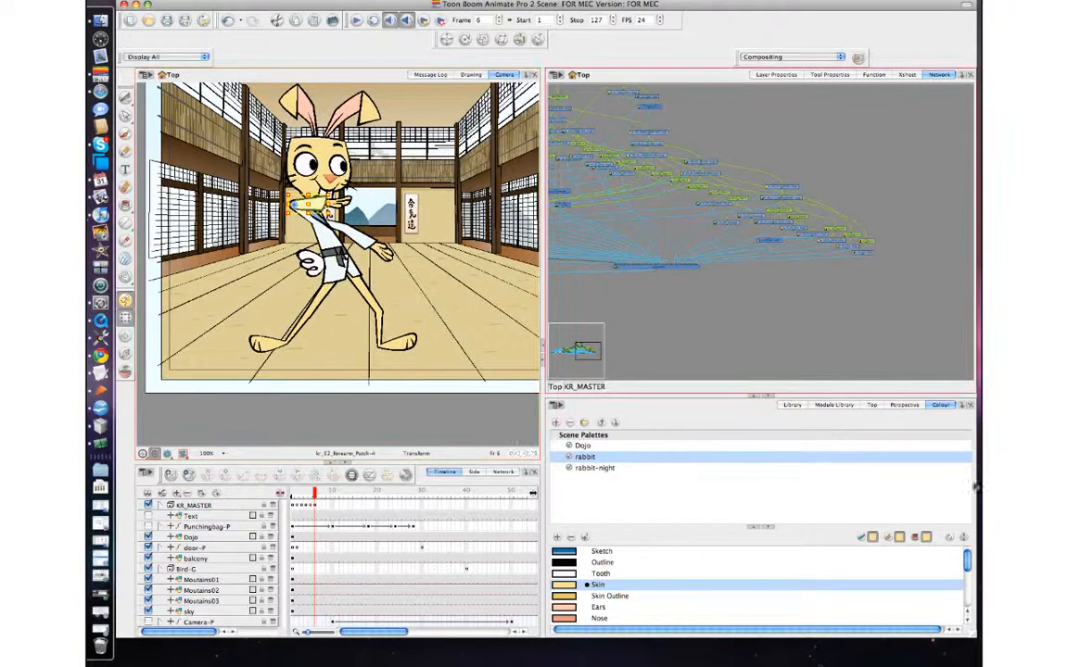
left_click(817, 214)
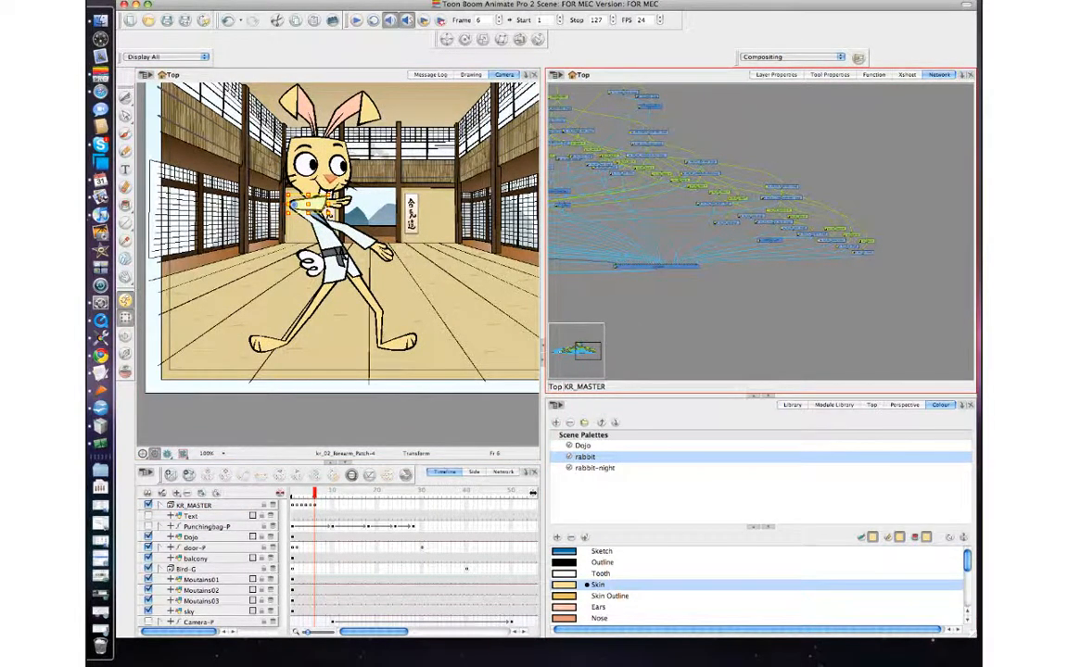
key("super+Tab")
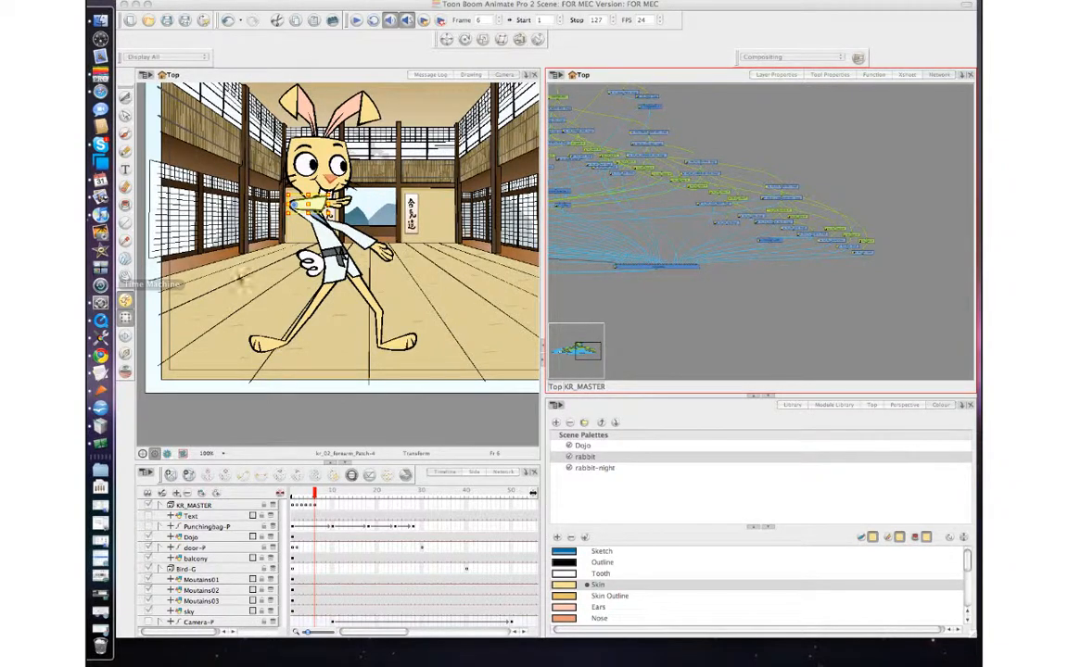
left_click(316, 508)
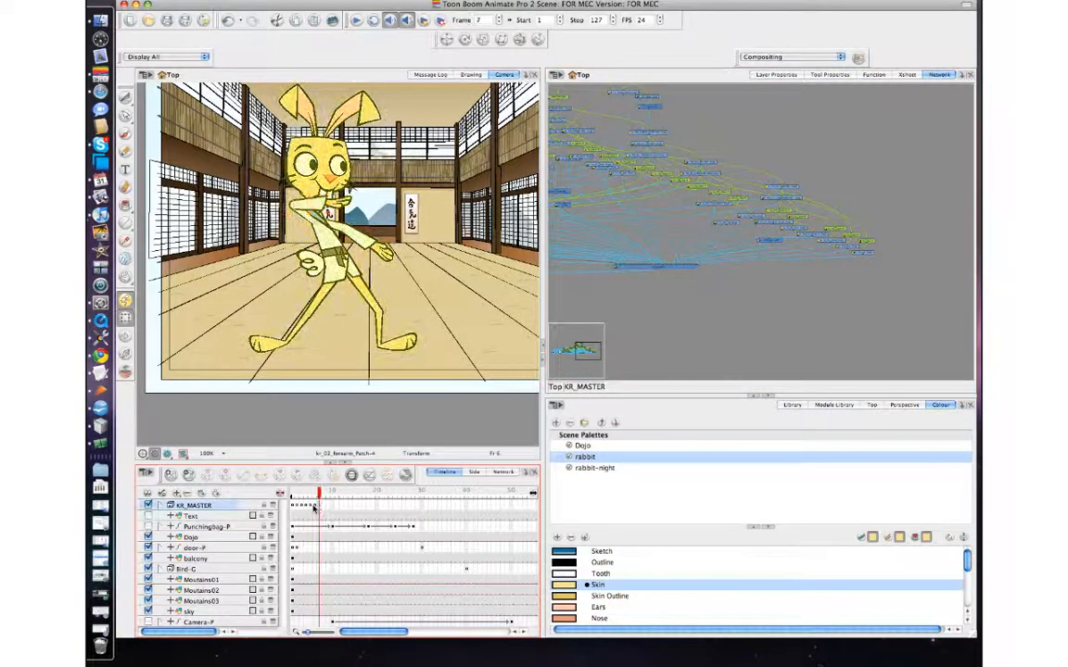
key(".")
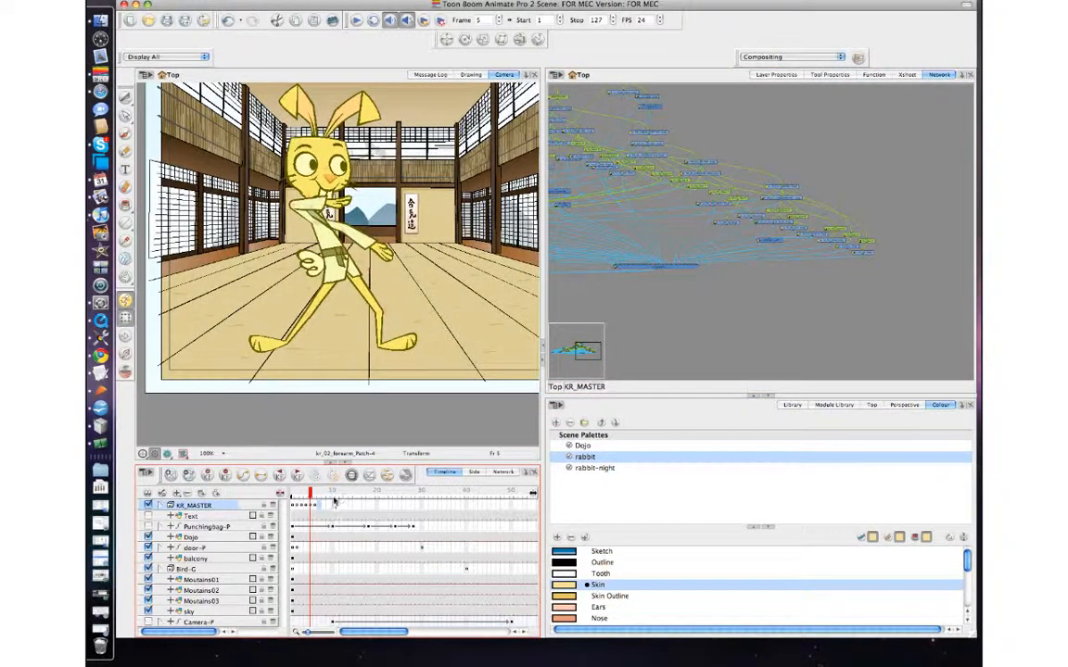
key(".")
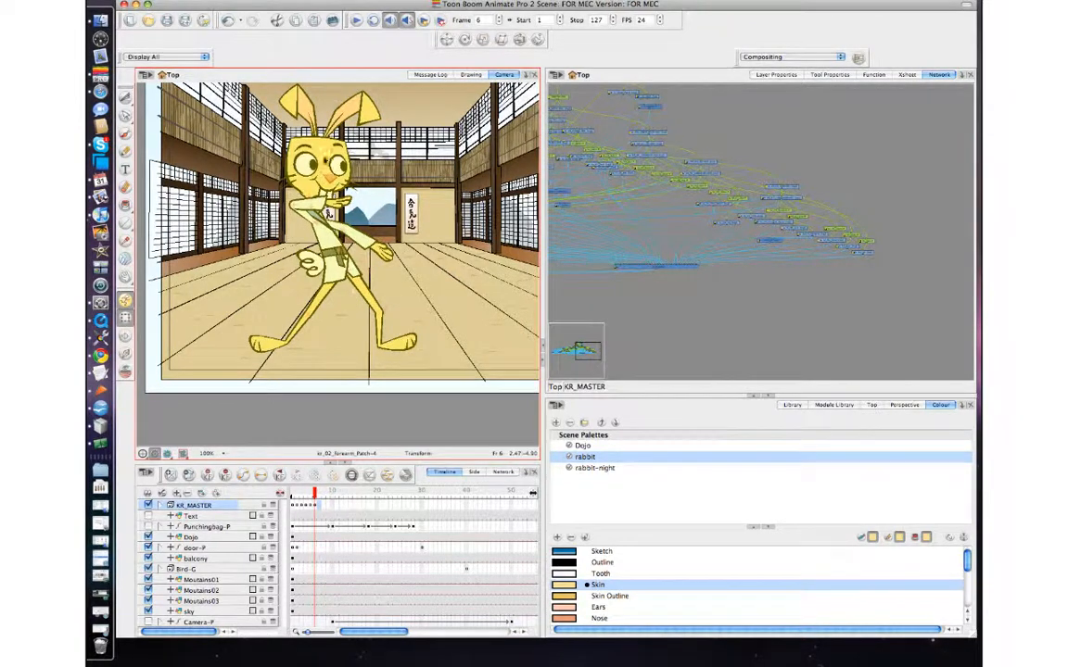
- At frame 6, rotate the KR_01 arm peg up behind the rabbit's shoulder and fold its lower arm forward across the chest
left_click(334, 230)
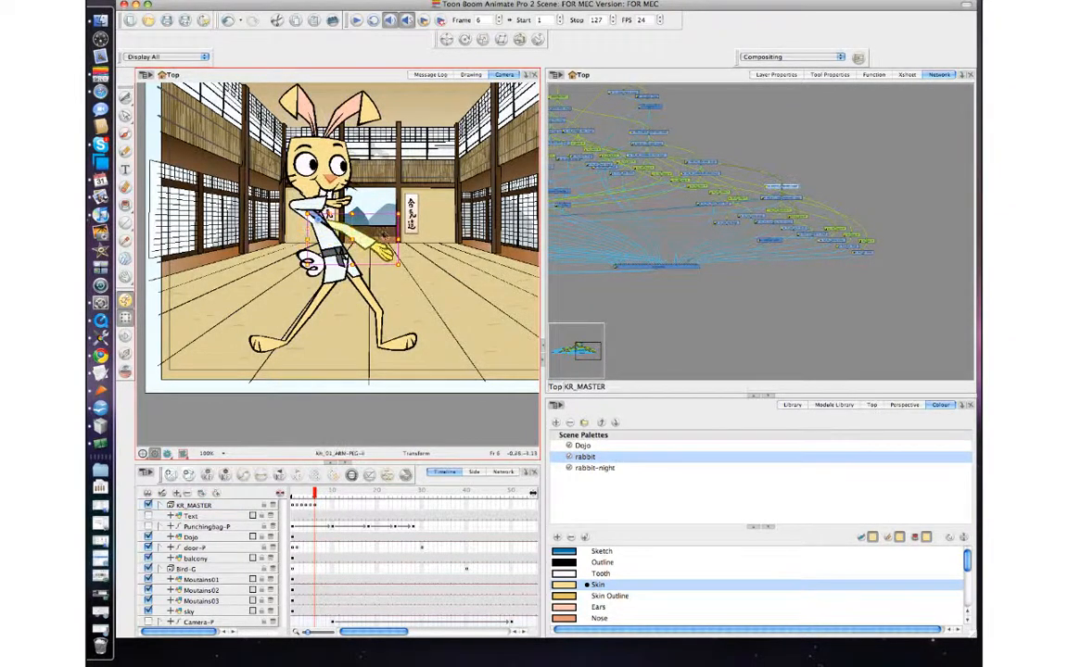
left_click_drag(406, 211, 191, 173)
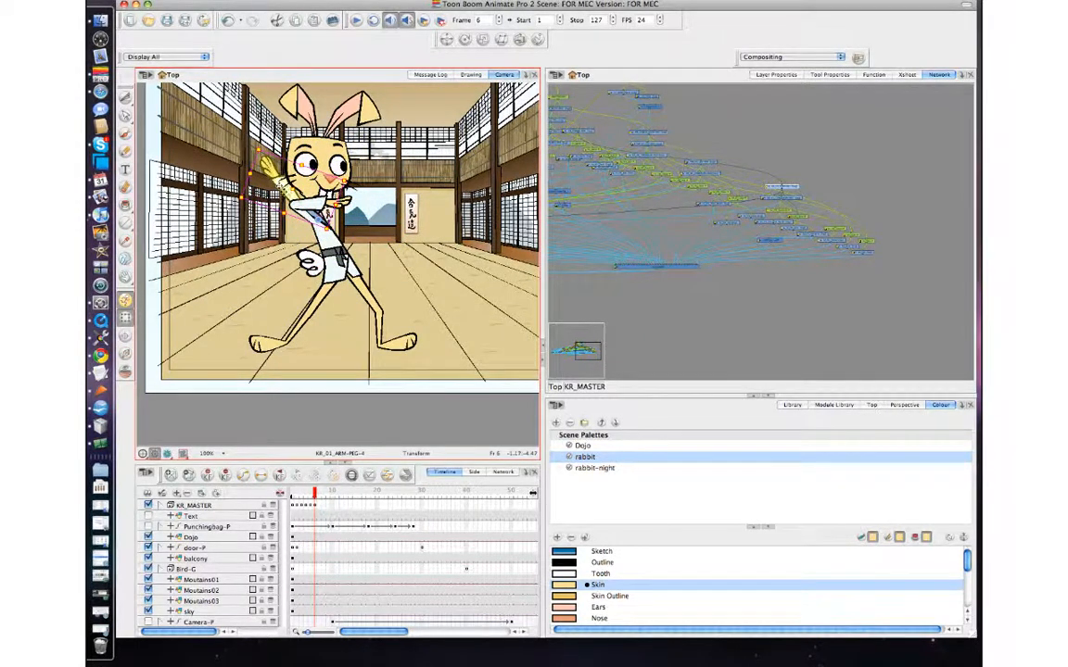
left_click(268, 174)
left_click(283, 193)
key("b")
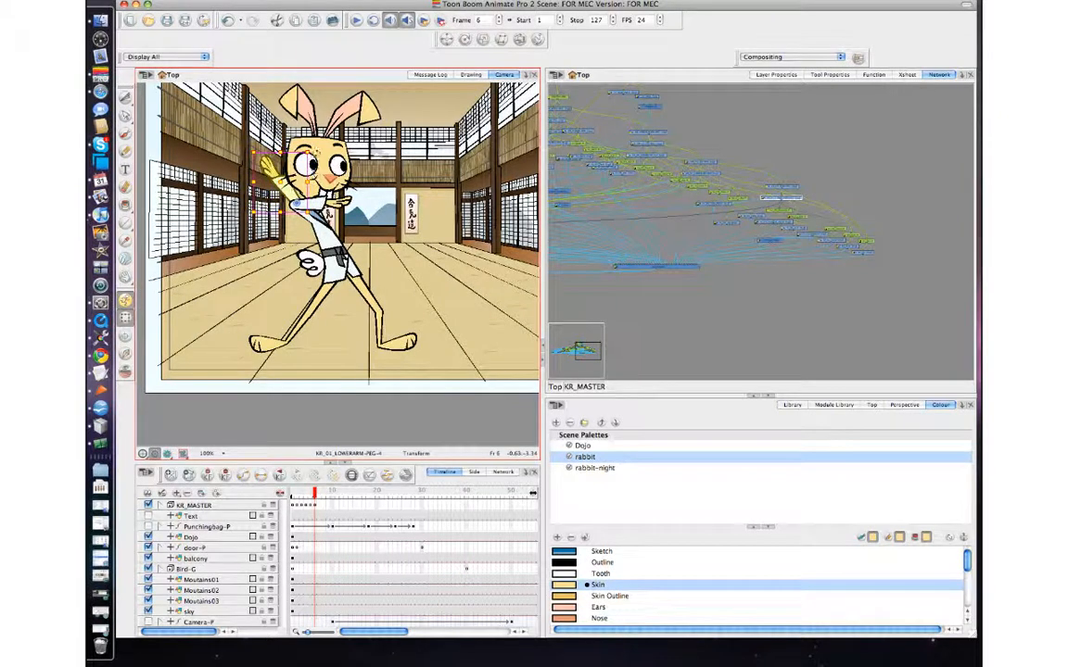
left_click_drag(317, 151, 375, 296)
key("comma")
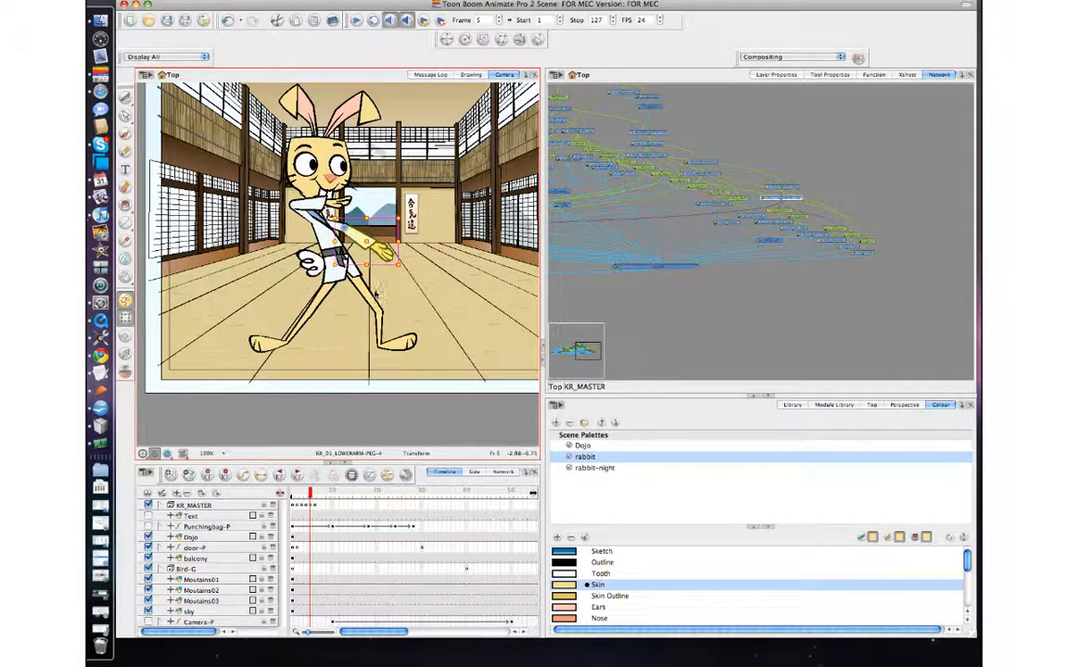
key("period")
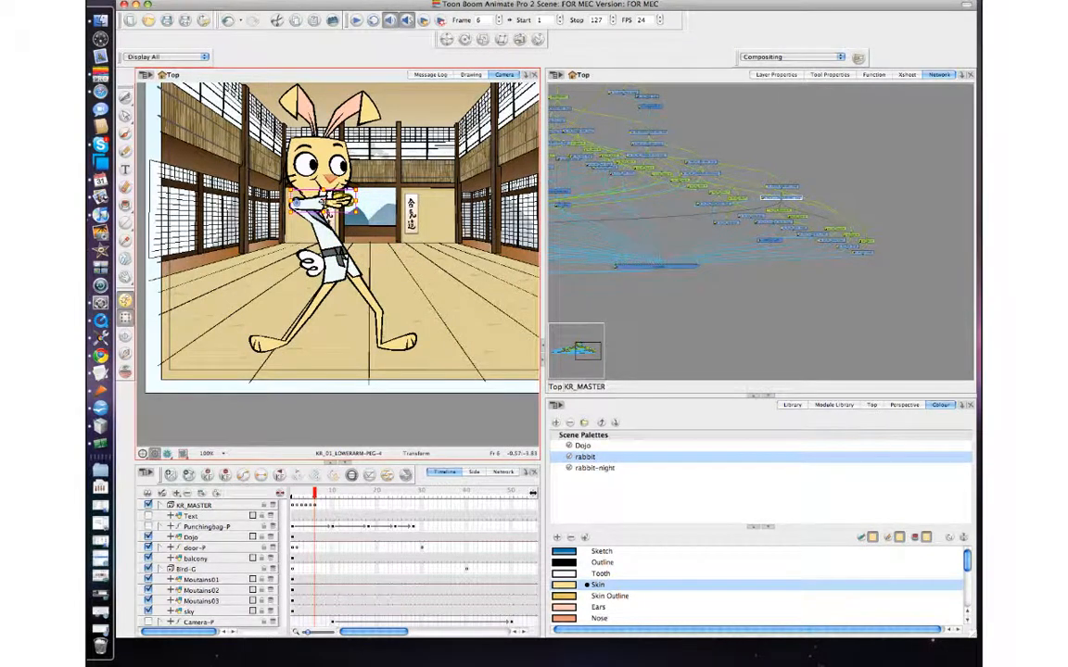
- Rotate the KR_02 arm peg down from the chest so the upper arm points toward the belt at frame 6
left_click(354, 217)
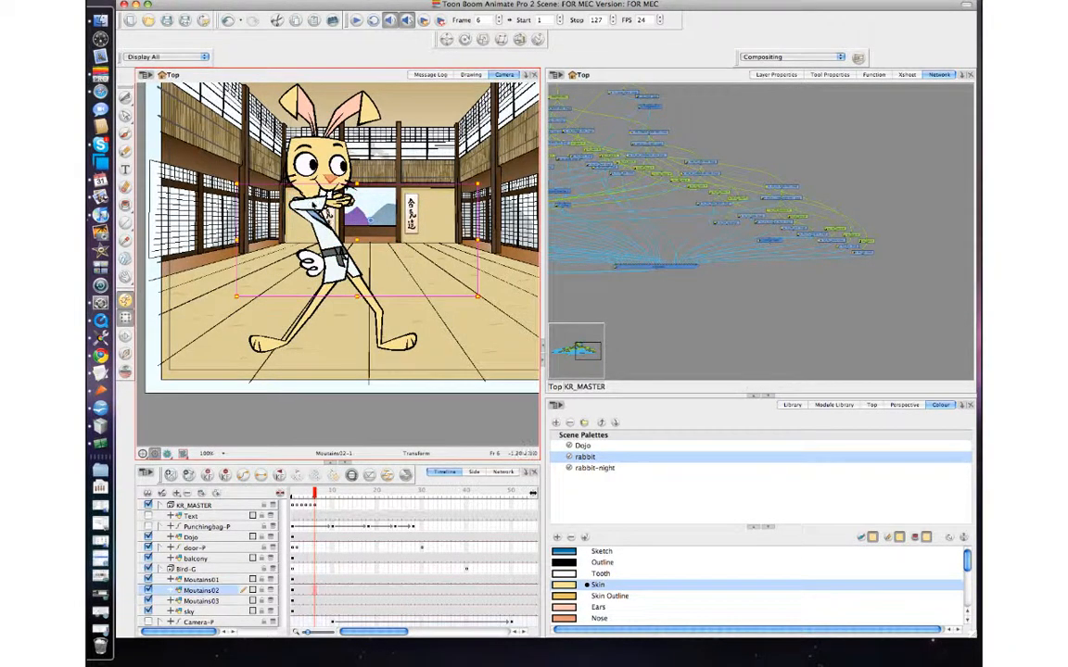
left_click(341, 202)
key("b")
key("b")
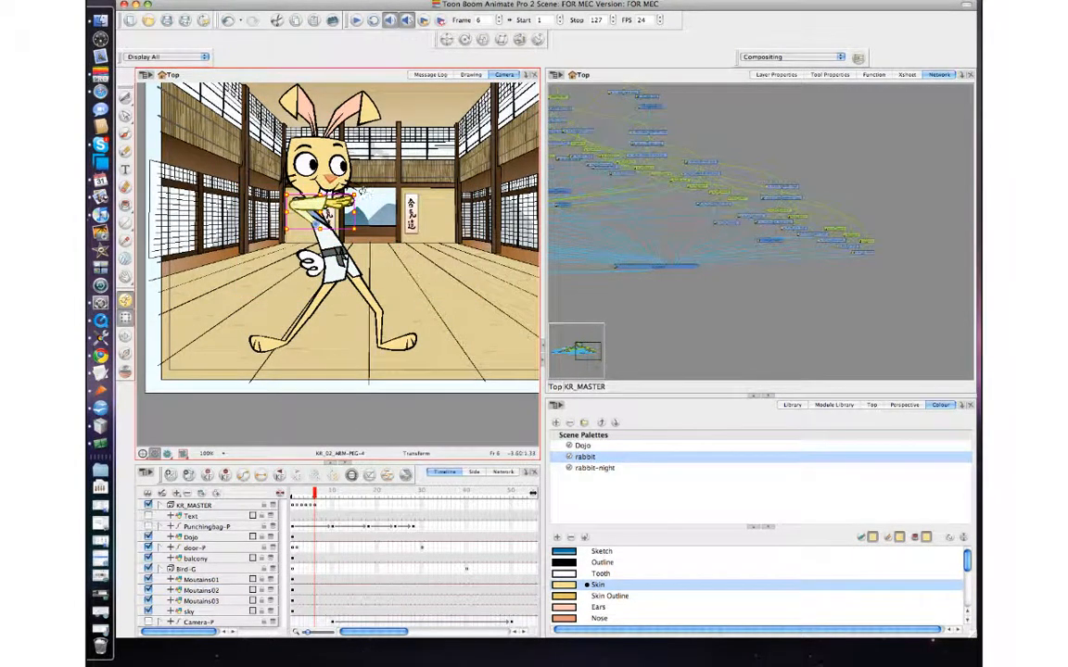
left_click_drag(361, 191, 278, 232)
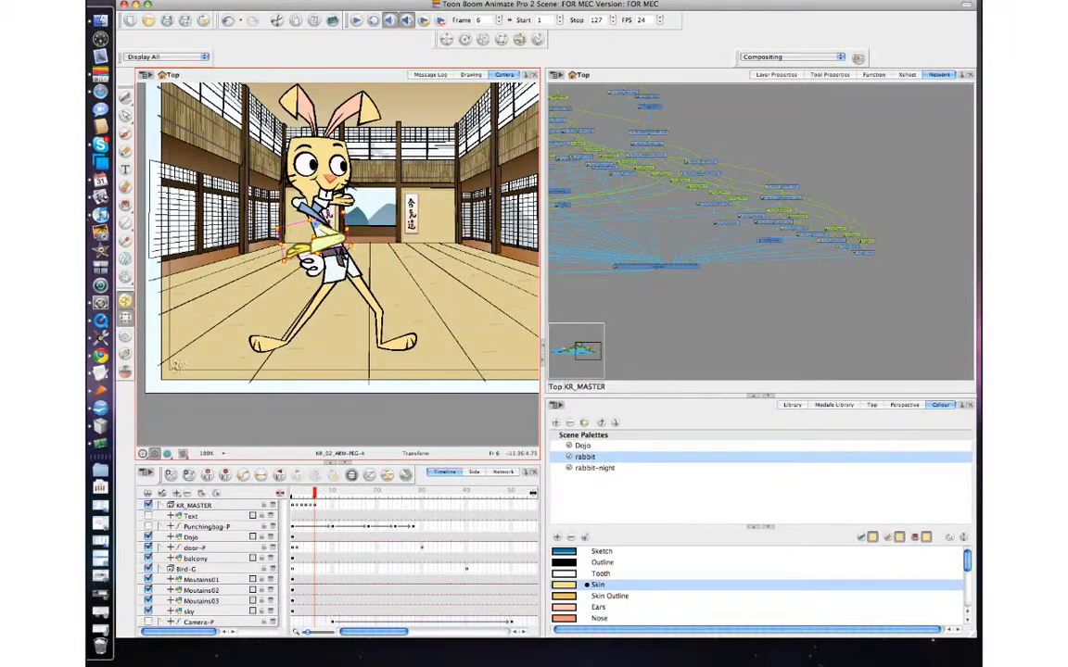
left_click_drag(178, 367, 161, 331)
- Rotate the KR_02 lower arm peg forward so the hand extends in front of the belt, and compare the pose with frame 5
left_click(303, 257)
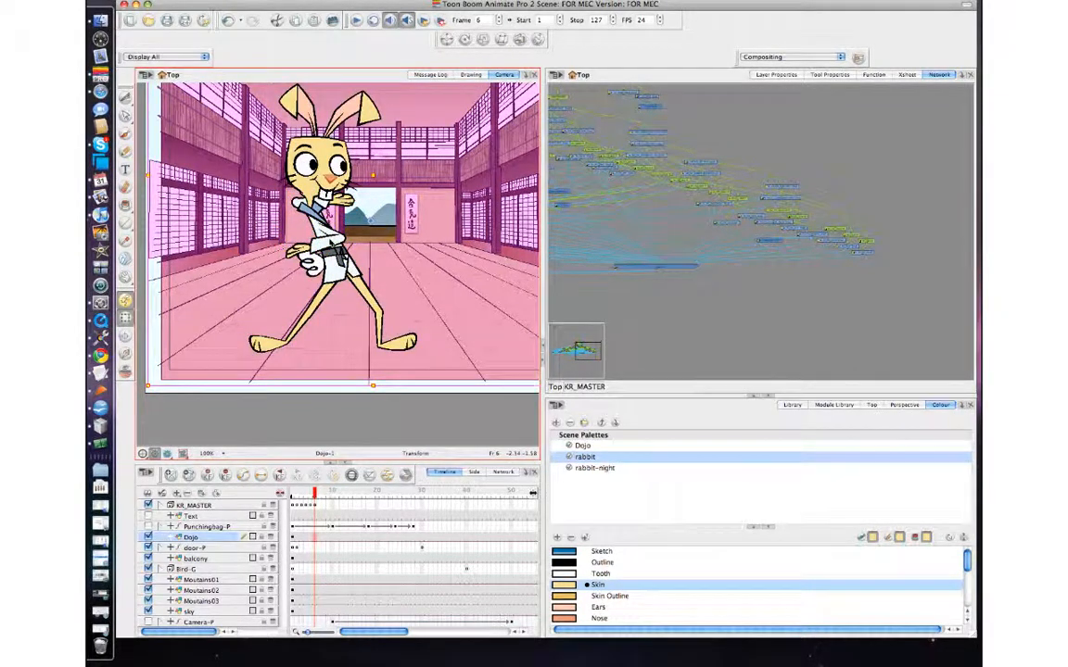
left_click(331, 245)
key("b")
left_click_drag(356, 260, 344, 148)
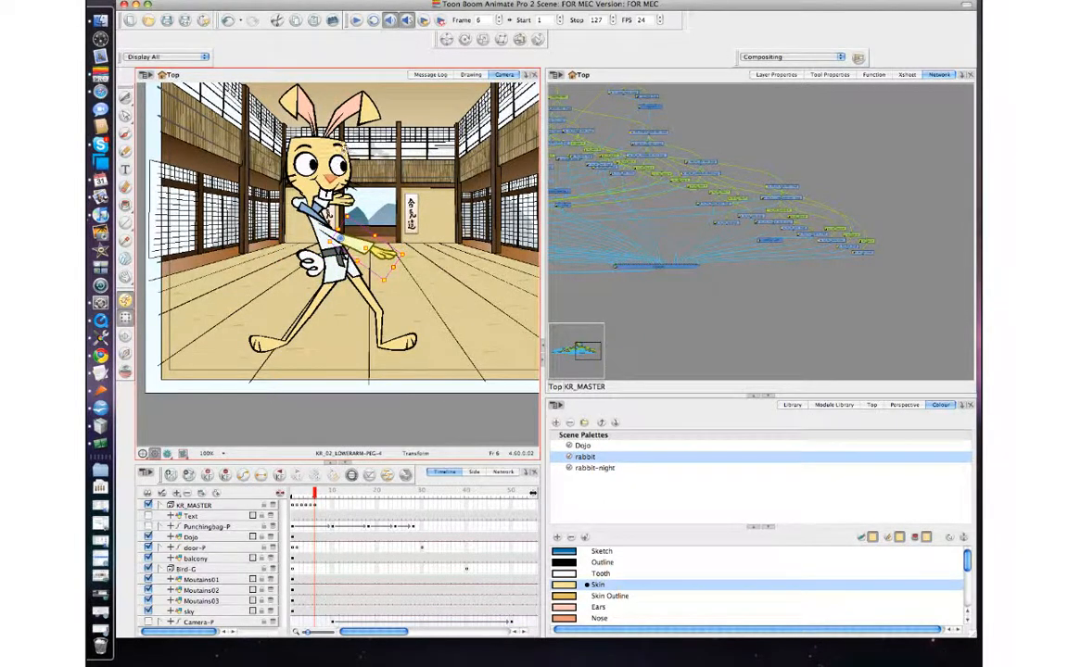
key("comma")
key("period")
key("comma")
key("period")
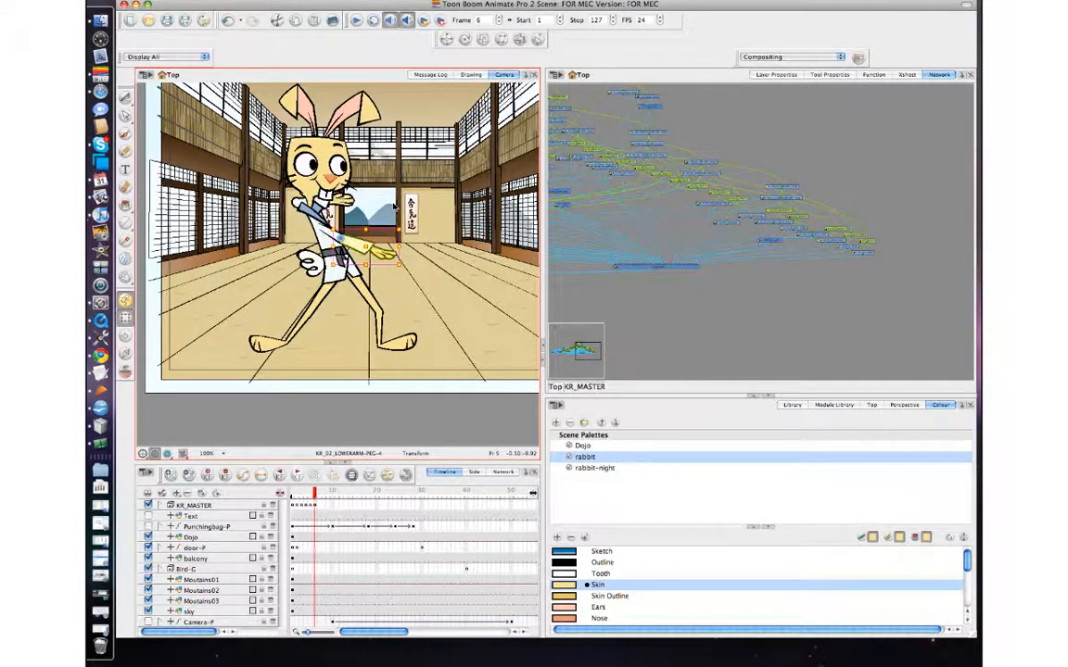
- Rotate the KR_01 arm peg down so the hand drops away from the rabbit's chin at frame 6
left_click(347, 200)
key("b")
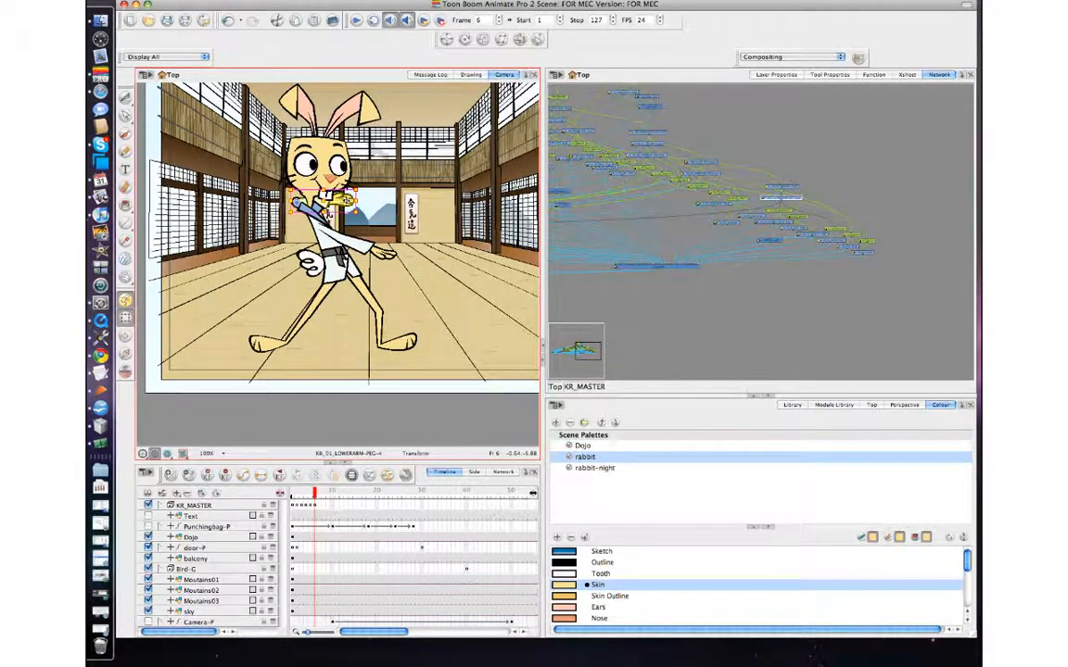
left_click_drag(347, 200, 346, 197)
key("b")
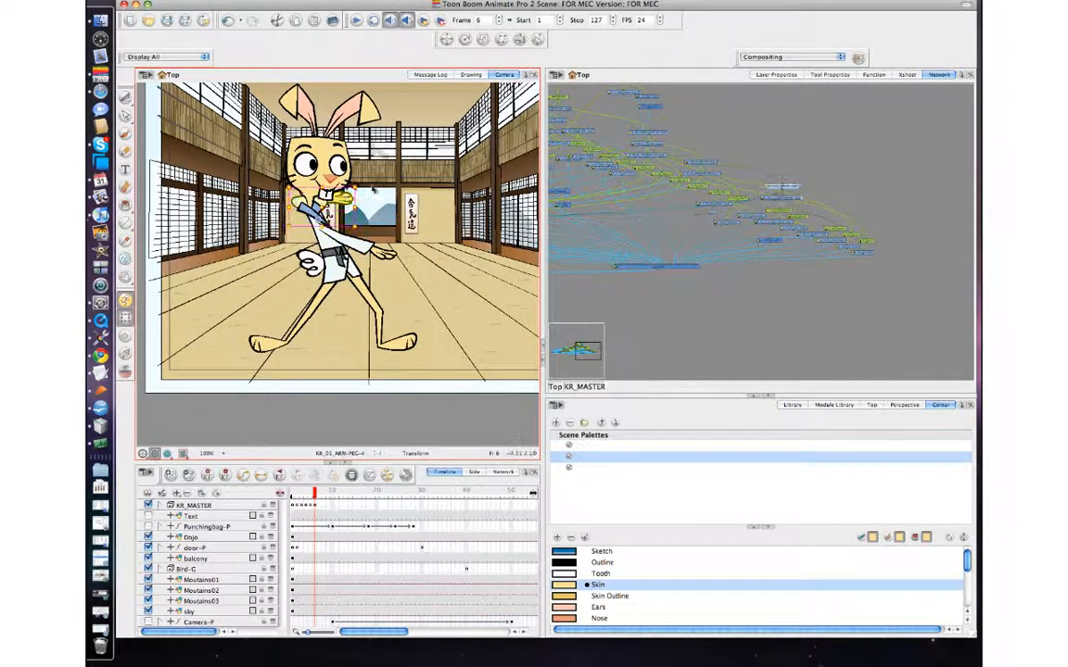
left_click_drag(365, 188, 328, 246)
left_click(390, 216)
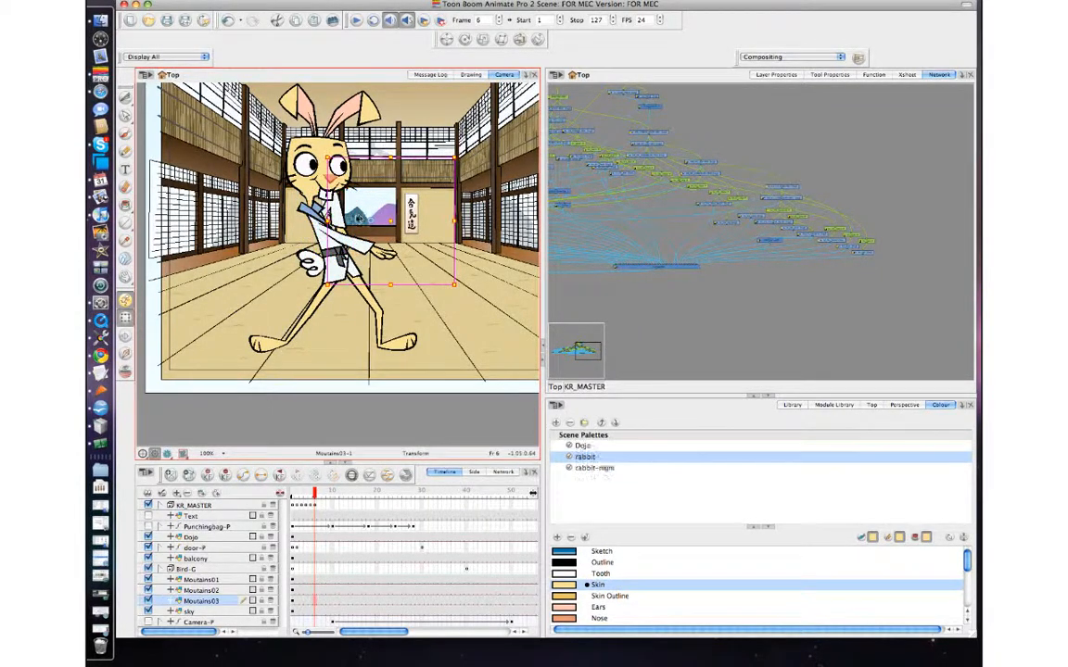
- Rotate the KR_01 lower arm peg up at frame 6 so the forearm points straight forward below the chin
left_click(343, 218)
key("b")
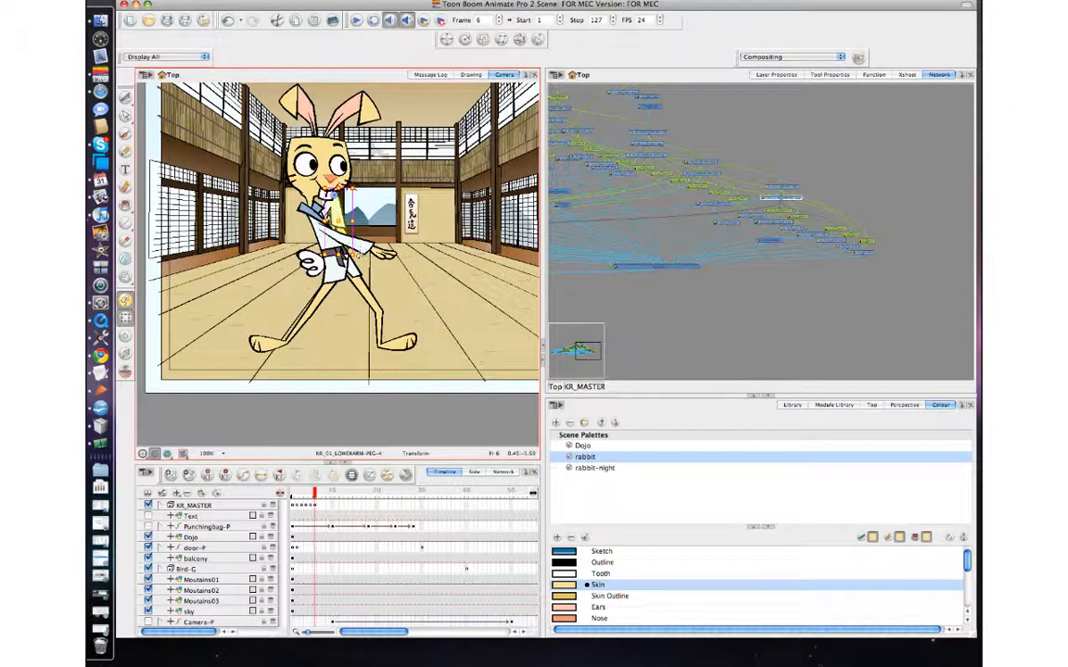
left_click_drag(357, 253, 392, 183)
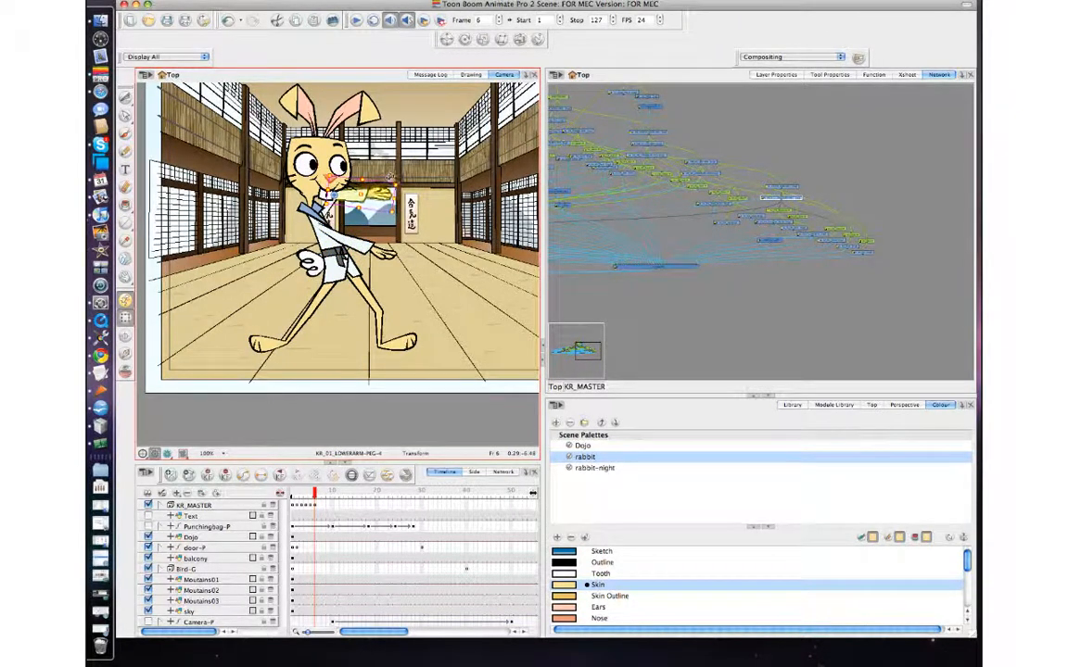
- Compare the KR_01 arm with the earlier frames, and rotate its arm peg down at frame 6 so the hand points forward and downward
key("b")
key("b")
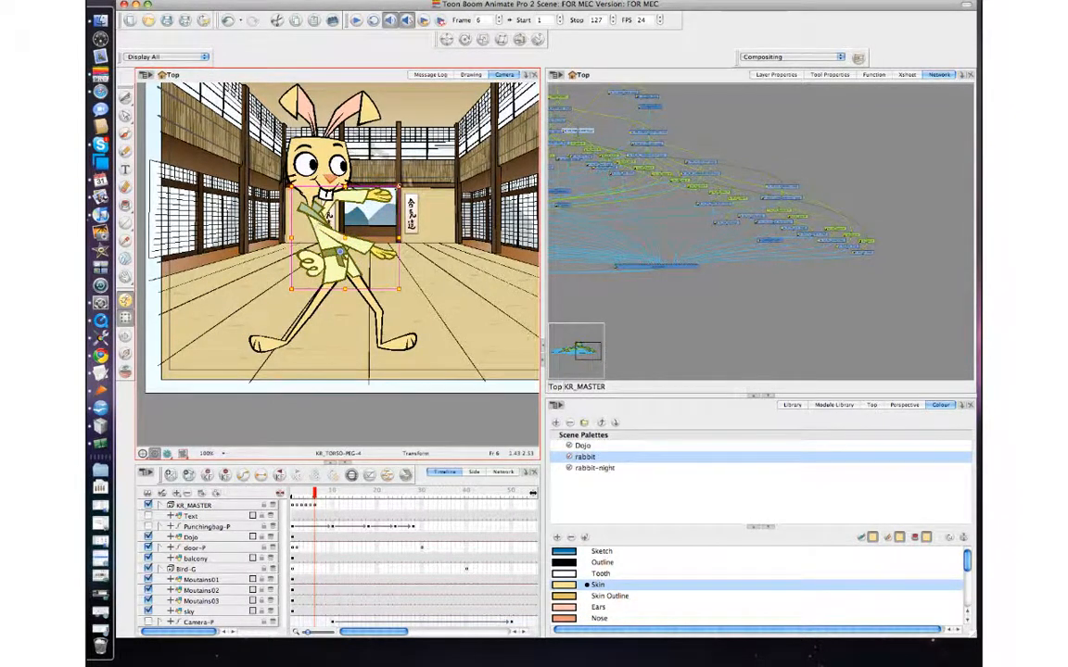
left_click(358, 197)
key("b")
key("b")
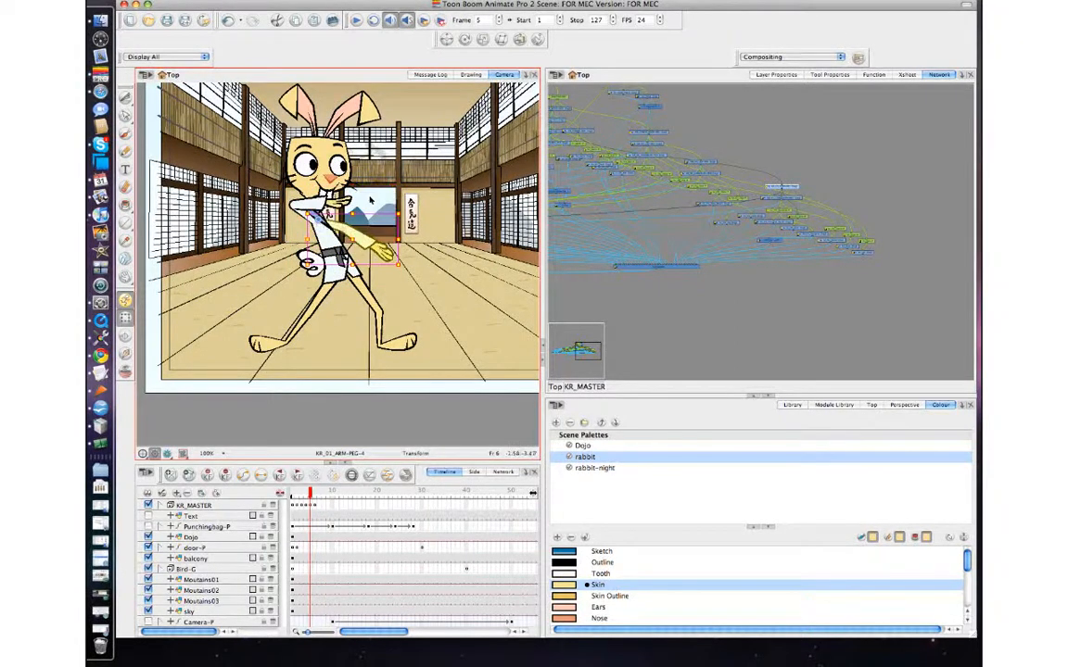
key("comma")
key("comma")
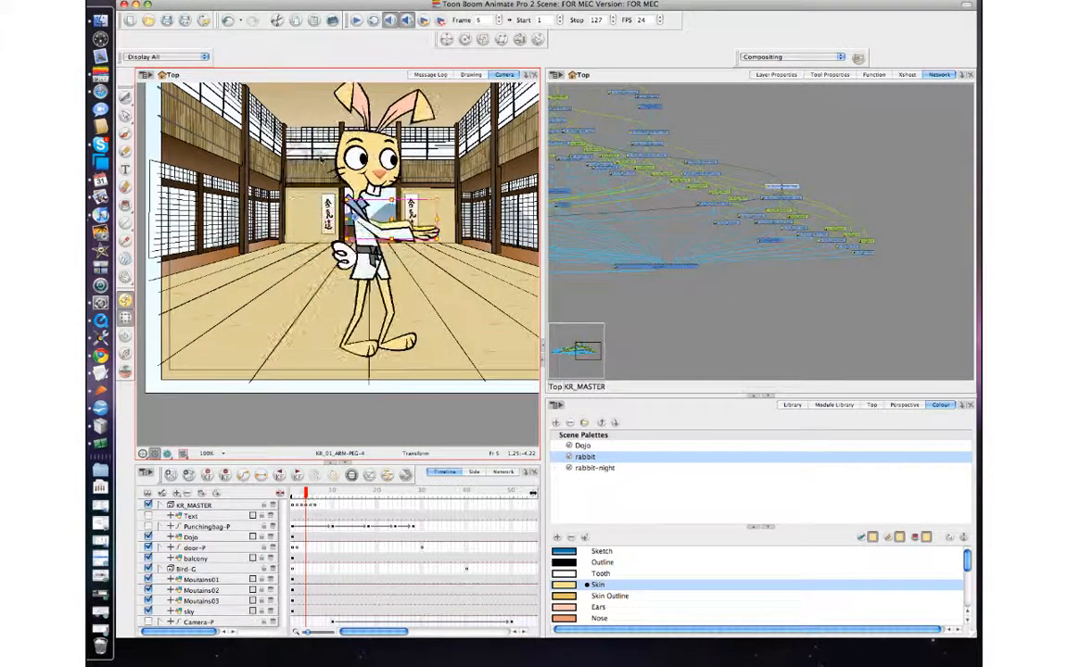
key("period")
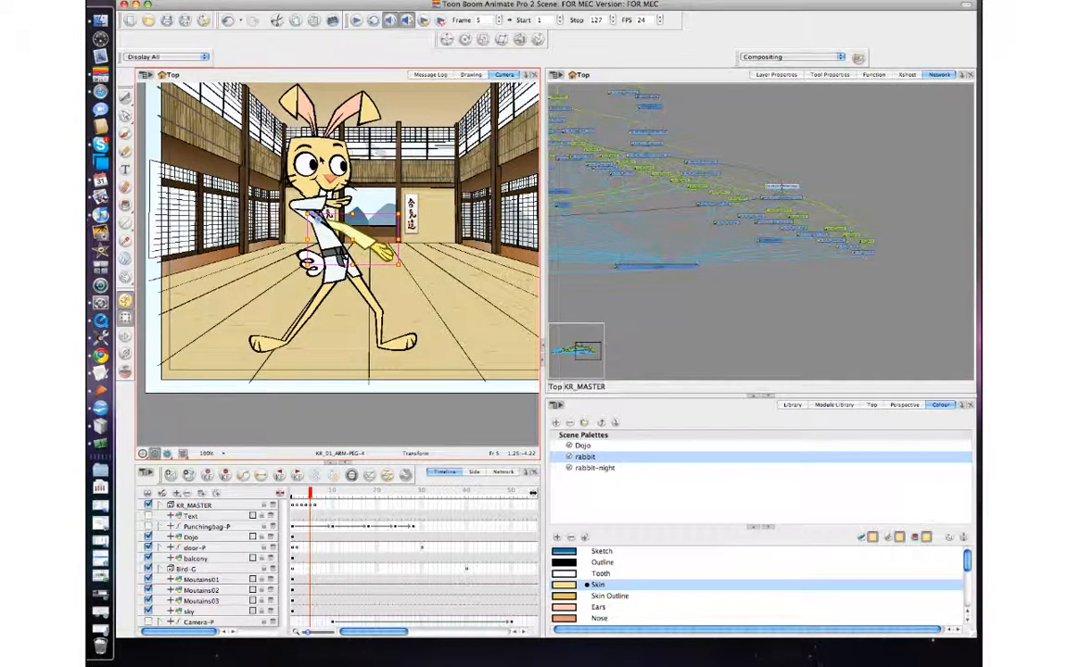
key("comma")
key("period")
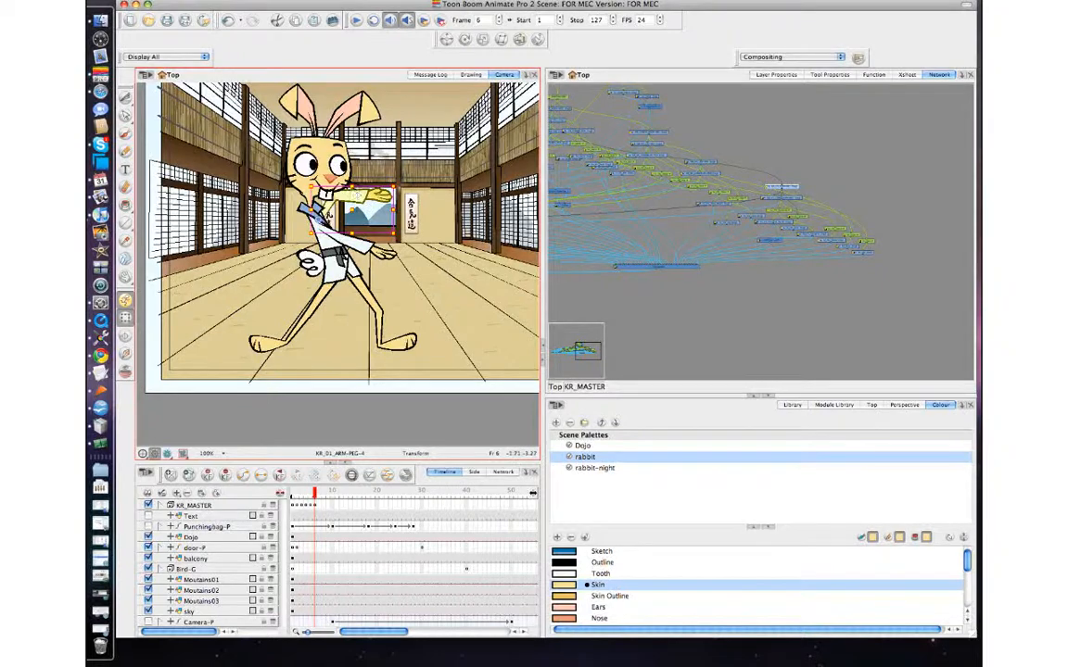
left_click_drag(402, 193, 362, 218)
left_click(400, 217)
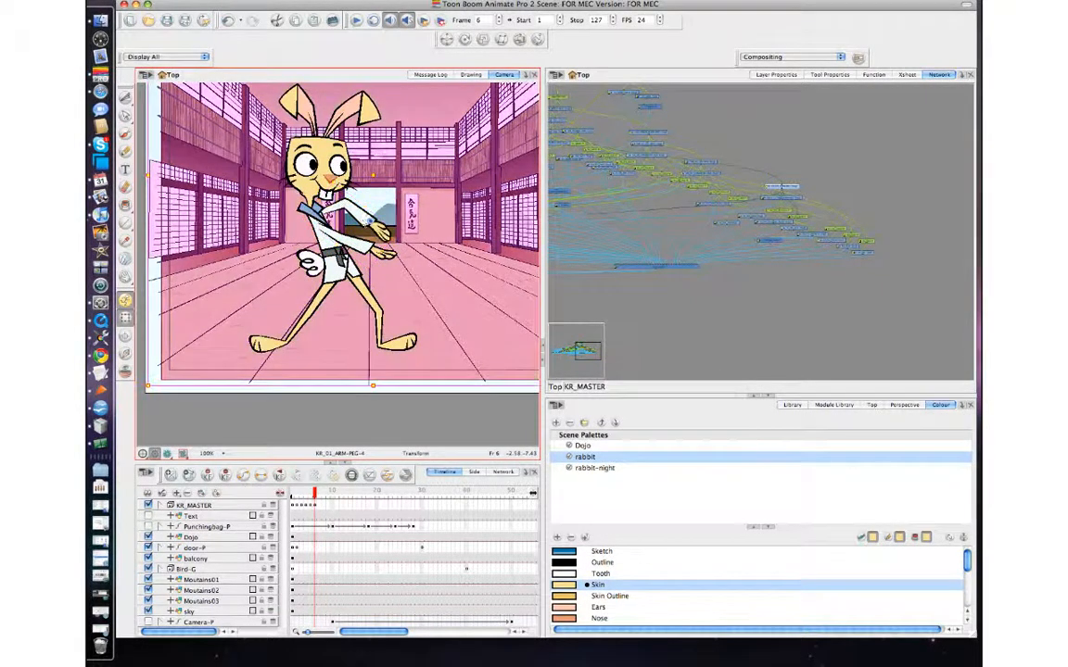
- Rotate the KR_01 lower arm peg up beside the rabbit's face and lower its upper arm peg at frame 6
left_click(372, 222)
key("b")
left_click_drag(399, 196, 372, 160)
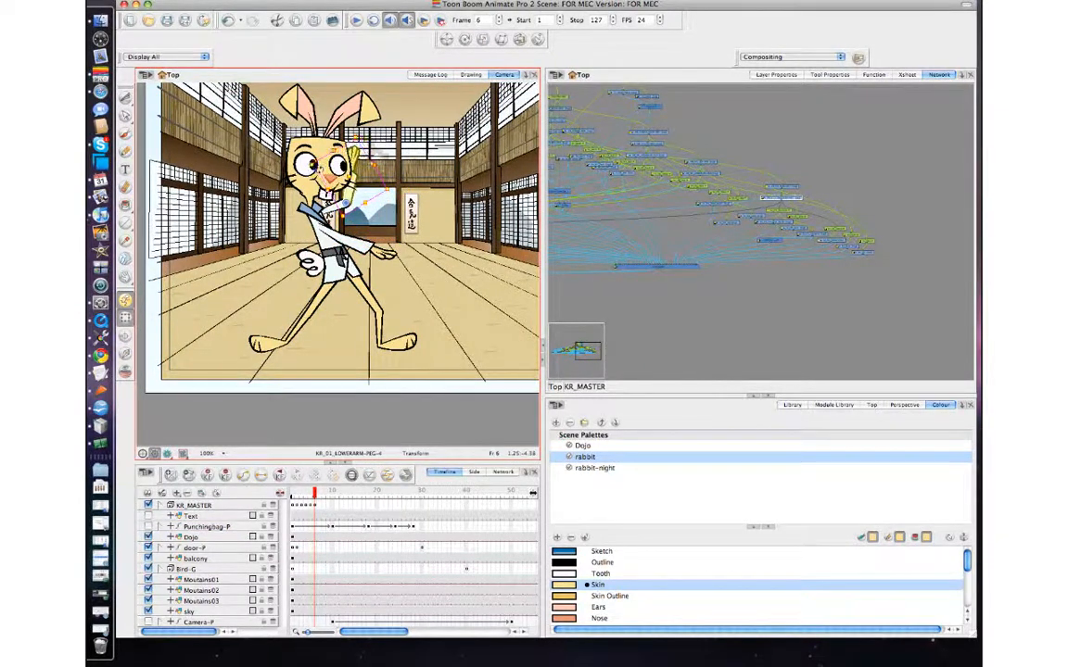
key("b")
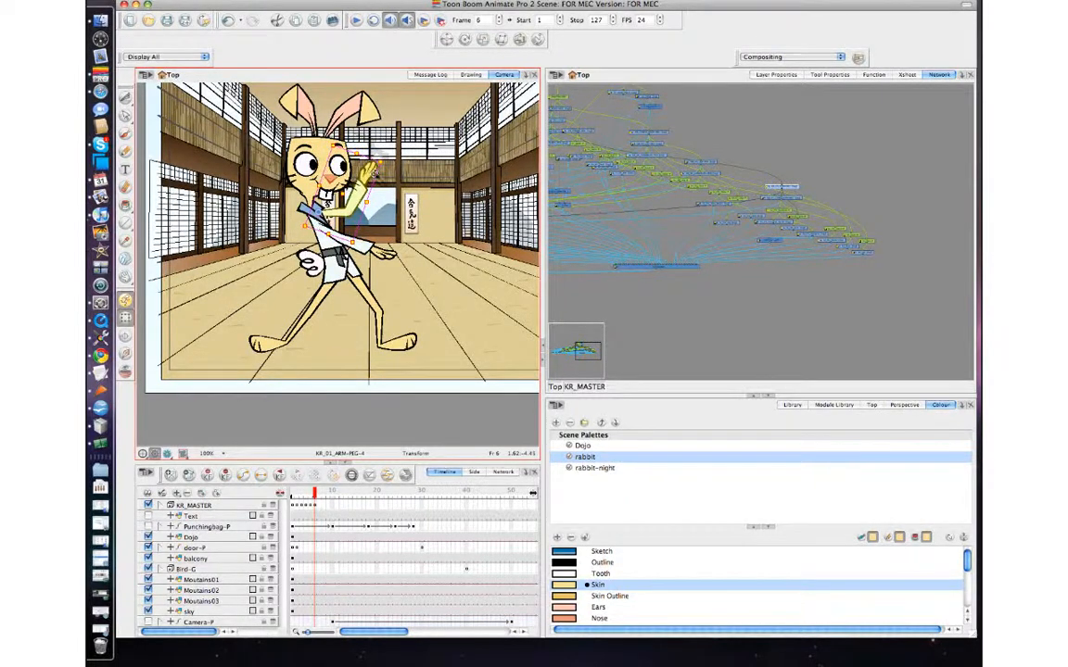
left_click(368, 195)
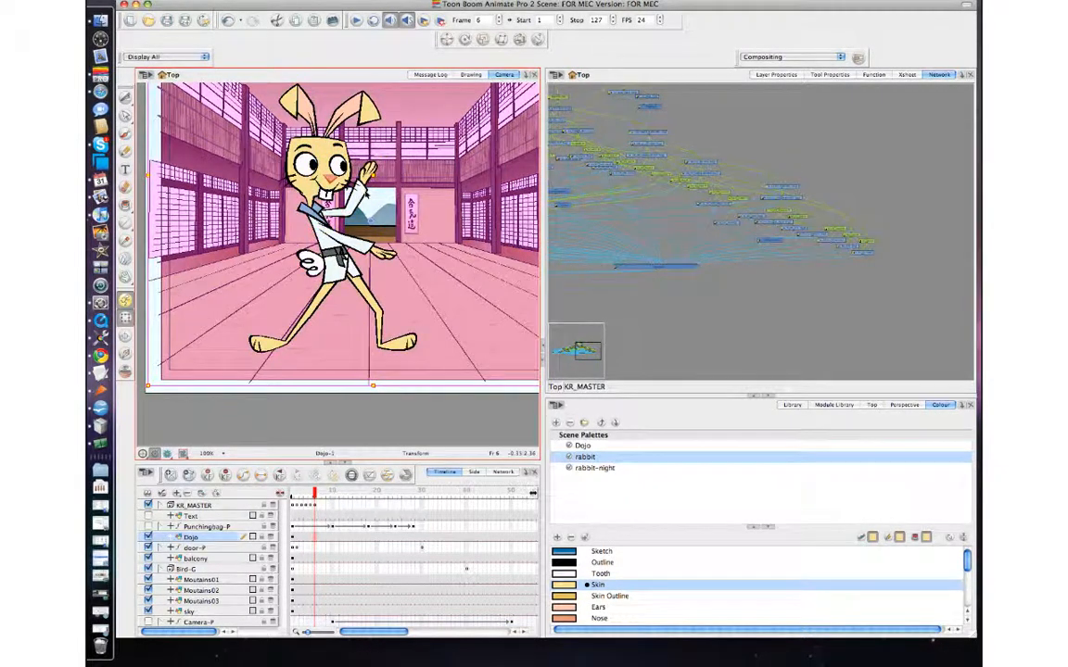
- Fine-tune the KR_01 arm so the forearm stands upright beside the cheek at frame 6, and compare the pose with frame 5
left_click(367, 176)
key("b")
key("b")
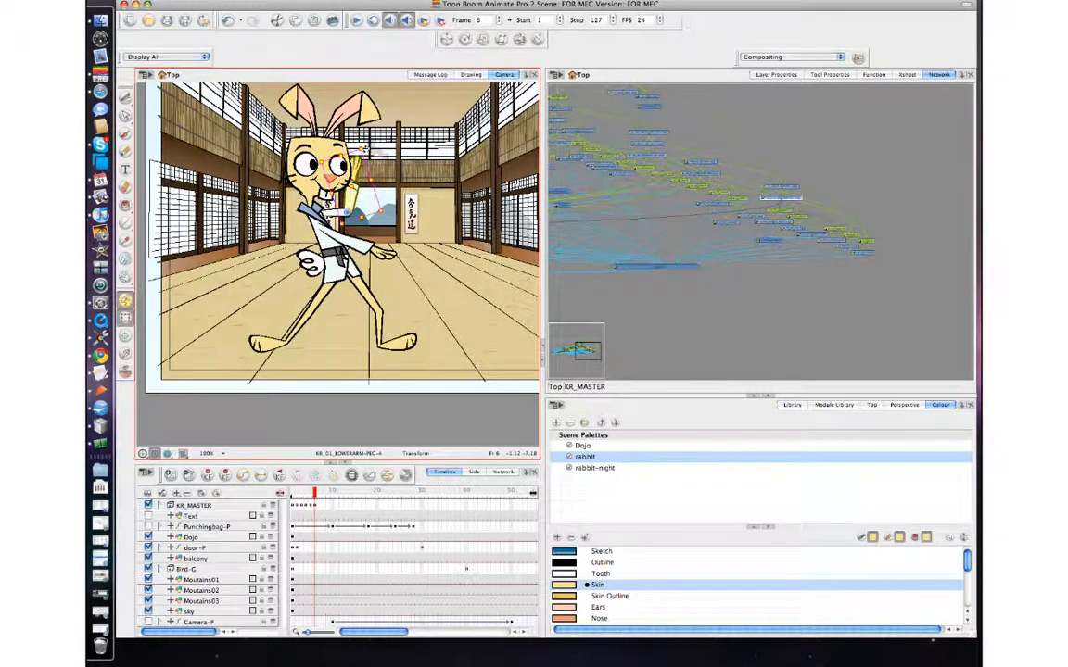
key("b")
left_click_drag(341, 219, 345, 222)
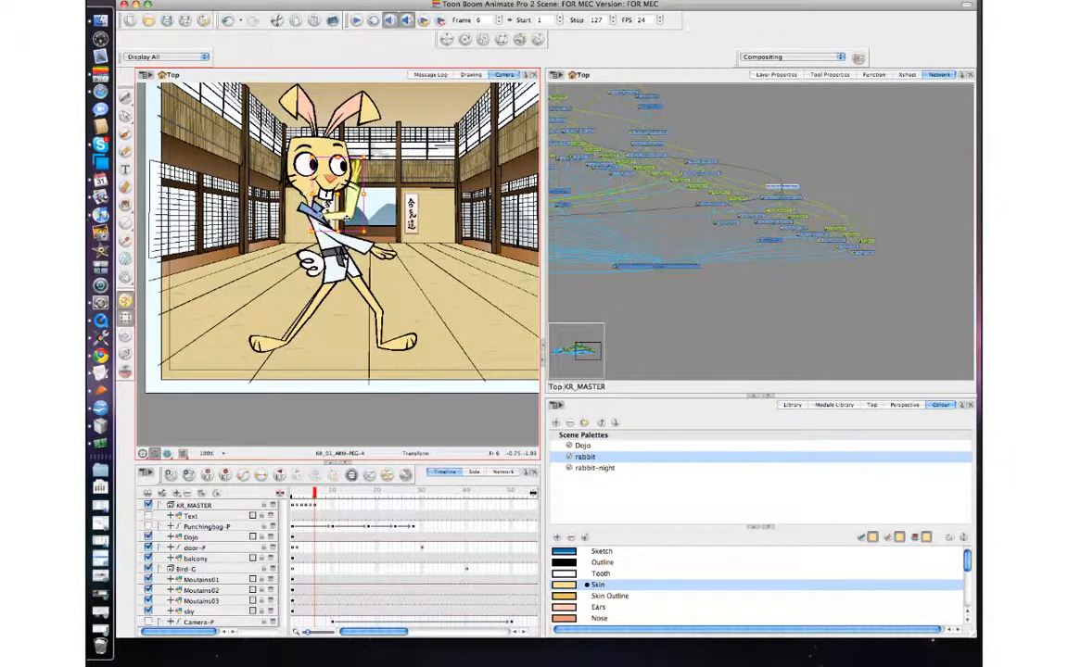
key("comma")
key("period")
key("period")
key("comma")
key("period")
key("comma")
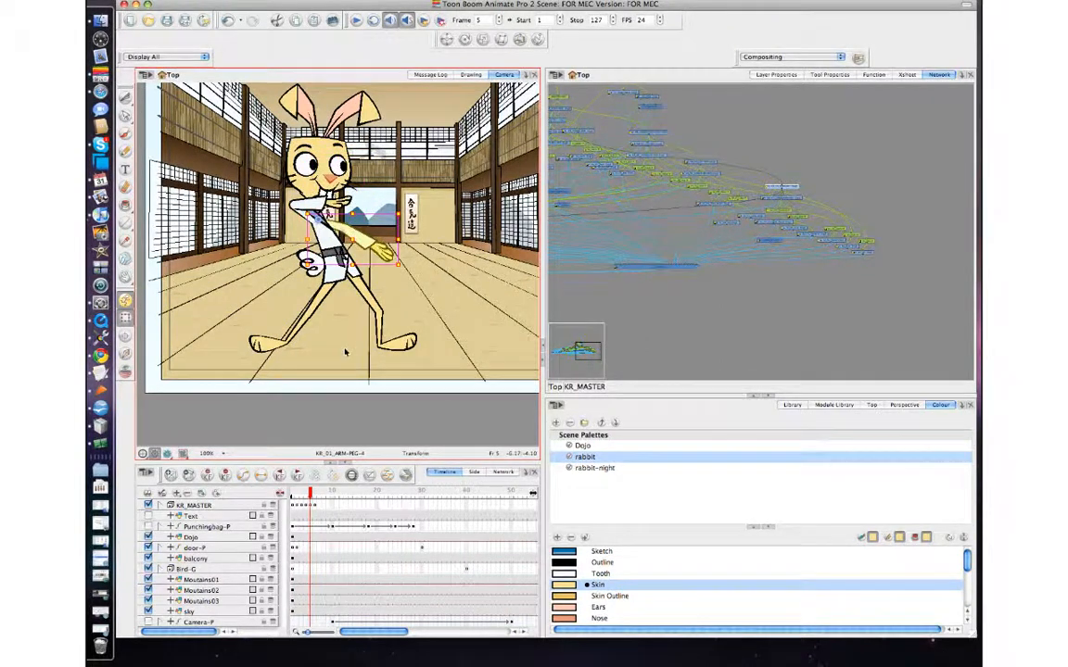
- Move the KR_MASTER keyframe from frame 6 to frame 7 in the timeline
left_click(316, 508)
left_click_drag(316, 508, 321, 509)
key("period")
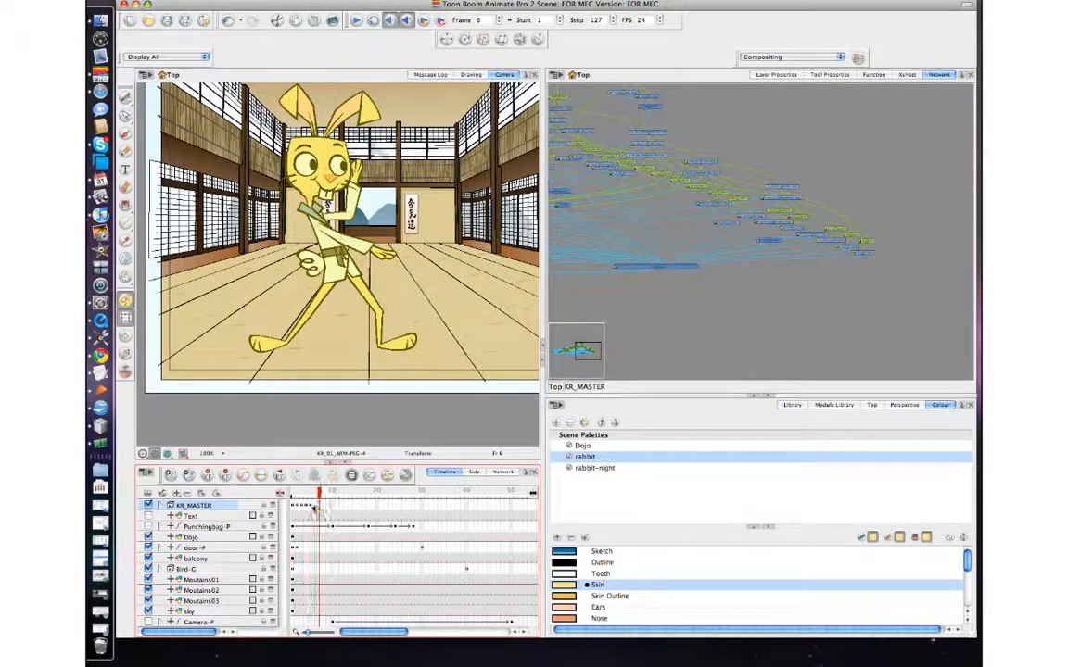
key("comma")
key("comma")
- Add a KR_MASTER keyframe at frame 6 holding the frame 5 pose, and compare it with its neighbouring frames
key("period")
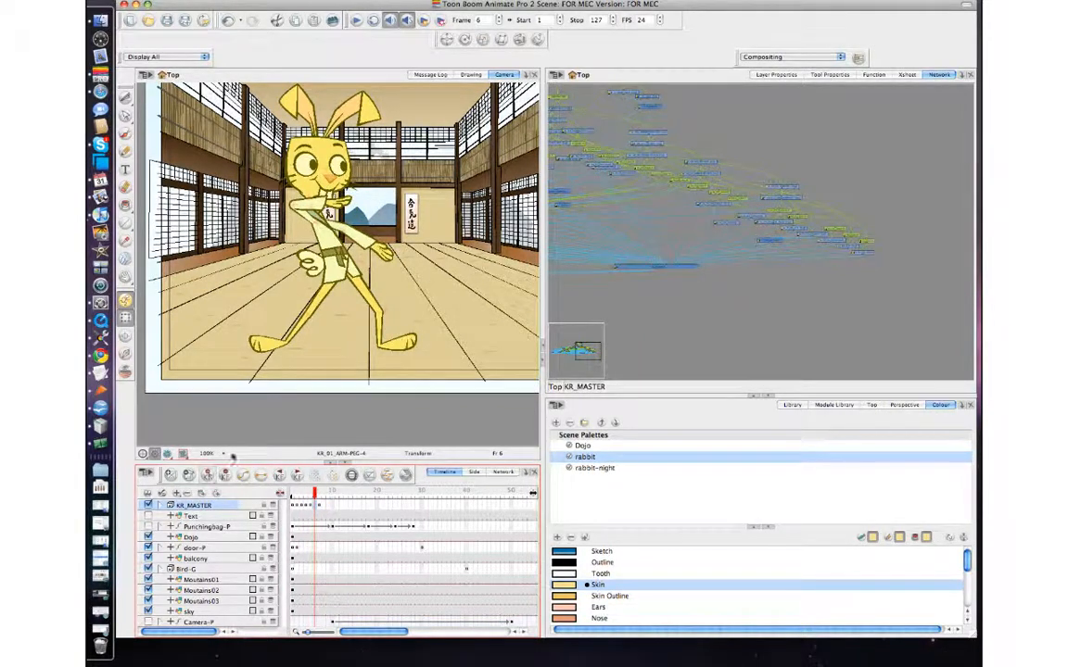
left_click(283, 345)
key("period")
key("comma")
key("comma")
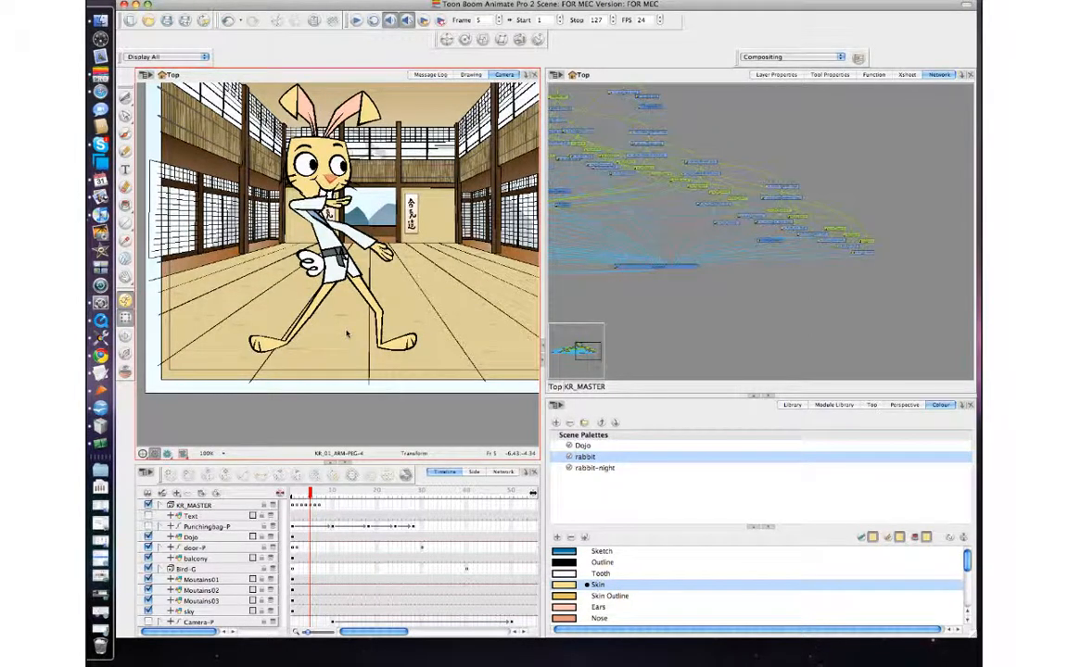
key("period")
- Select the KR_UPPER_BODY peg through the head's parents and nudge the rabbit's upper body slightly down at frame 6
left_click(326, 158)
key("b")
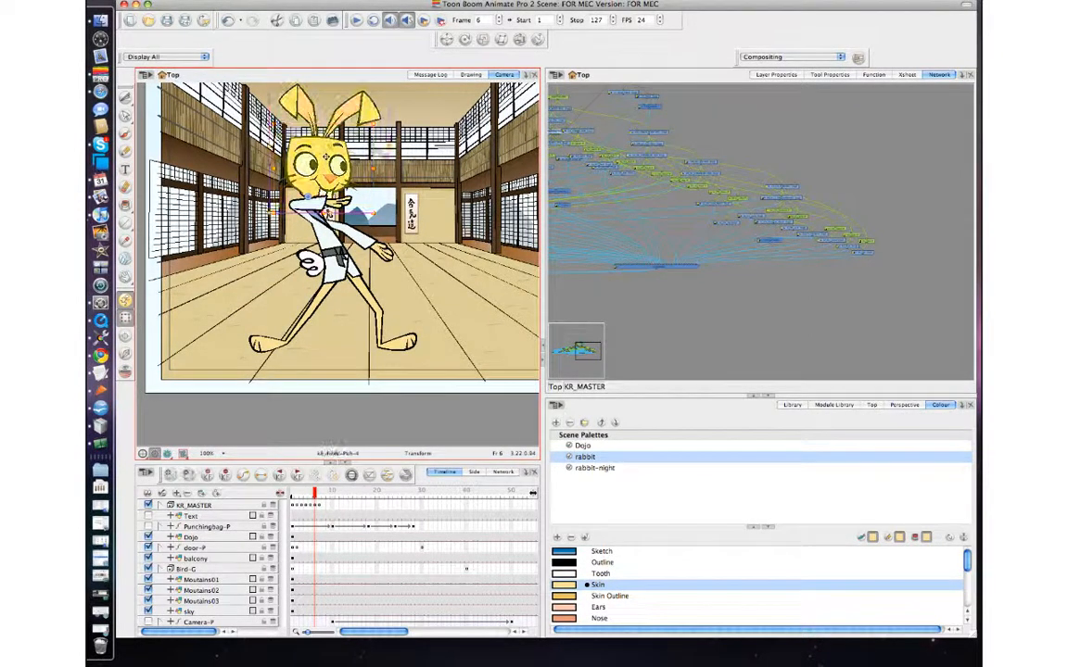
key("period")
key("b")
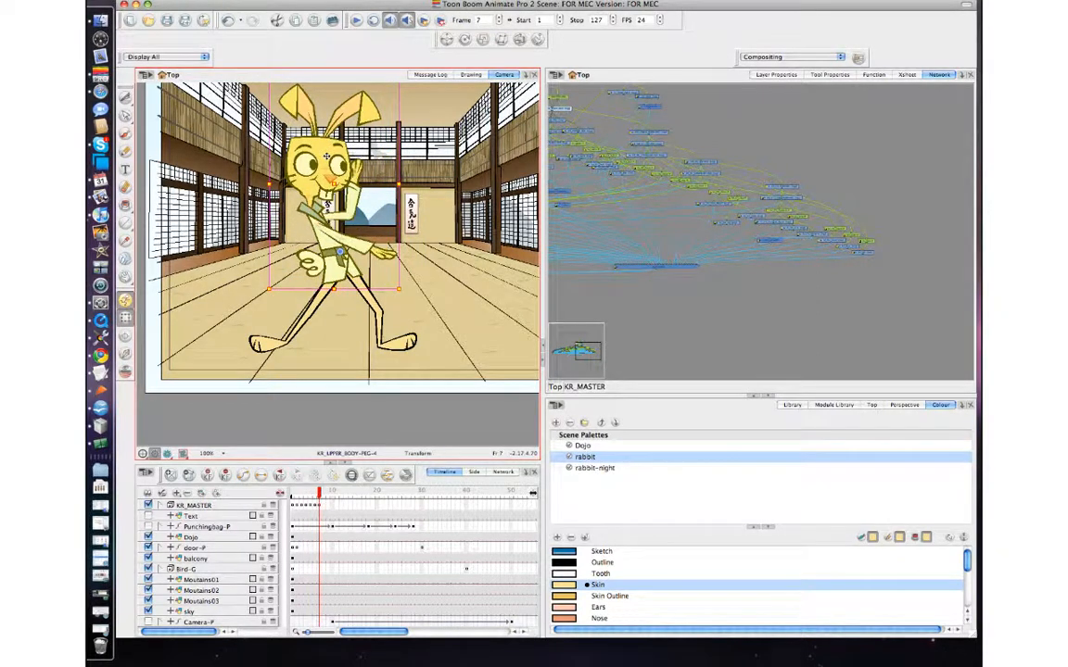
key("comma")
key("Down")
key("Down")
key("Down")
key("Down")
key("Down")
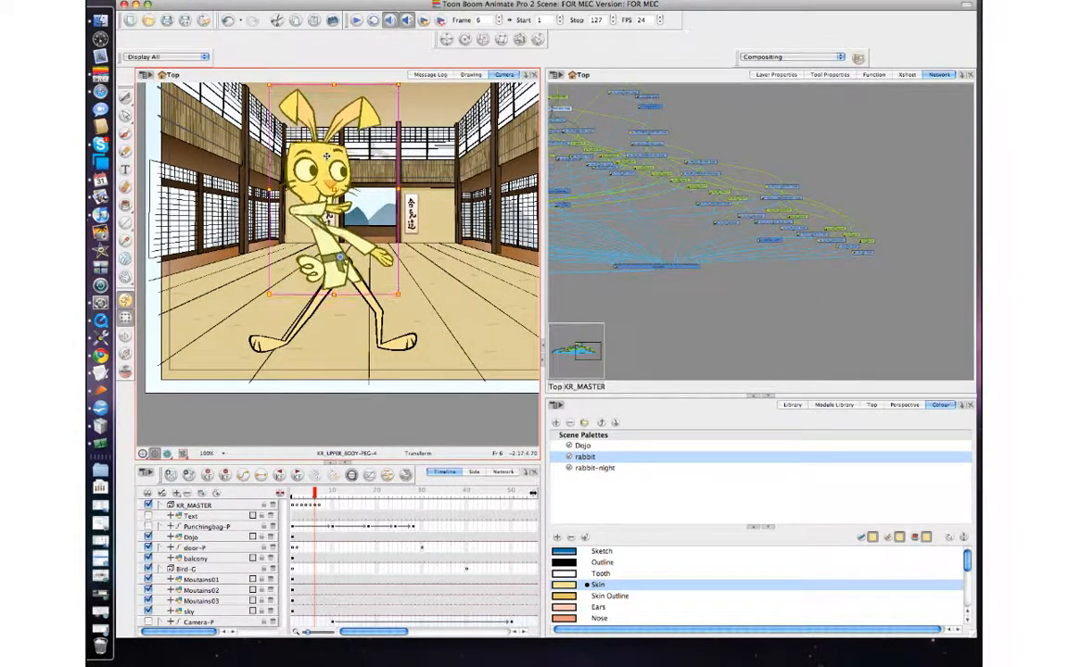
- Compare the lowered upper body at frame 6 with the poses on frames 5 and 7
key("comma")
key("period")
key("period")
key("period")
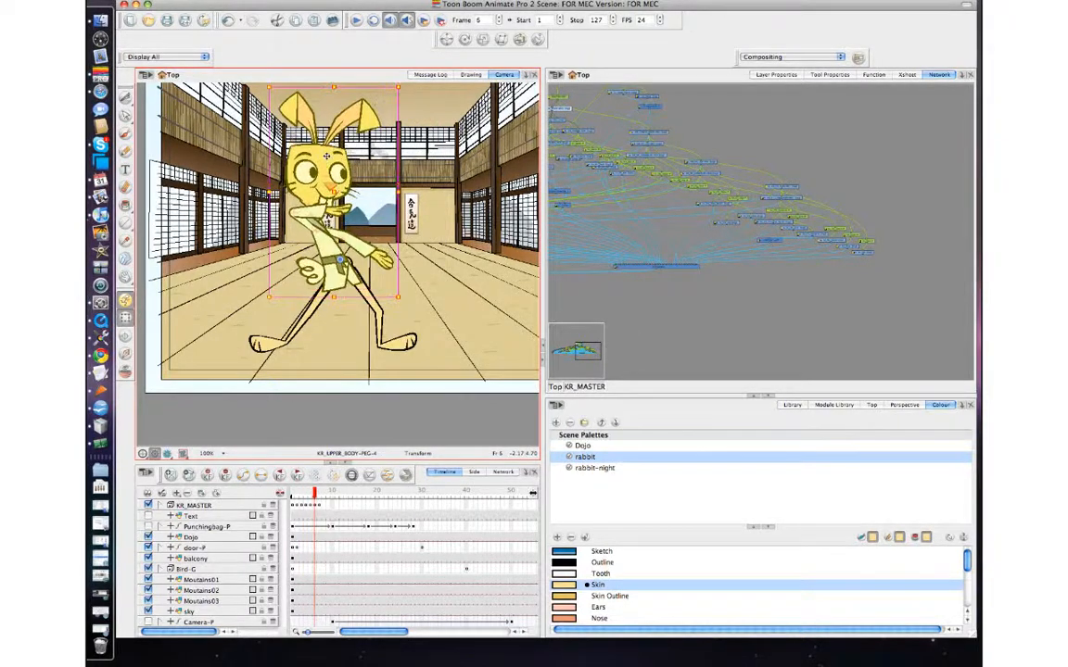
key("comma")
key("comma")
key("period")
left_click(371, 208)
- Tilt the KR_HEAD peg slightly forward at frame 6 and compare the head with frames 5 and 7
left_click(328, 178)
key("b")
key("b")
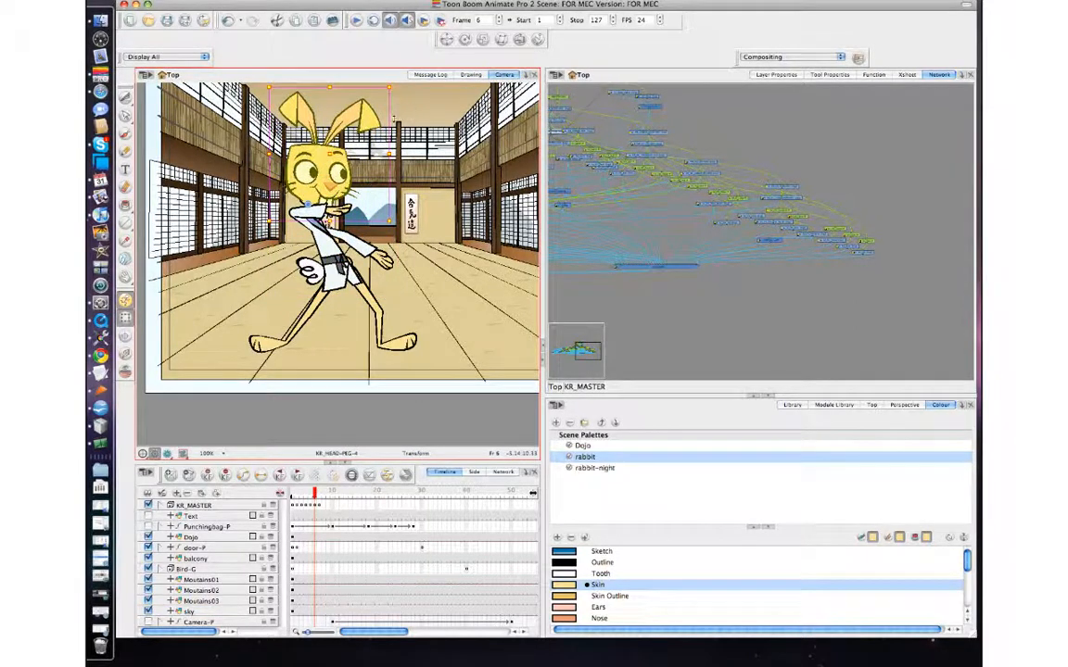
left_click_drag(395, 86, 398, 89)
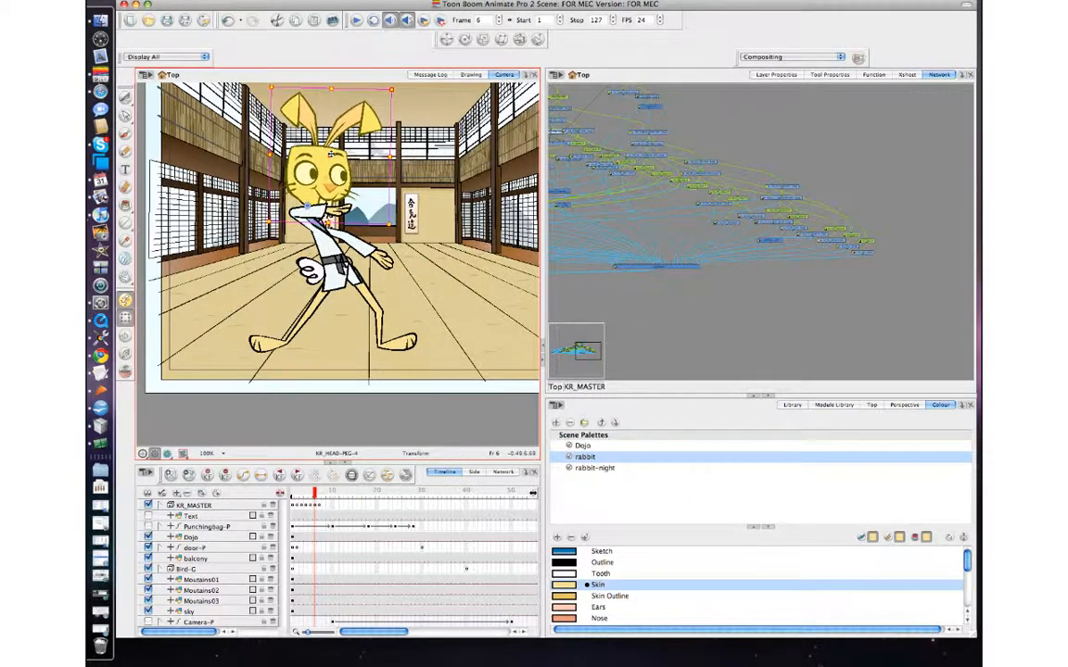
key("comma")
key("period")
key("period")
key("comma")
key("comma")
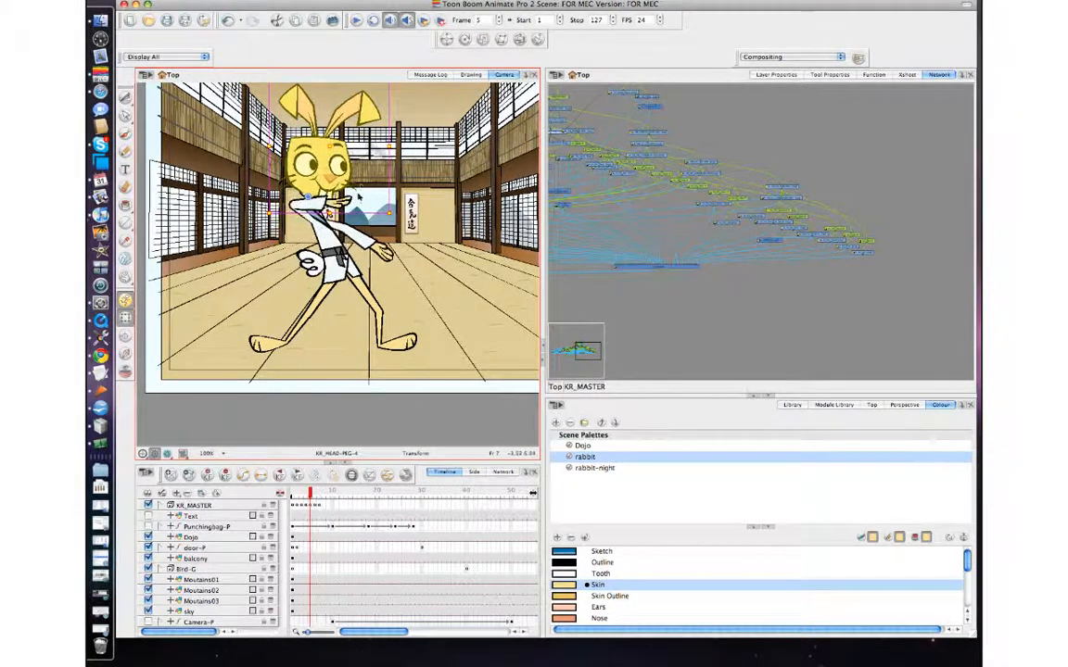
key("period")
- Rotate the KR_02 arm peg at frame 6 so the elbow drops and the hand rises toward the rabbit's mouth
left_click(320, 214)
left_click_drag(320, 214, 337, 189)
left_click(348, 220)
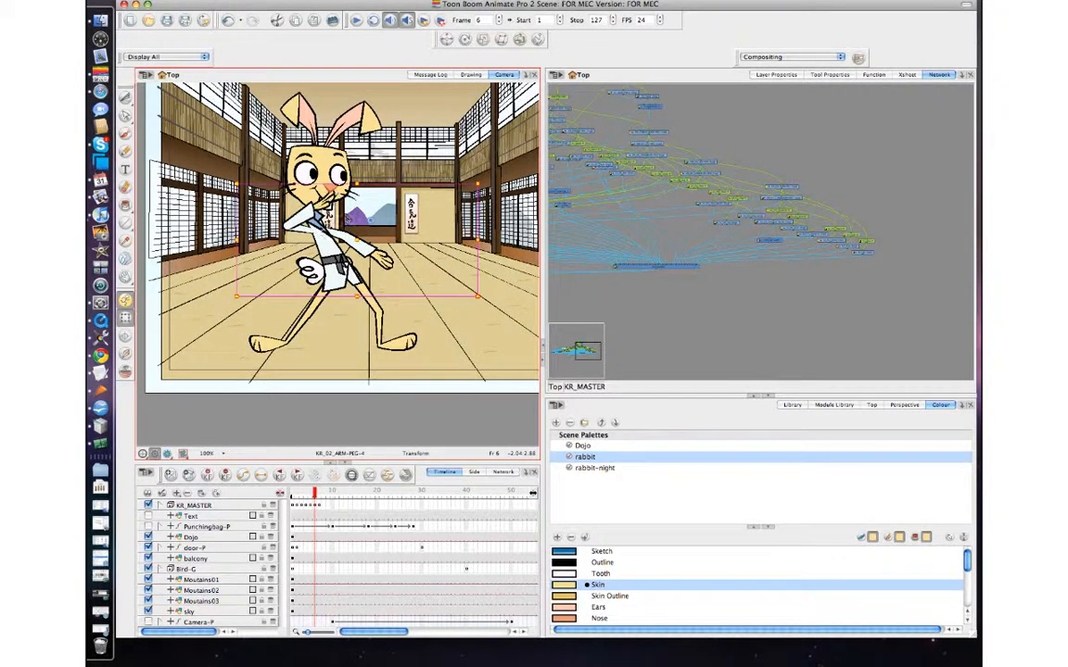
- Rotate the KR_02 lower arm peg down until the forearm lies level across the chest at frame 6, and compare with frames 5 and 7
left_click(308, 213)
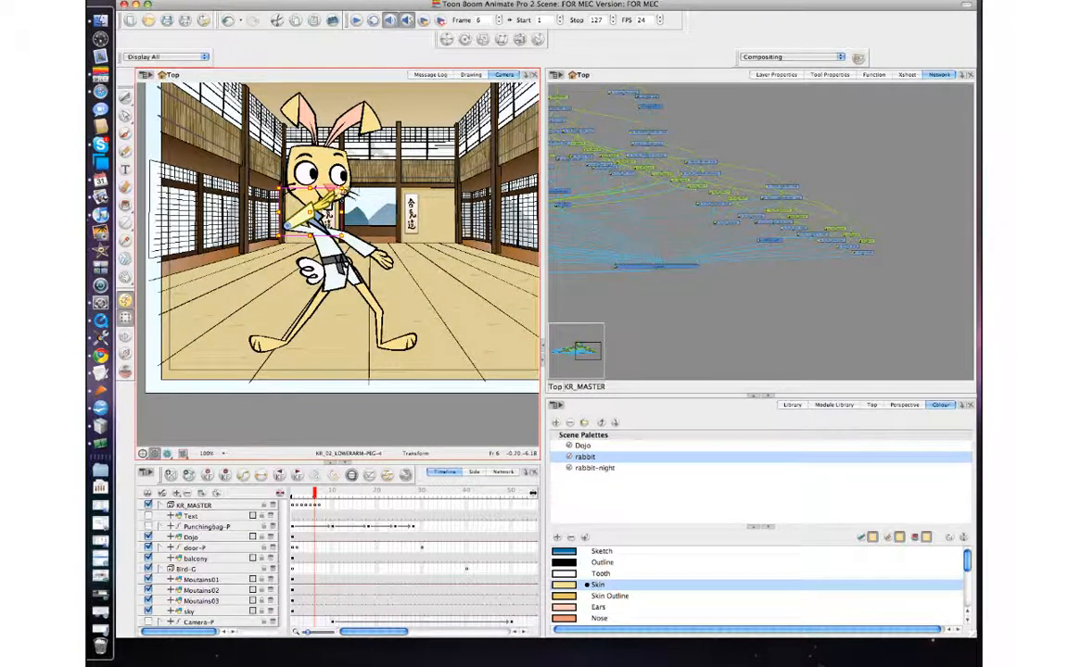
left_click_drag(345, 192, 348, 221)
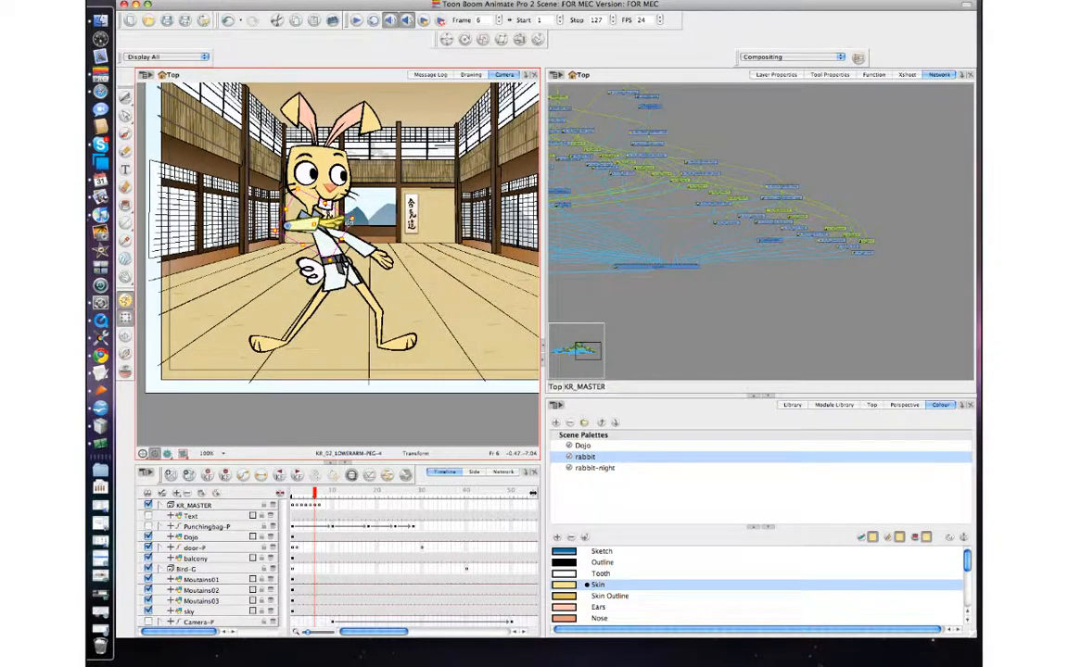
key("comma")
key("period")
key("period")
key("comma")
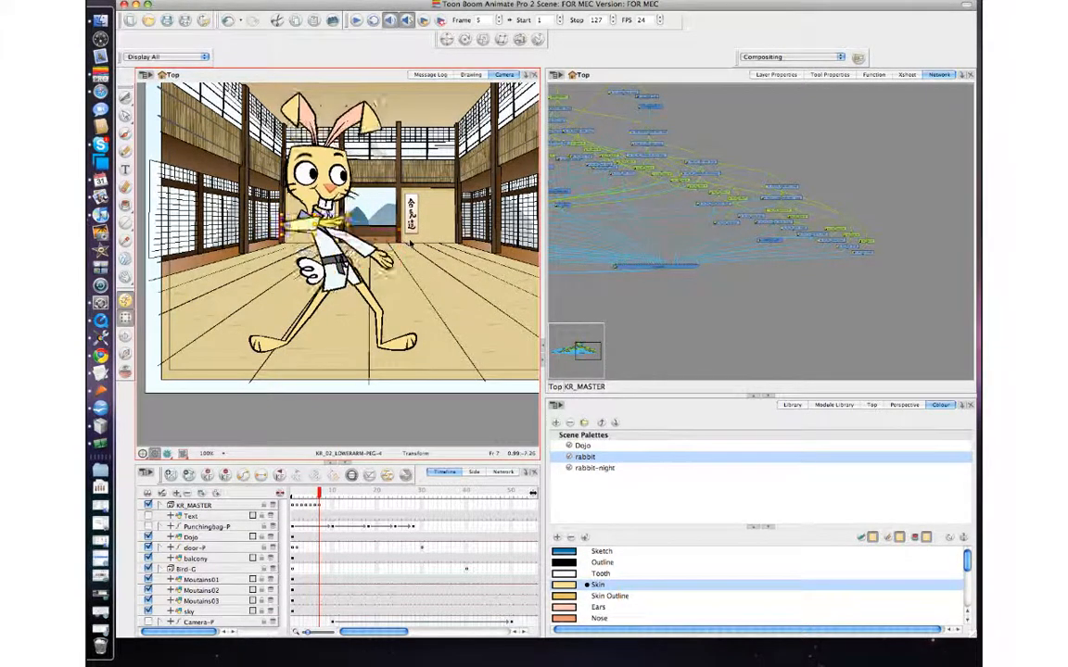
key("comma")
key("period")
key("period")
key("comma")
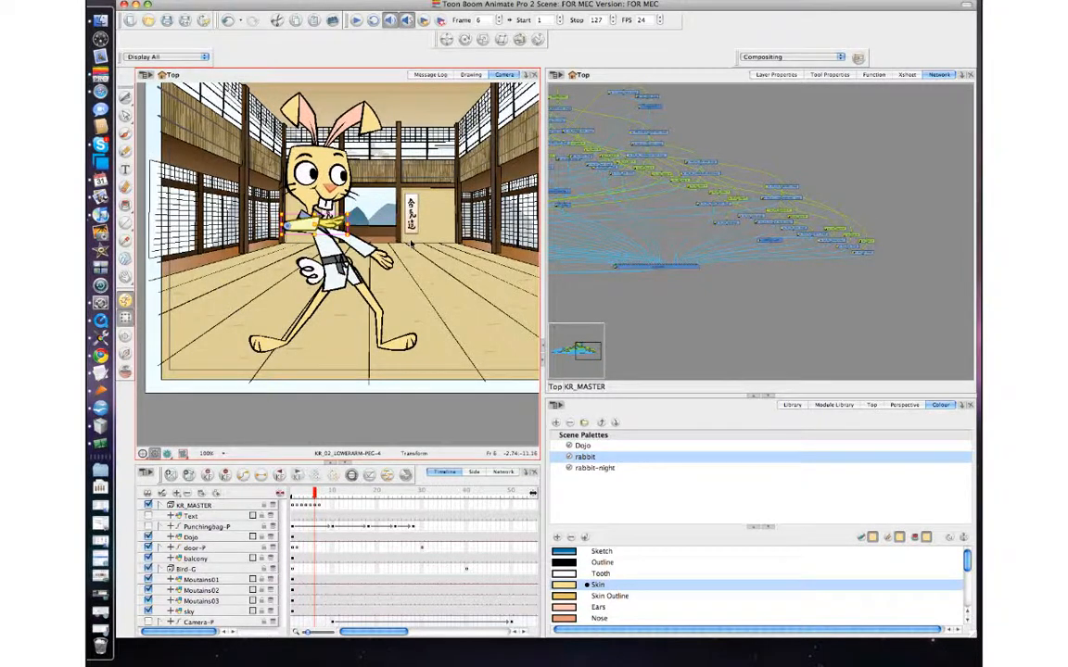
- Rotate the KR_01 arm peg slightly down at frame 6, checking it against frame 5
left_click(369, 252)
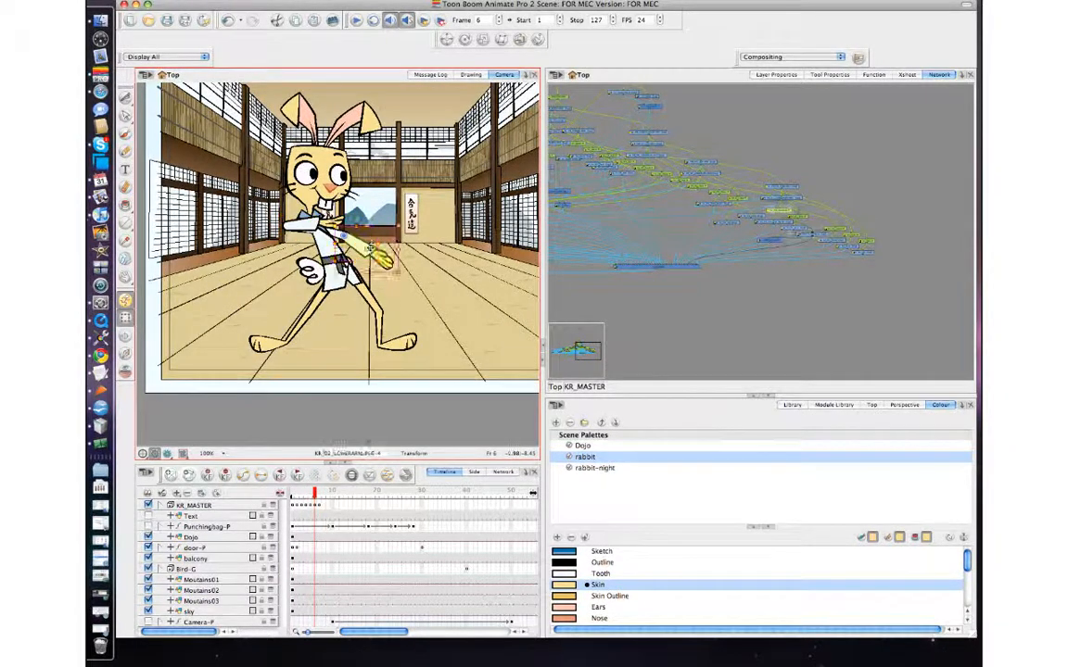
key("b")
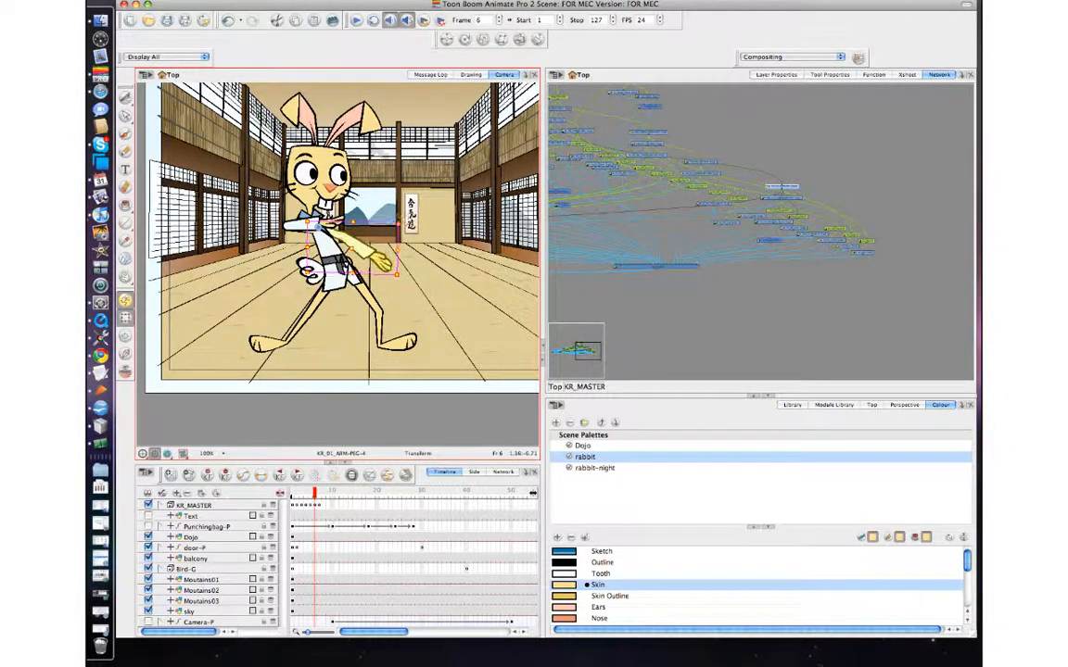
key("comma")
key("period")
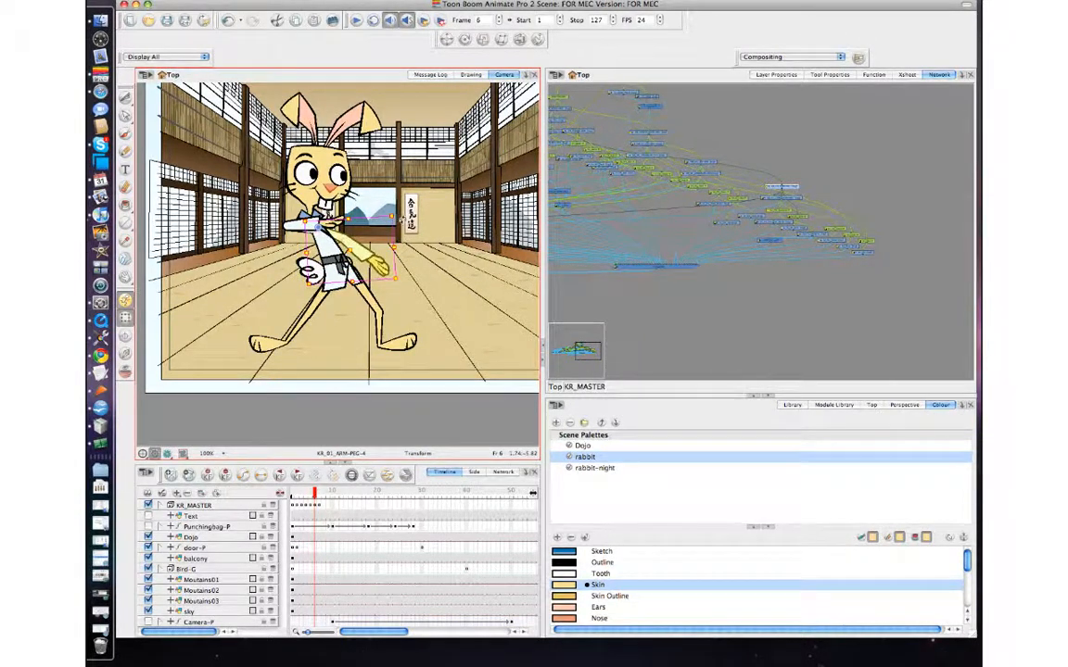
- Rotate the KR_01 lower arm peg up at frame 6 so the hand extends forward at chest height, and compare with the adjacent frames
key("shift+b")
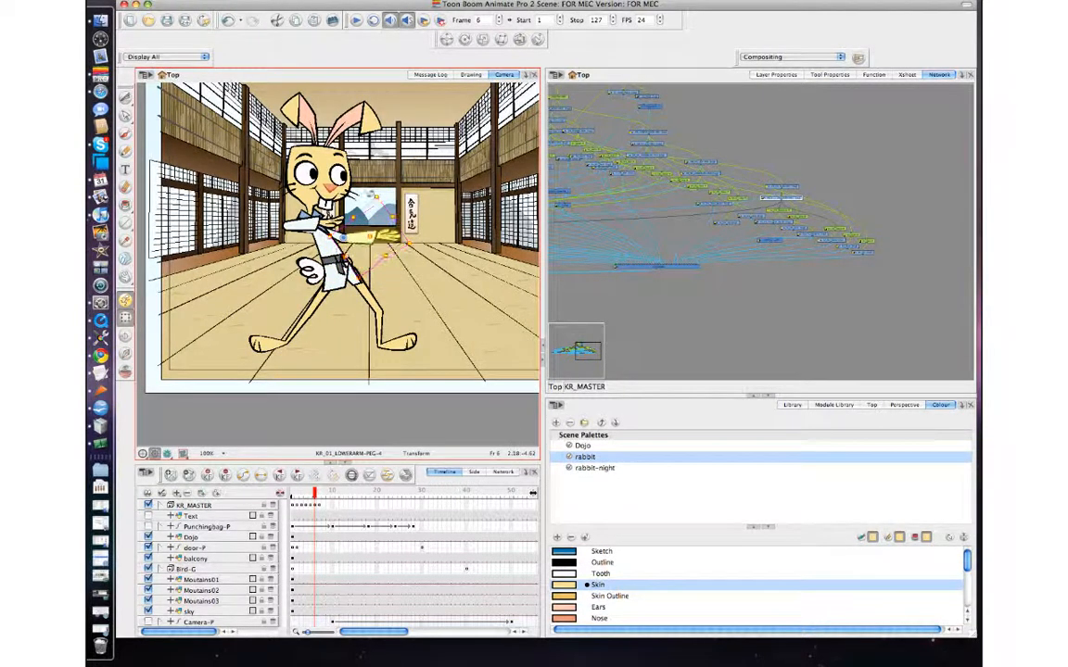
key("comma")
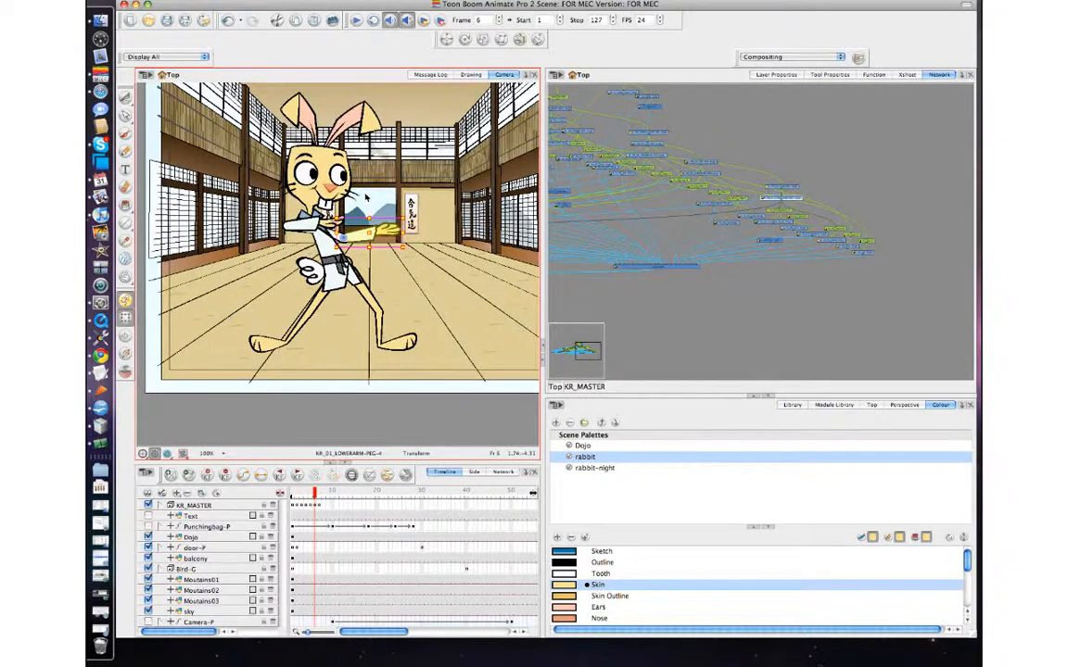
key("period")
key("comma")
key("comma")
key("period")
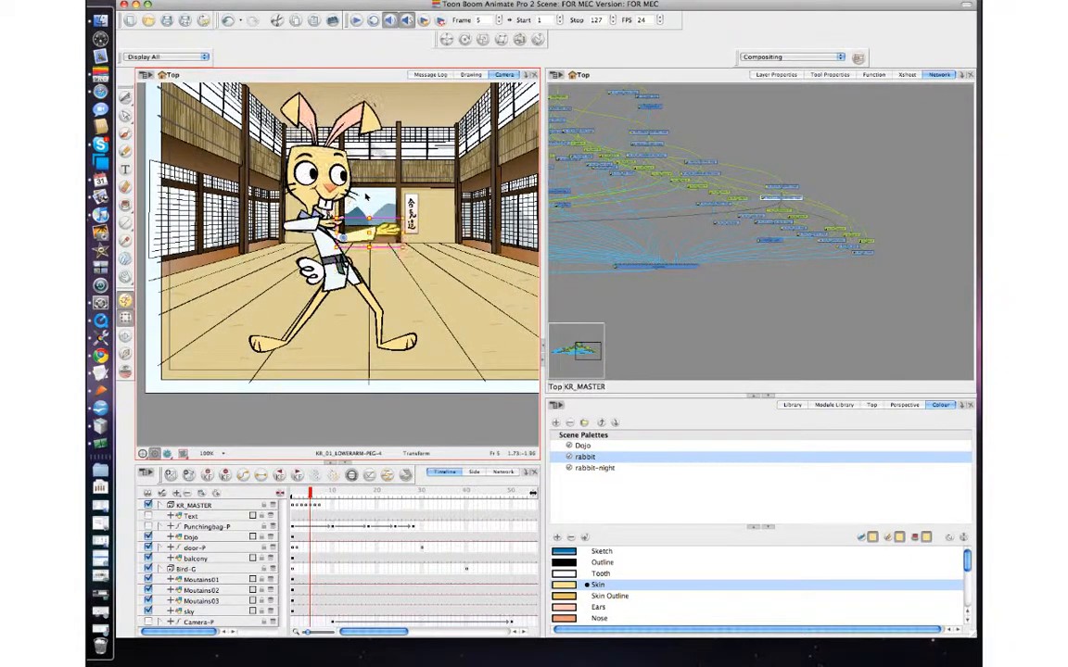
- Rotate the KR_02 arm peg down at frame 7 so the arm hangs behind the body, and compare with frame 5
key("period")
key("comma")
key("comma")
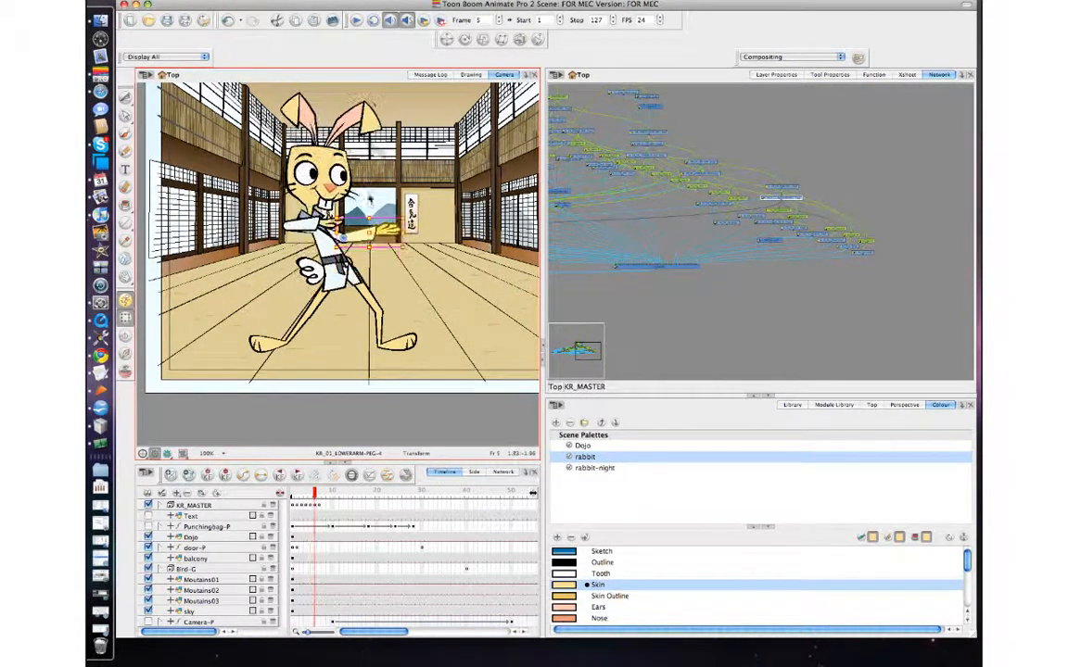
key("period")
key("period")
left_click(367, 250)
key("b")
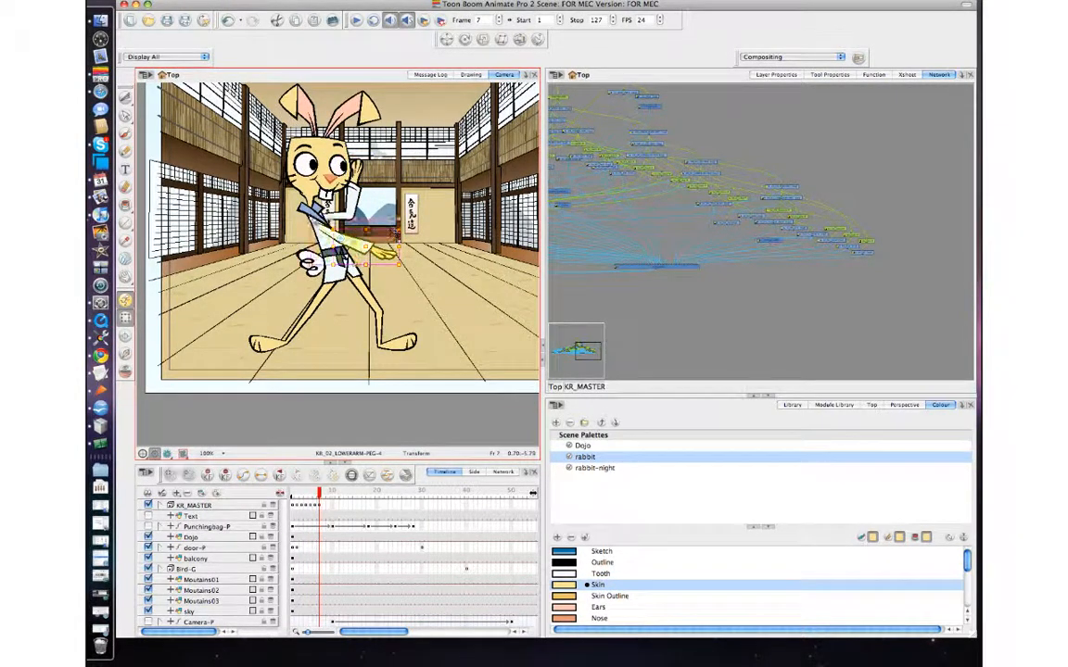
left_click_drag(406, 222, 335, 327)
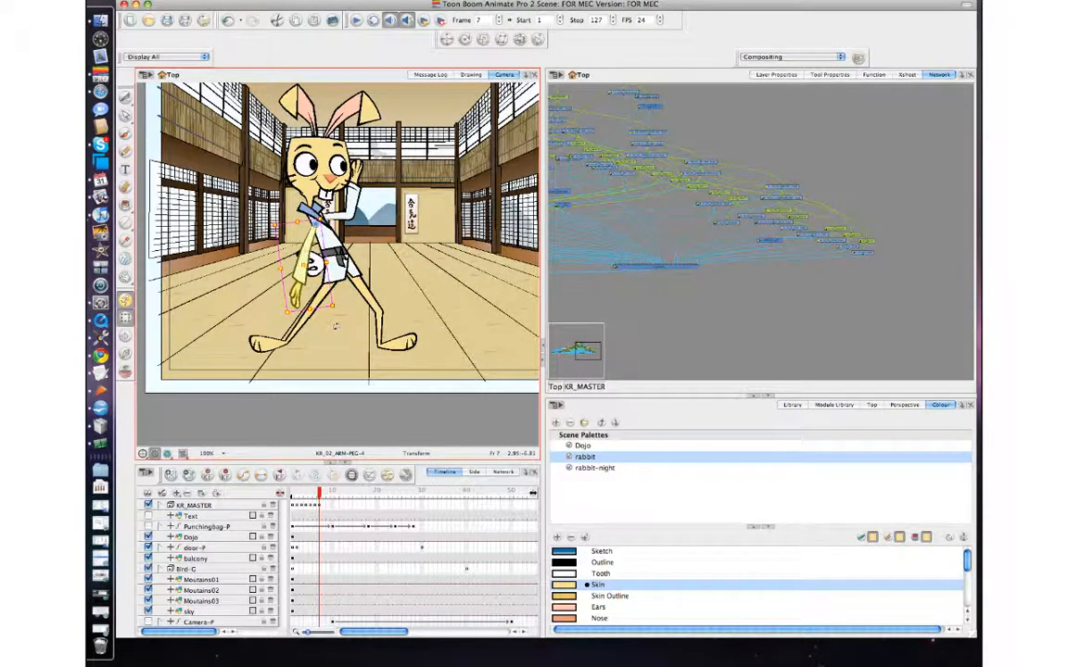
key("comma")
key("comma")
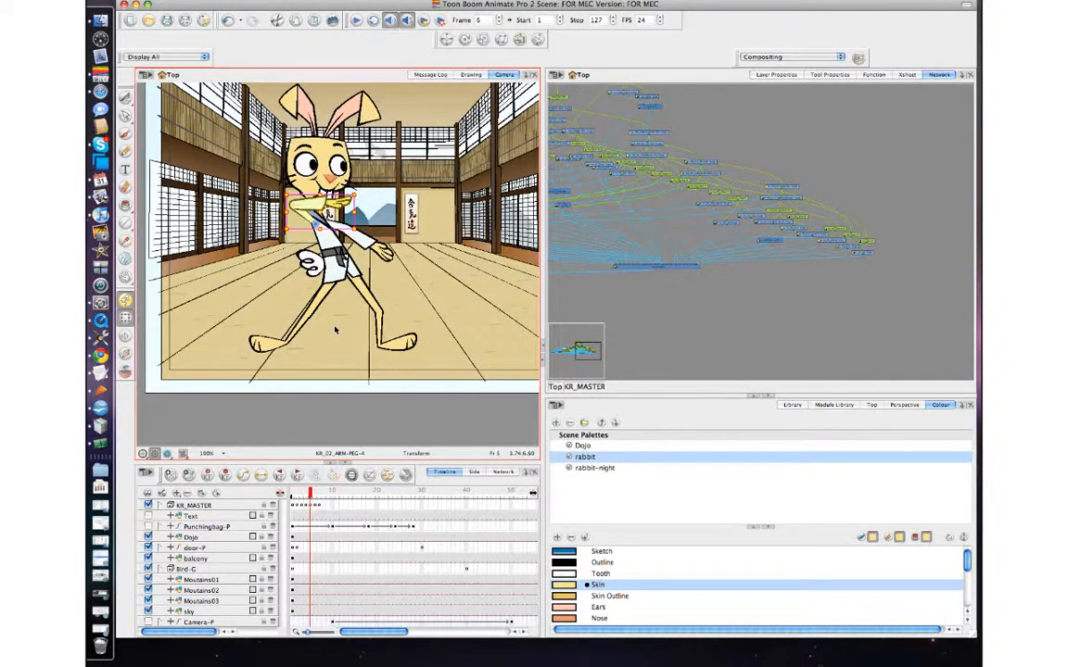
key("period")
key("period")
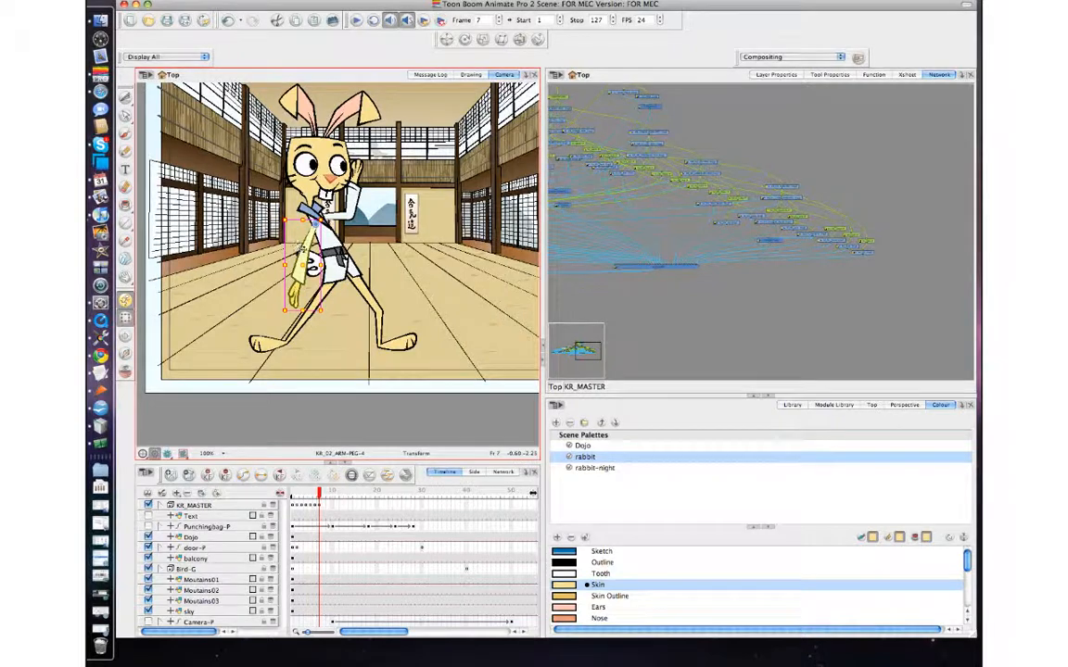
- Nudge the KR_02 arm peg slightly up at the shoulder at frame 7, and check it against frame 6
left_click_drag(303, 249, 302, 246)
left_click(409, 229)
key("comma")
key("period")
key("period")
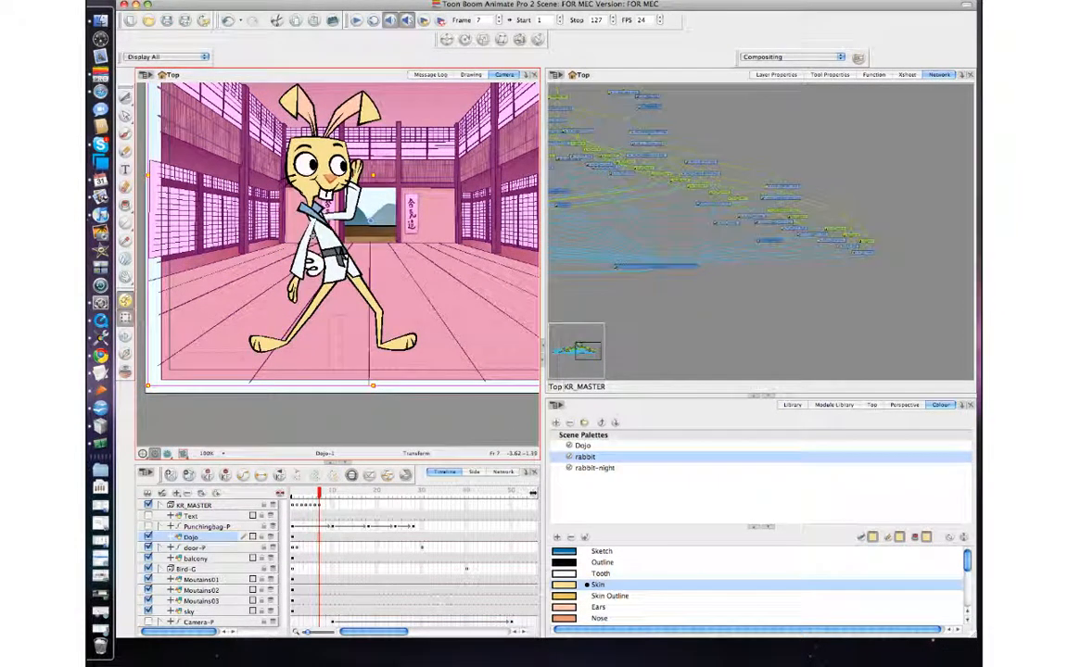
left_click(309, 240)
key("b")
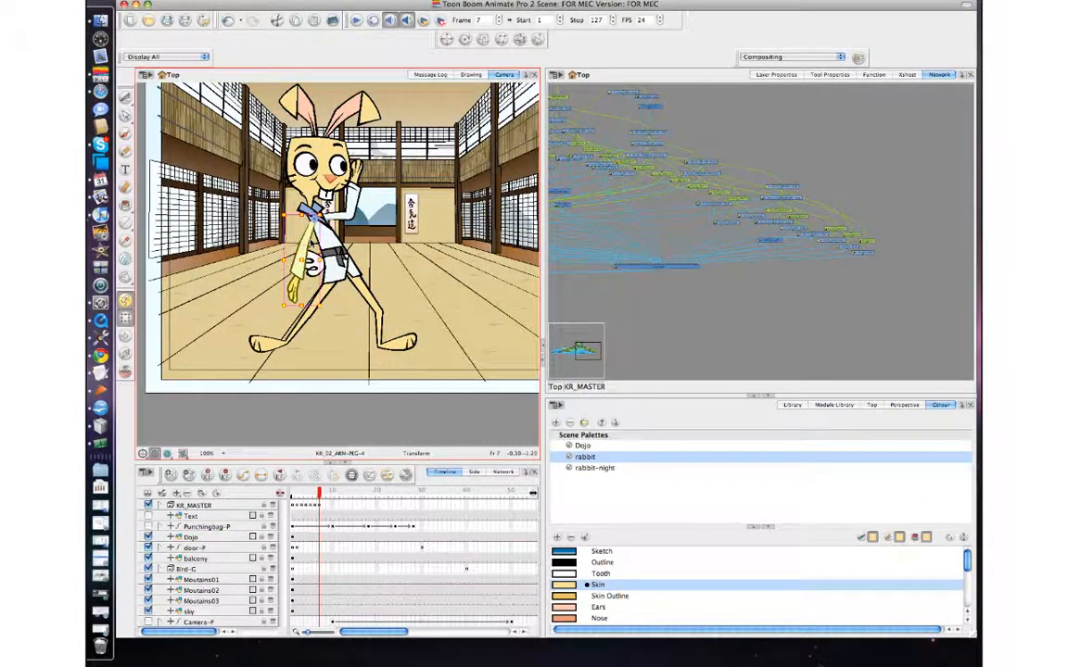
key("2")
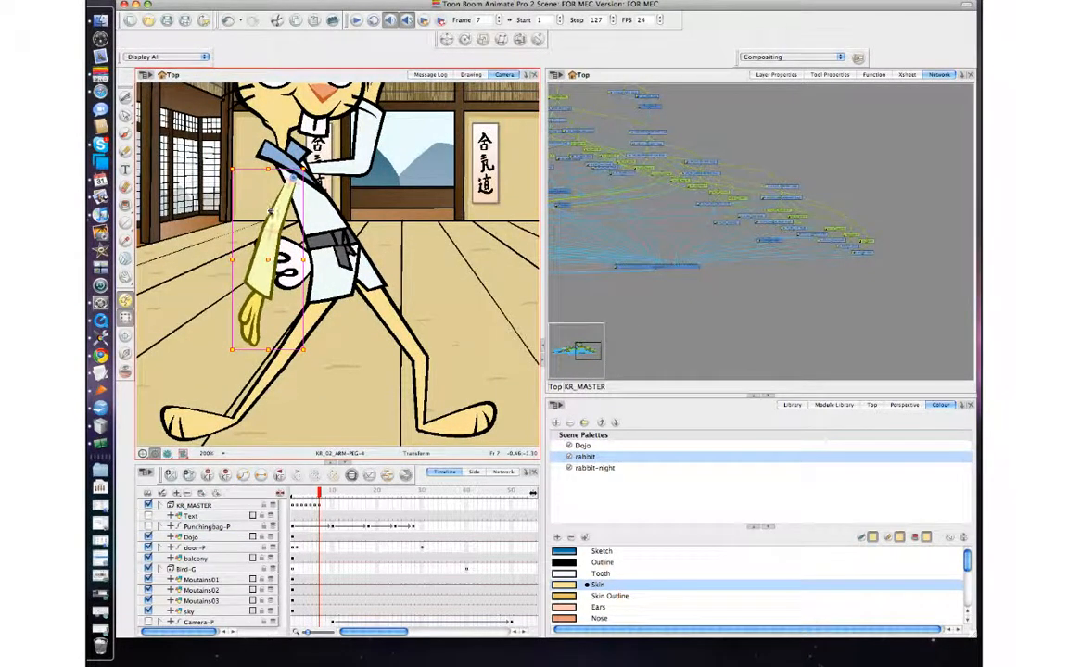
key("comma")
key("period")
- Swap the KR_02 hand at frame 7 to the fist drawing kr_02_hand-f2 and fit it to the sleeve cuff
left_click(258, 322)
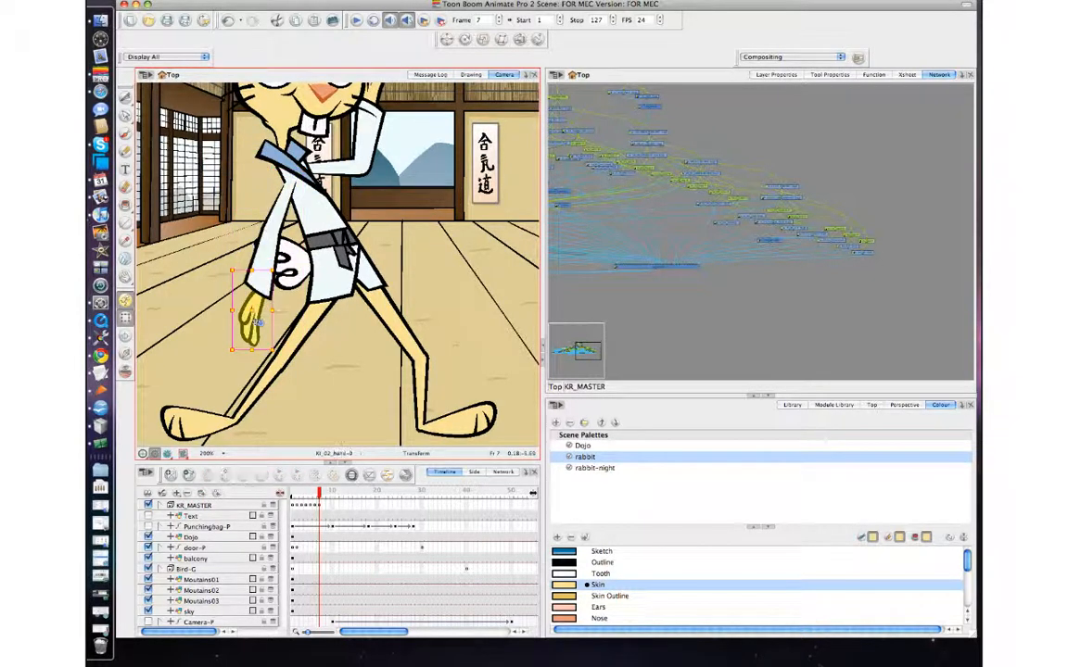
key("bracketright")
key("bracketright")
key("bracketright")
key("bracketright")
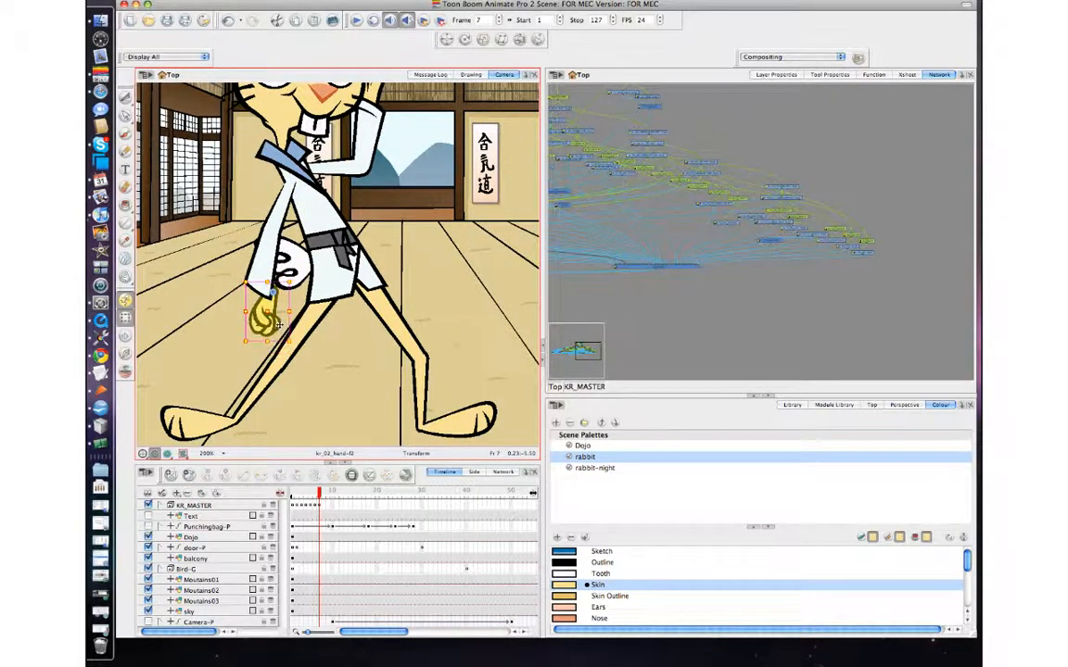
left_click_drag(273, 323, 262, 320)
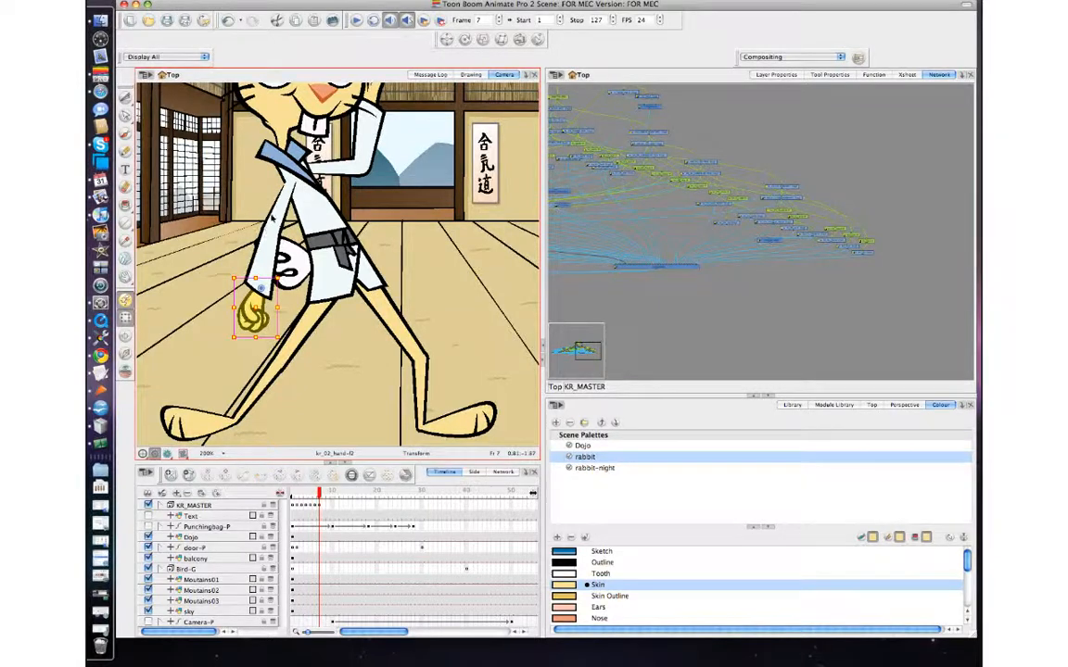
- Rotate the kr_01 shin about its ankle at frame 6 so the front knee moves forward
key("comma")
key("comma")
key("period")
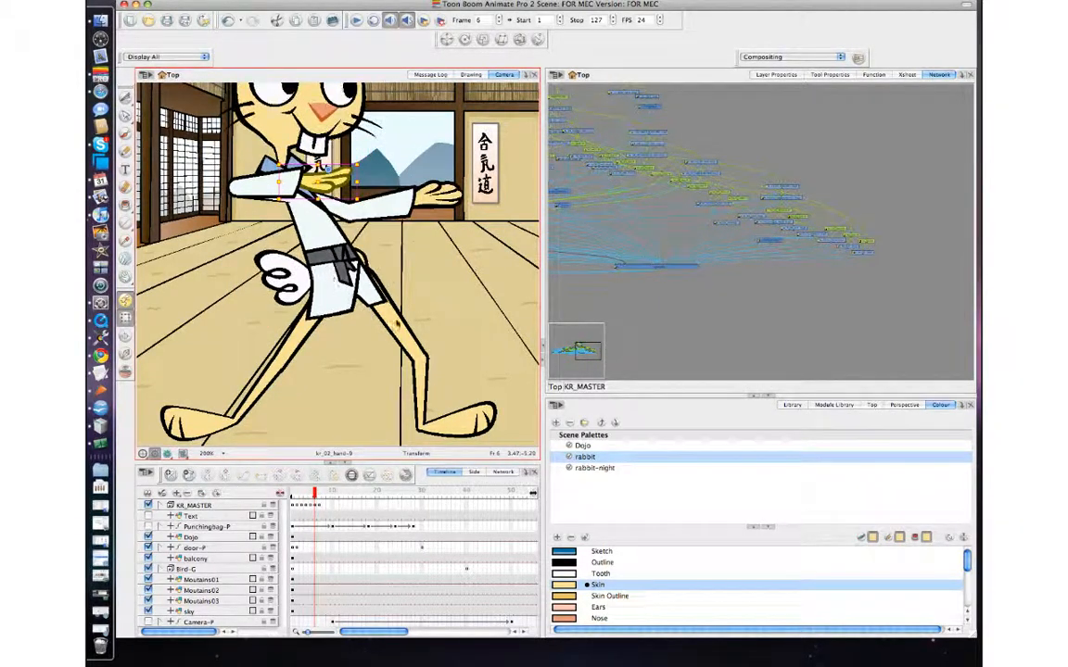
left_click(398, 325)
left_click(423, 365)
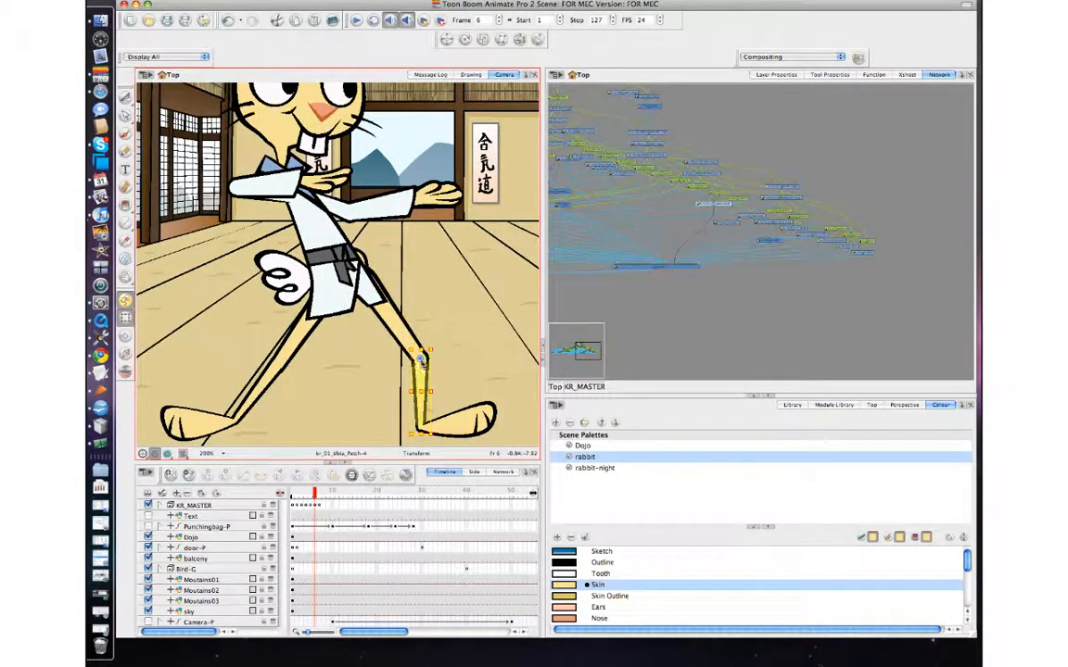
left_click_drag(420, 360, 421, 424)
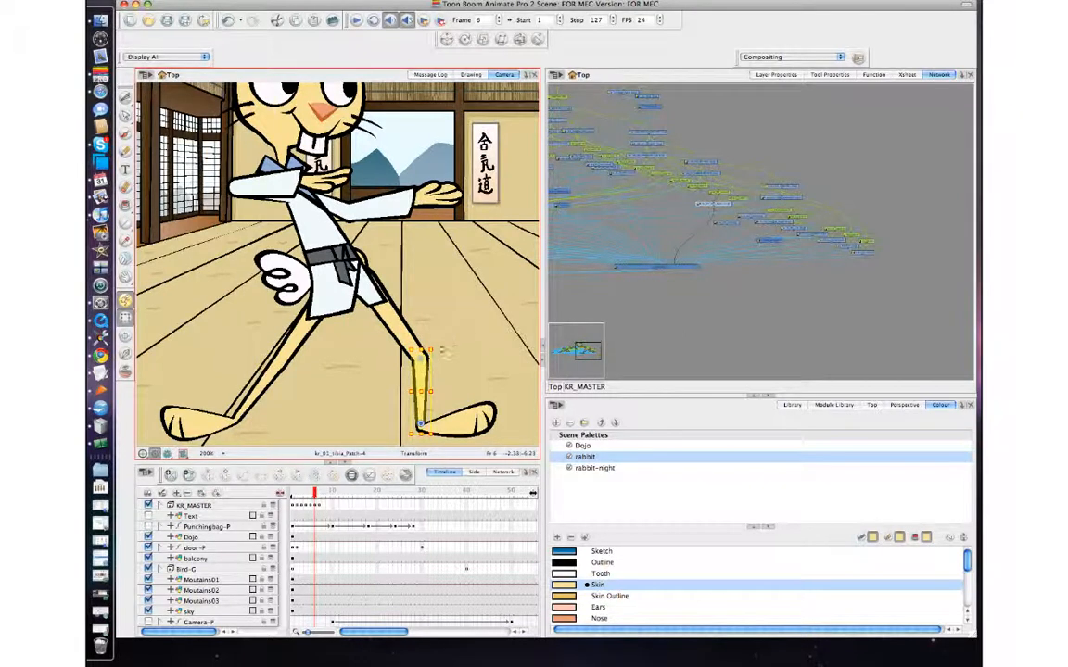
mouse_move(444, 352)
left_mouse_down()
mouse_move(432, 356)
mouse_move(447, 374)
left_mouse_up()
- Lower and rotate the kr_01 thigh at frame 6 so it meets the bent knee, and compare with frame 5
left_click(398, 336)
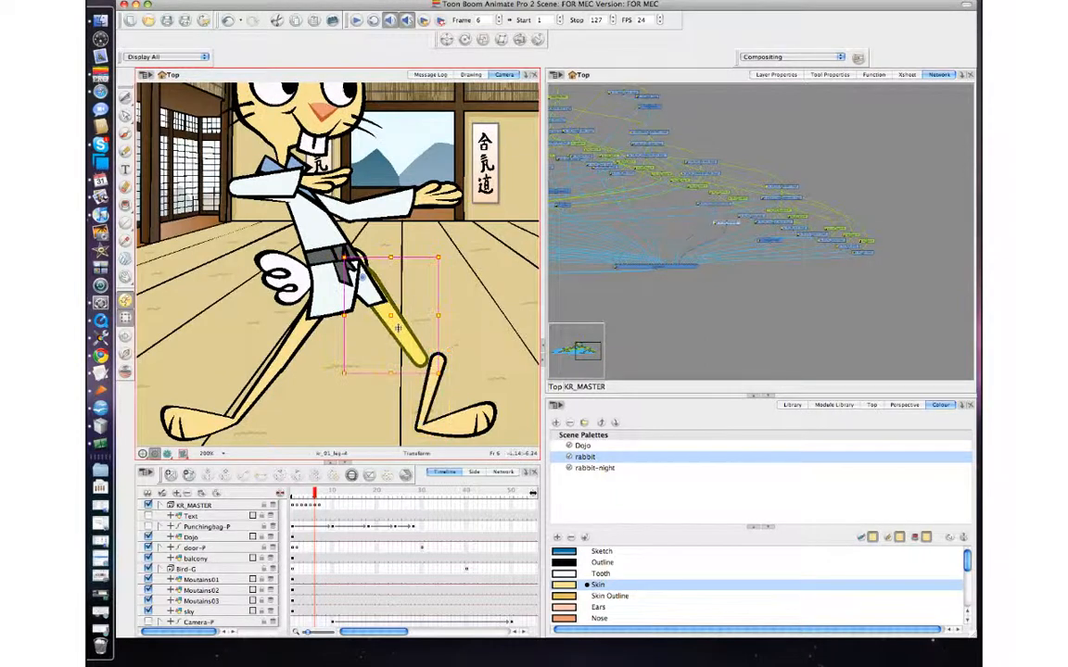
left_click_drag(398, 336, 398, 340)
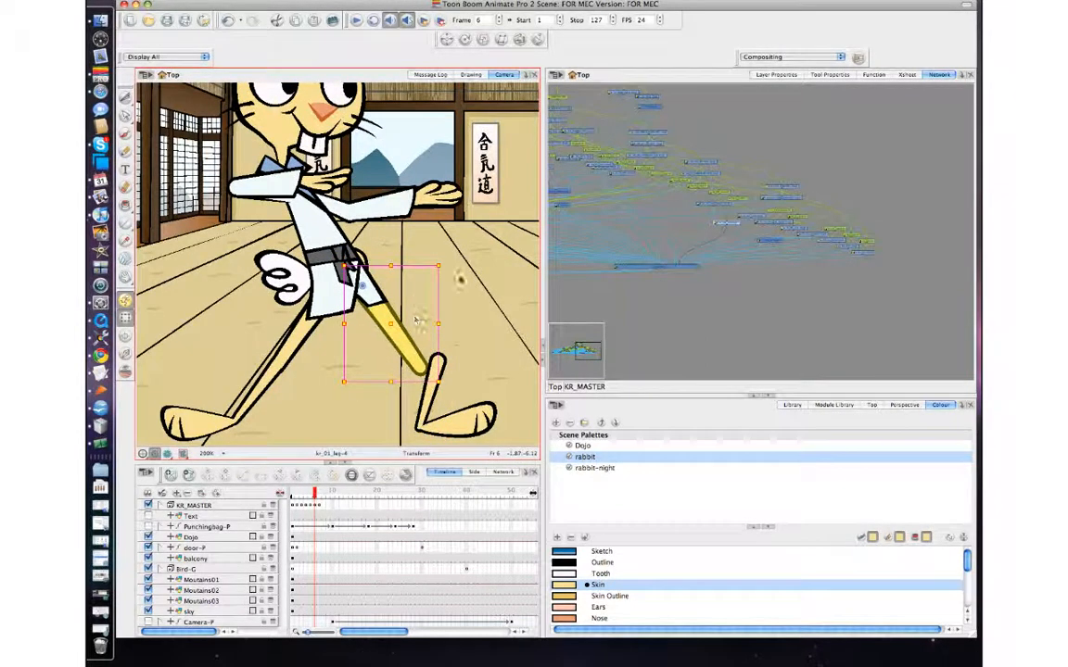
left_click_drag(400, 239, 443, 243)
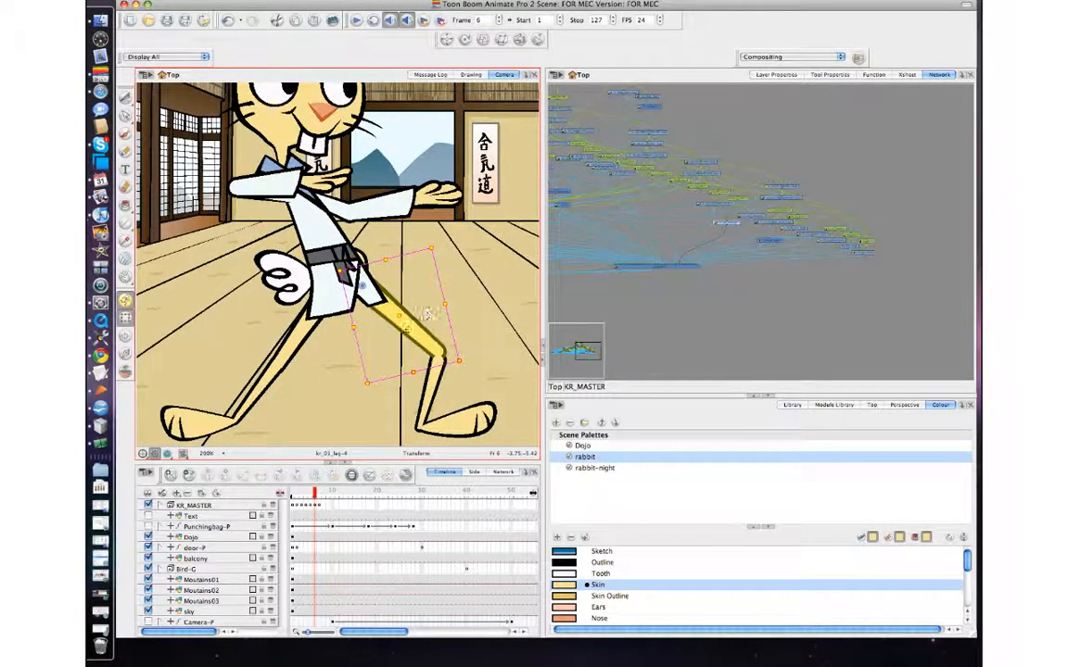
left_click_drag(405, 332, 405, 342)
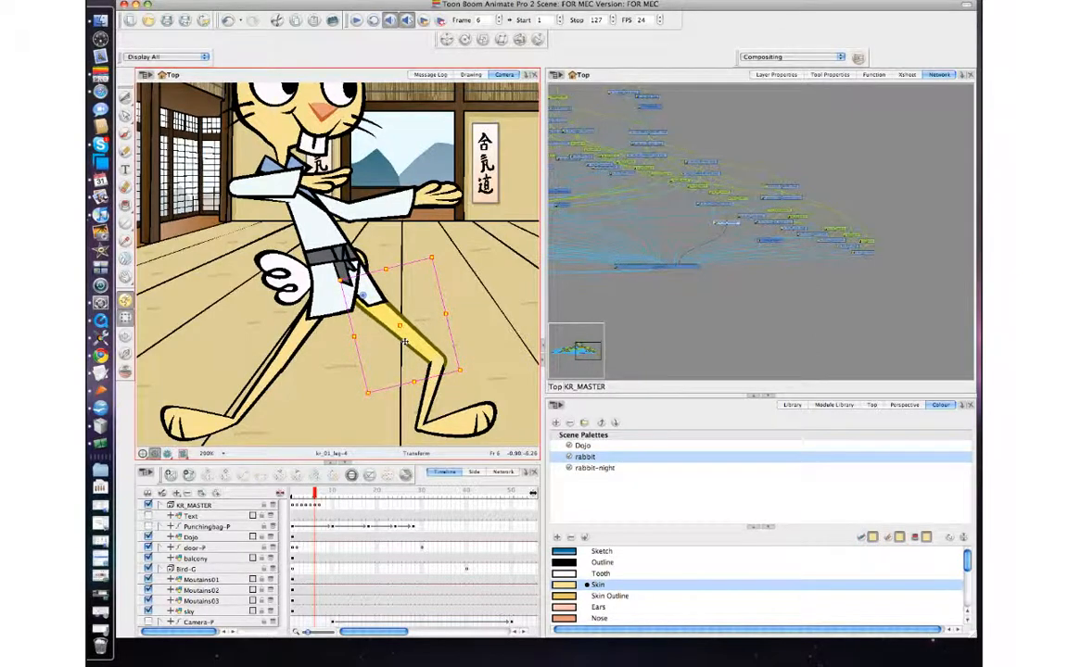
key("comma")
key("period")
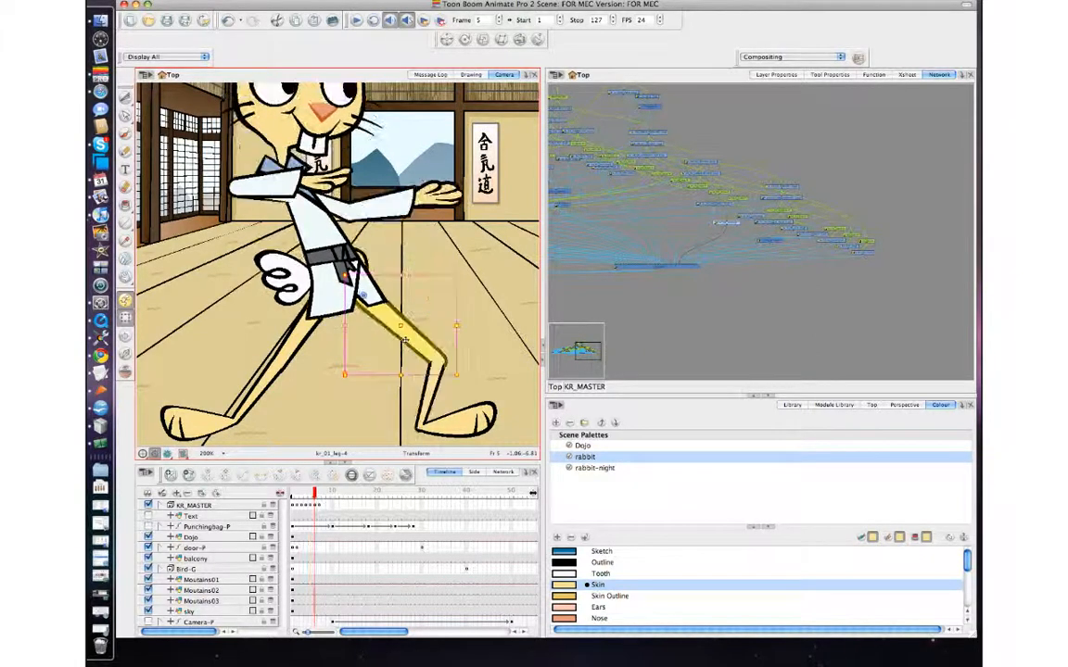
key("comma")
key("period")
key("comma")
key("period")
- Bend the back leg at frame 6 by rotating the kr_02 shin and thigh to meet at the knee, comparing with adjacent frames
left_click(261, 371)
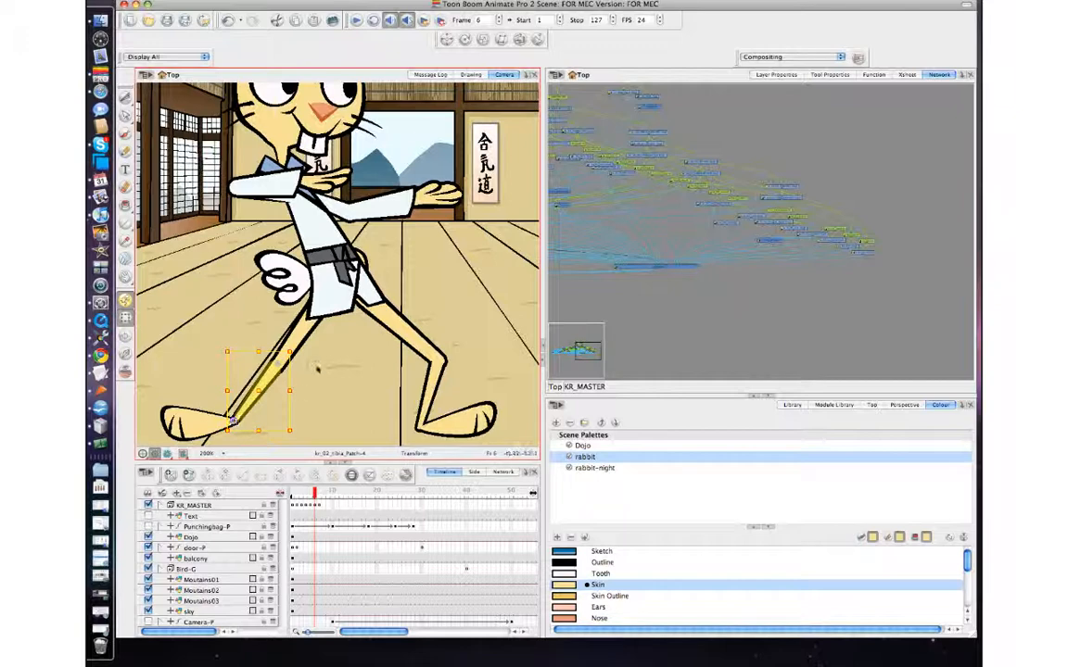
left_click_drag(299, 355, 288, 331)
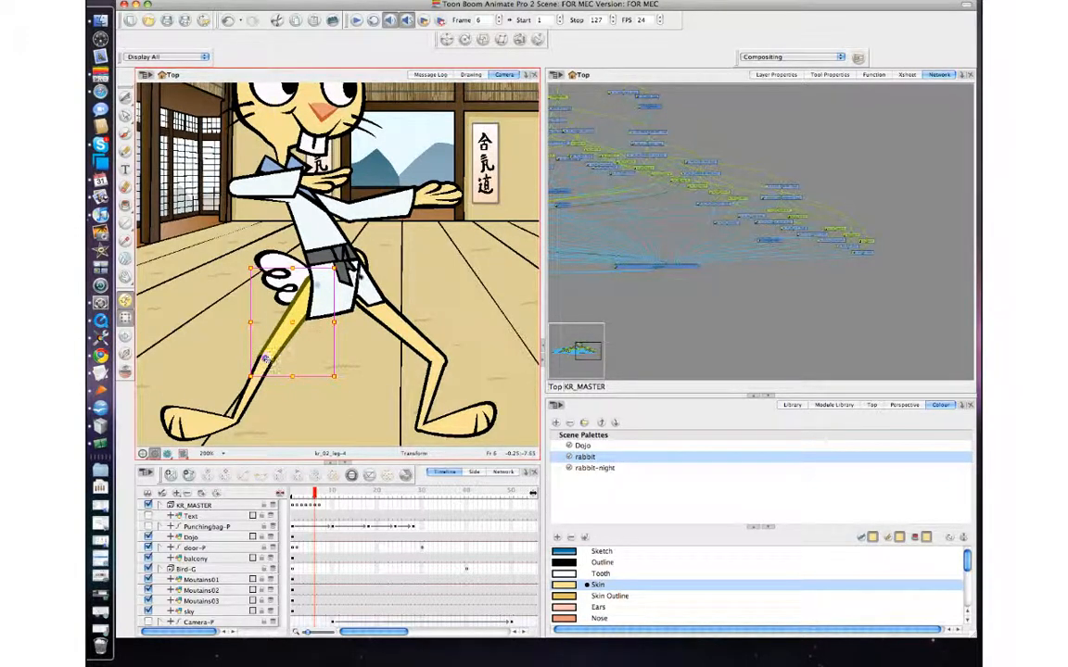
mouse_move(340, 269)
left_mouse_down()
mouse_move(342, 304)
mouse_move(344, 277)
left_mouse_up()
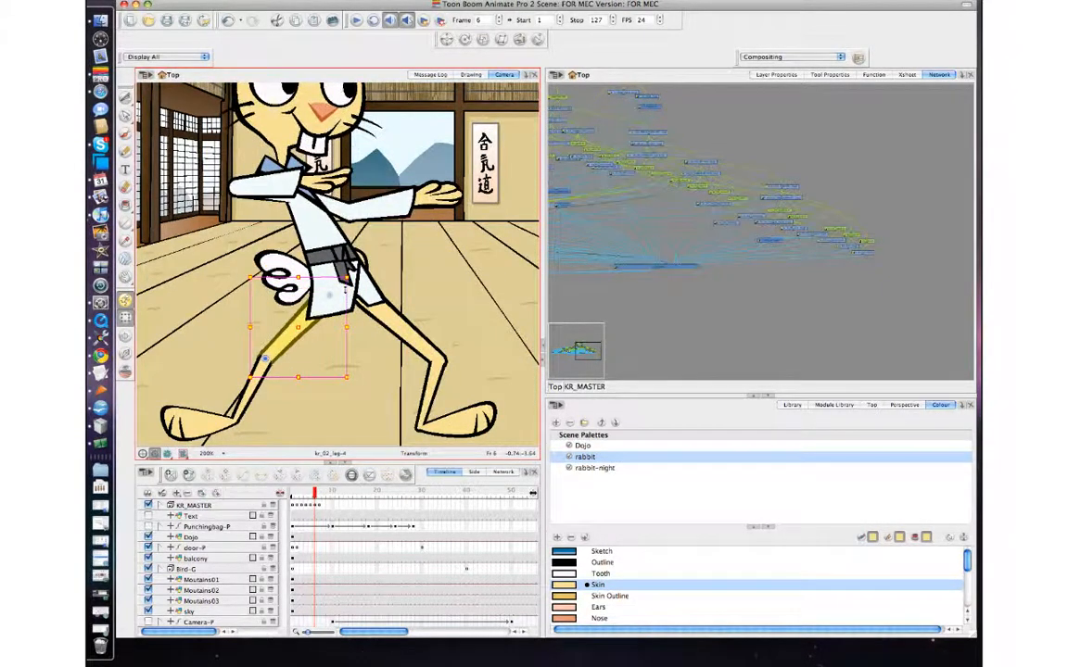
key("comma")
key("period")
key("period")
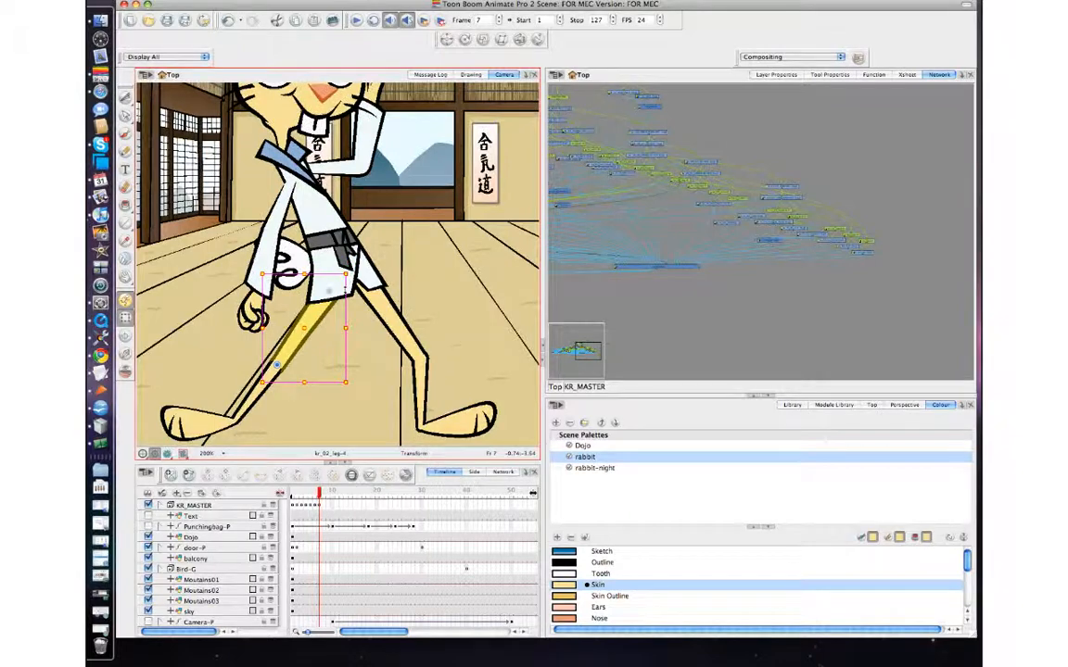
key("comma")
key("comma")
key("period")
key("period")
left_click_drag(278, 292, 280, 373)
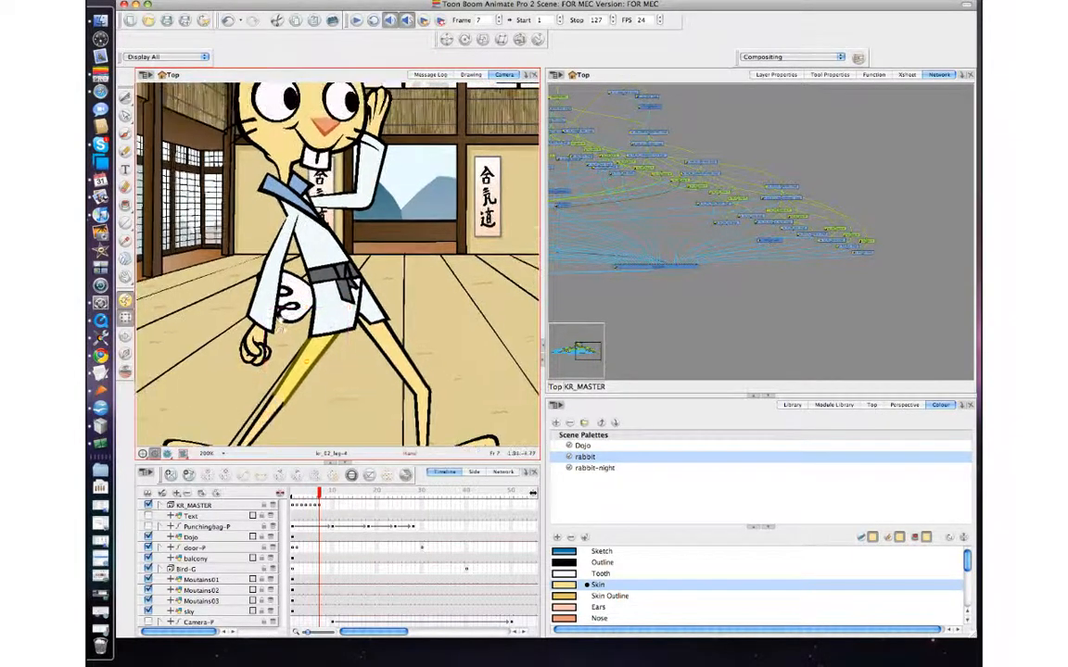
left_click(376, 168)
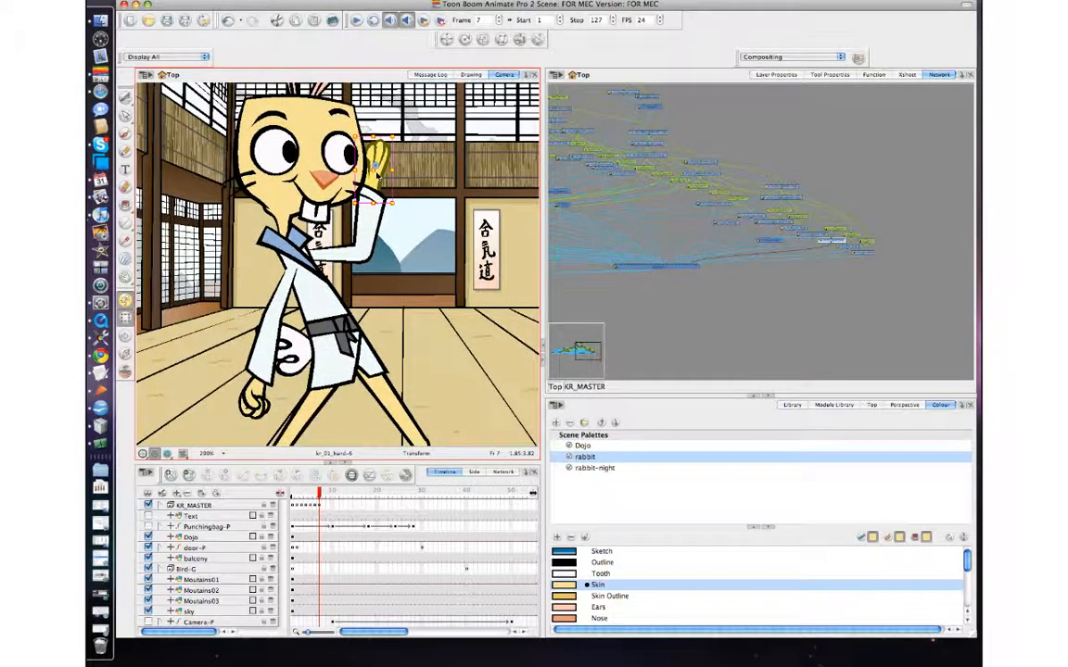
key("bracketright")
key("bracketright")
key("bracketright")
key("bracketright")
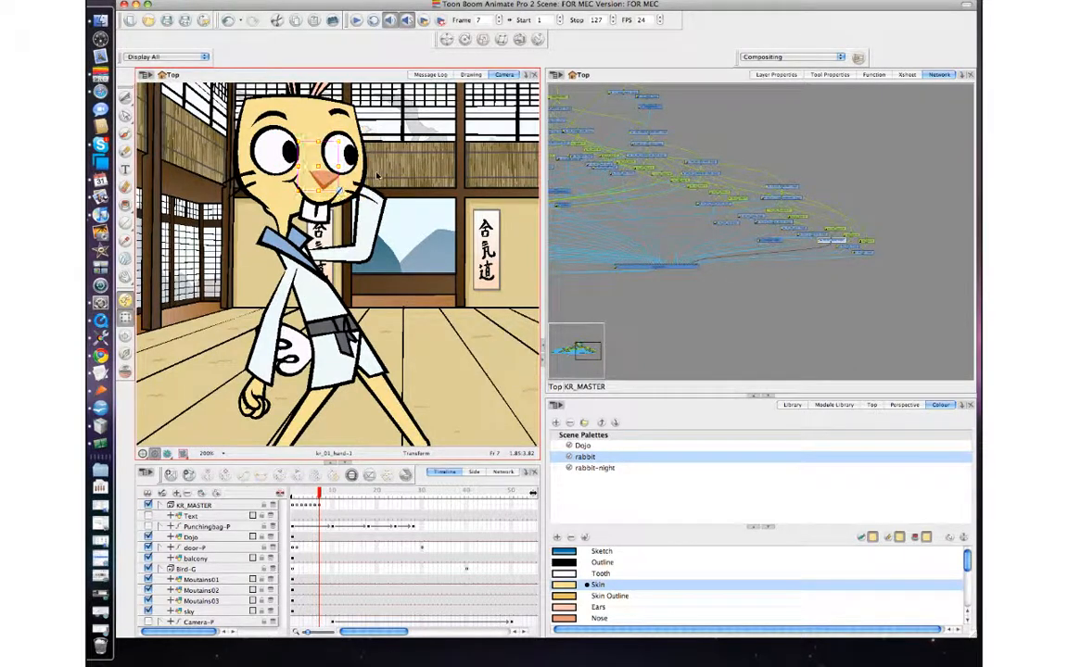
key("bracketright")
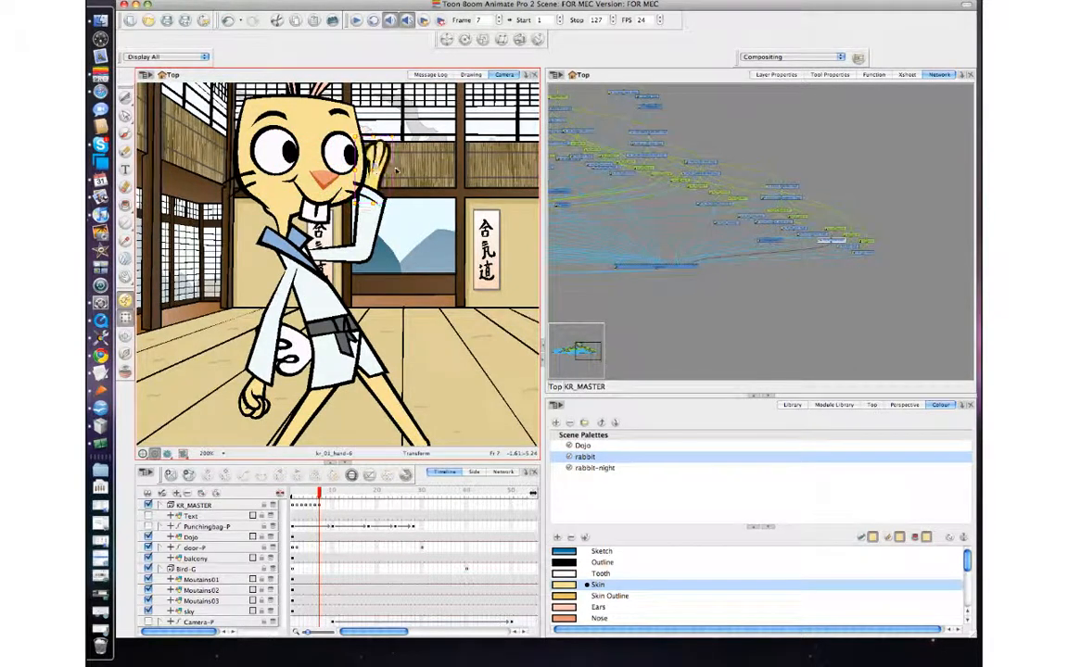
left_click(382, 154)
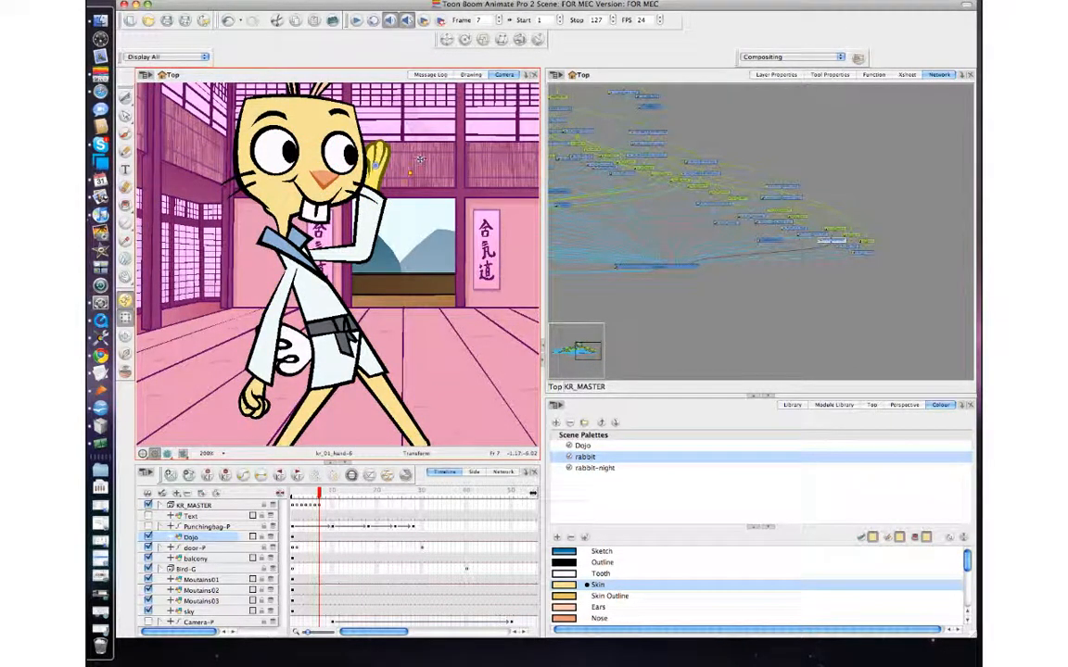
key("Escape")
- Swap the raised KR_01 hand at frame 7 to the fist drawing kr_01_hand-f2 and fit it to the sleeve cuff
left_click(381, 164)
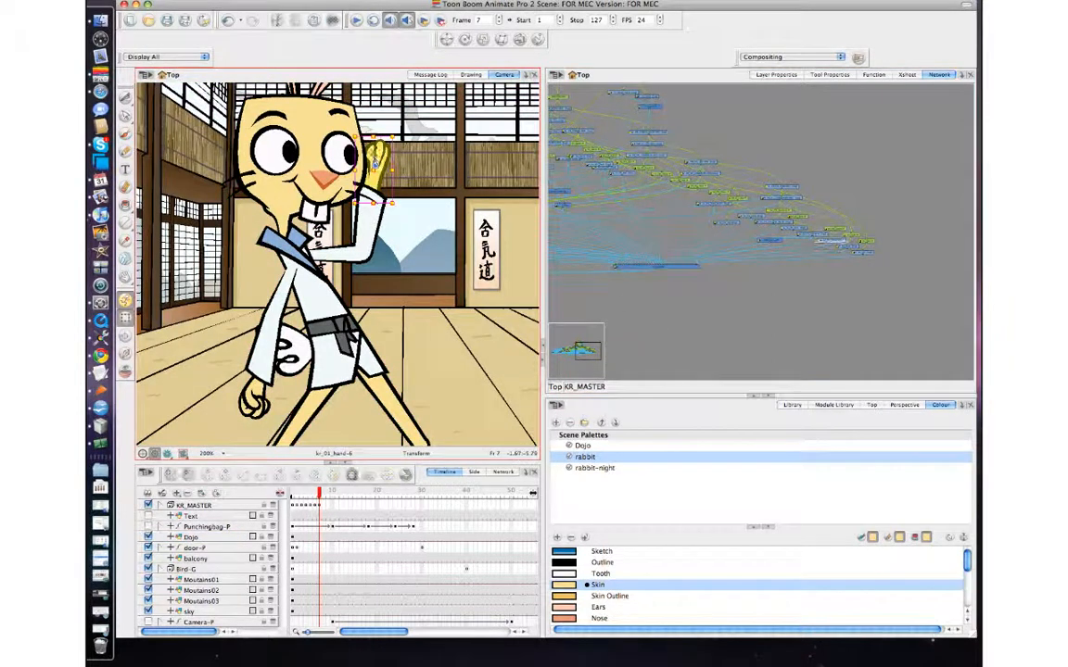
key("bracketright")
key("bracketright")
key("bracketright")
key("bracketright")
key("bracketright")
key("bracketright")
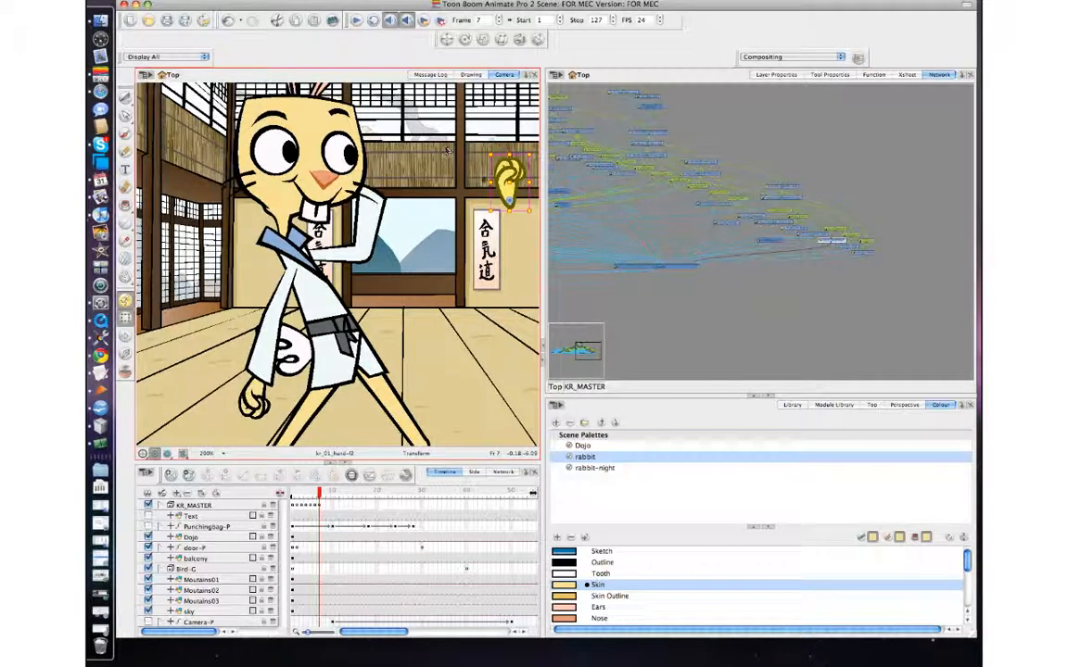
key("bracketright")
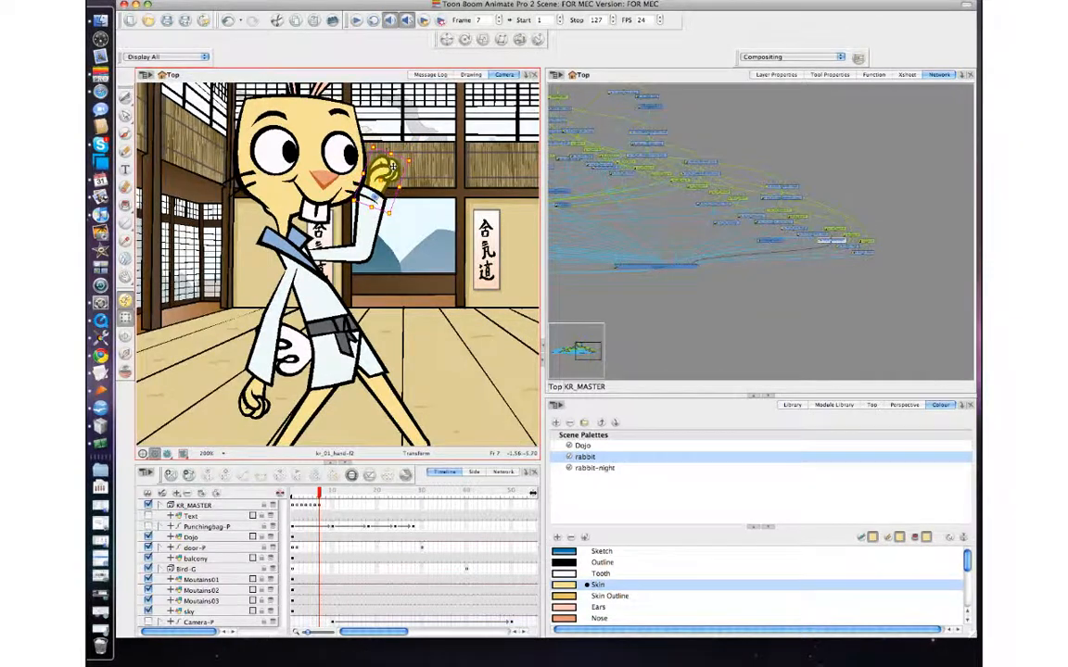
- Flip back and forth between frames 5, 6 and 7 to examine the flow of the pose change
key("comma")
key("comma")
key("period")
key("period")
key("comma")
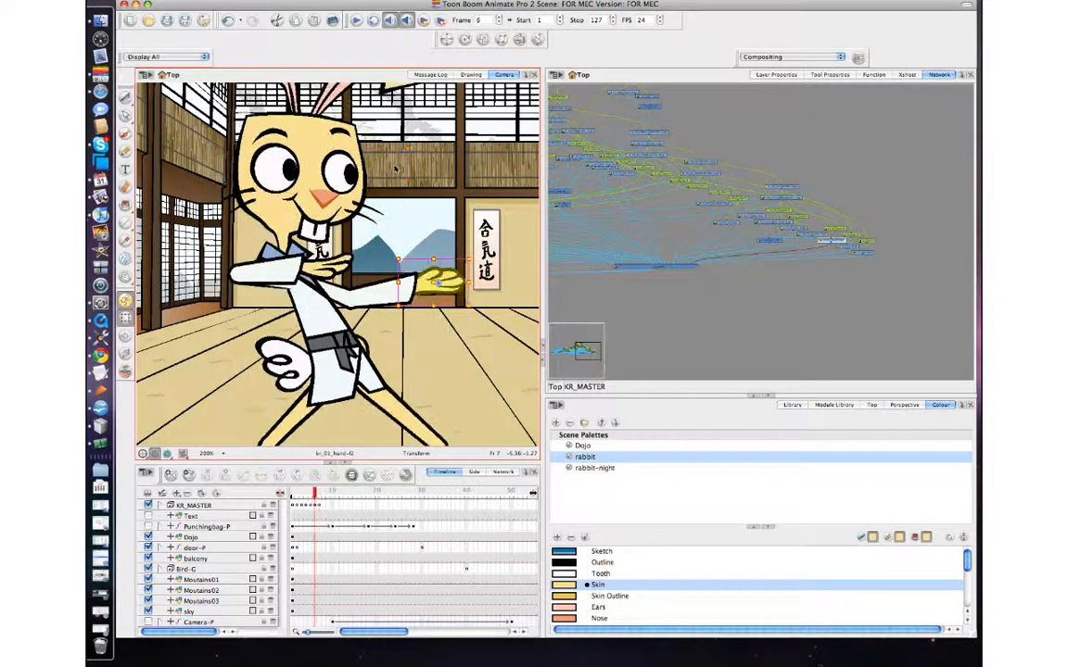
key("comma")
key("period")
key("comma")
key("period")
key("comma")
key("period")
key("comma")
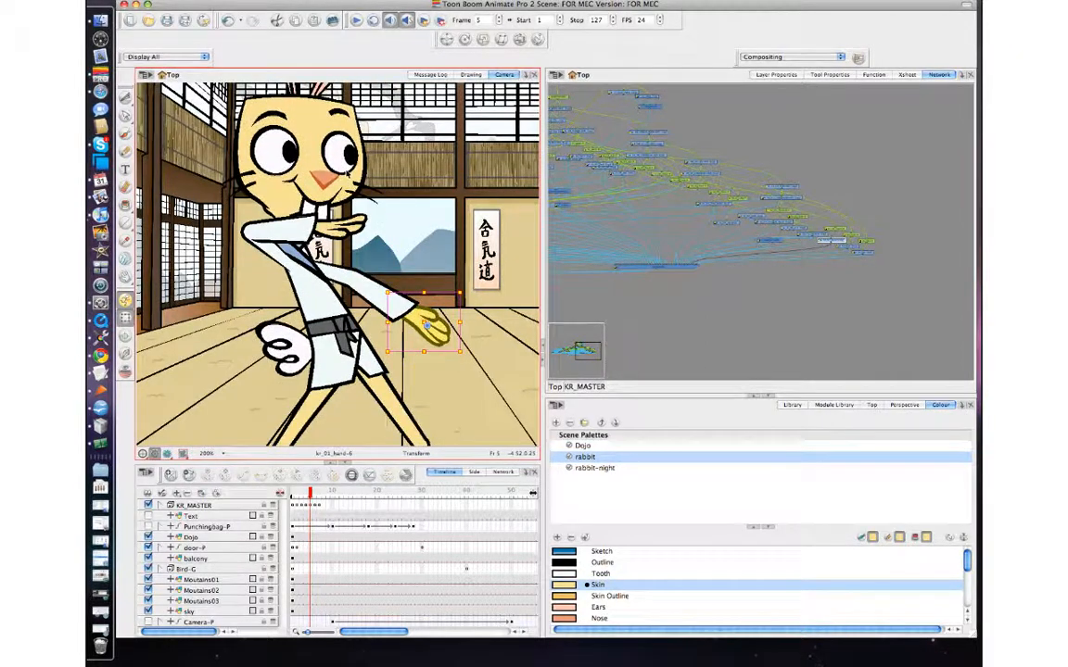
- Move the KR_HEAD peg slightly down at frame 5 and compare it with frame 4
left_click(332, 165)
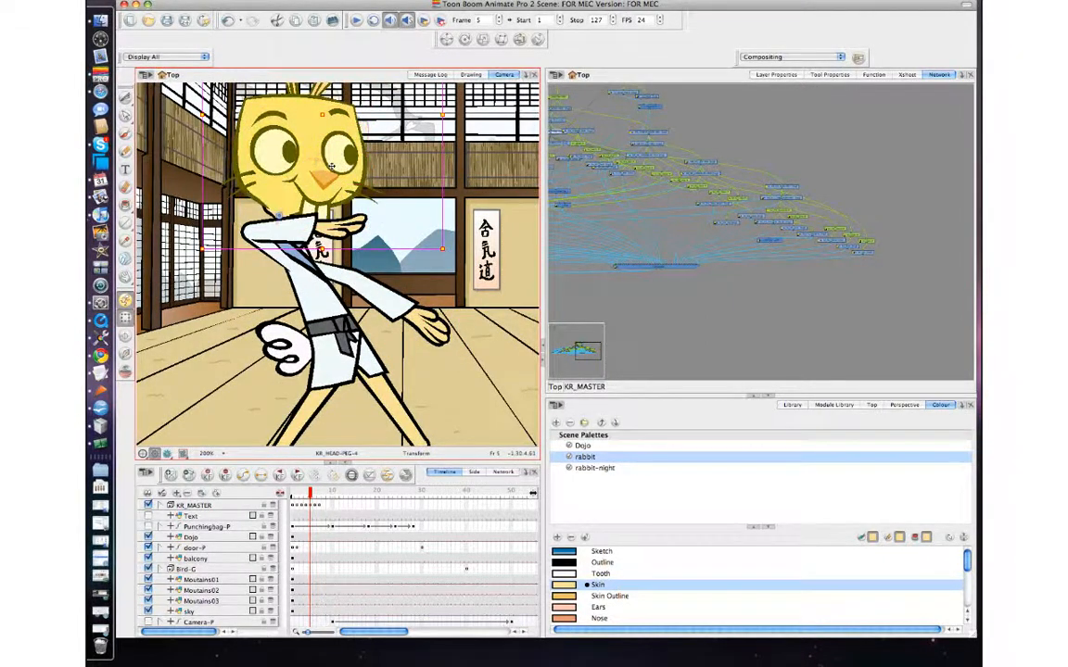
left_click_drag(332, 167, 329, 170)
key("comma")
key("period")
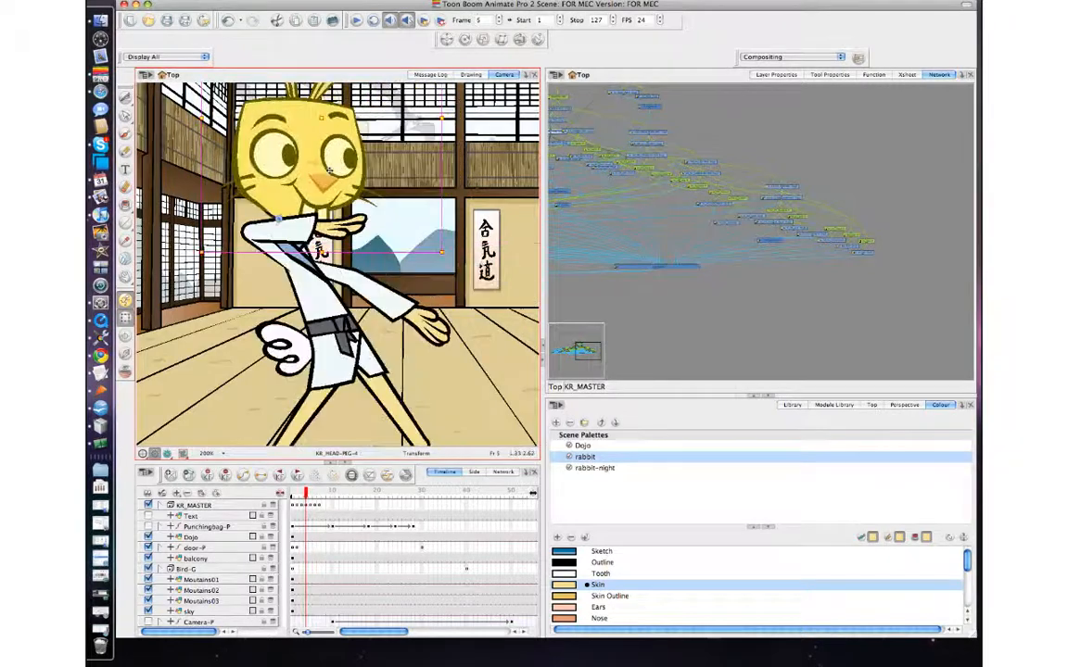
- Compare the head and arm positions across frames 5, 6 and 7 by stepping through them
key("period")
key("comma")
key("period")
key("period")
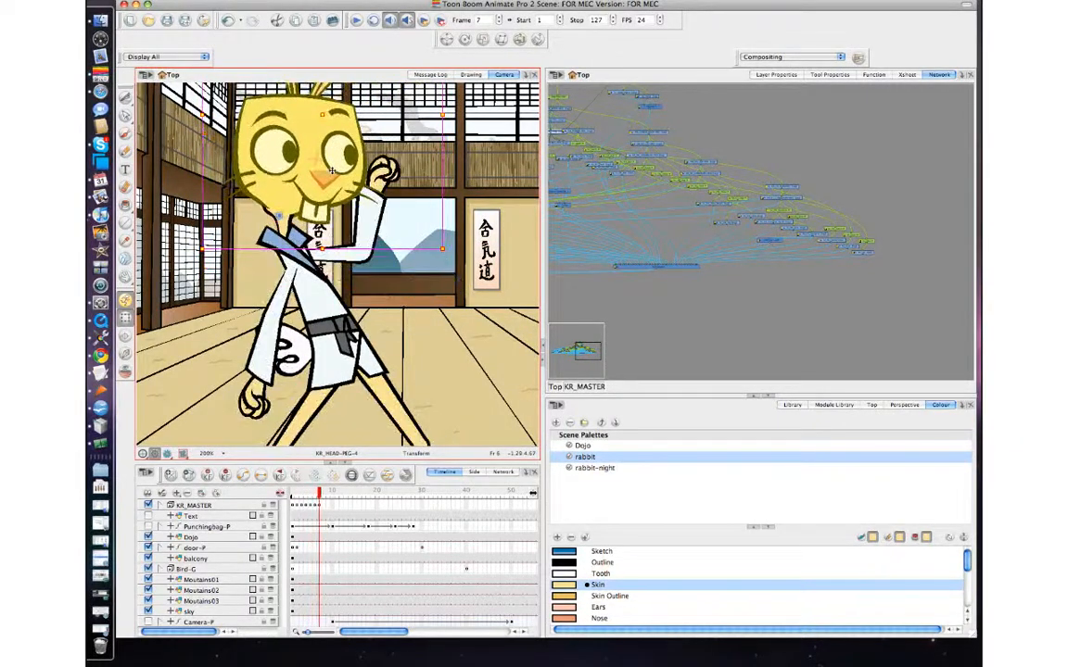
key("comma")
key("comma")
key("period")
key("period")
key("period")
key("comma")
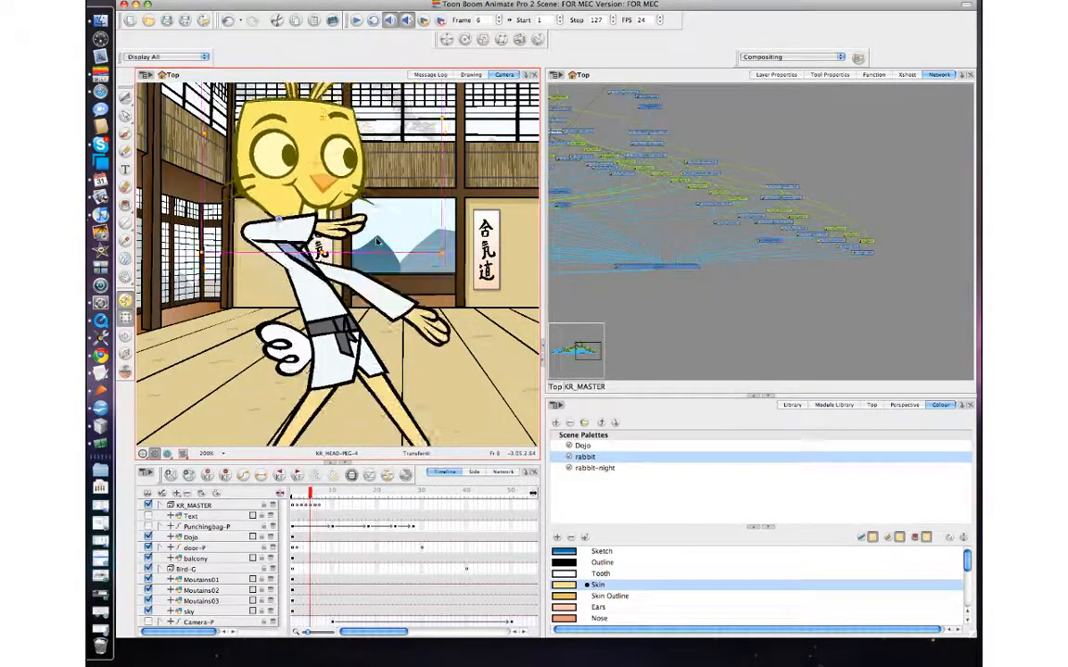
key("period")
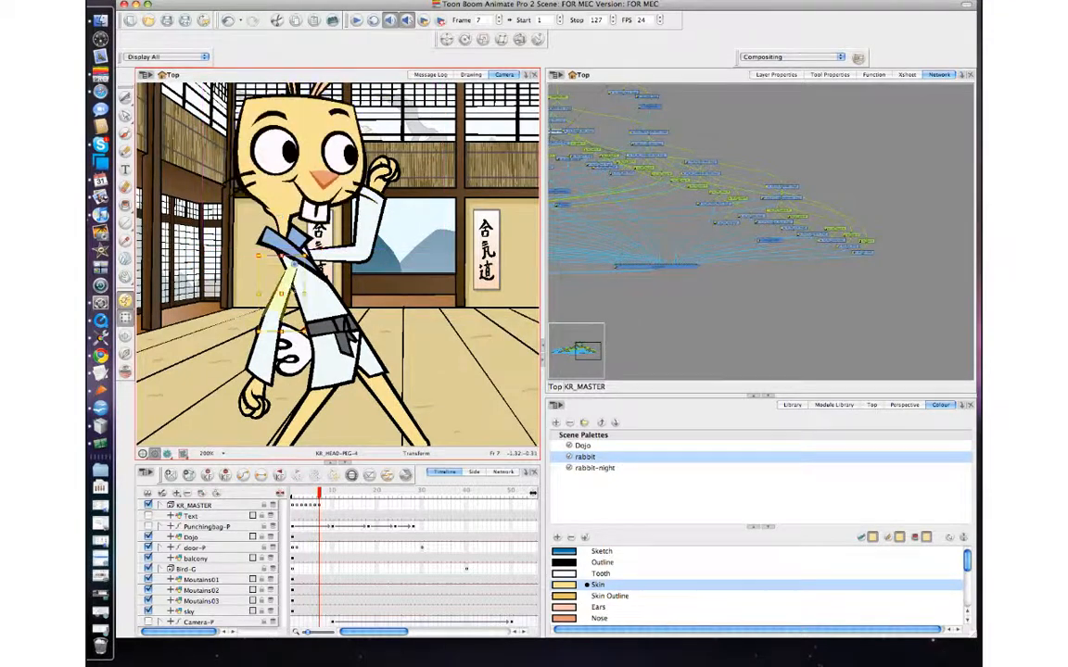
- Nudge the lowered KR_02_ARM peg slightly toward the body at frame 7 and compare it with the preceding frames
left_click(283, 288)
left_click_drag(285, 286, 287, 286)
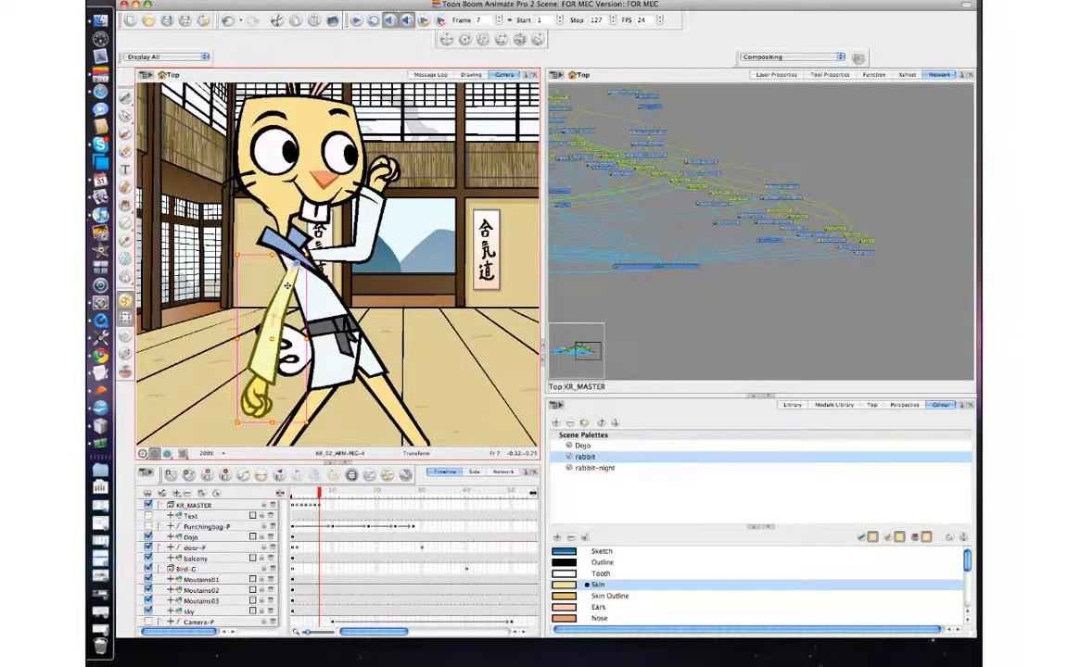
key("comma")
key("comma")
key("period")
key("period")
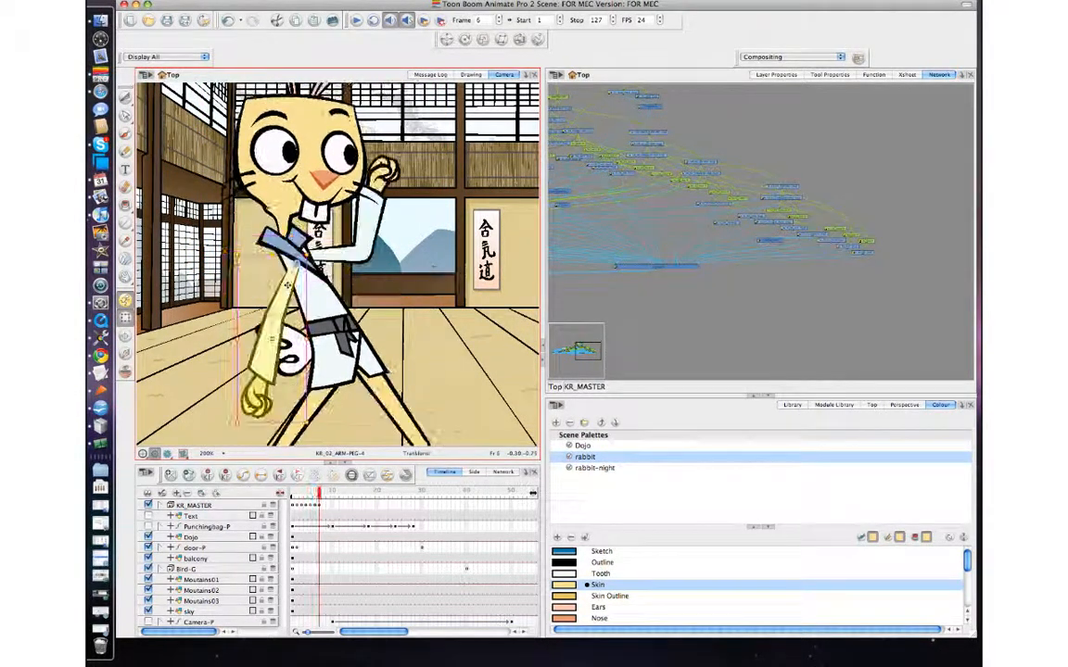
- Move the KR_HEAD peg slightly left and down at frame 7 and check it against frames 5 and 6
left_click(346, 139)
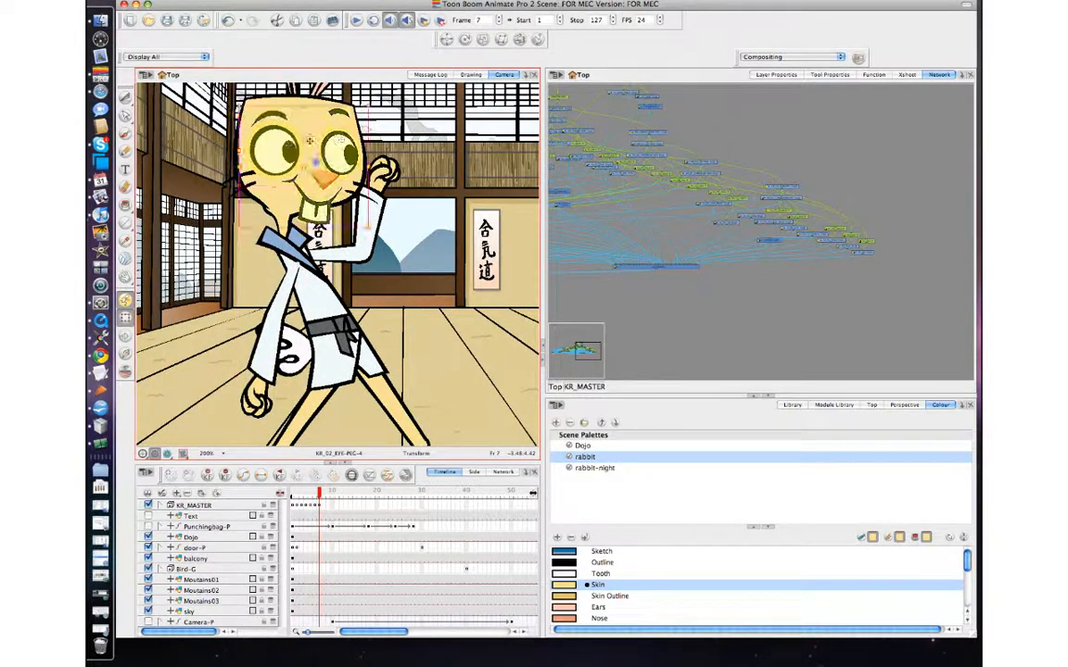
left_click_drag(346, 139, 343, 143)
key("comma")
key("period")
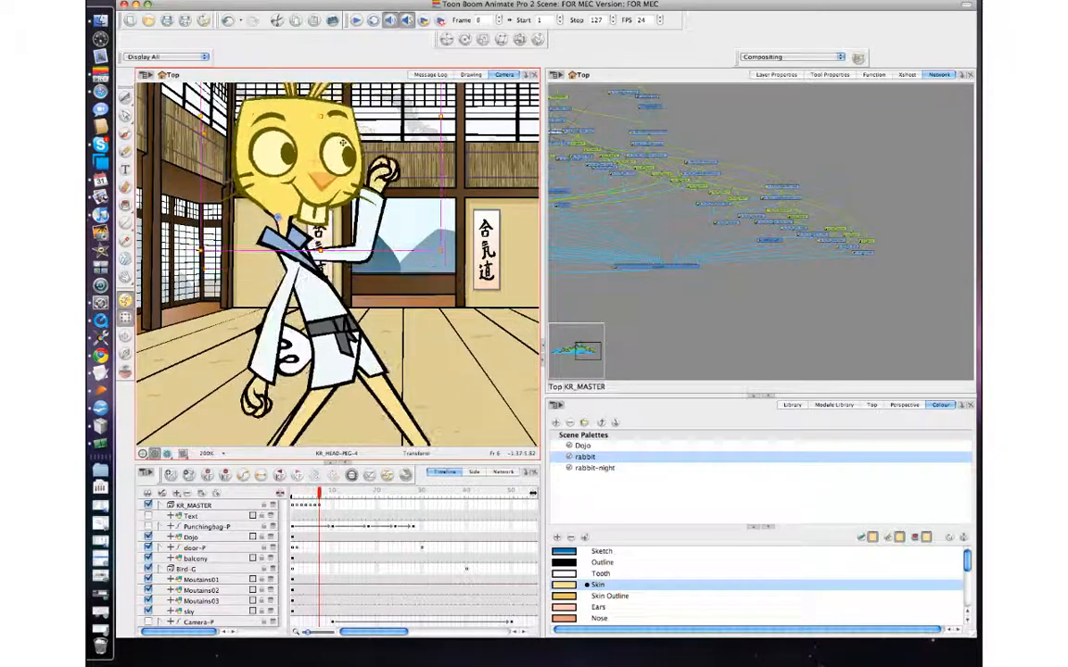
key("comma")
key("comma")
key("period")
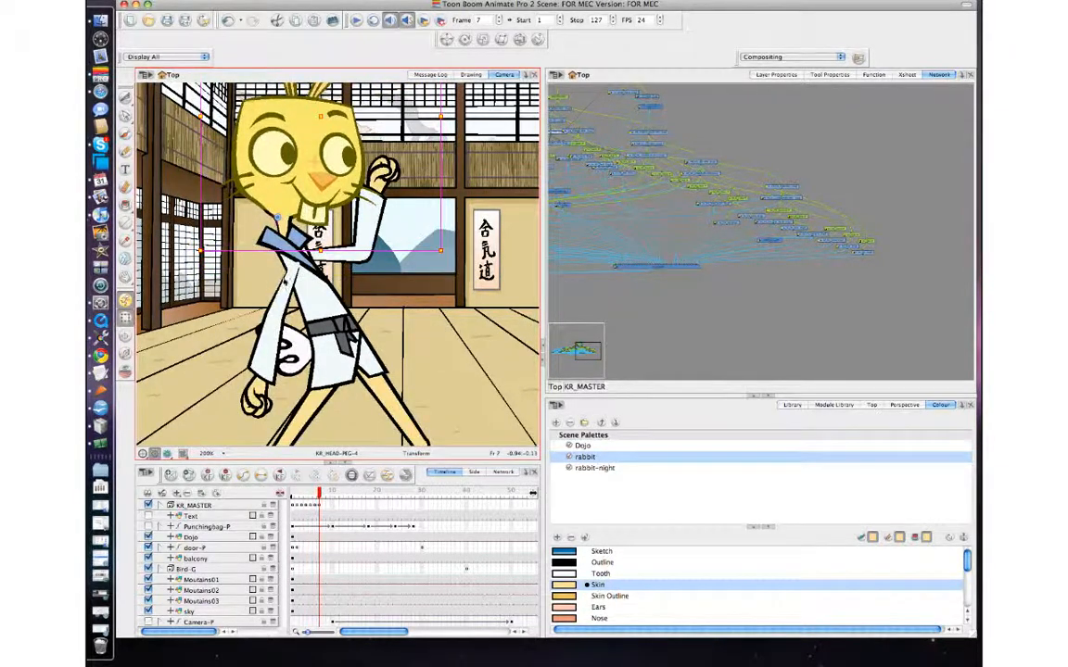
key("period")
- Move the lowered KR_02_ARM peg outward at frame 7, flip it vertically and rotate it back down beside the body
left_click(287, 277)
key("b")
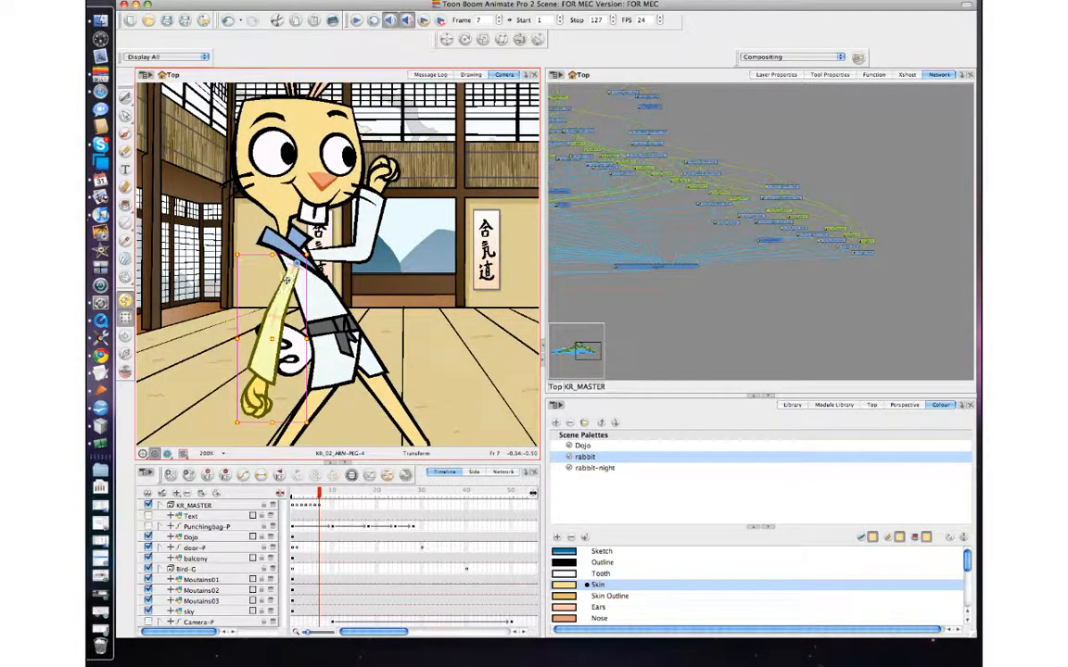
left_click_drag(288, 281, 280, 280)
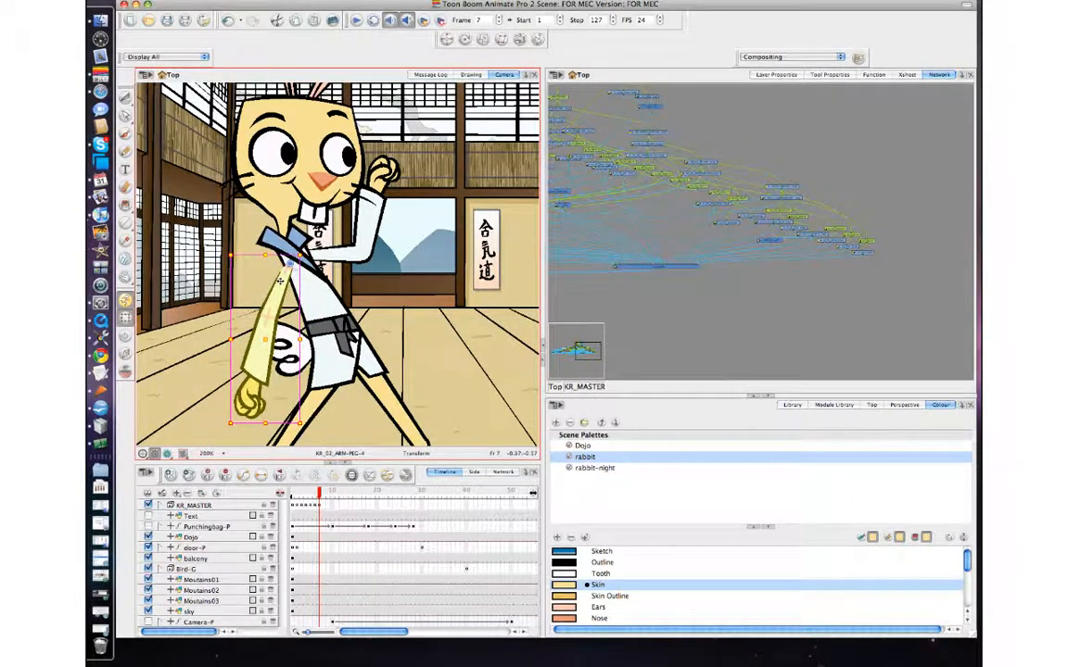
key("5")
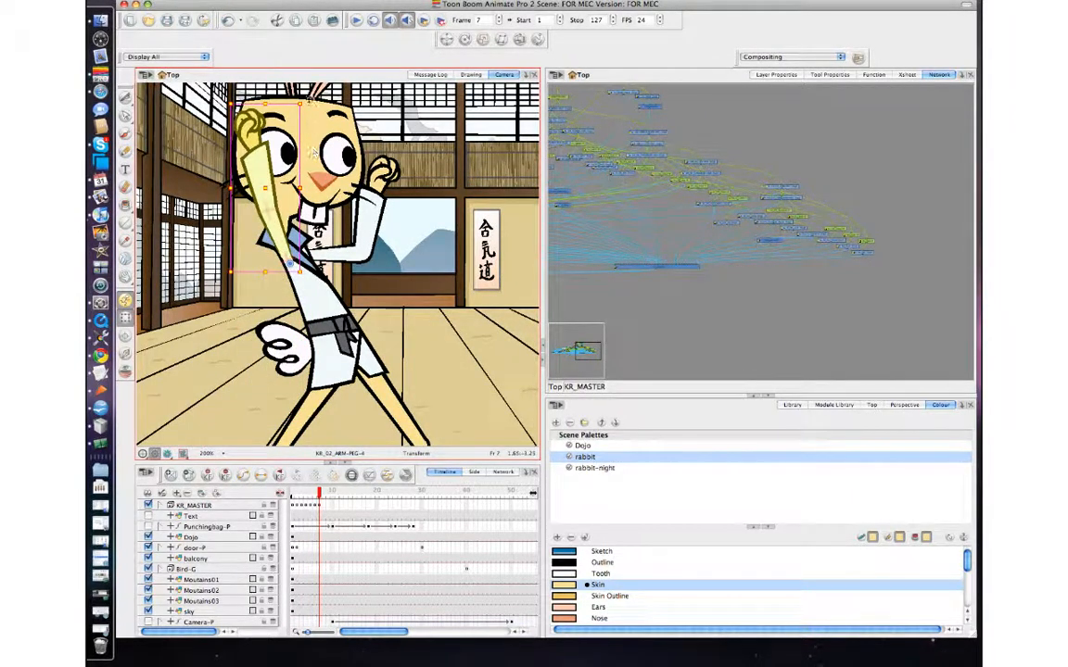
left_click_drag(305, 98, 164, 431)
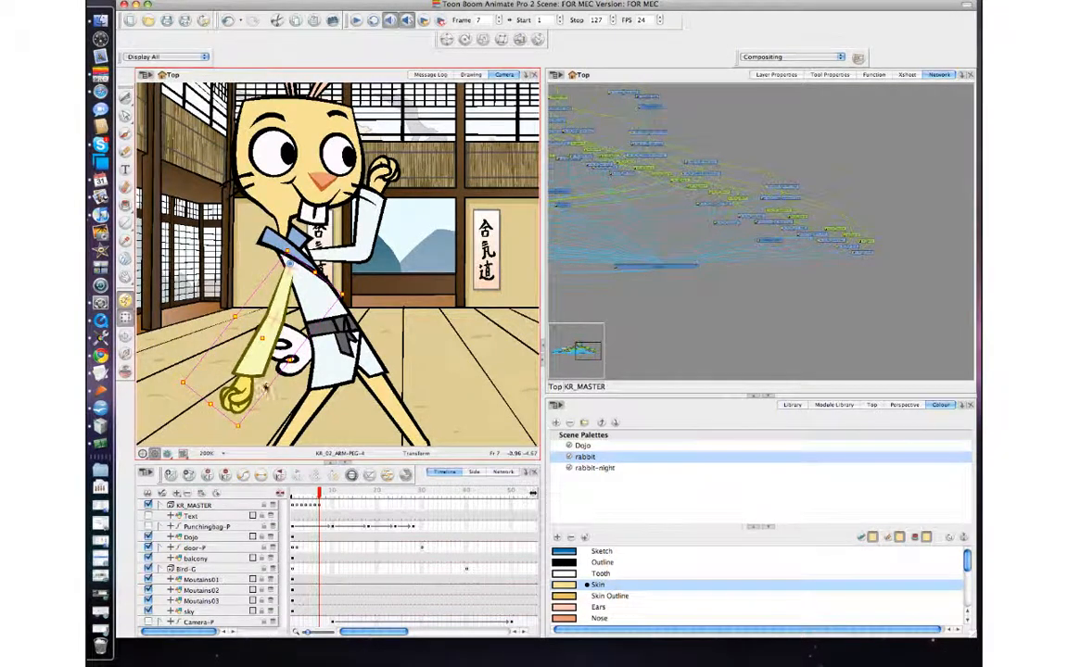
- Rotate the kr_02 forearm slightly at frame 7, then flip the kr_02_hand-f2 fist horizontally and rotate it to fit the cuff
left_click(265, 389)
left_click(258, 360)
left_click_drag(301, 388, 302, 381)
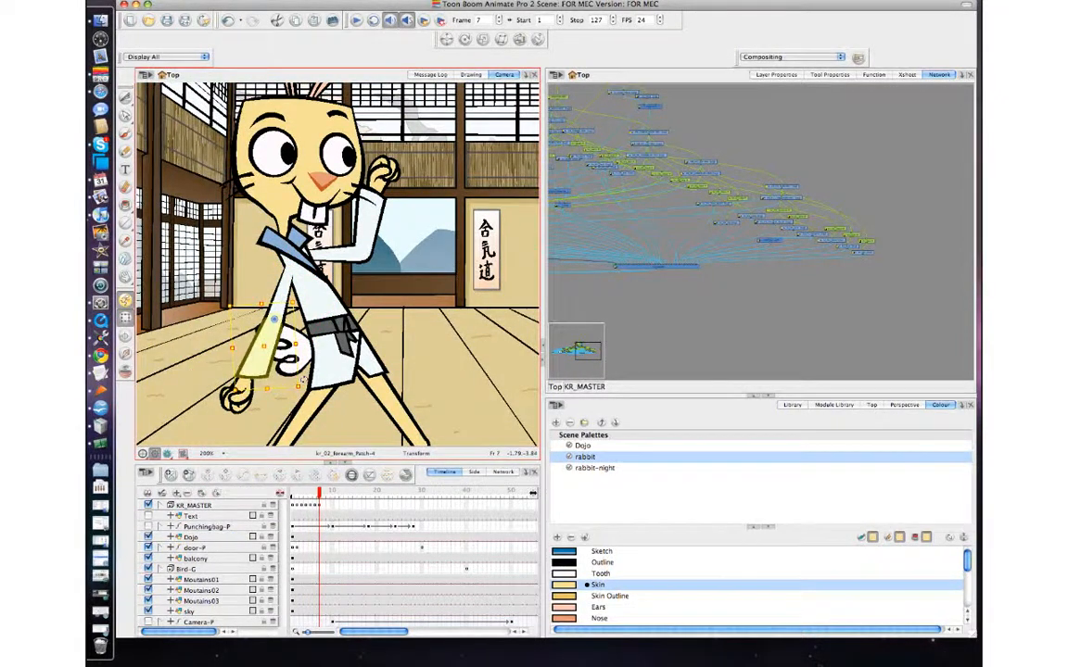
left_click(239, 395)
key("4")
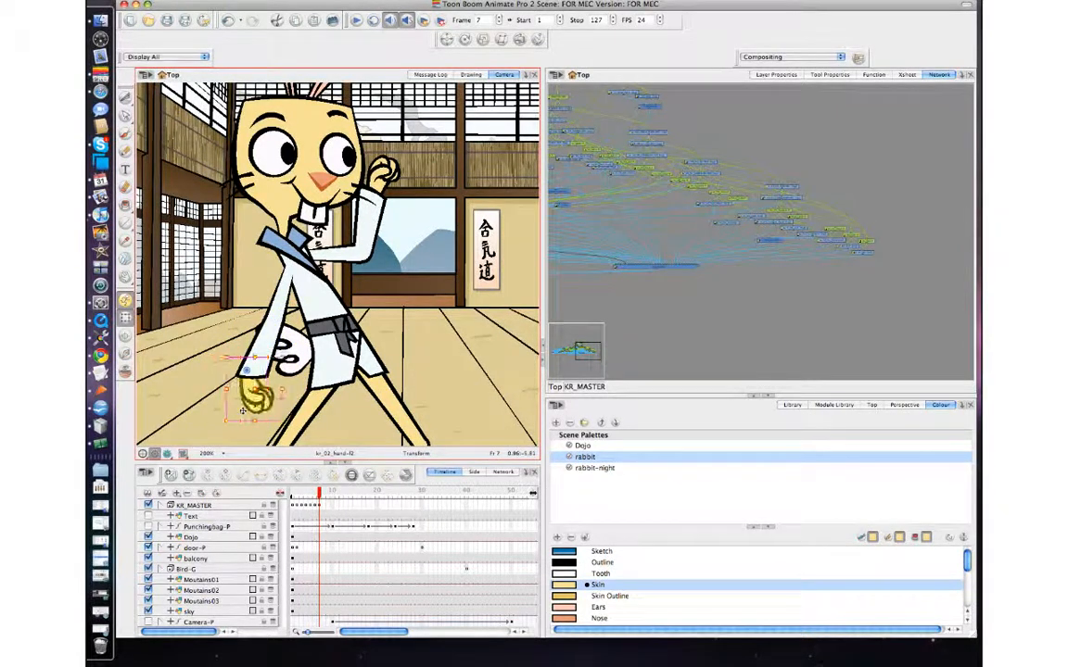
left_click_drag(290, 356, 244, 392)
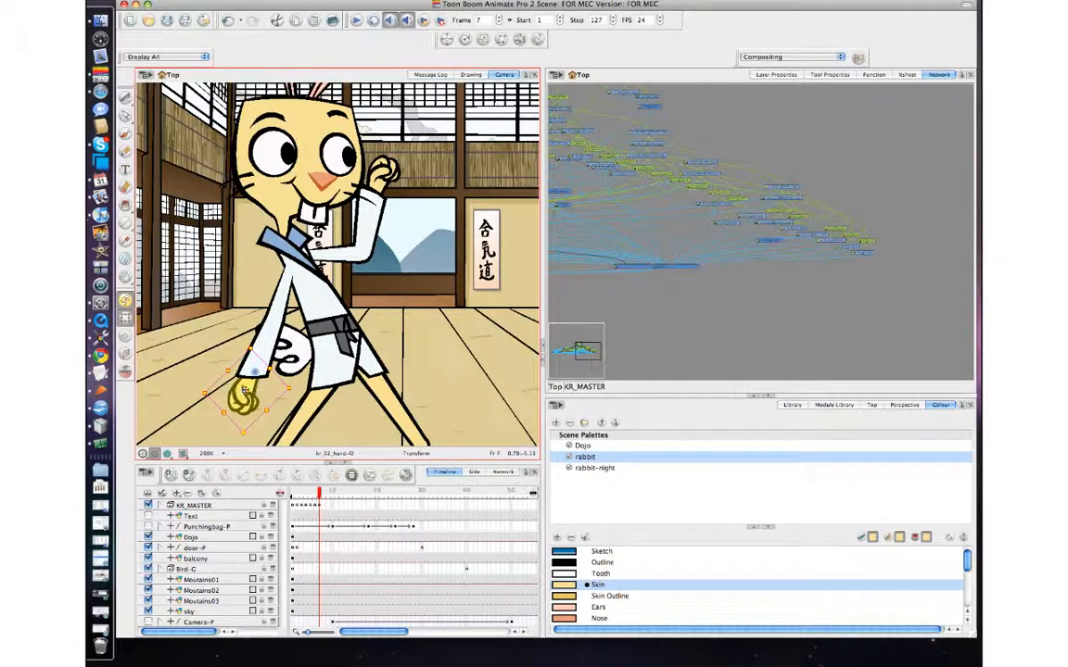
key("comma")
key("period")
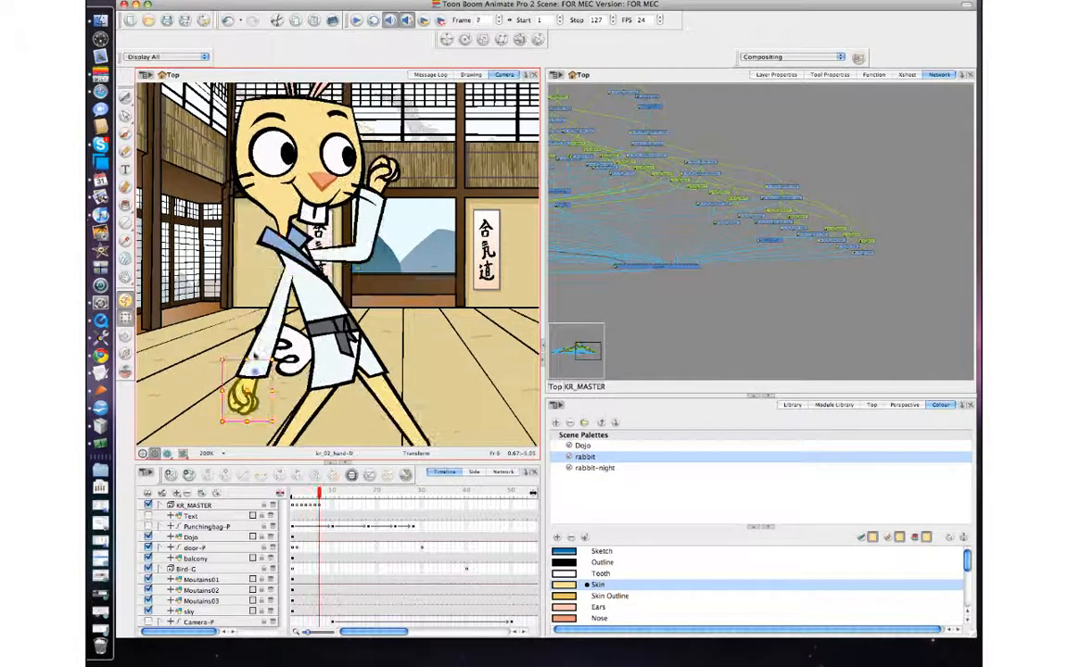
- Reposition the KR_02_ARM peg slightly up and left at the shoulder in frame 7, comparing it with the earlier frames
left_click(275, 291)
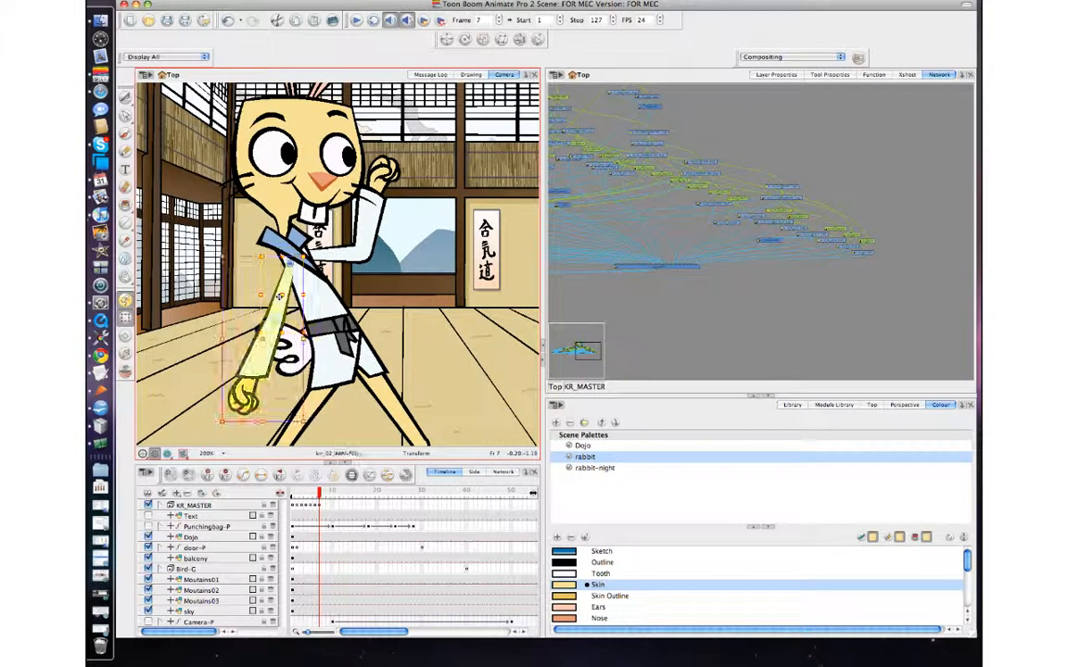
mouse_move(276, 289)
left_mouse_down()
mouse_move(266, 276)
mouse_move(273, 287)
left_mouse_up()
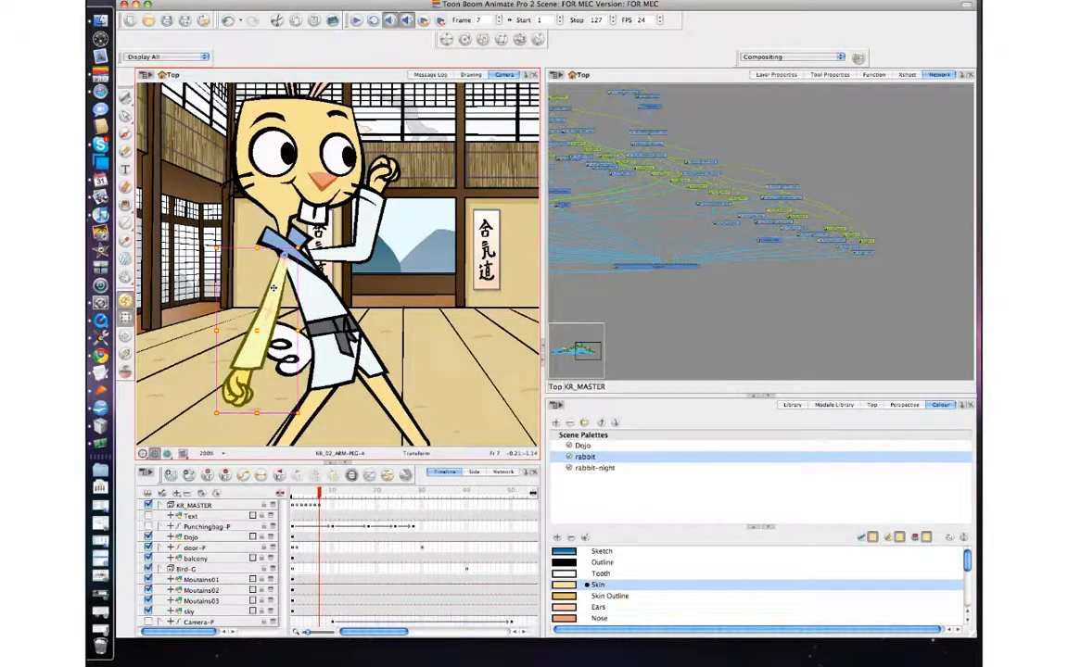
left_click(609, 316)
key("comma")
key("period")
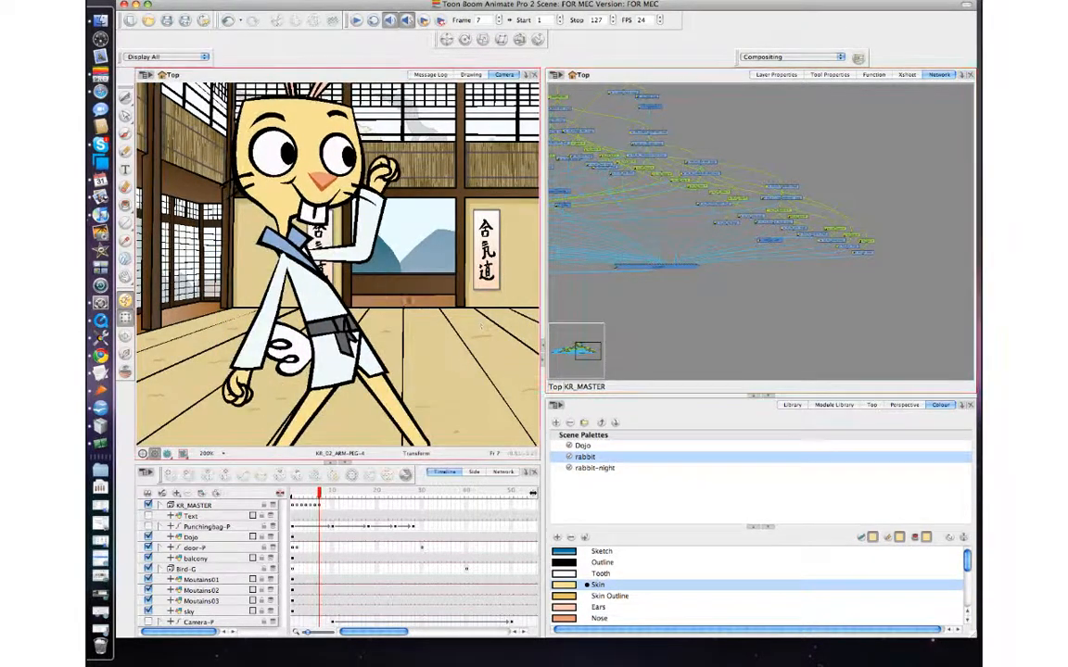
key("comma")
key("comma")
key("comma")
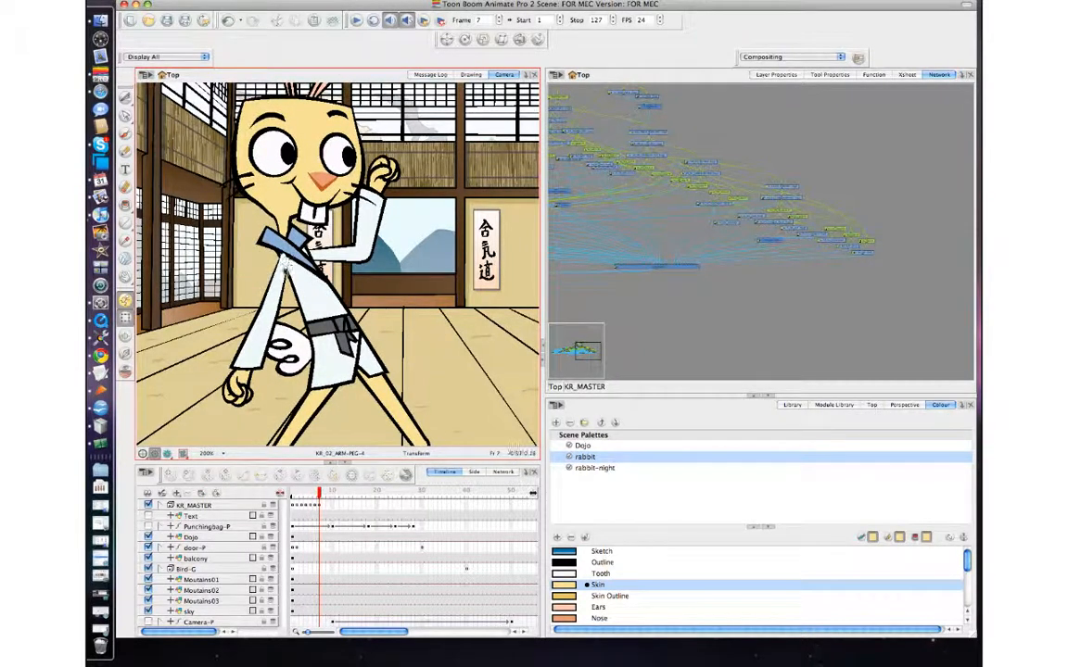
left_click(284, 272)
key("b")
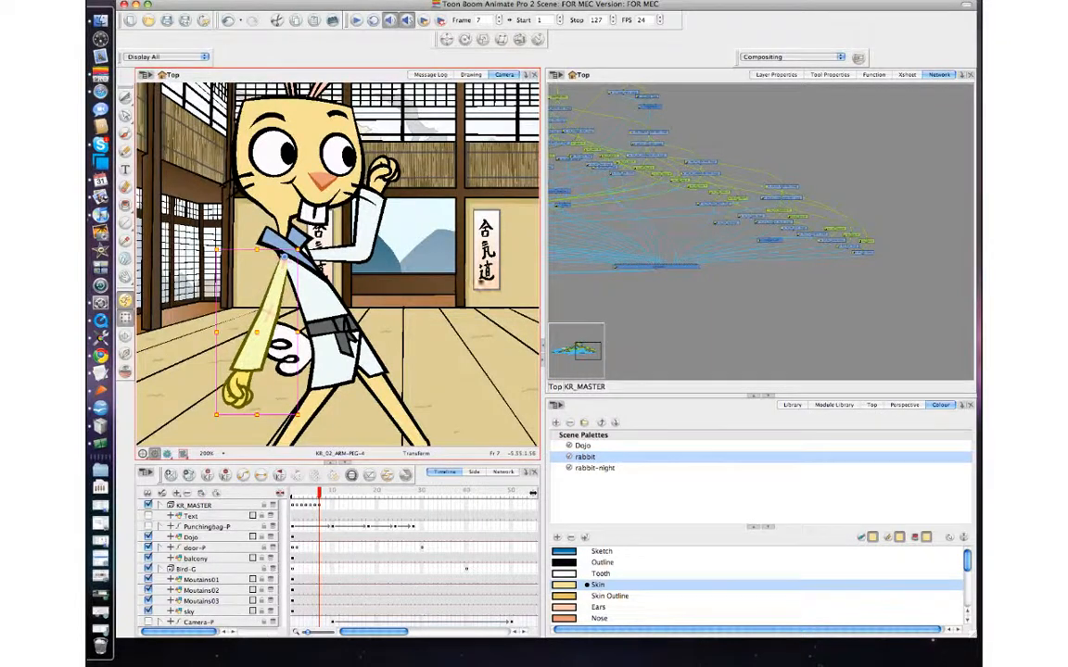
- Step back and forth through frames 1 to 7 to examine the flow of the whole karate move
left_click(599, 316)
key("comma")
key("period")
key("comma")
key("comma")
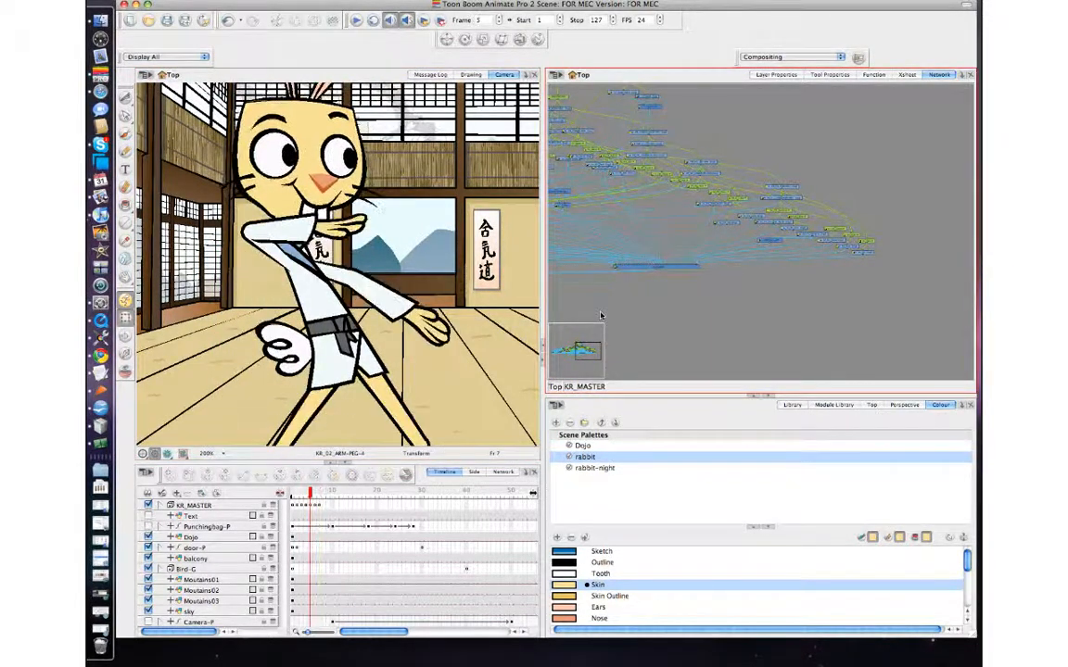
key("period")
key("period")
key("comma")
key("comma")
key("comma")
key("comma")
key("comma")
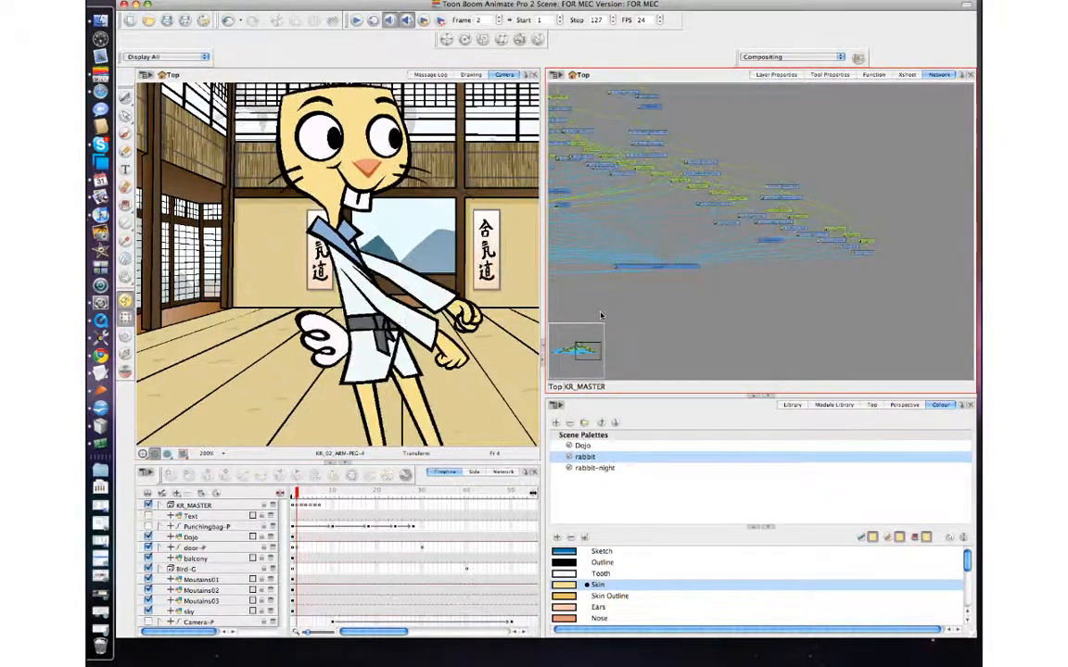
key("period")
key("comma")
key("comma")
key("period")
key("period")
key("period")
key("period")
key("period")
key("period")
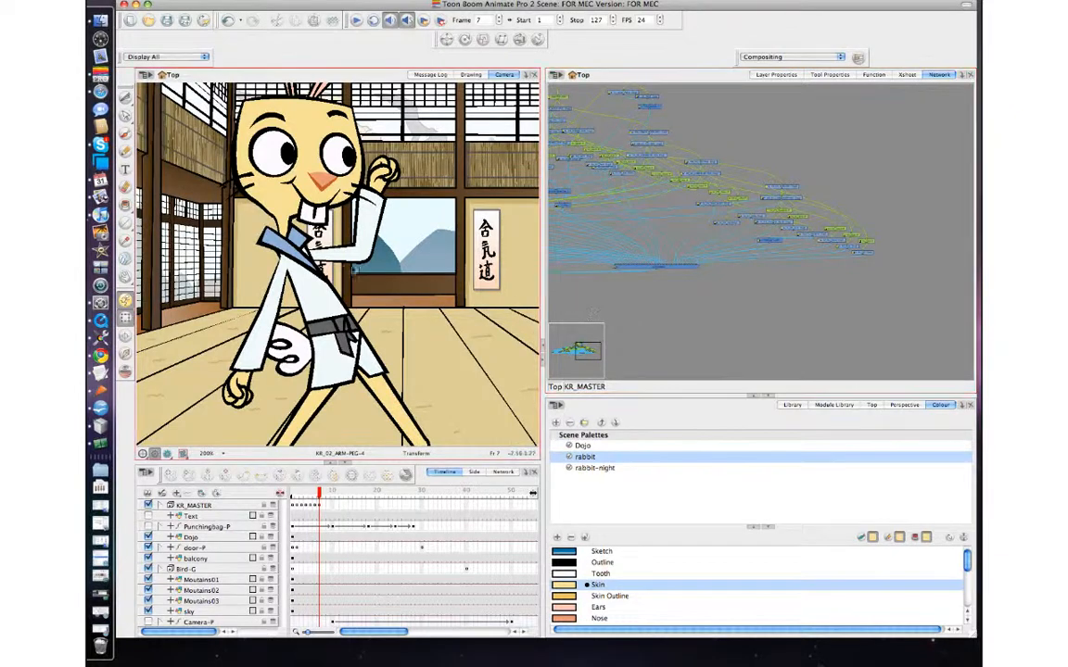
- Shift the raised KR_01_ARM peg slightly right and down at frame 7, tilt its fist toward the head, and compare with frames 5 and 6
left_click(321, 256)
key("b")
left_click_drag(322, 256, 329, 261)
left_click(418, 205)
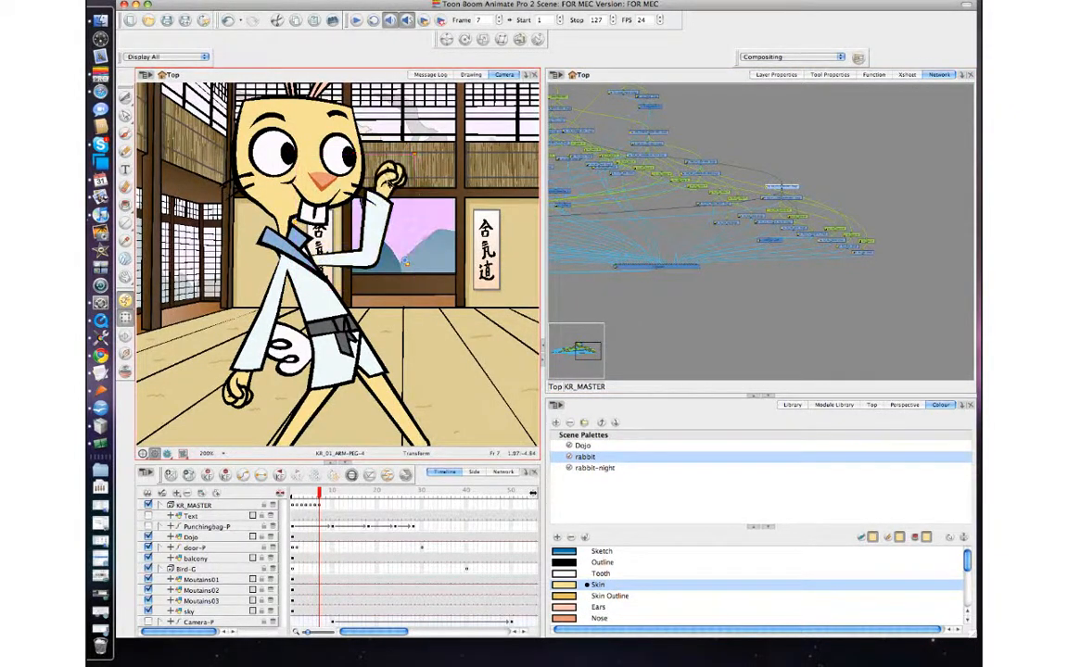
left_click(394, 183)
left_click_drag(417, 151, 405, 148)
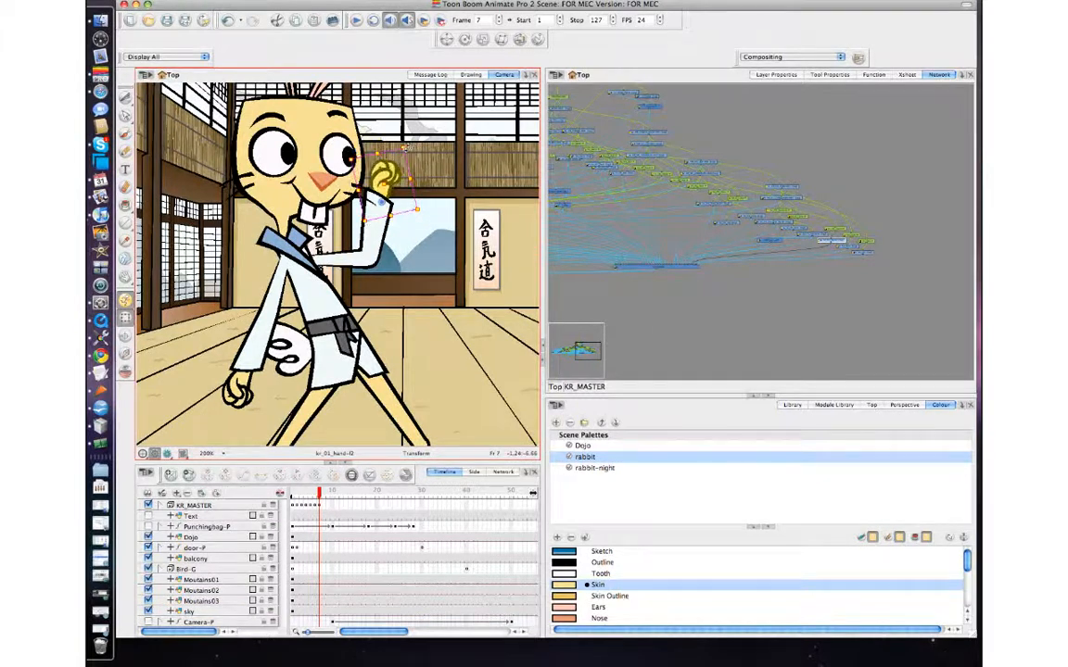
key("comma")
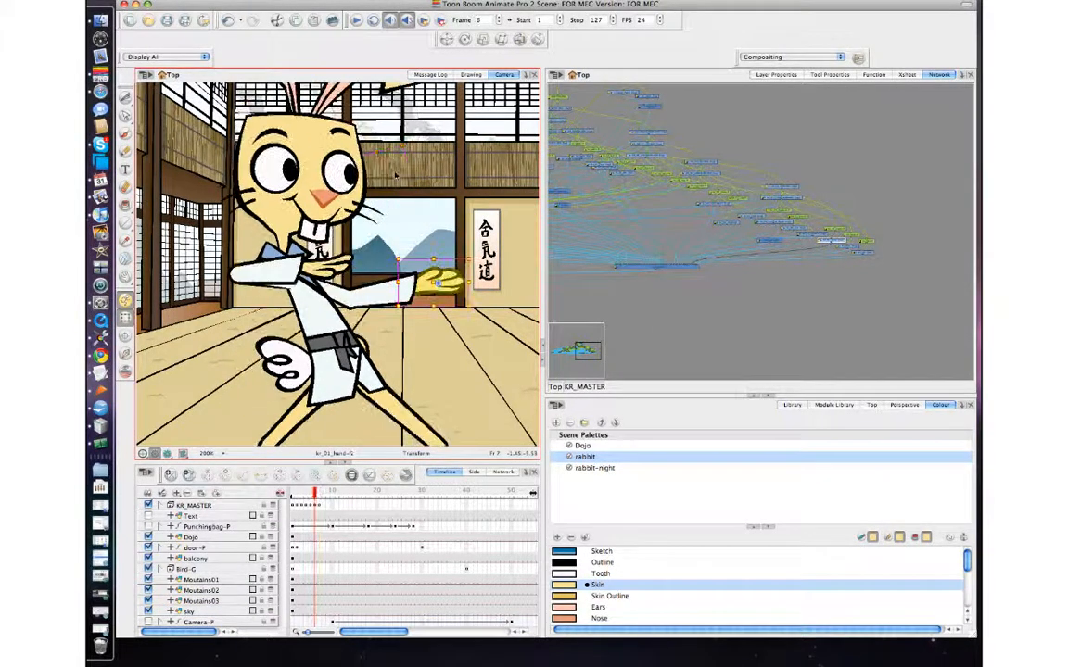
key("period")
key("comma")
key("comma")
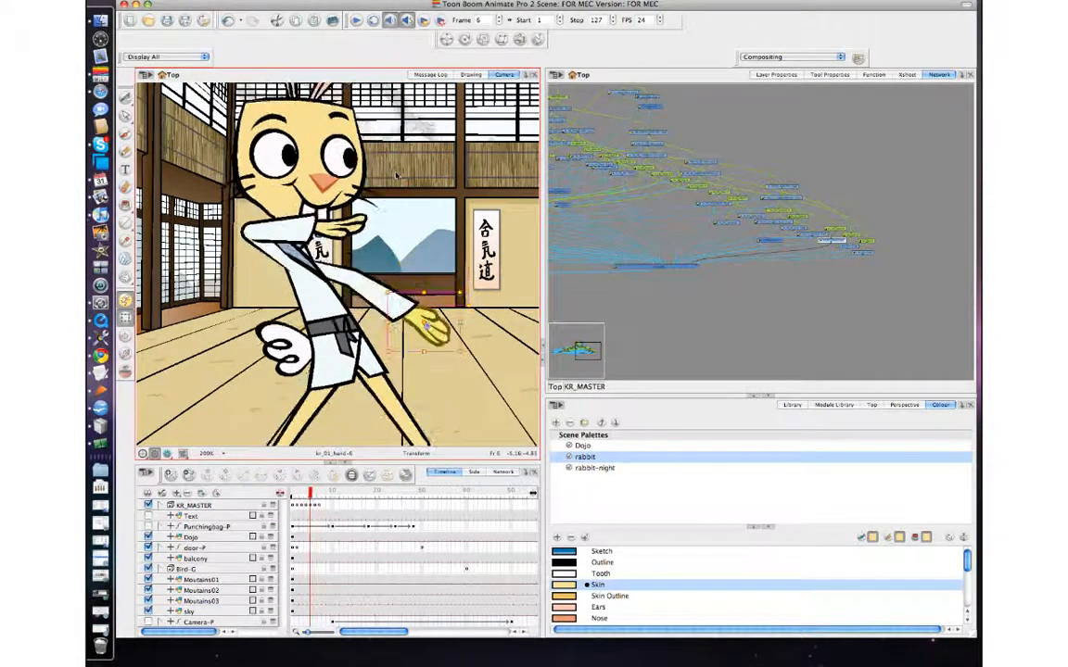
key("period")
key("period")
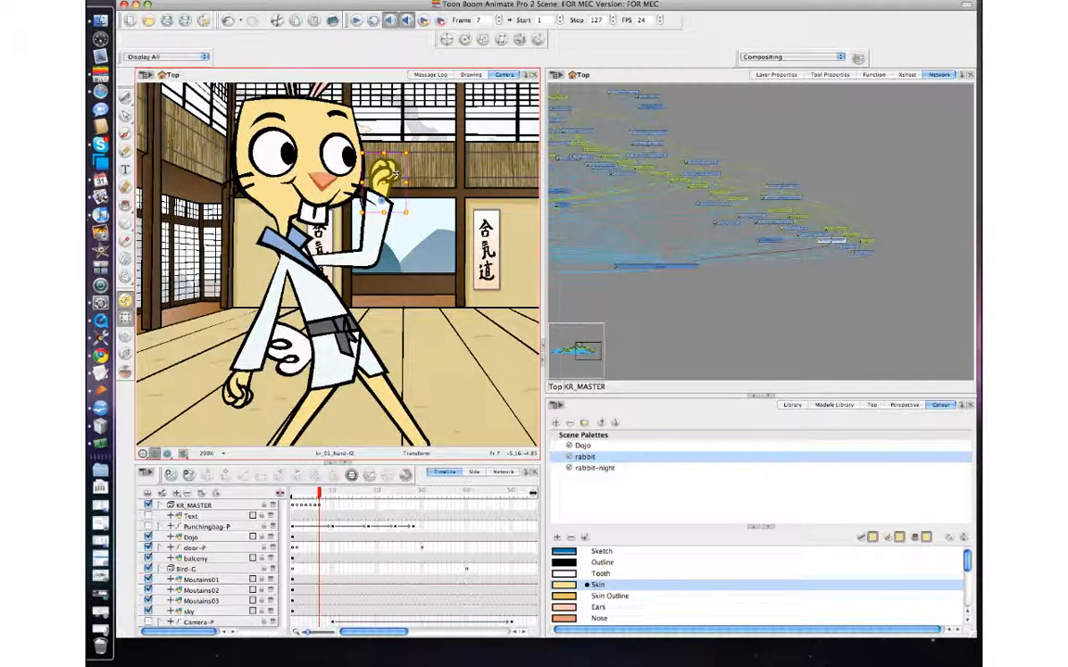
- Nudge the lowered KR_02_ARM peg slightly down at frame 7
left_click(236, 389)
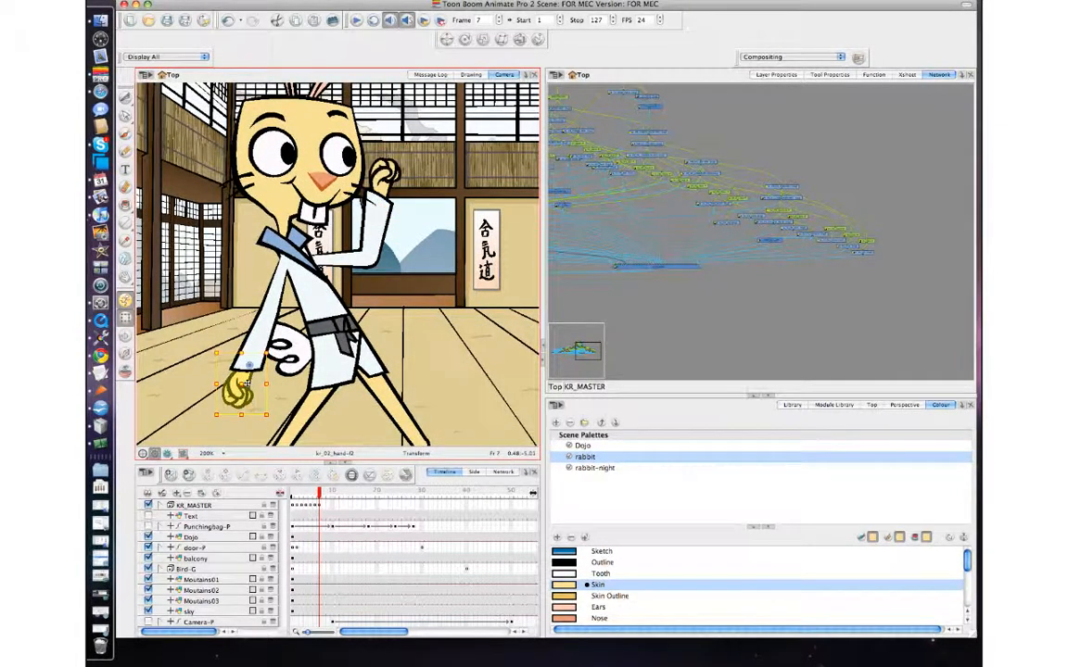
left_click(262, 340)
key("b")
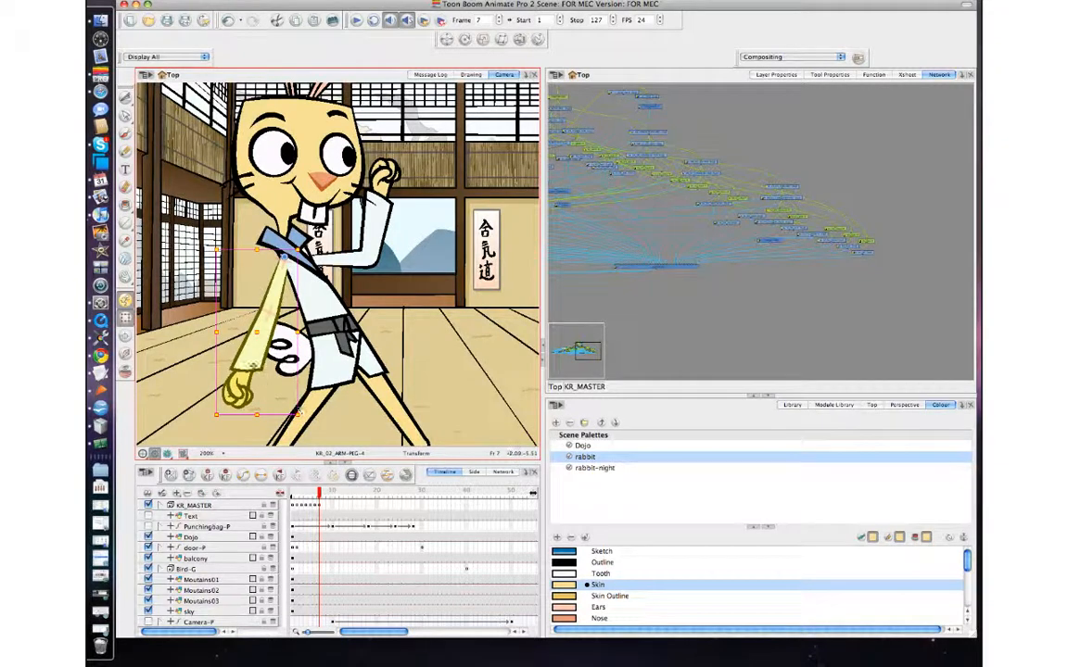
left_click_drag(252, 366, 253, 368)
key("Return")
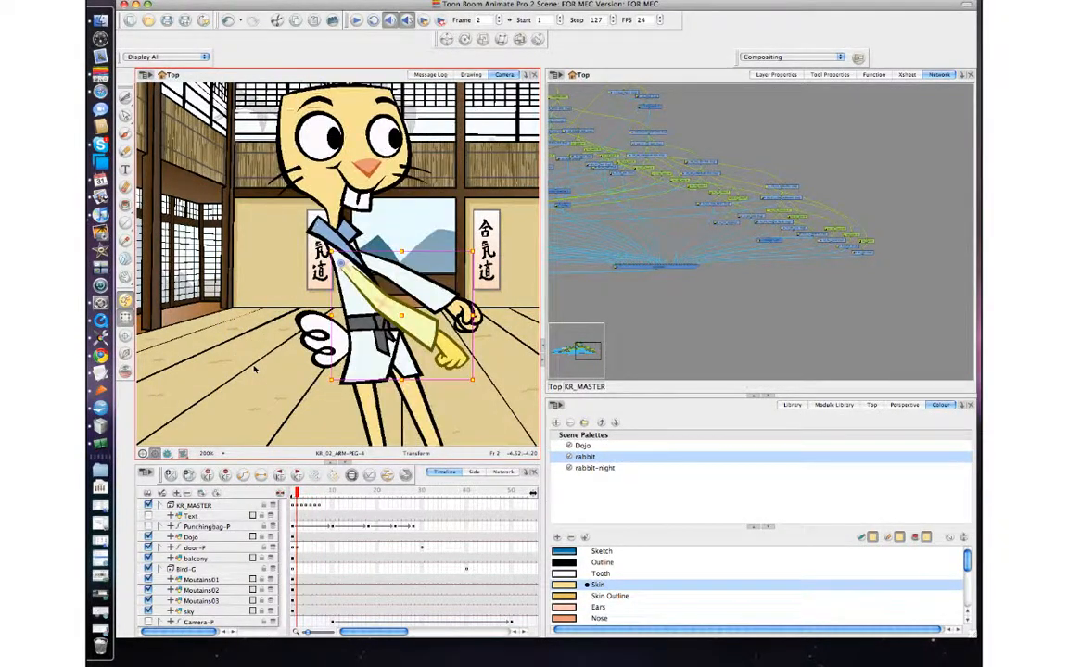
- Shift the KR_MASTER keyframes from frames 3 through 7 one frame later to hold the frame 2 pose, and step through the timing
key("comma")
key("period")
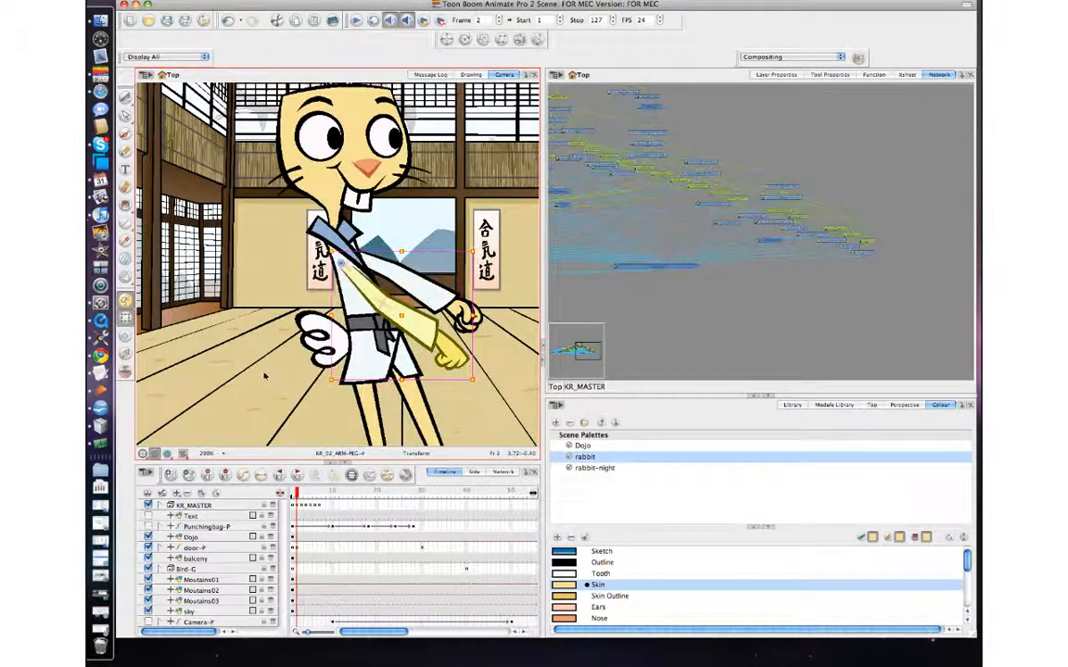
left_click(301, 509)
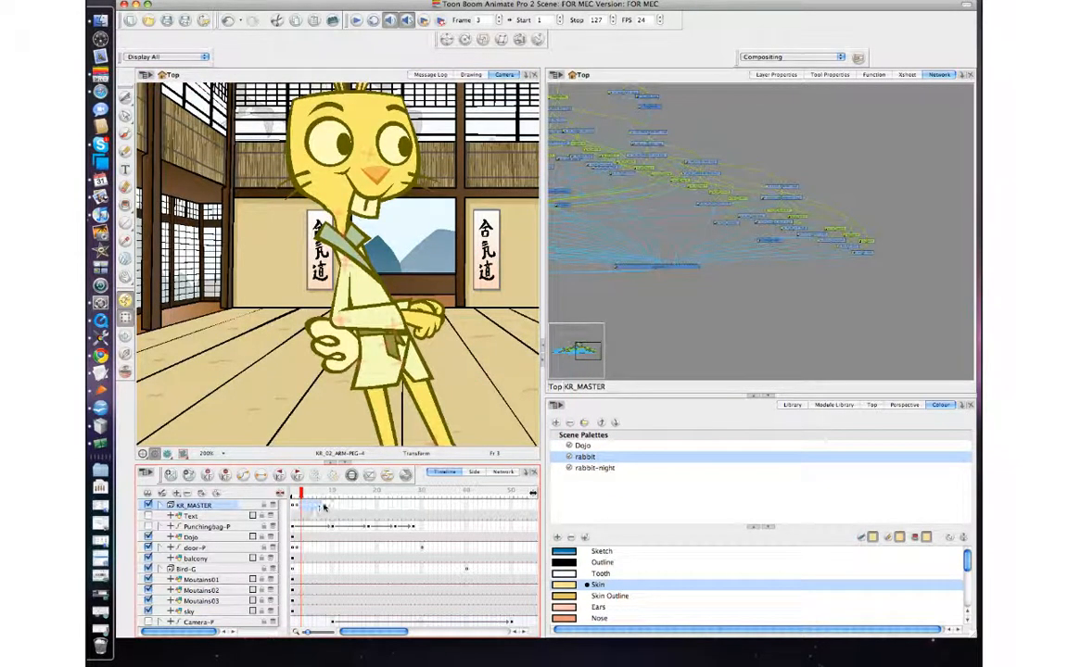
left_click(325, 507)
left_click(294, 508)
key("period")
key("period")
key("period")
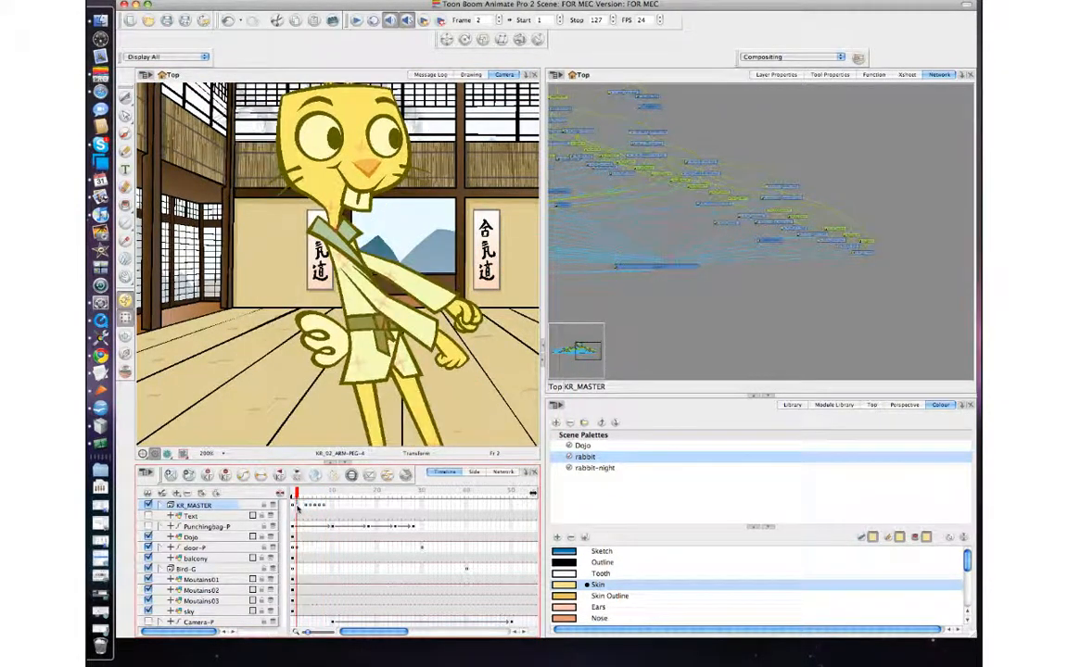
- Step back and forth through frames 2 to 5 to examine the held frame 2 pose and the transition out of it
key("comma")
key("period")
key("comma")
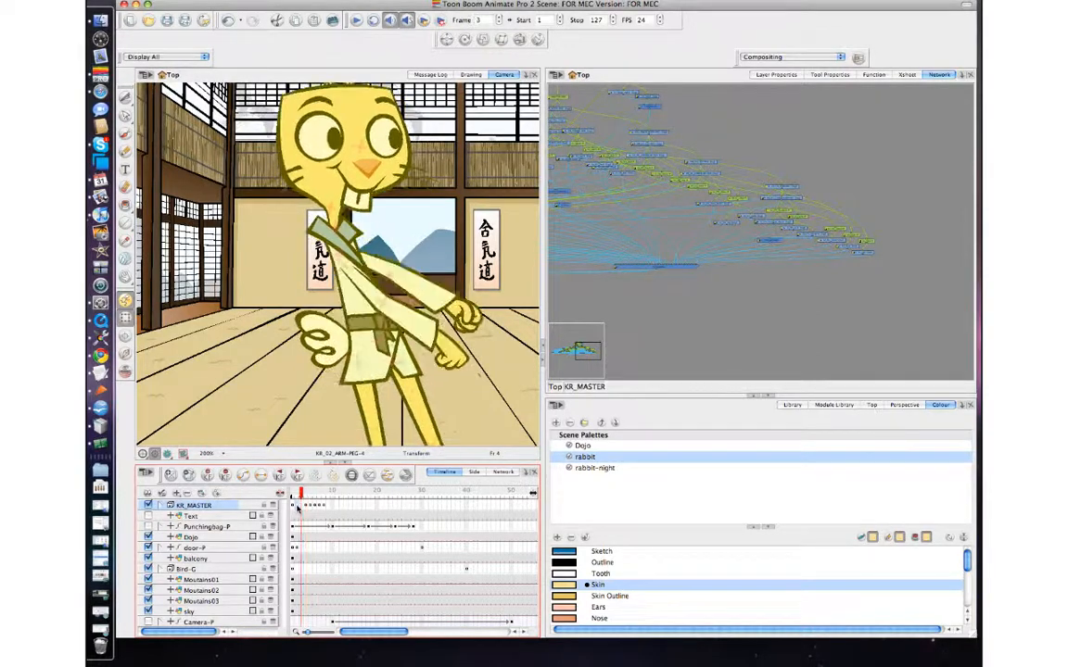
key("period")
key("comma")
key("period")
key("period")
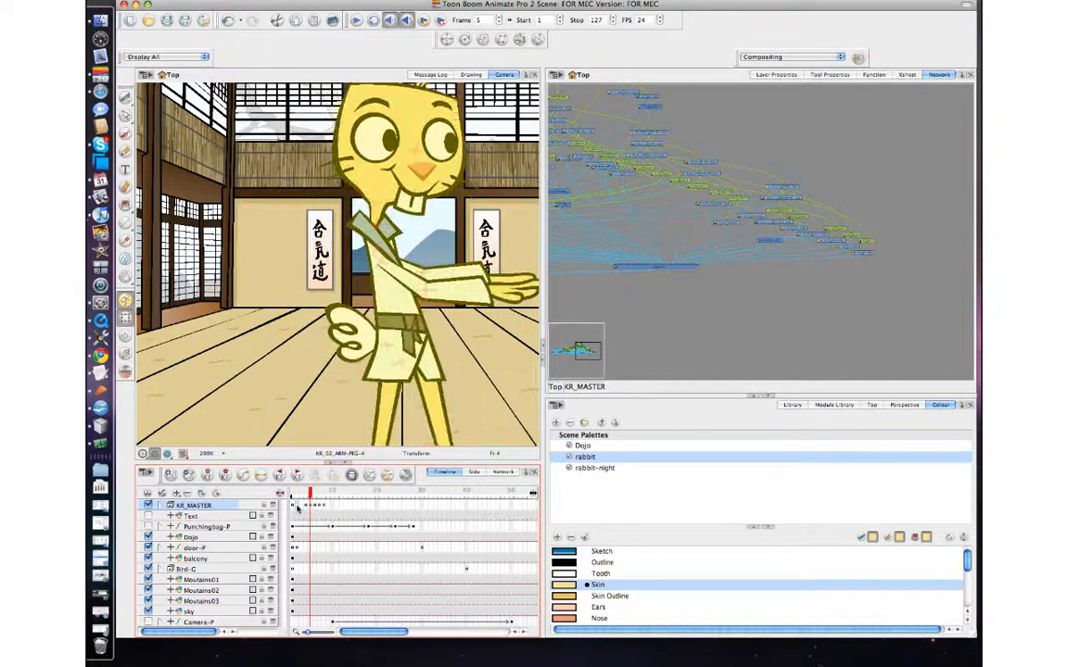
key("comma")
key("comma")
key("comma")
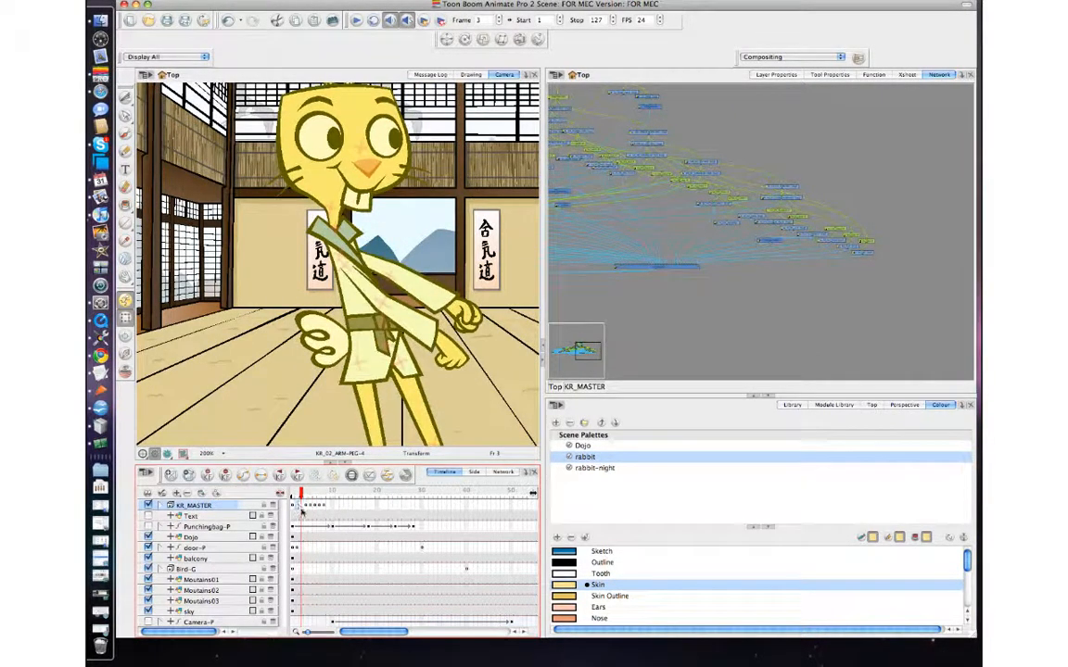
- Set KR_MASTER to motion between frames 2 and 4 and insert a keyframe on the in-between at frame 3
left_click(244, 476)
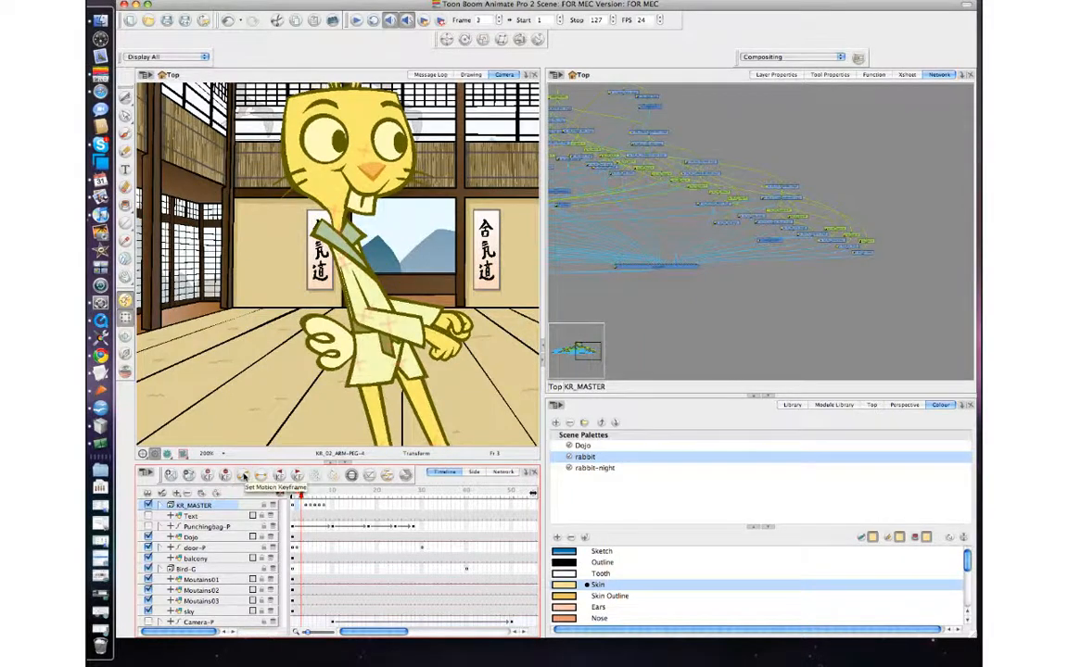
key("comma")
key("period")
key("comma")
key("comma")
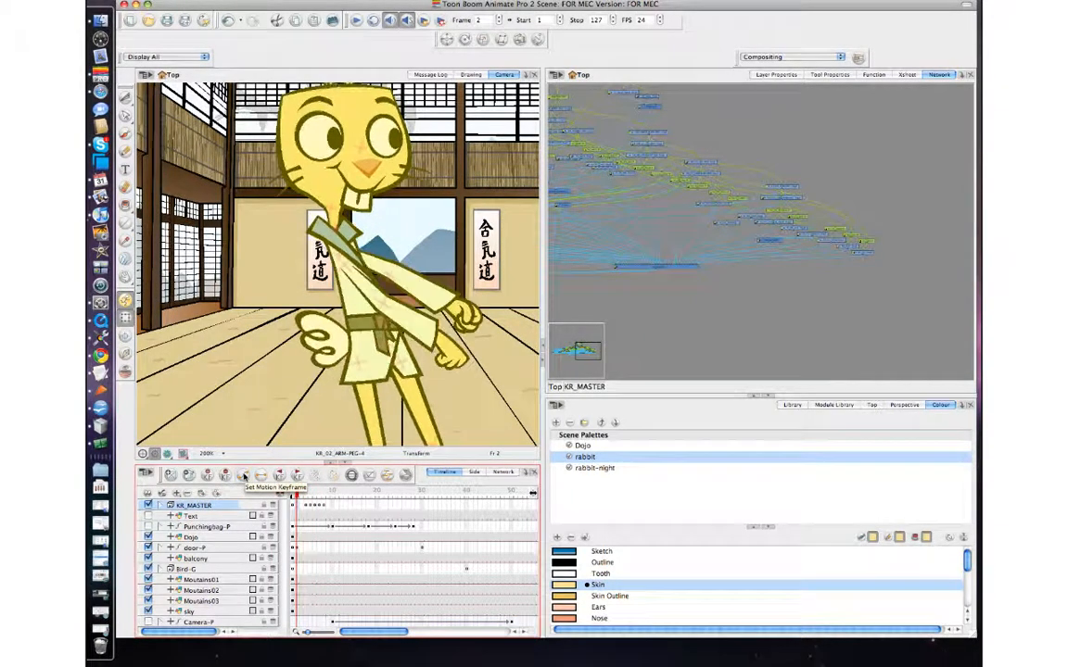
key("period")
key("period")
key("comma")
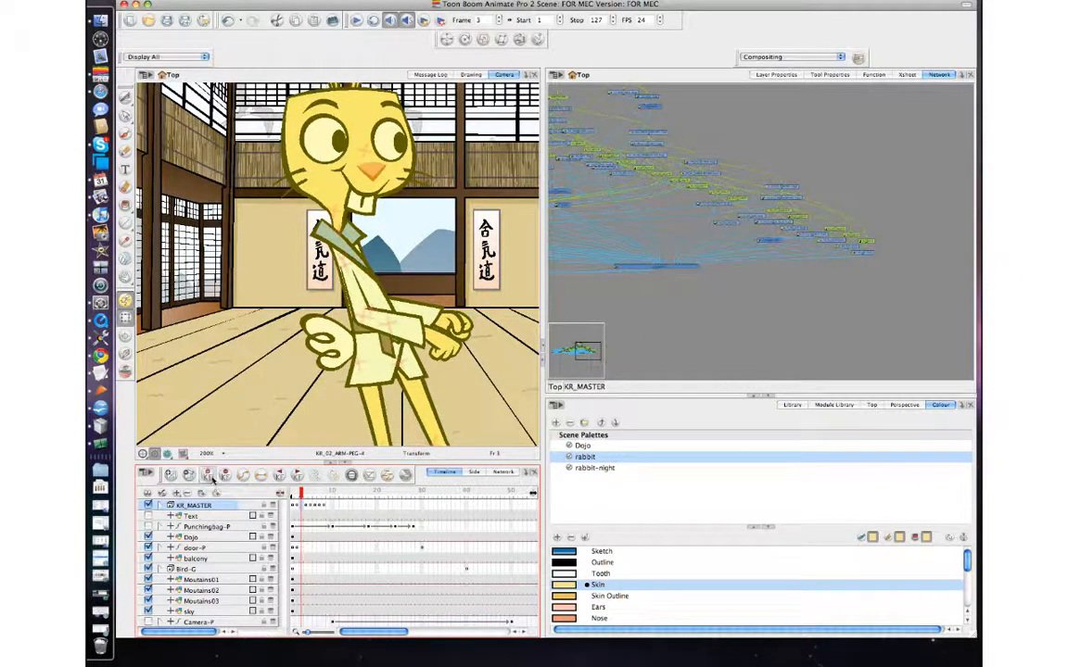
- Step back and forth through frames 2 to 6 to check how the new in-between flows into the following poses
key("comma")
key("period")
key("comma")
key("period")
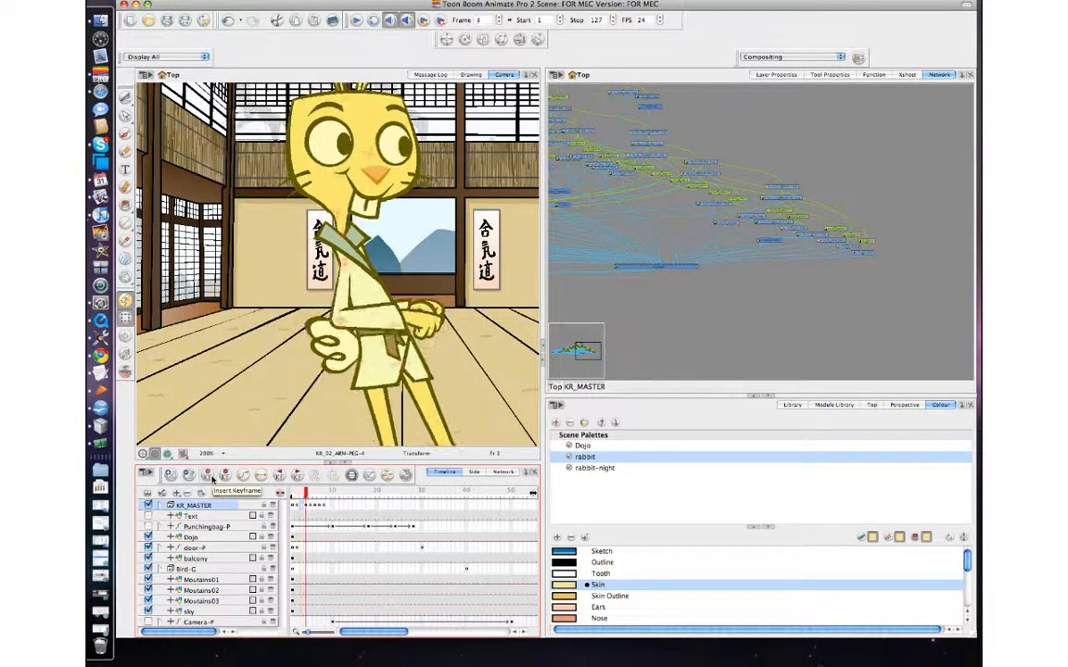
key("period")
key("period")
key("comma")
key("comma")
key("comma")
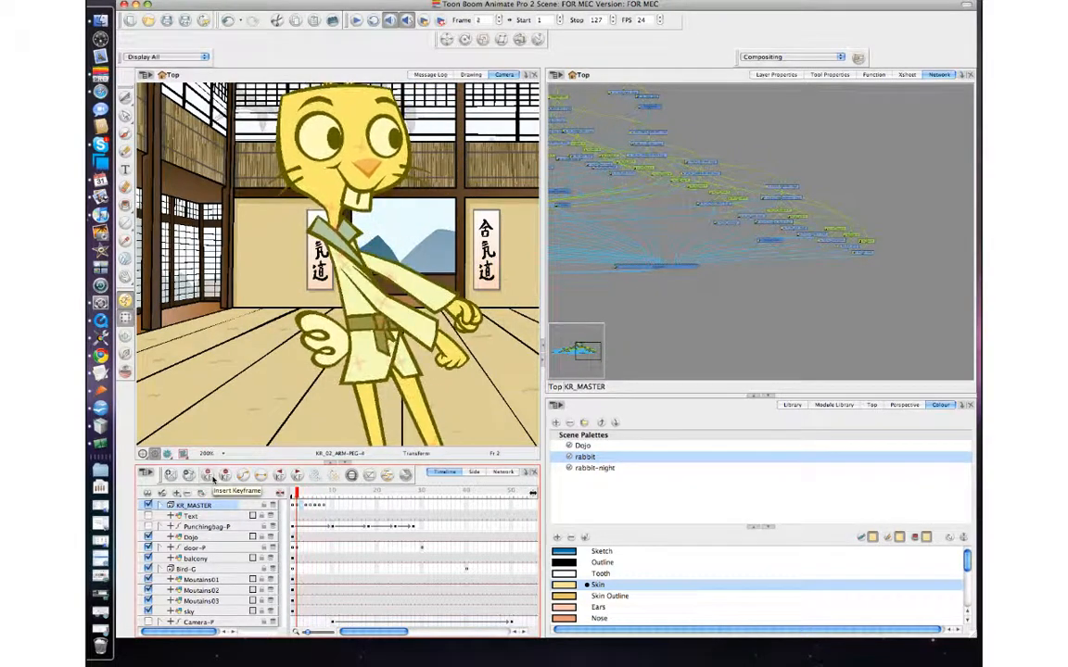
key("period")
key("period")
key("comma")
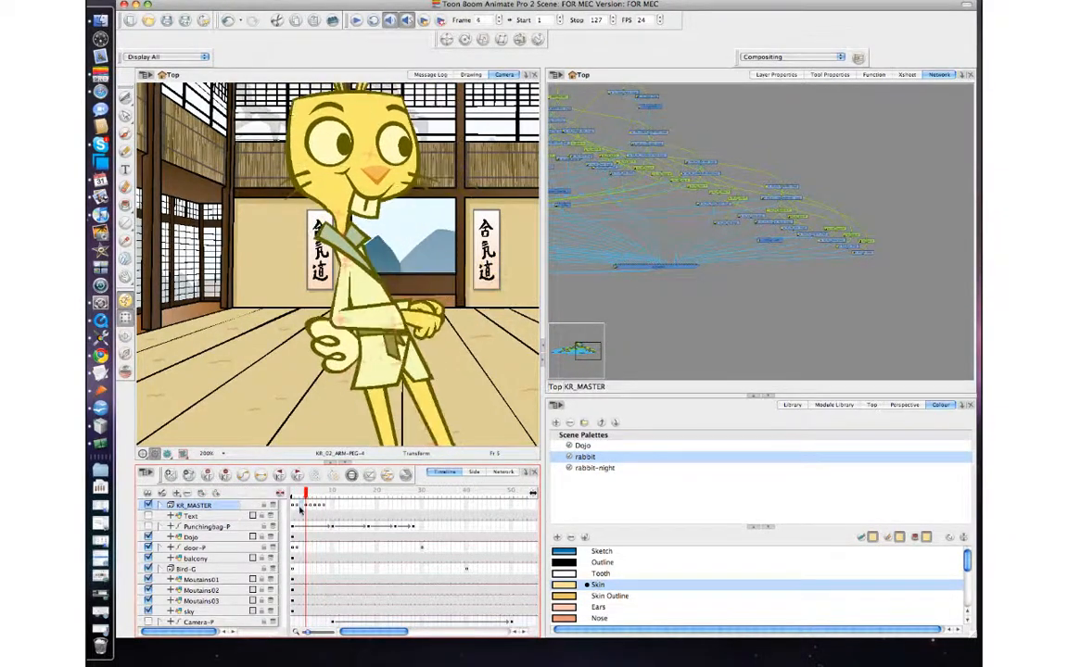
key("comma")
key("comma")
key("period")
- Shift the KR_MASTER keyframes from frames 3 through 8 one frame later
key("period")
key("comma")
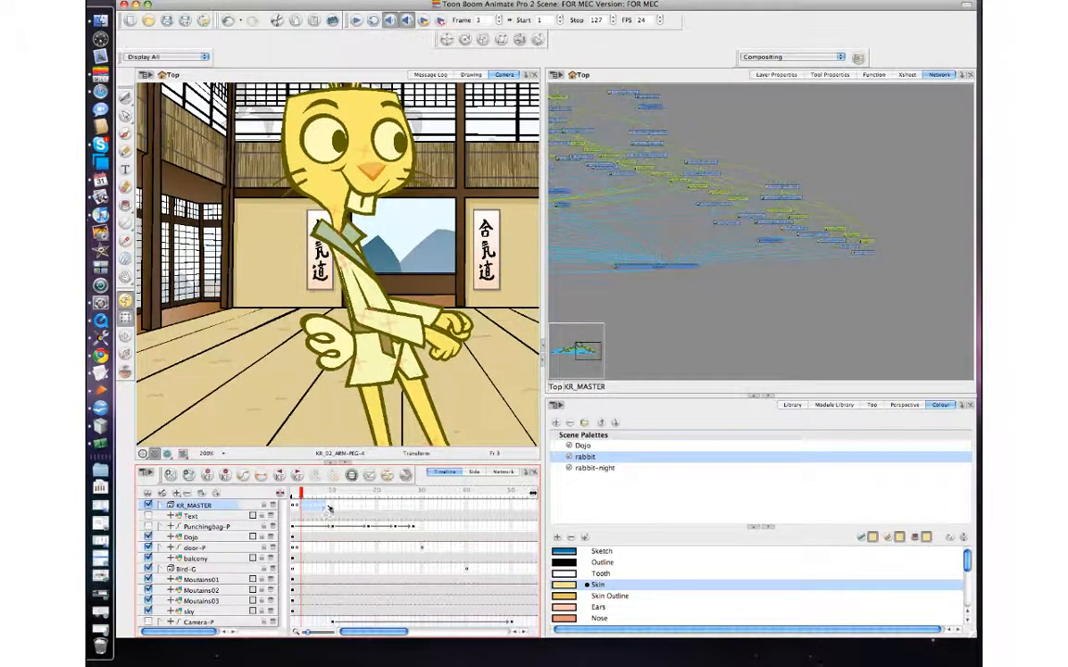
left_click(327, 507)
- Insert a second in-between keyframe at frame 3 between the frame 2 pose and frame 4, flipping between frames 2 and 3 to compare
left_click(297, 507)
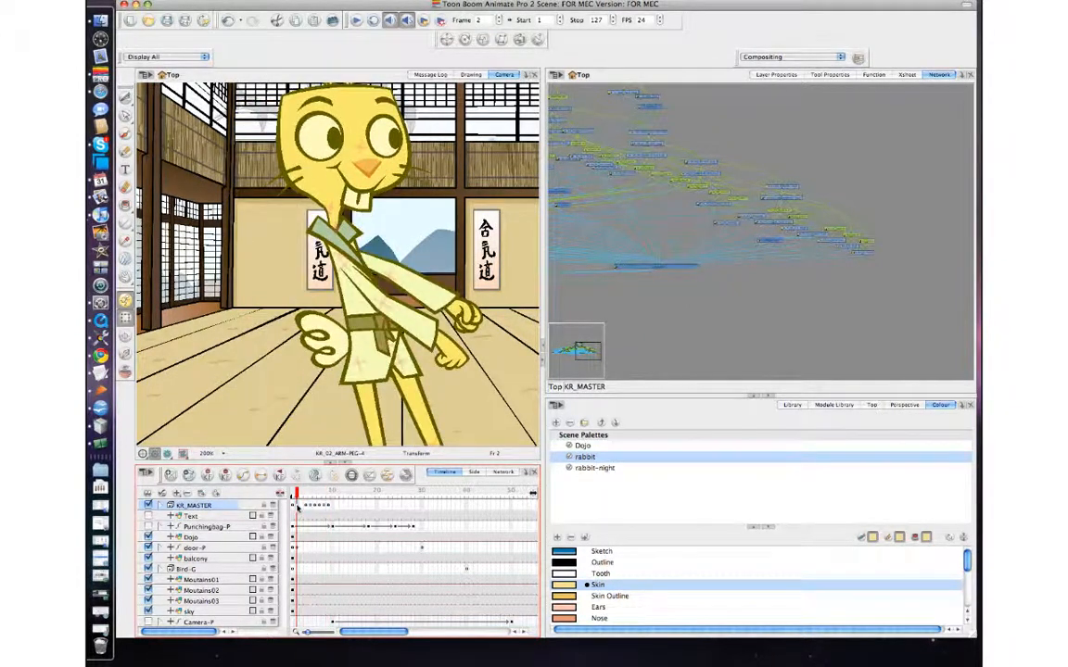
key("period")
key("comma")
key("period")
key("comma")
key("period")
key("comma")
key("period")
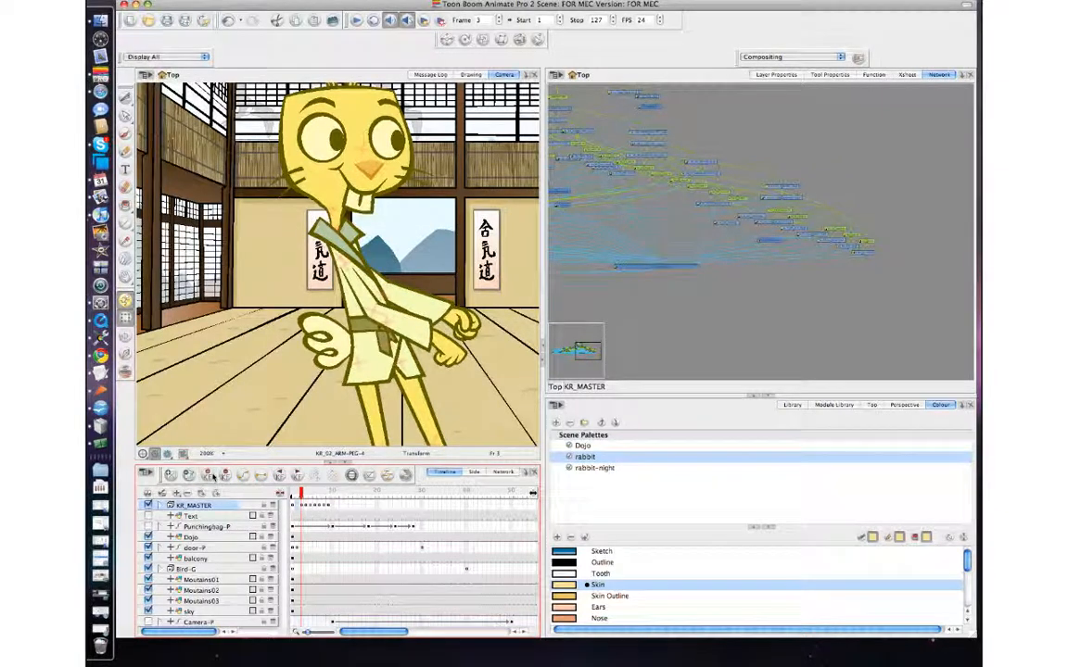
- Shift the KR_MASTER keyframes from frame 3 onward three frames later to start at frame 6, and insert a new in-between keyframe at frame 3
left_click(330, 508)
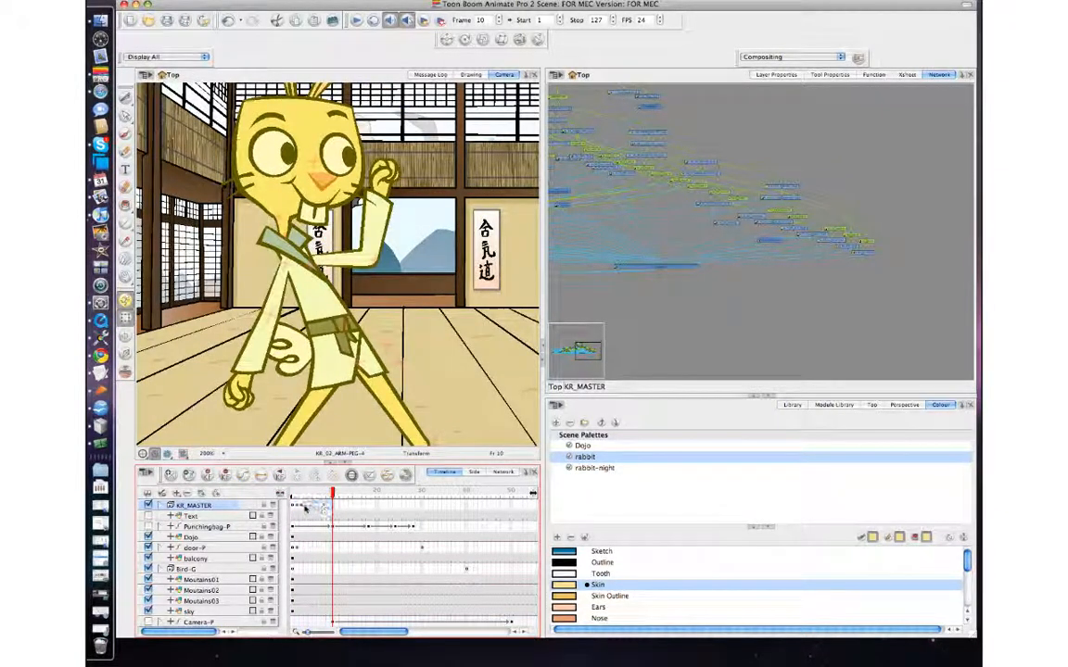
left_click_drag(308, 508, 317, 506)
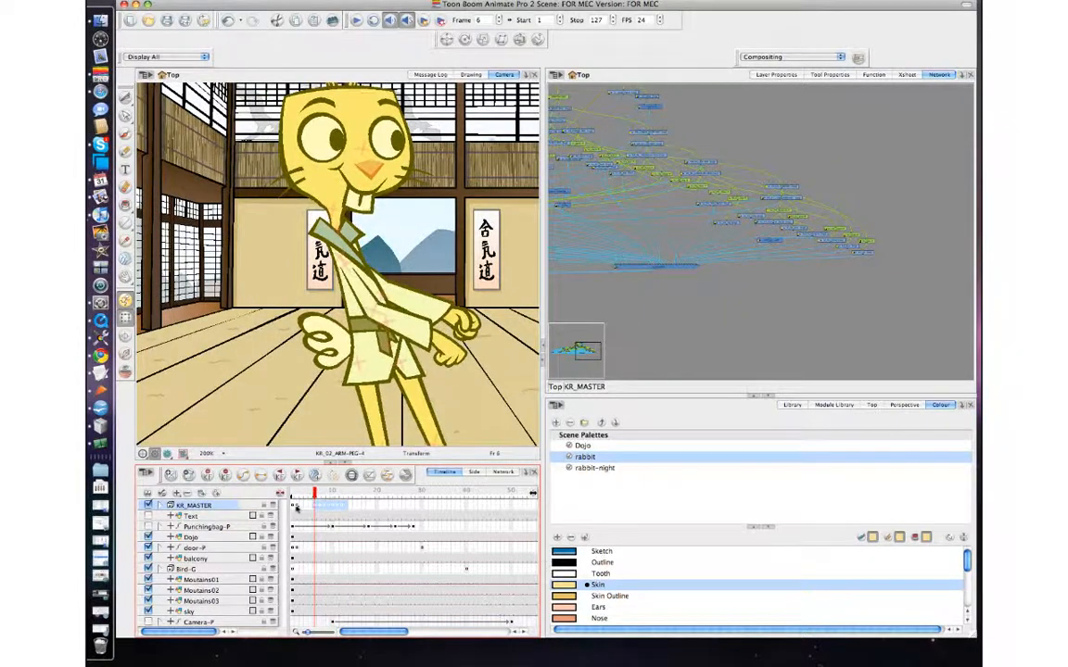
left_click(297, 507)
left_click(300, 508)
left_click(297, 507)
left_click(299, 508)
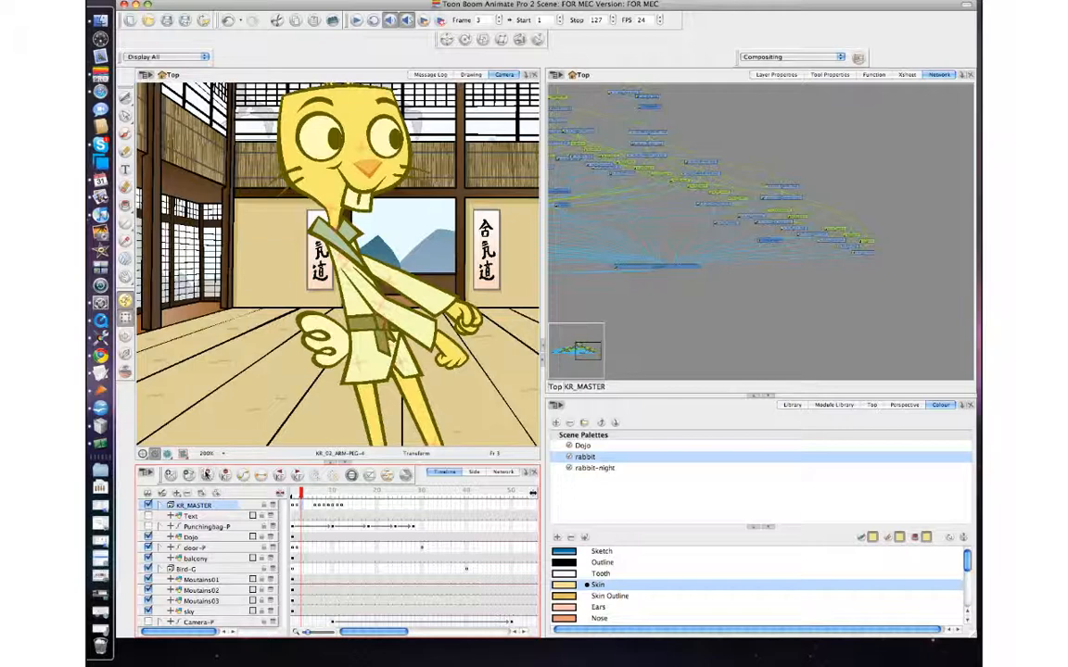
- Reveal the MASTER-PEG layer under KR_MASTER and turn its motion between frames 3 and 6 into a stop-motion hold
left_click_drag(297, 508, 341, 509)
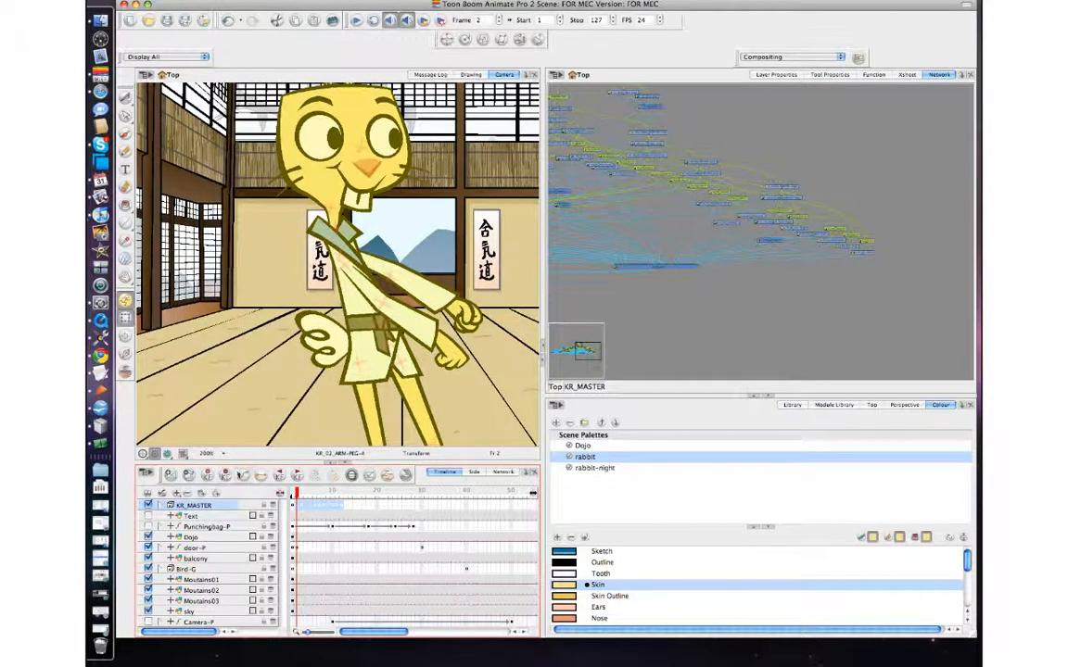
left_click(161, 508)
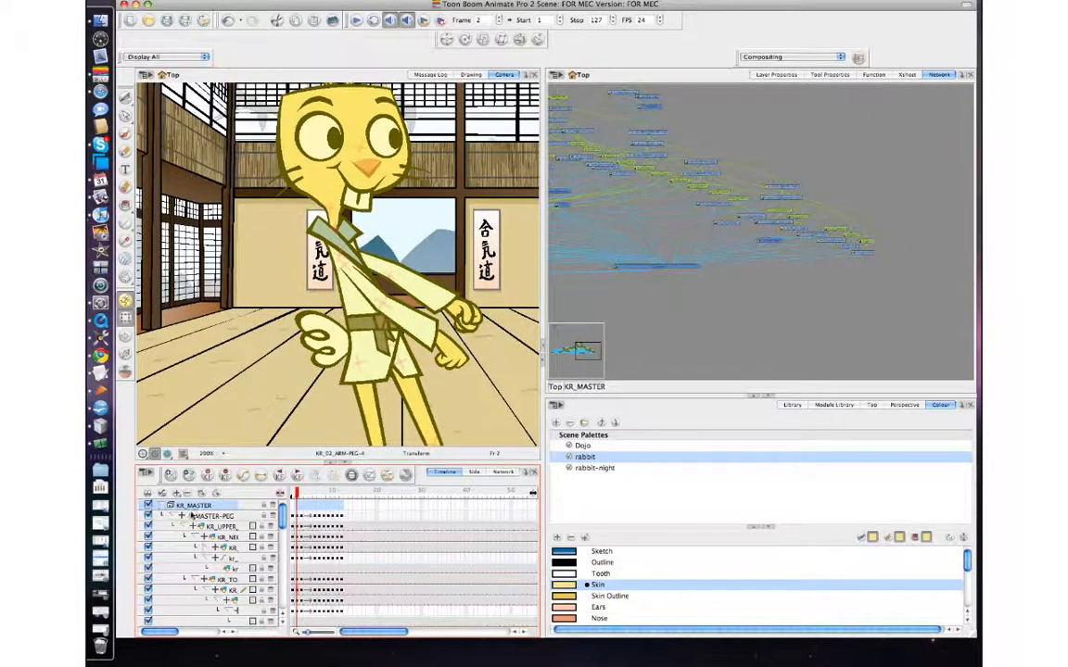
left_click(172, 515)
left_click(310, 517)
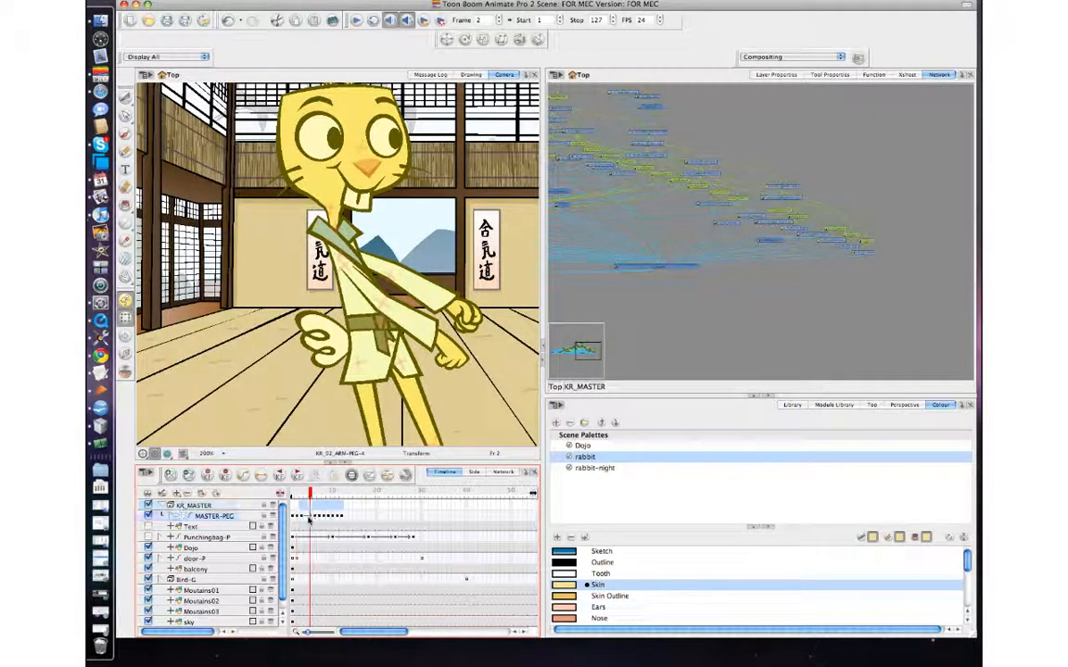
left_click(261, 476)
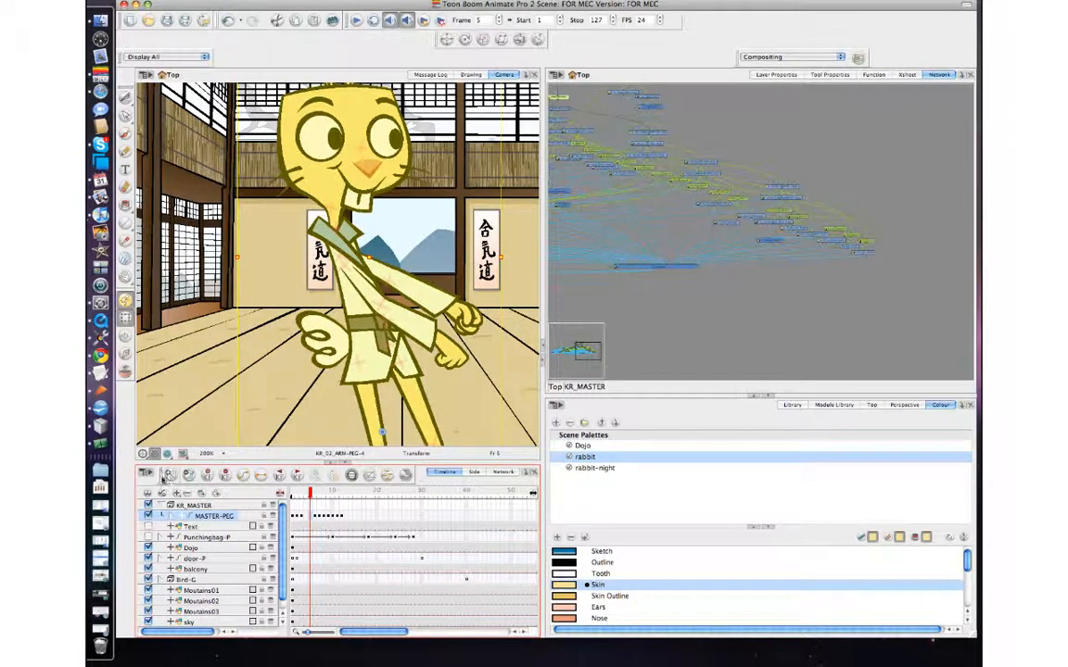
- Add the Show Group tool to the Timeline toolbar and use it to hide the group layers
right_click(145, 474)
left_click(185, 467)
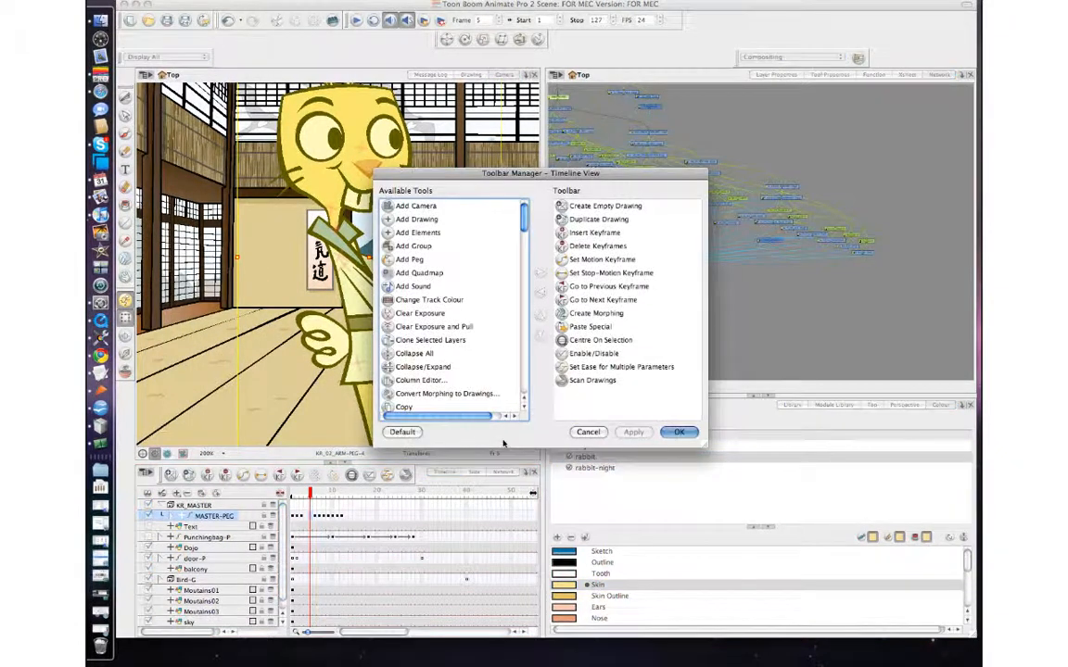
left_click_drag(525, 218, 533, 326)
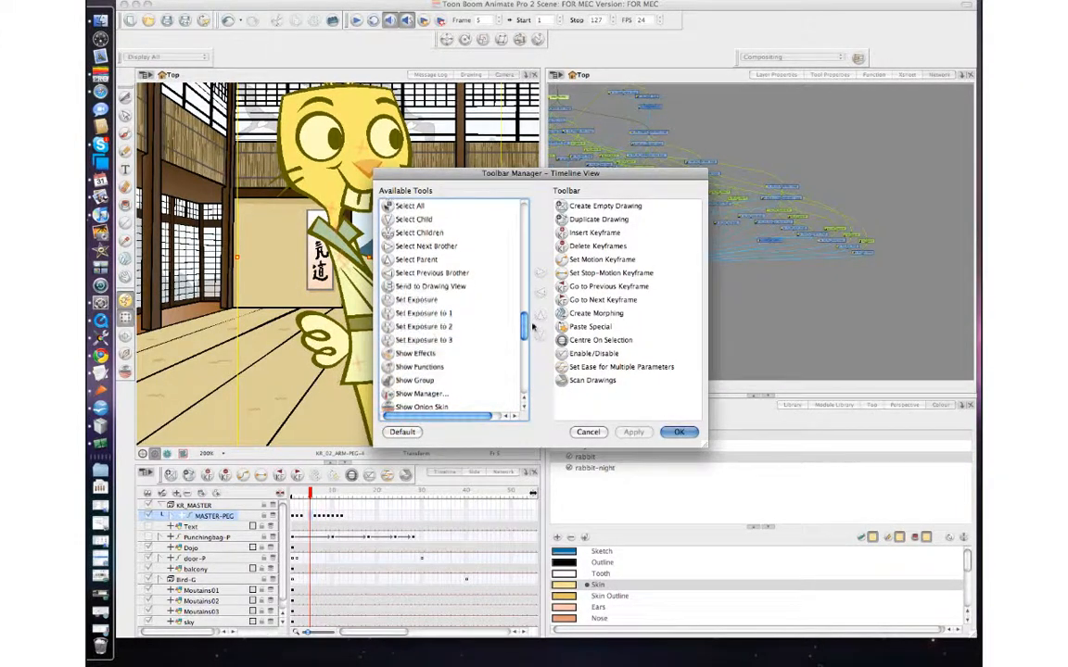
left_click_drag(421, 382, 607, 393)
left_click(679, 433)
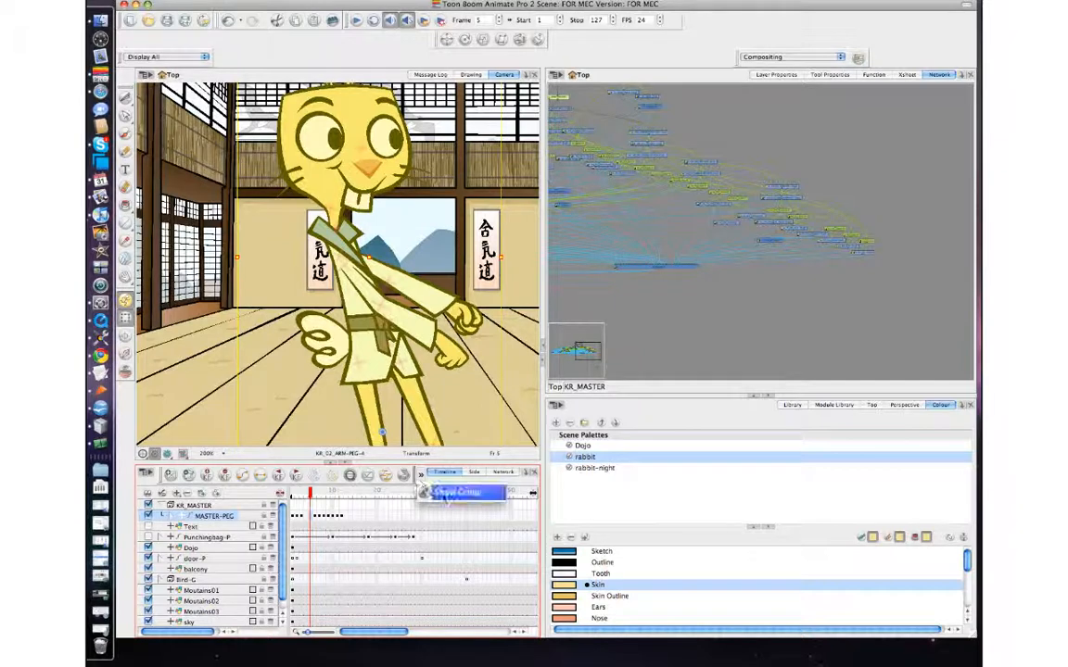
left_click(445, 493)
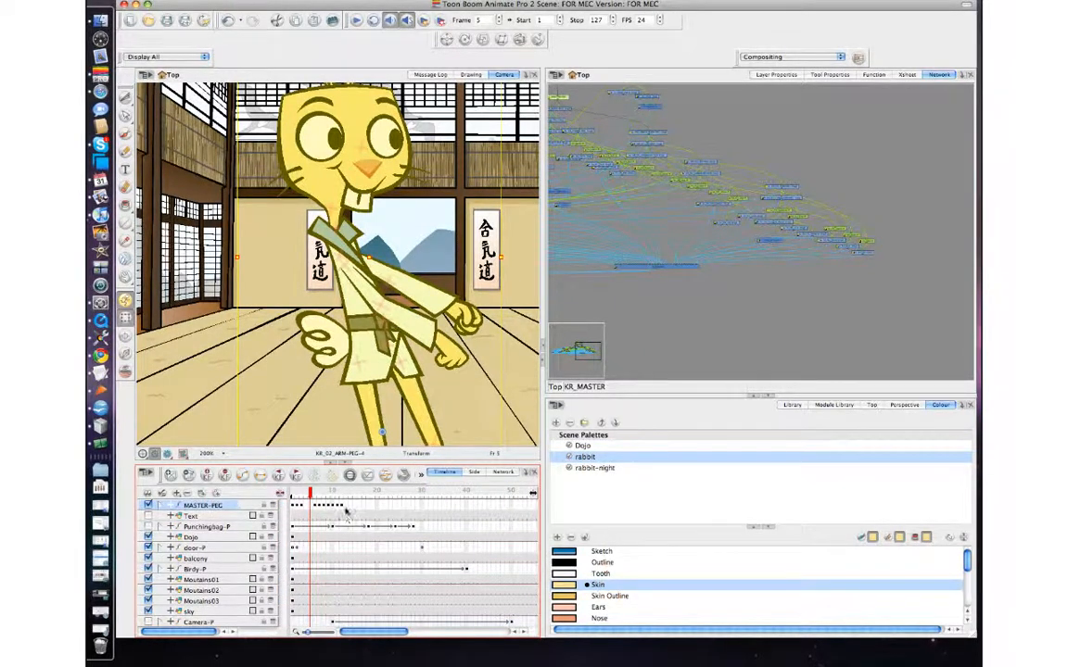
- Step back and forth through the retimed poses around frames 4 to 6 to examine the spacing of the holds
key("comma")
key("comma")
key("comma")
key("period")
key("period")
key("period")
key("period")
key("period")
key("period")
key("period")
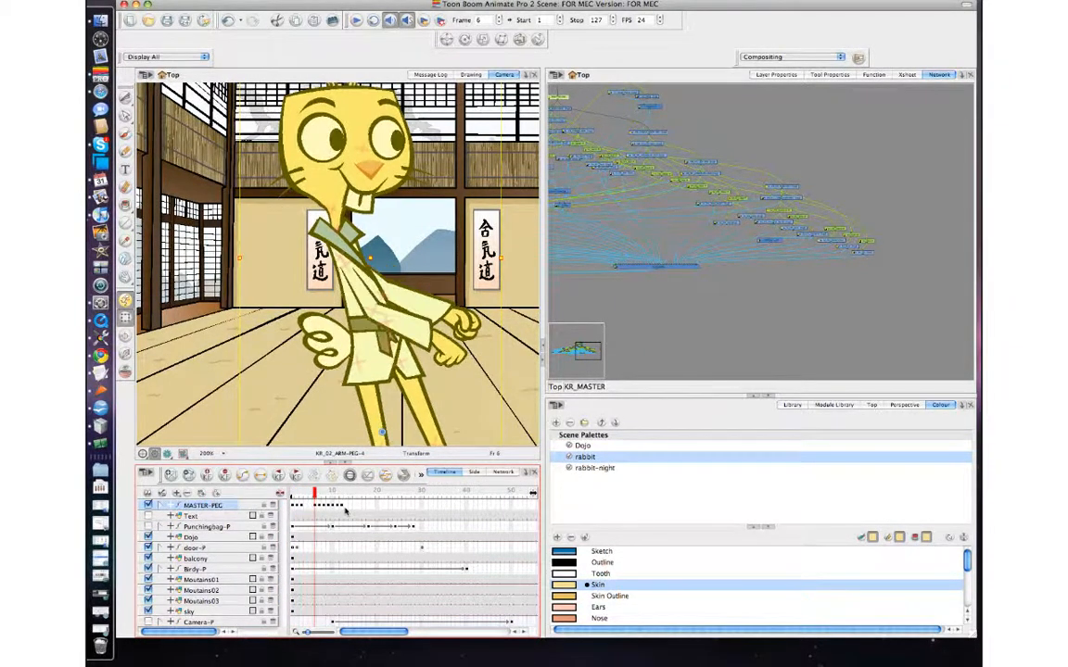
key("comma")
key("comma")
key("comma")
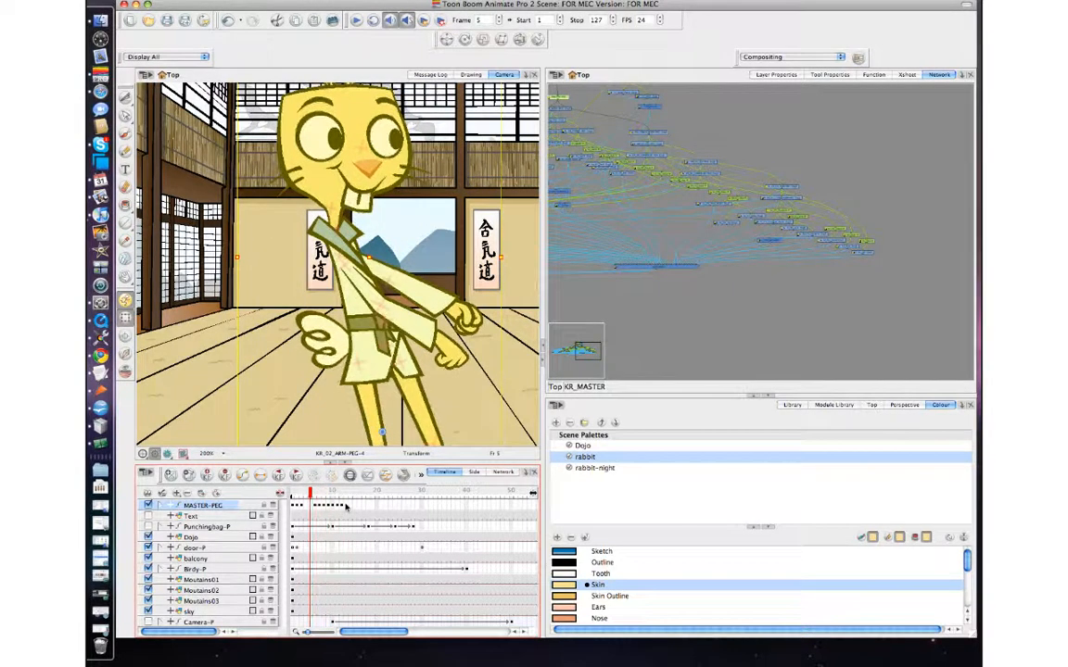
key("period")
key("comma")
key("comma")
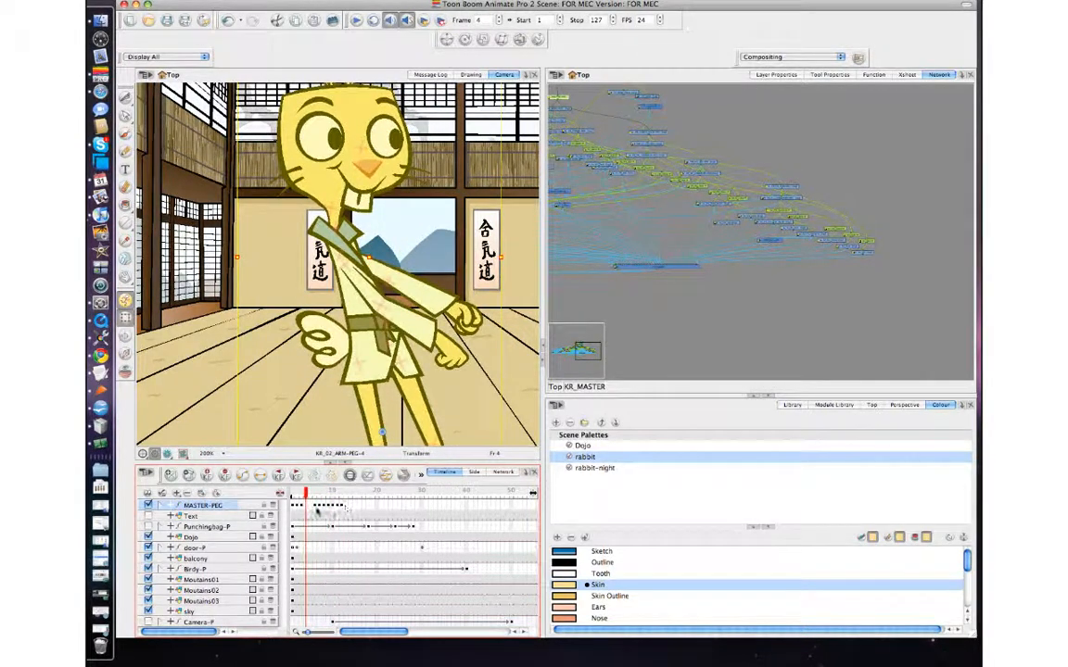
- Shift the MASTER-PEG keyframes from frame 3 onward one frame later and set the frame 2 pose to a stop-motion hold
left_click(299, 508)
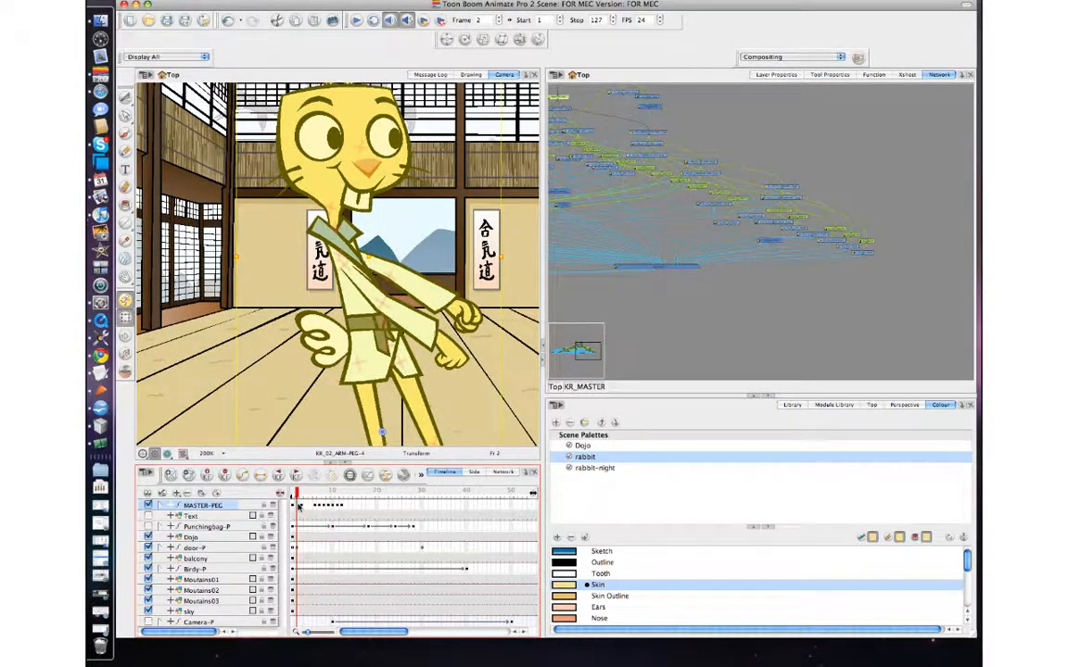
left_click(302, 508)
left_click(261, 476)
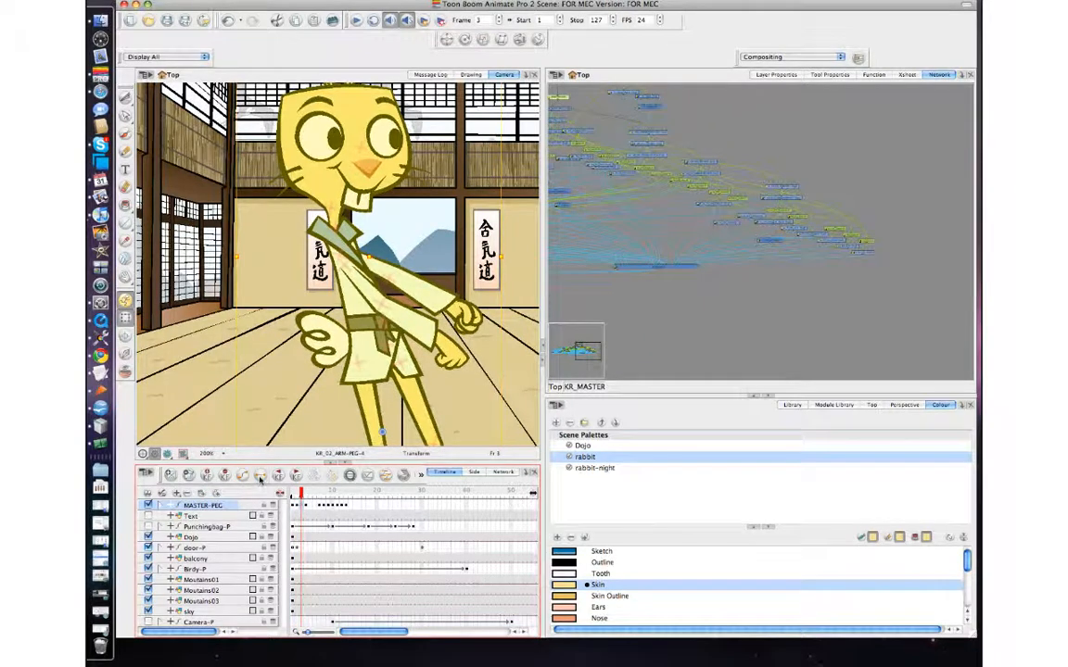
- Move the MASTER-PEG keyframe from frame 7 to frame 6 and set it to a stop-motion hold through frame 7
left_click(310, 508)
left_click(302, 508)
left_click(321, 508)
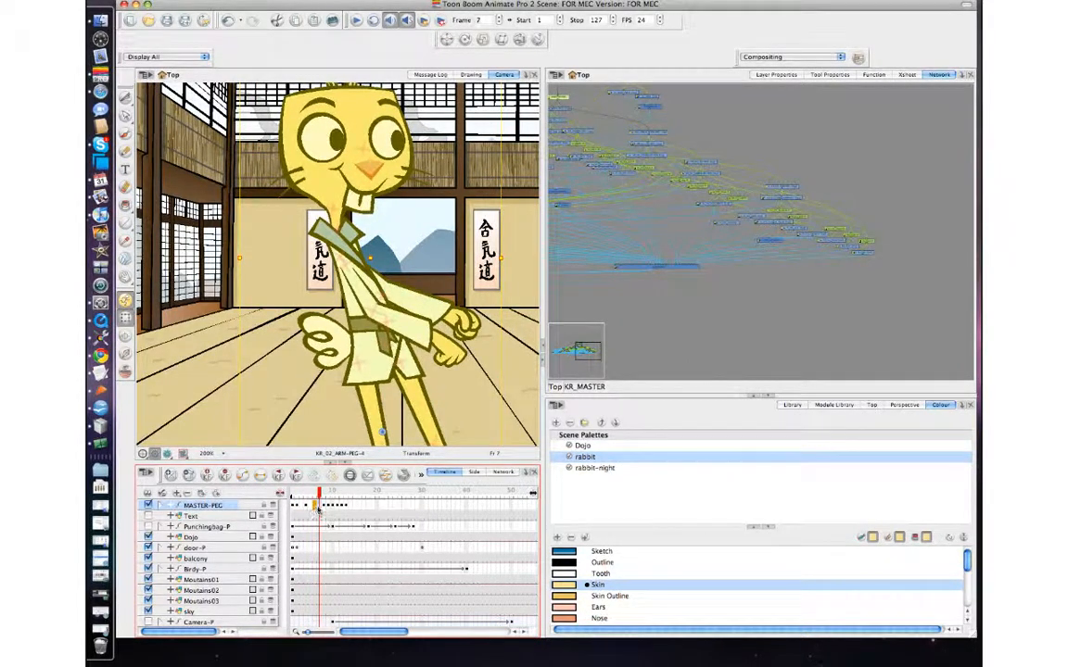
key("comma")
left_click(323, 508)
key("comma")
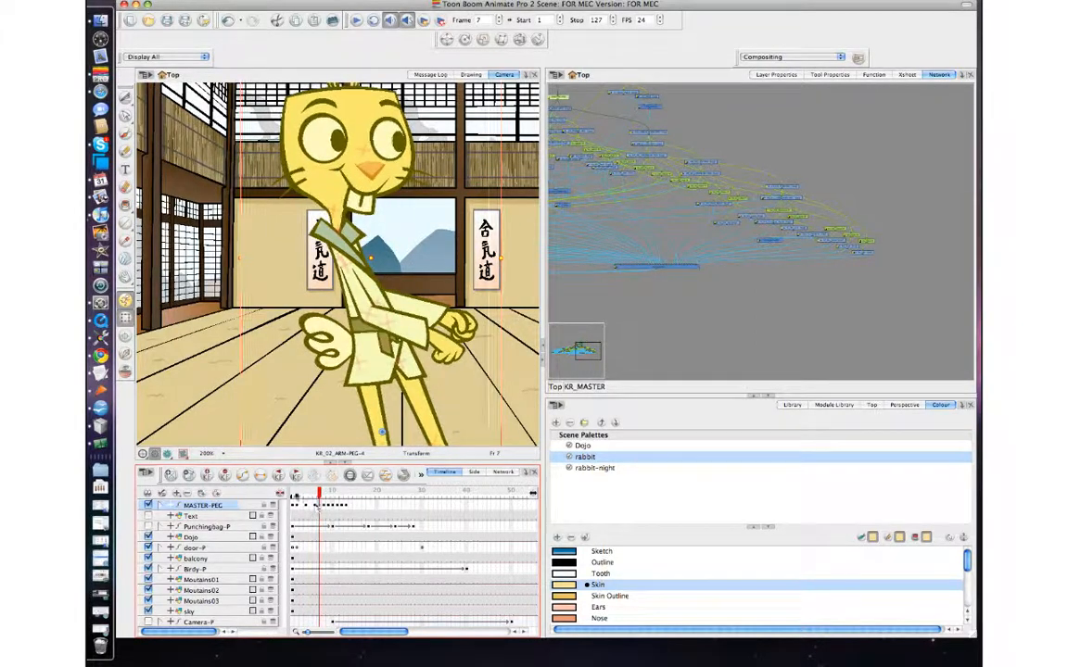
left_click(261, 475)
- Step back and forth through frames 6 to 11 to check the timing from the crouch into the karate pose
left_click(325, 506)
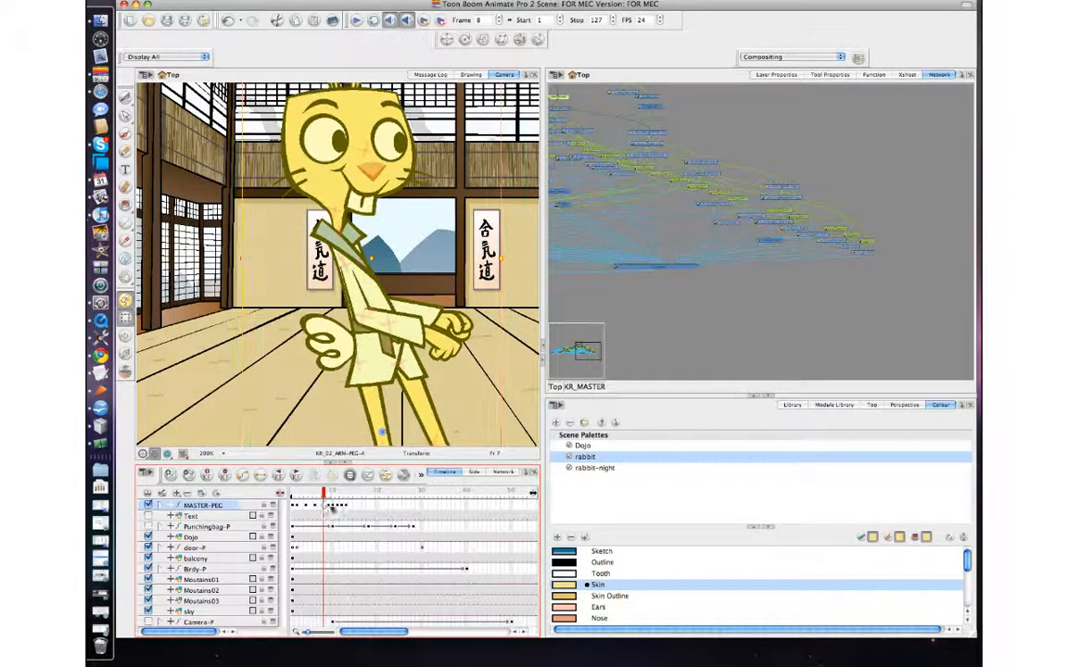
left_click(333, 508)
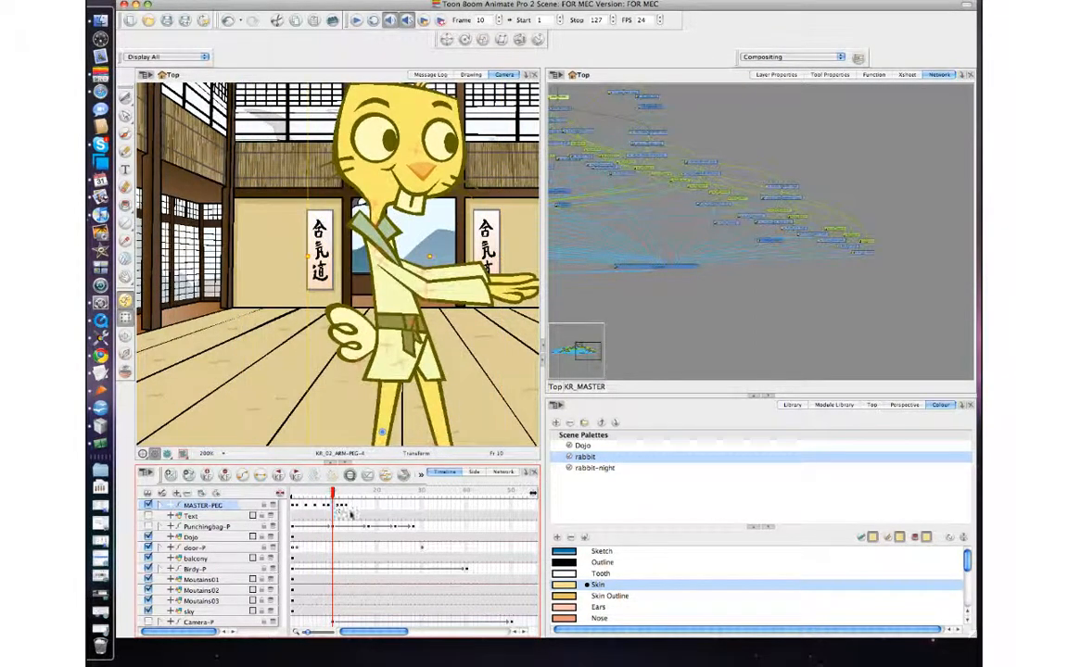
key("comma")
key("comma")
key("comma")
key("period")
key("period")
key("period")
key("period")
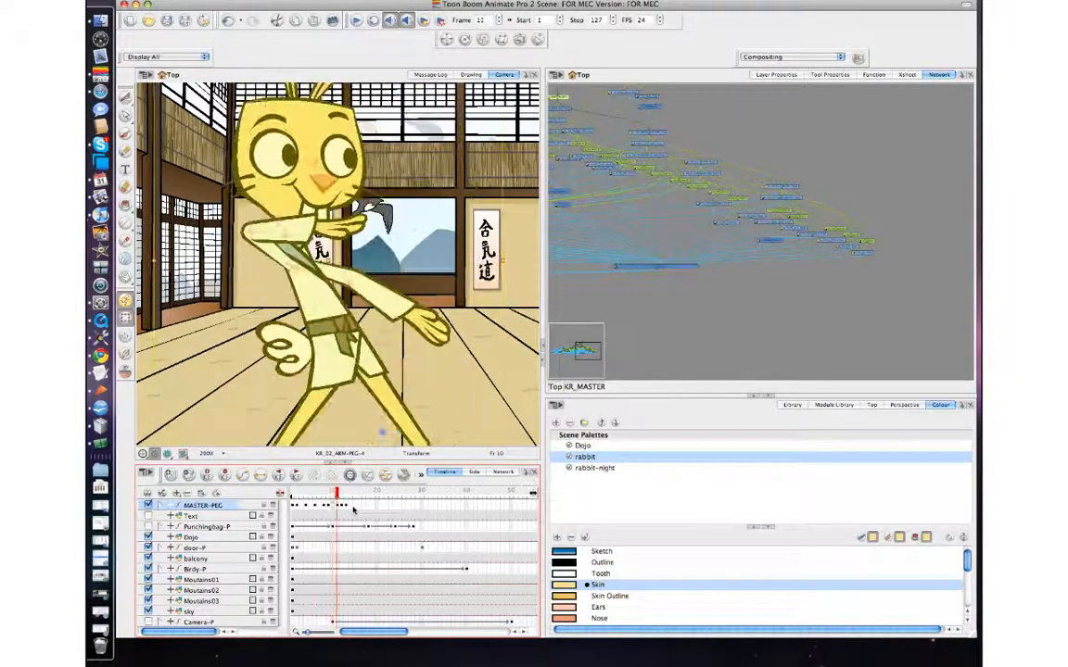
key("comma")
key("comma")
key("comma")
key("comma")
key("comma")
key("period")
key("period")
key("period")
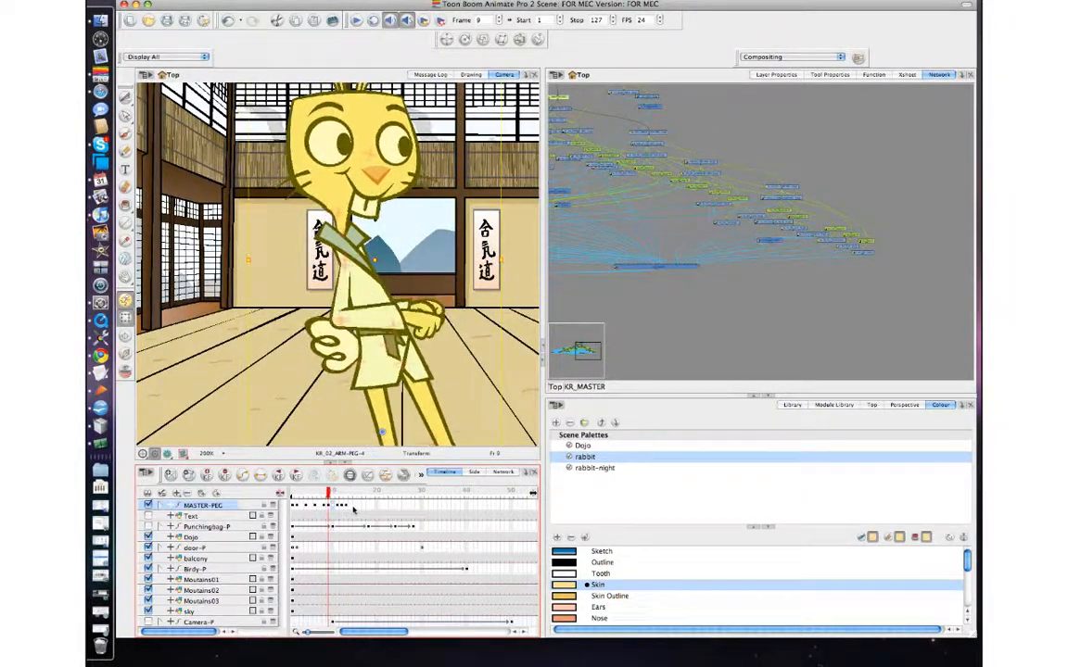
- Shift the MASTER-PEG keyframes that follow frame 9 later so they occupy frames 12 to 16
key("period")
key("comma")
left_click(348, 508)
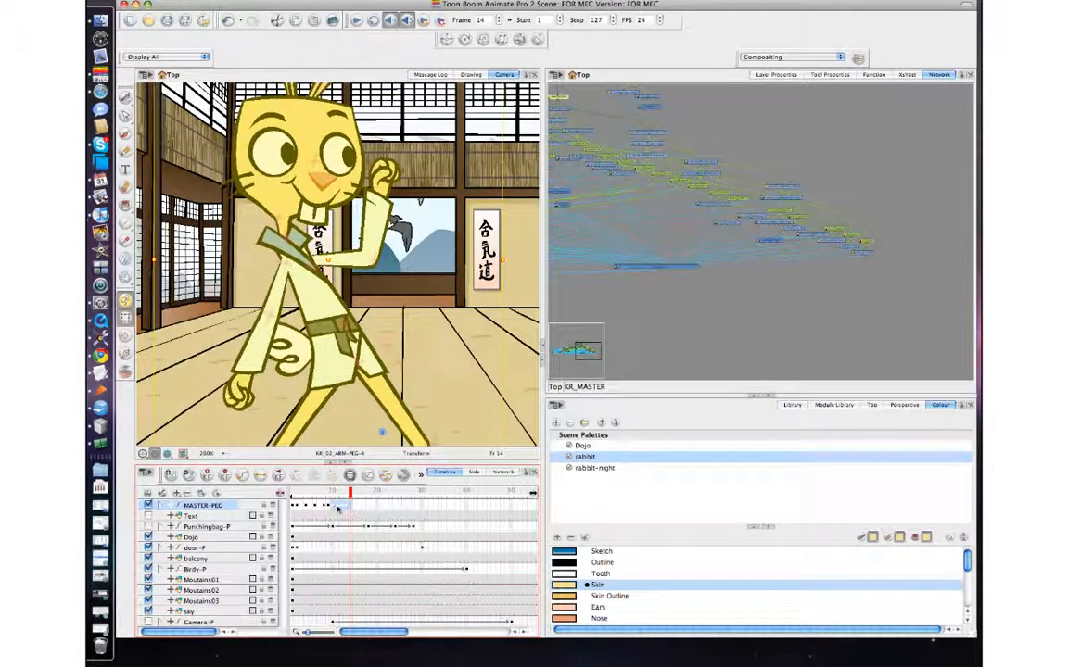
- Step back and forth through frames 5 to 14 to compare the rabbit's poses before and after the frame 9 key
key("comma")
key("comma")
key("comma")
key("comma")
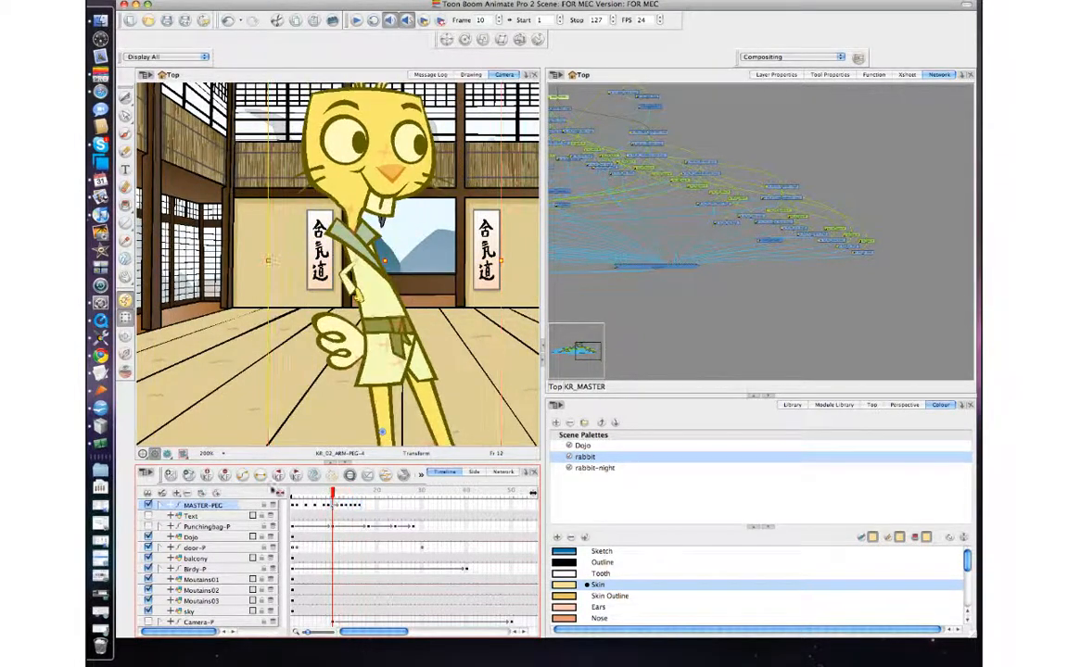
key("comma")
key("comma")
key("comma")
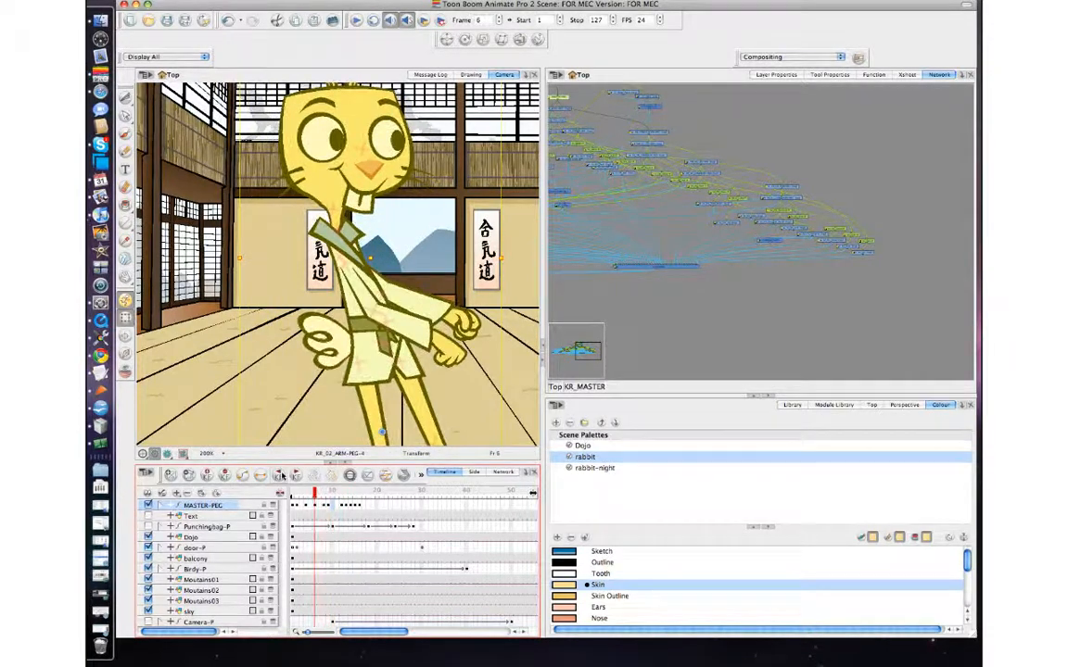
key("period")
key("period")
key("period")
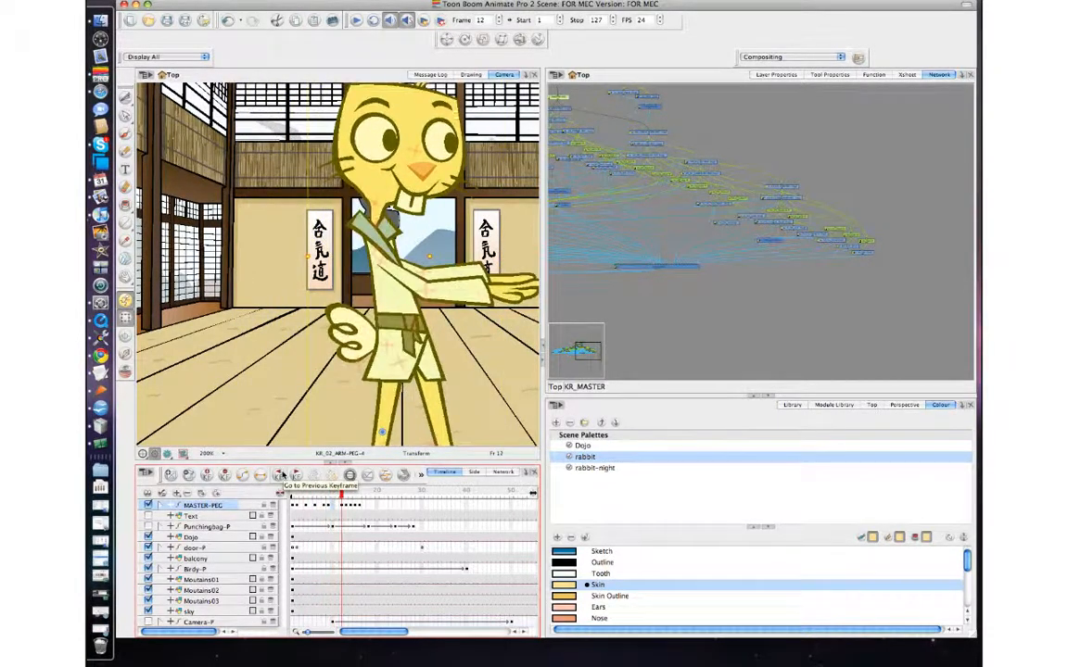
key("comma")
key("comma")
key("comma")
key("comma")
key("comma")
key("comma")
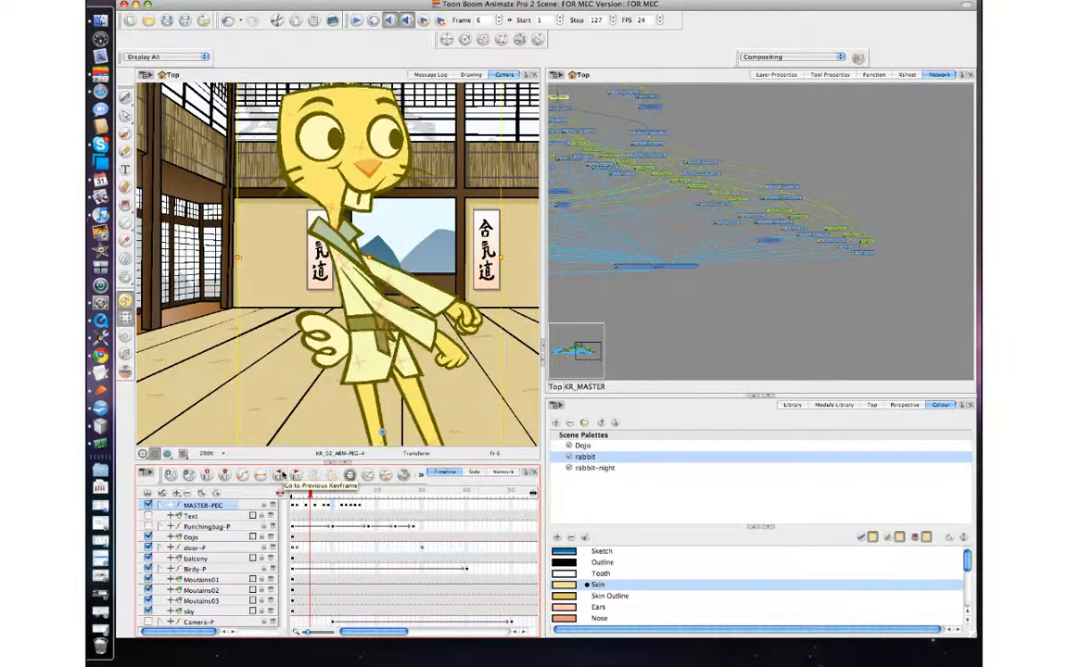
key("period")
key("period")
key("period")
key("period")
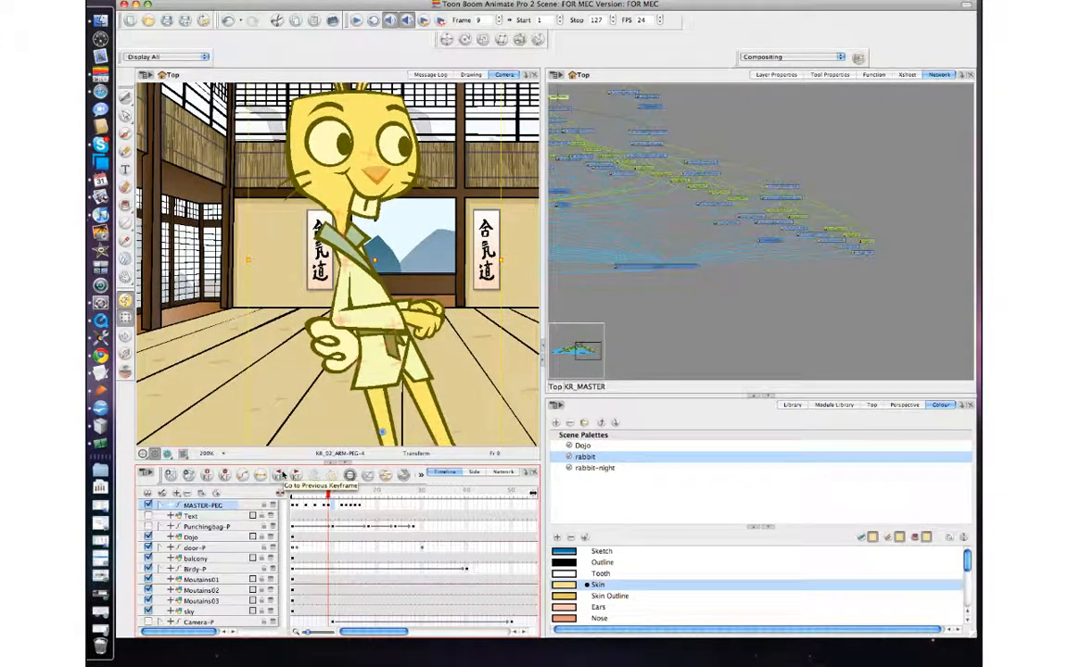
key("comma")
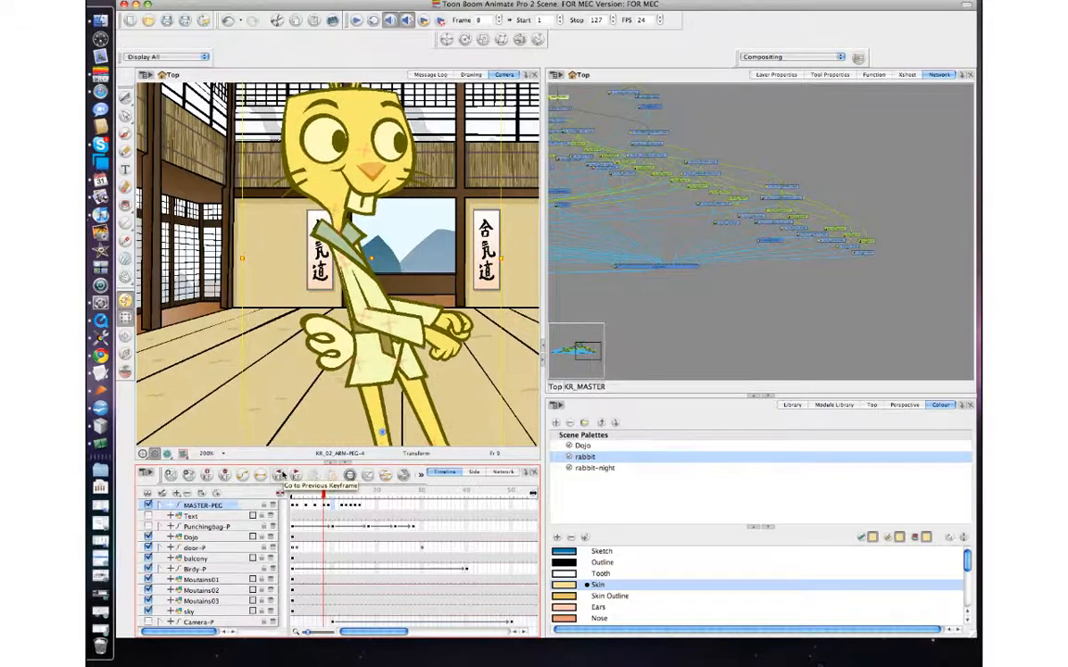
key("period")
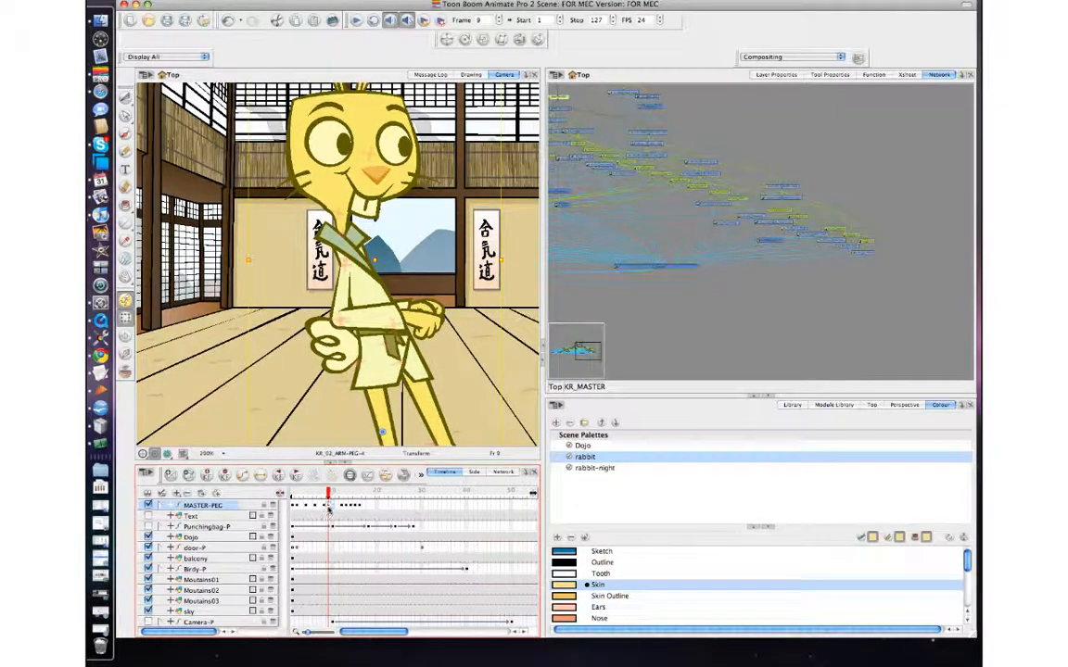
- Shift the MASTER-PEG keyframes from frame 9 onward one frame later and key the in-between pose at frame 9
left_click_drag(359, 508, 331, 508)
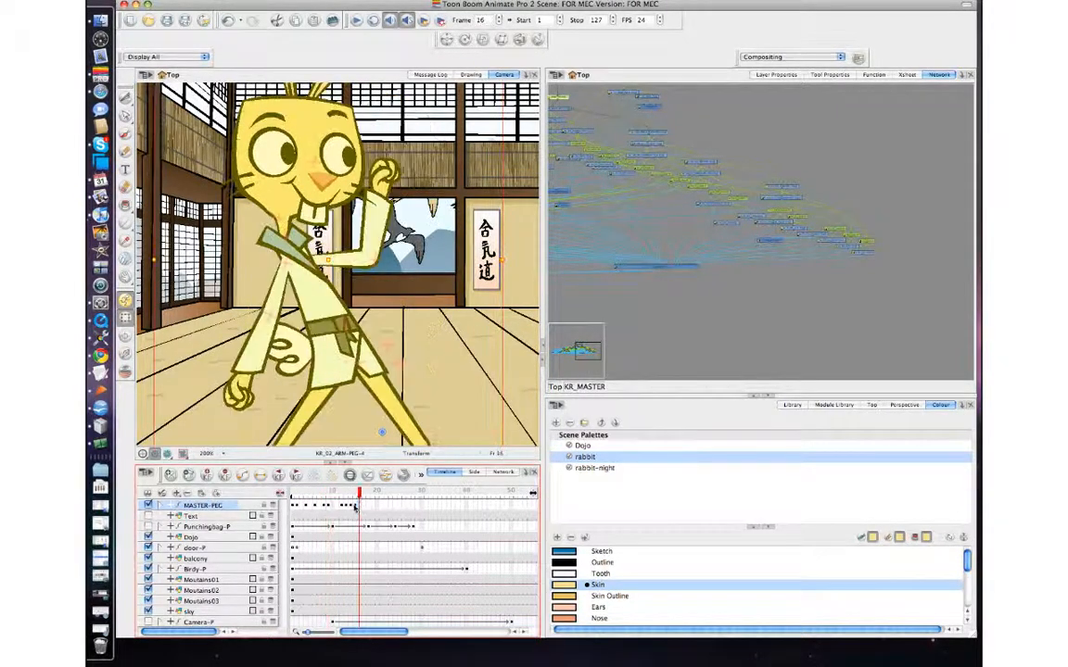
left_click(330, 508)
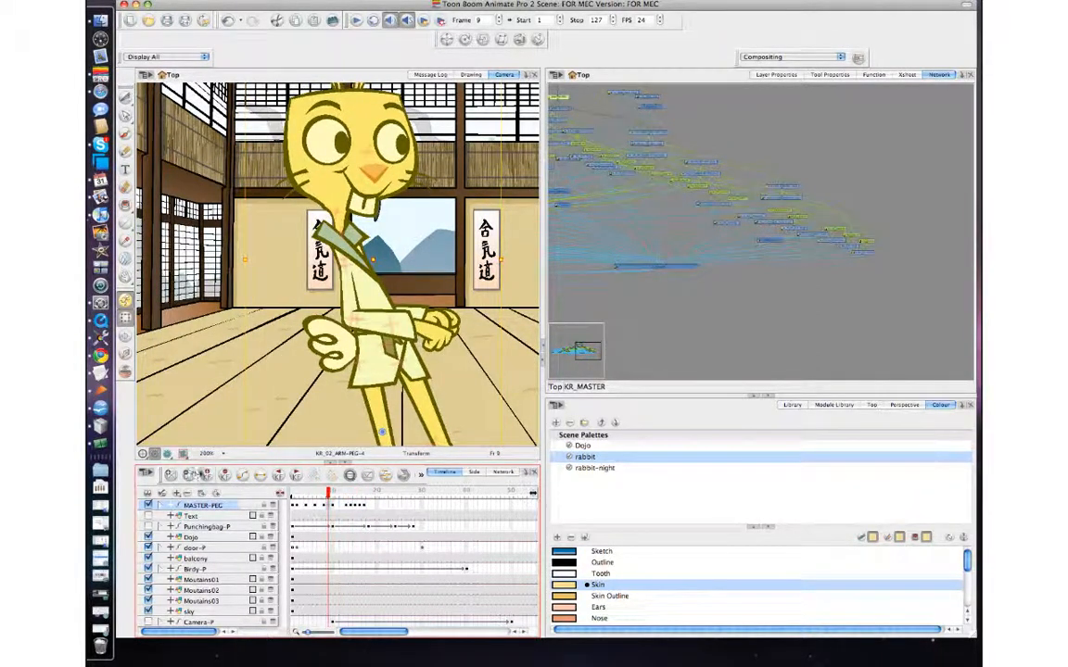
- Shift the MASTER-PEG keyframes from frame 10 onward two frames later and set the frame 9 key to a motion keyframe
left_click(333, 509)
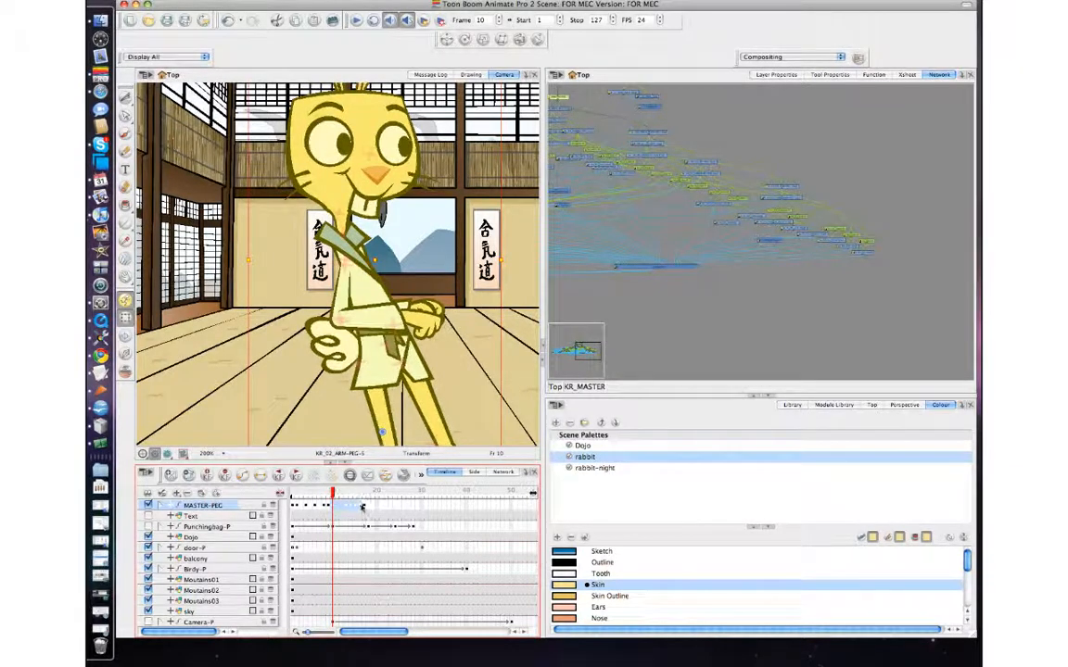
left_click_drag(366, 507, 372, 507)
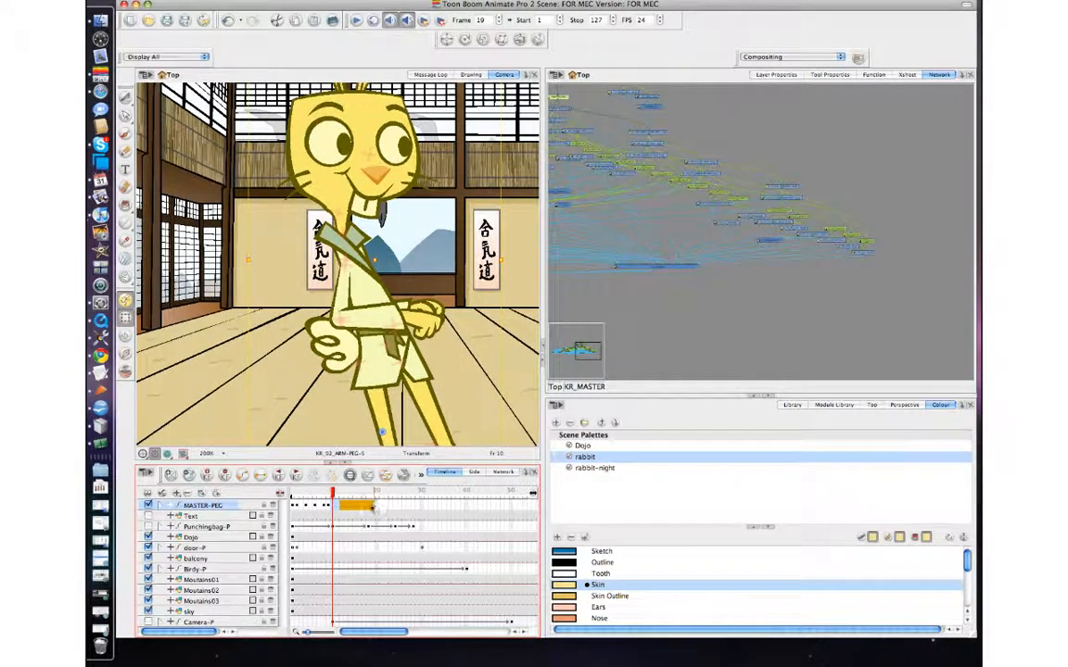
left_click(330, 507)
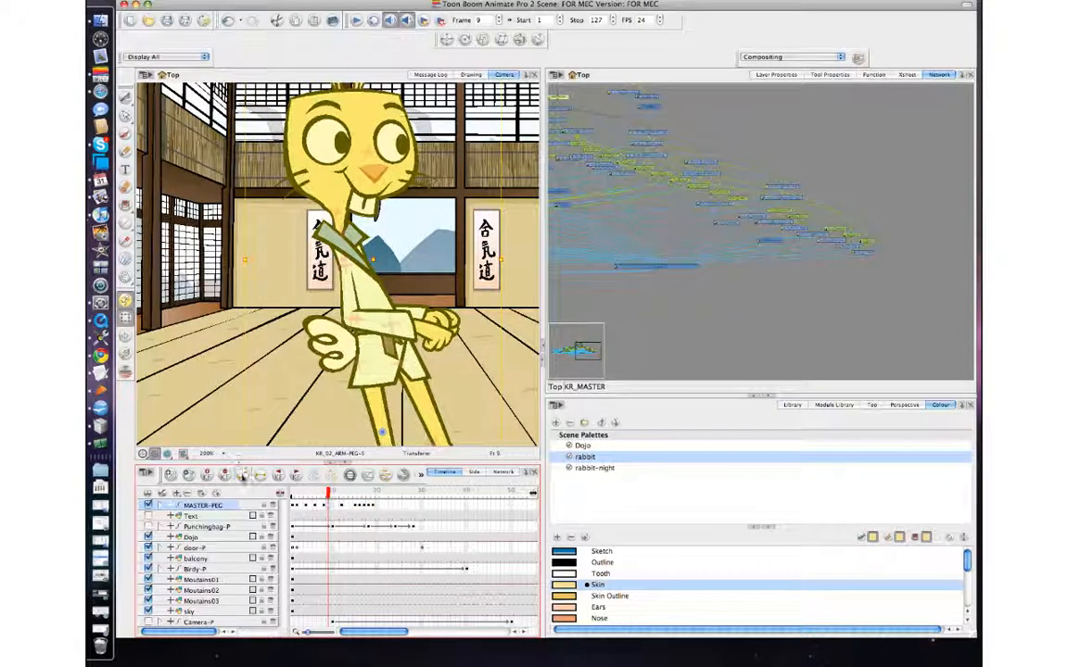
left_click(243, 475)
- Shift the MASTER-PEG keyframes from frame 12 onward one frame later and key the in-between poses at frames 10 to 12
left_click(338, 507)
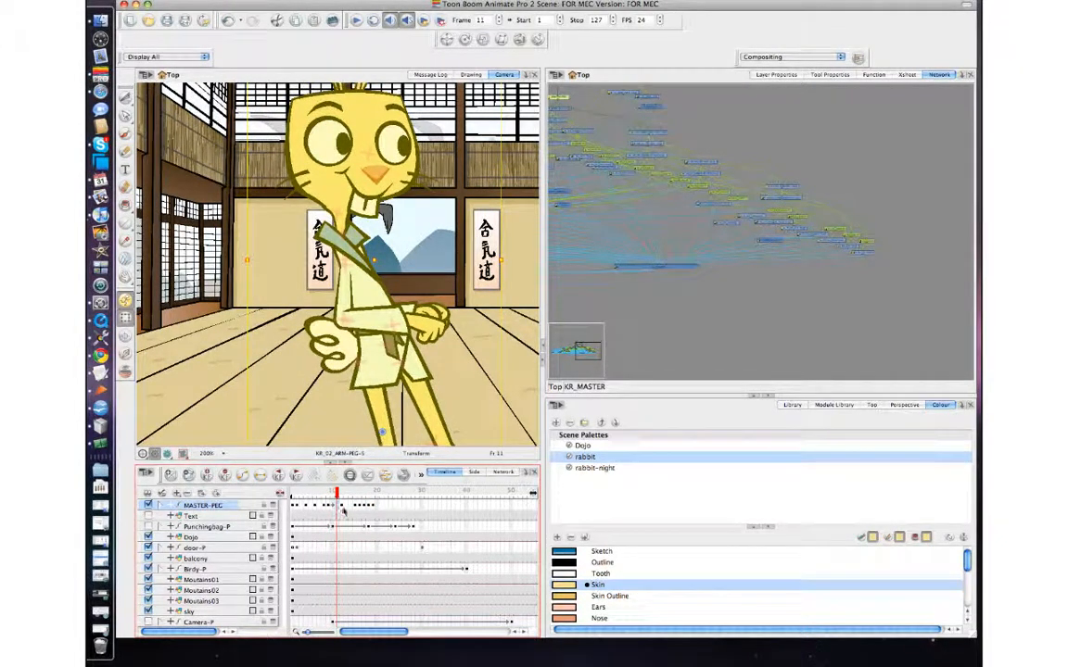
left_click(342, 507)
left_click_drag(372, 507, 377, 507)
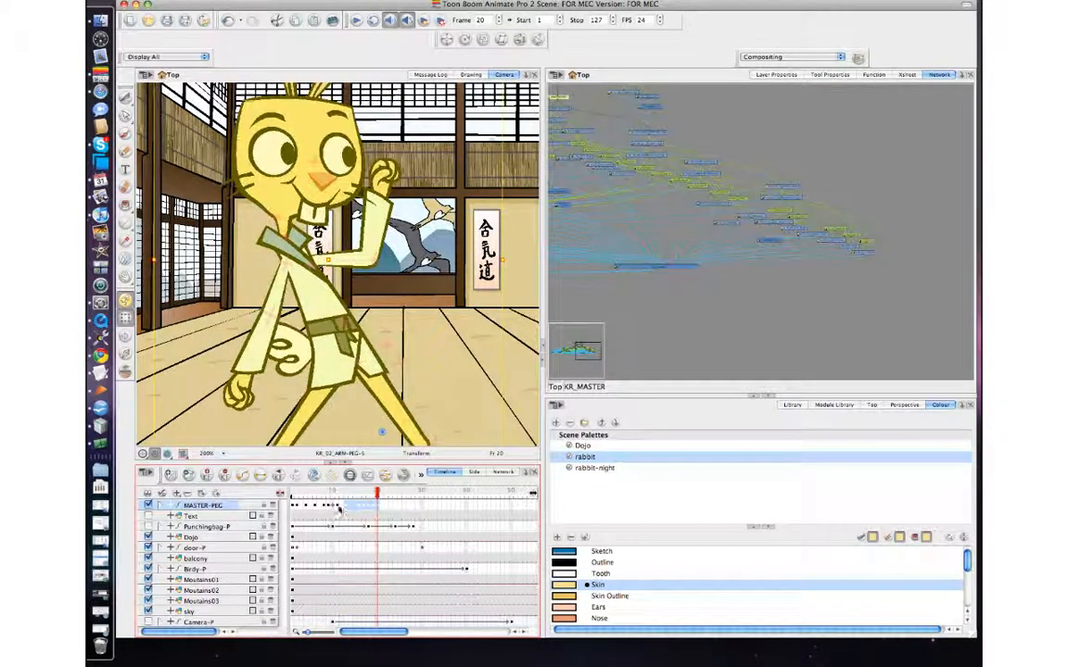
left_click(337, 506)
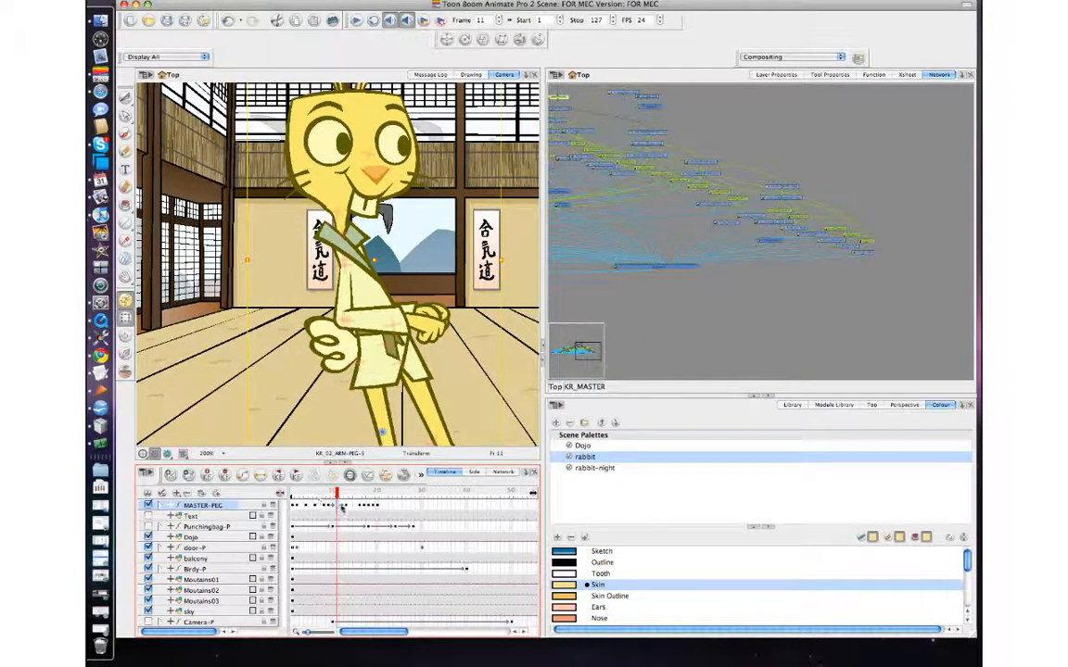
left_click(342, 507)
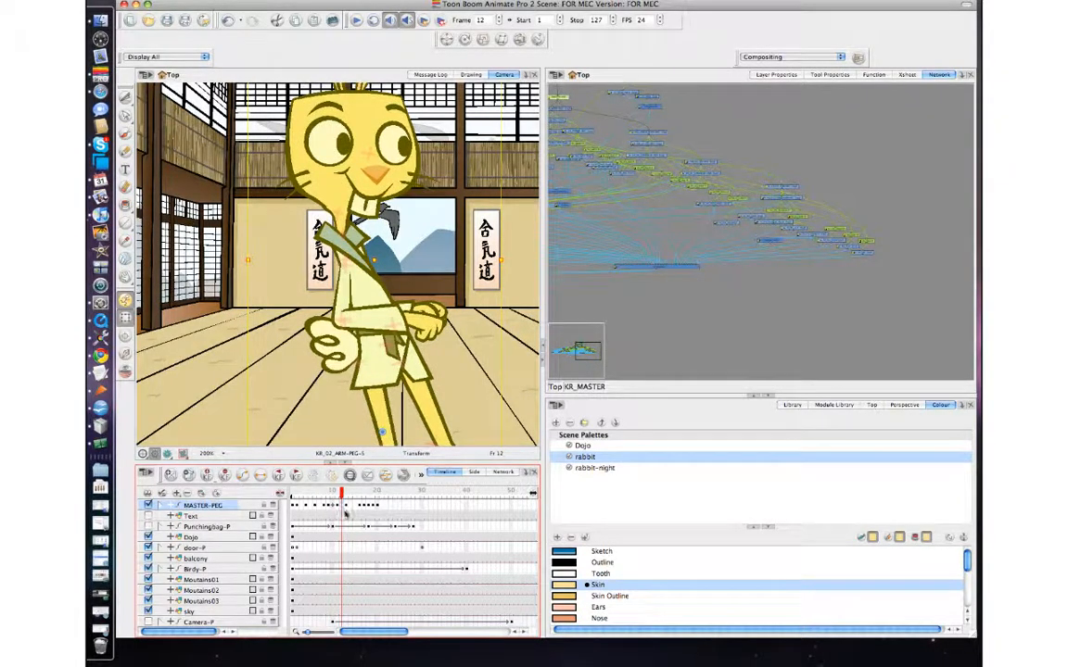
left_click(332, 506)
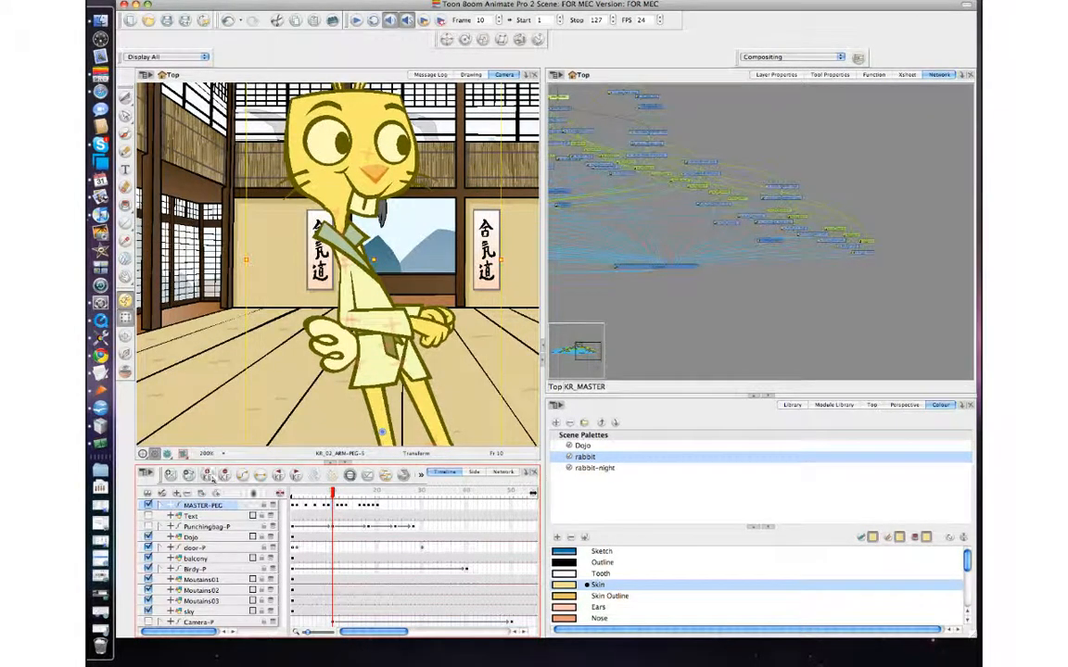
- Space the MASTER-PEG poses two frames apart from frame 8 to frame 18 and set them to stop-motion holds
left_click(325, 506)
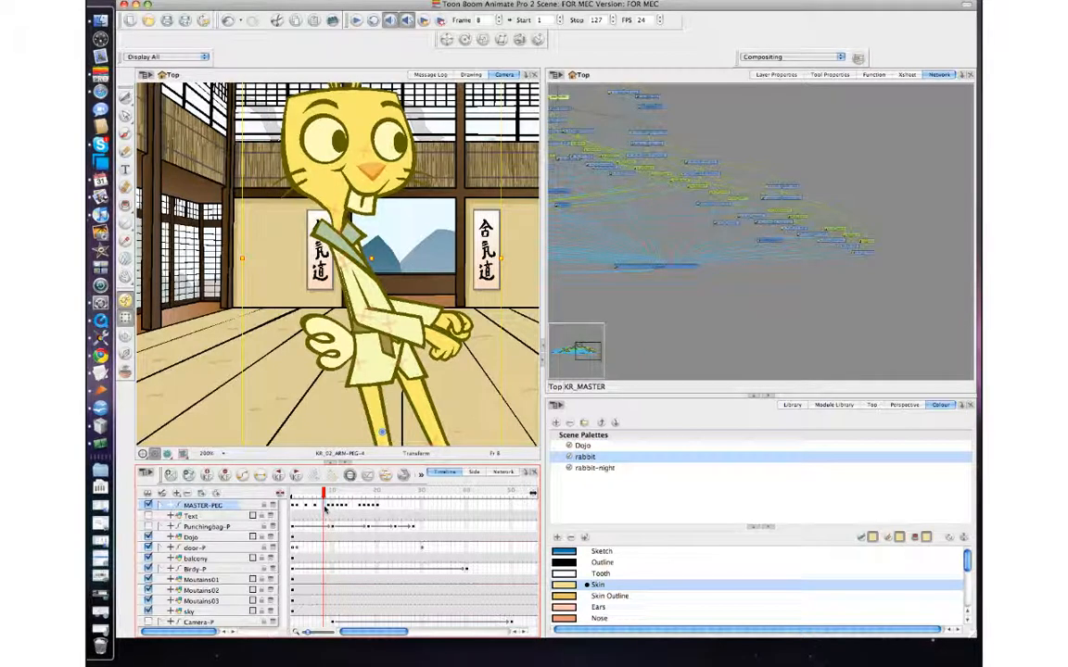
left_click(332, 506)
left_click(341, 507)
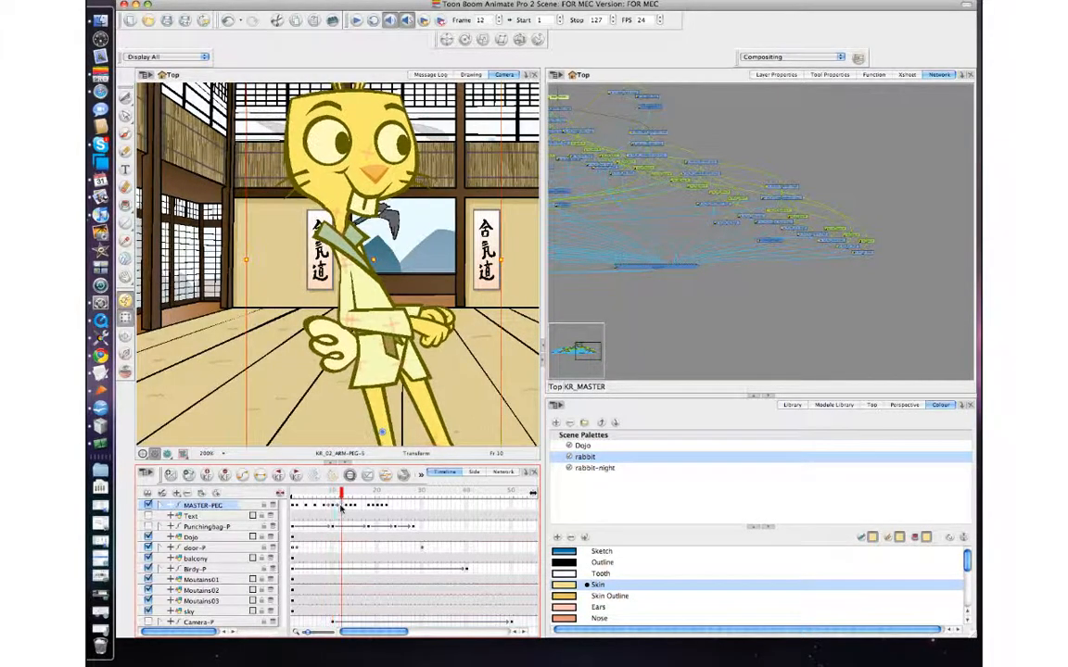
left_click(352, 508)
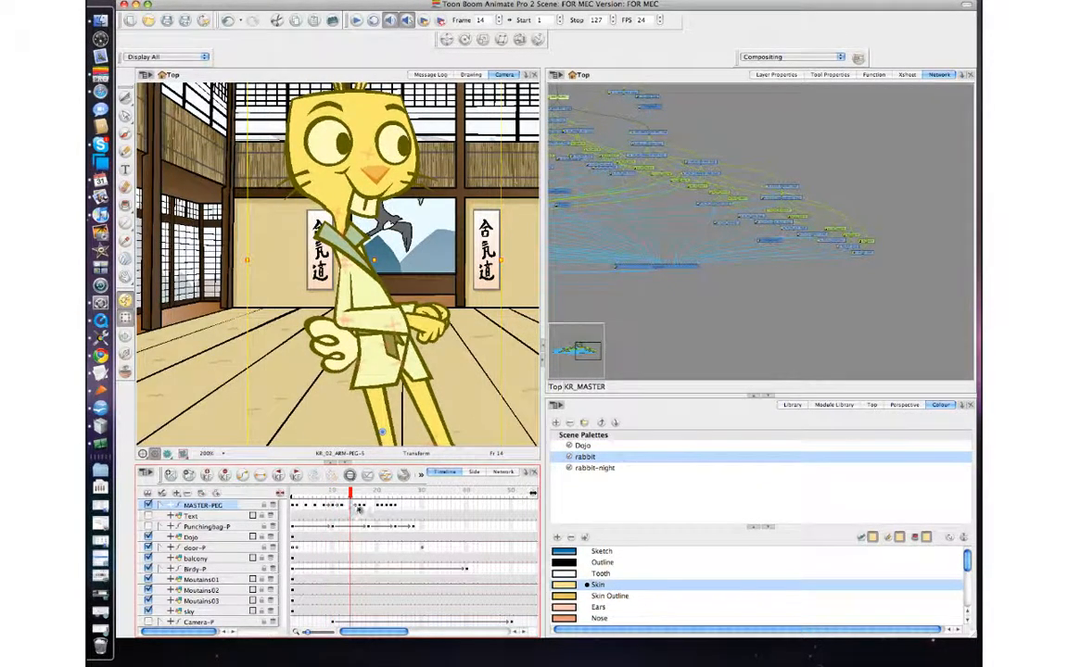
left_click(358, 508)
mouse_move(361, 495)
left_mouse_down()
mouse_move(301, 496)
mouse_move(367, 496)
mouse_move(355, 508)
left_mouse_up()
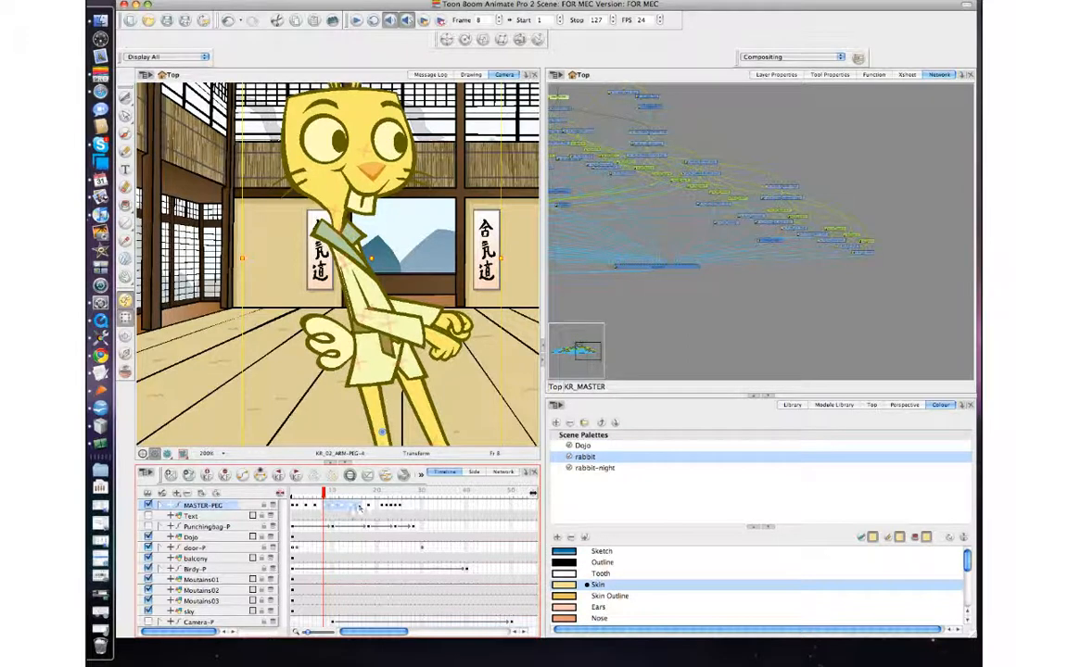
- Set the playback range to frames 2 to 20 and play the retimed motion
left_click(377, 494)
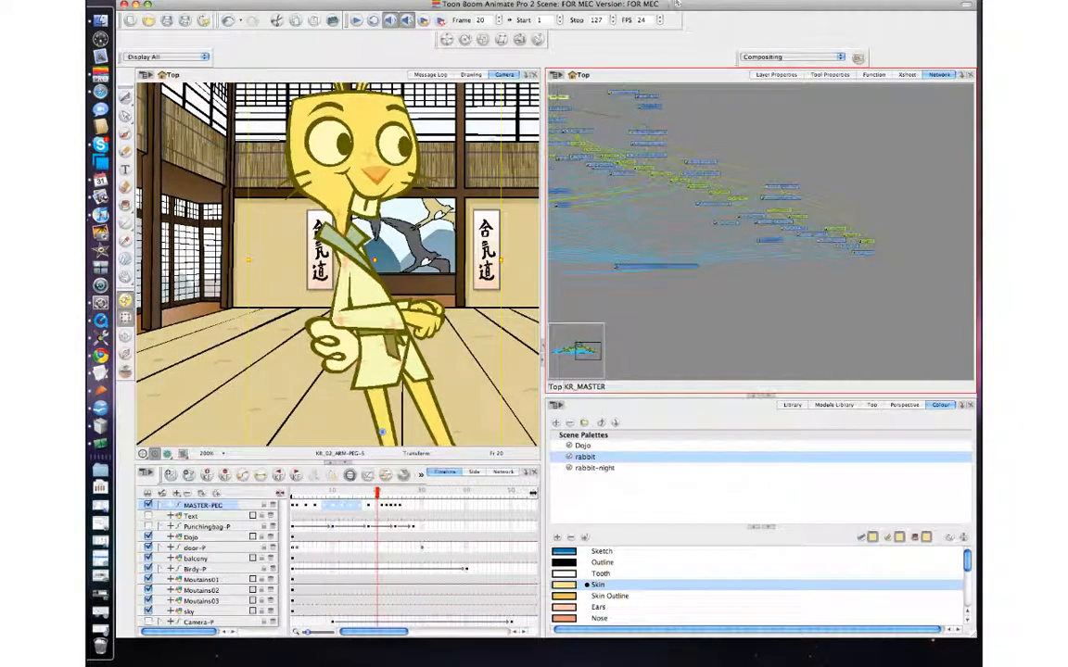
left_click(576, 21)
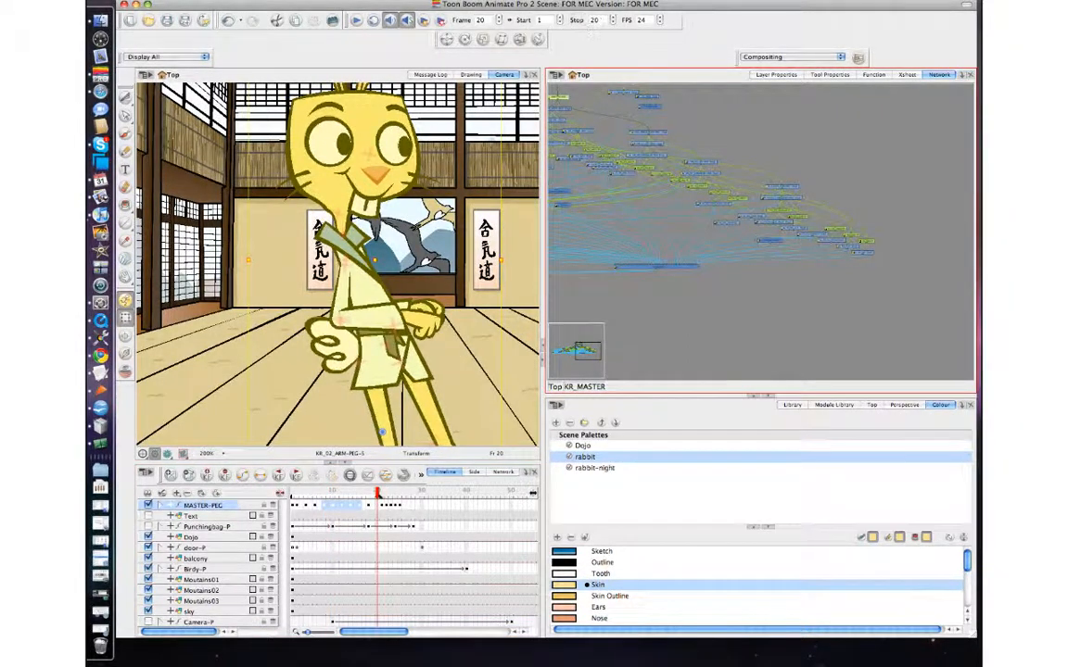
left_click(355, 21)
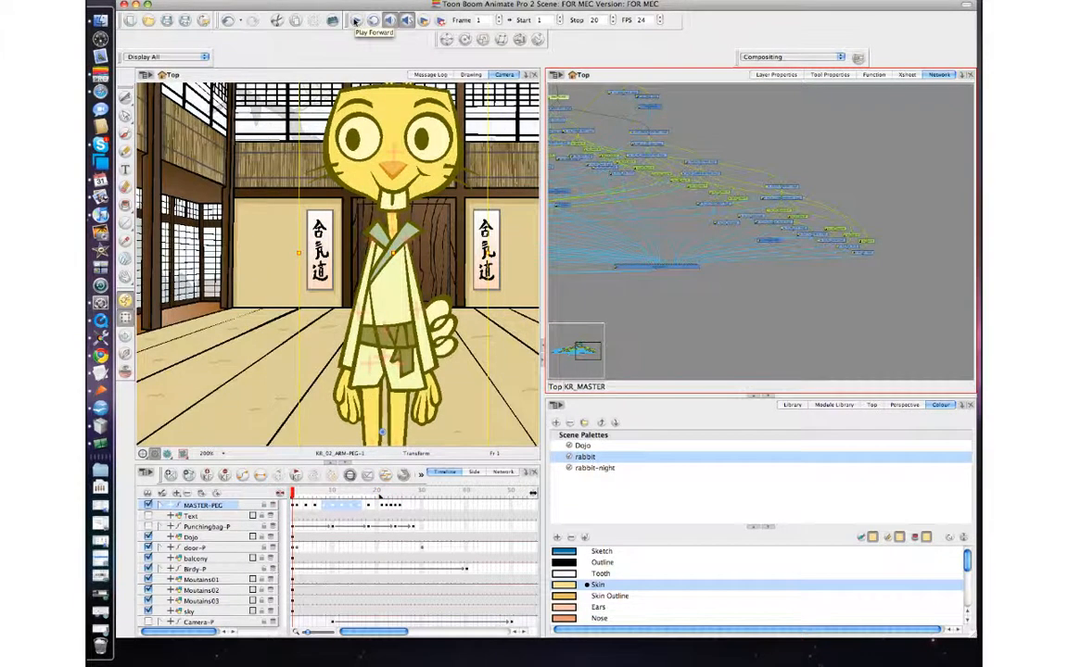
left_click(297, 496)
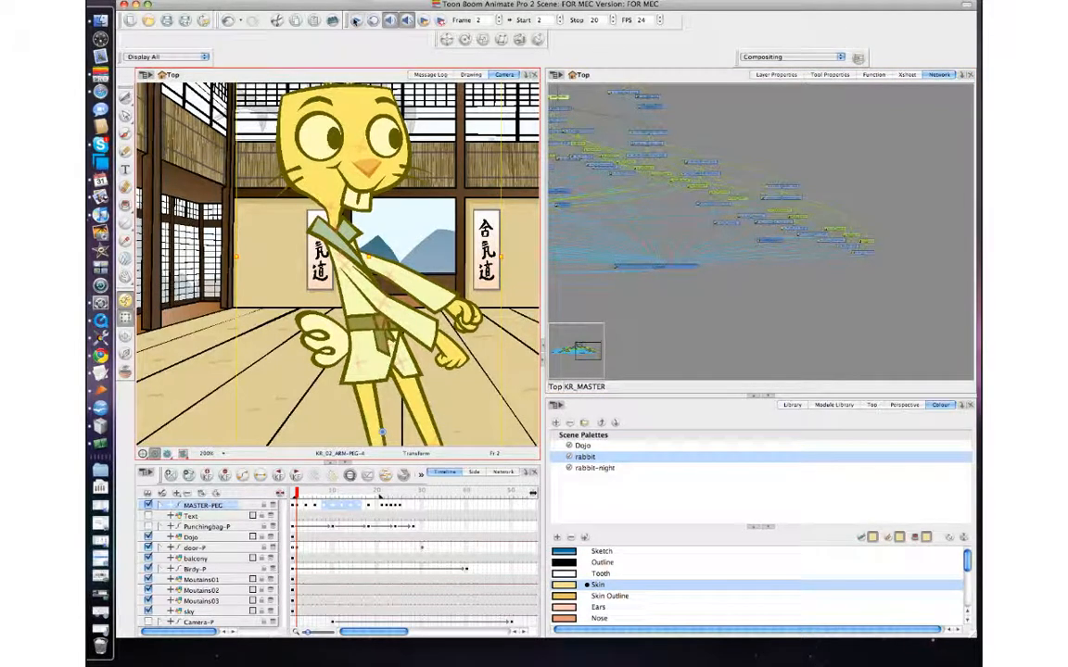
left_click(356, 20)
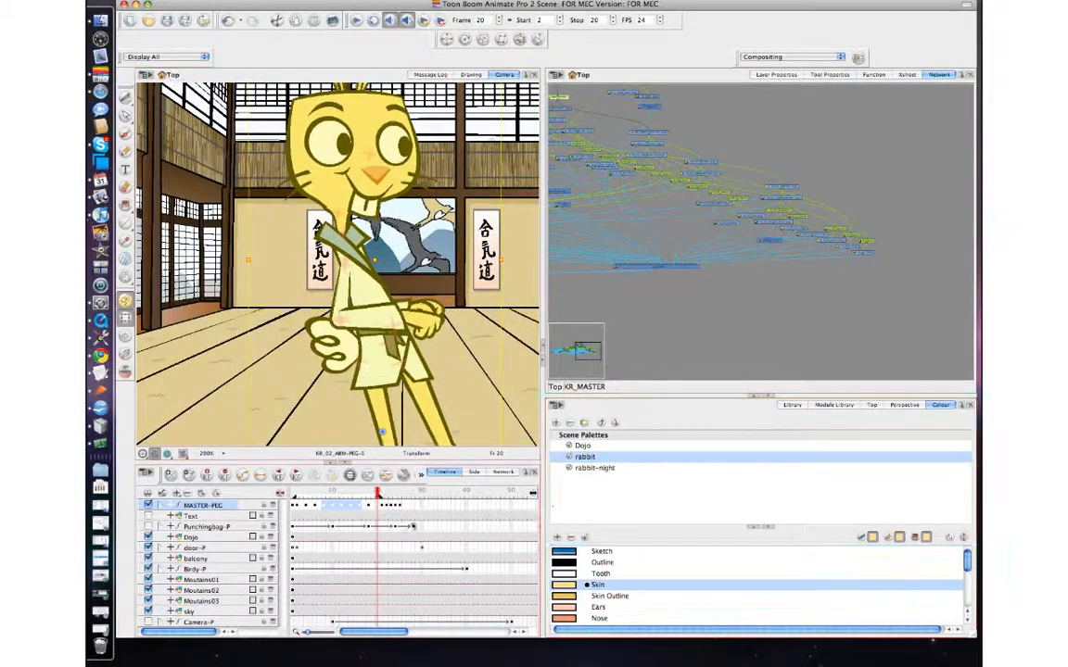
- Move the MASTER-PEG keyframes at frames 12 to 18 two frames earlier, replacing the pose at frame 10
left_click_drag(378, 495, 349, 508)
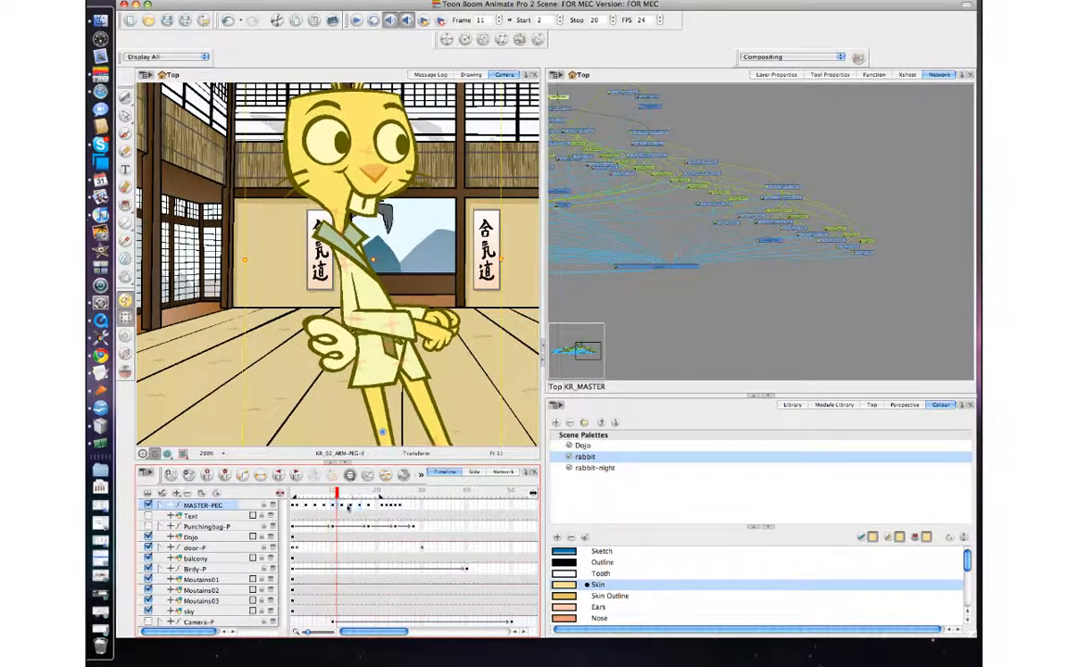
left_click(369, 508)
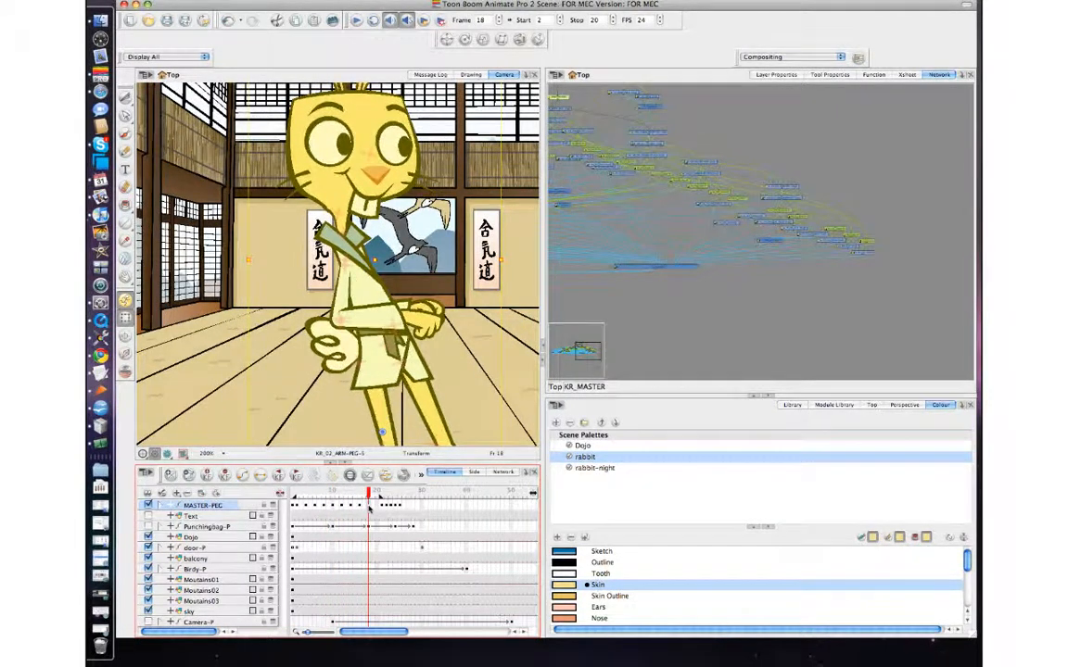
left_click(362, 509)
left_click(351, 509)
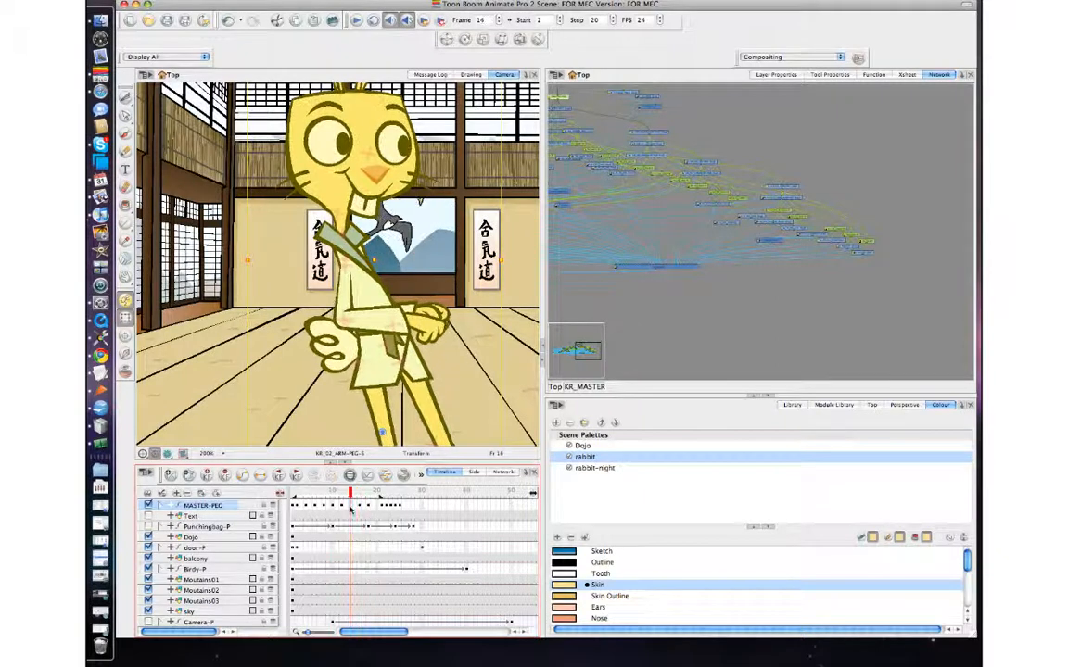
left_click(343, 508)
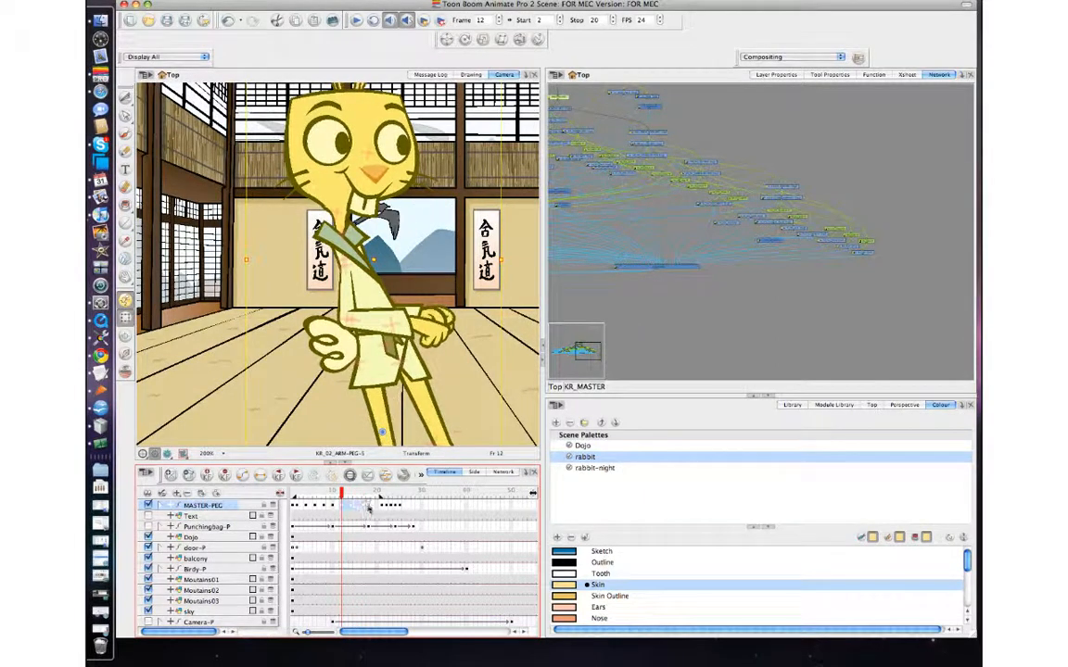
left_click(353, 511)
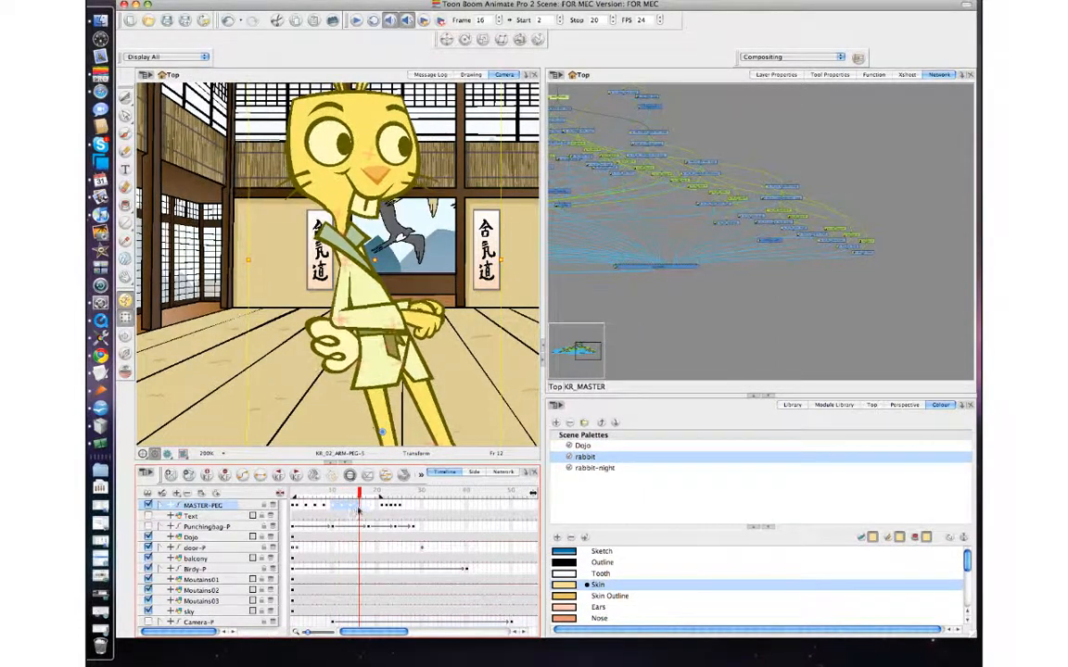
- Try moving the MASTER-PEG keyframes at frames 12 to 16 two frames earlier, and undo that move
left_click(343, 508)
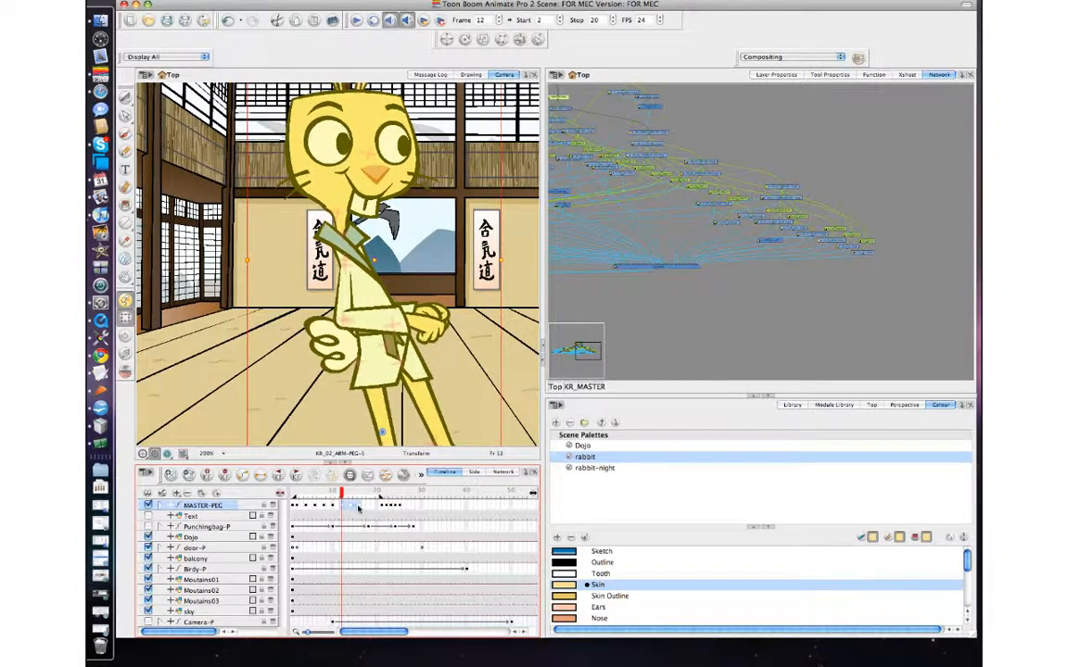
left_click_drag(359, 509, 350, 512)
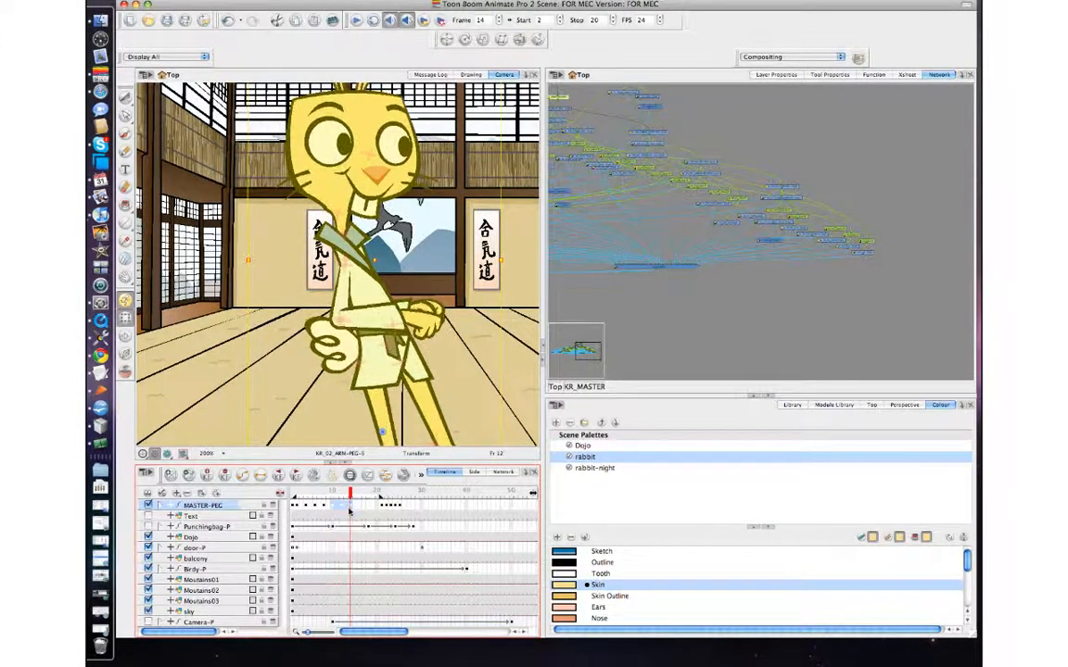
key("Escape")
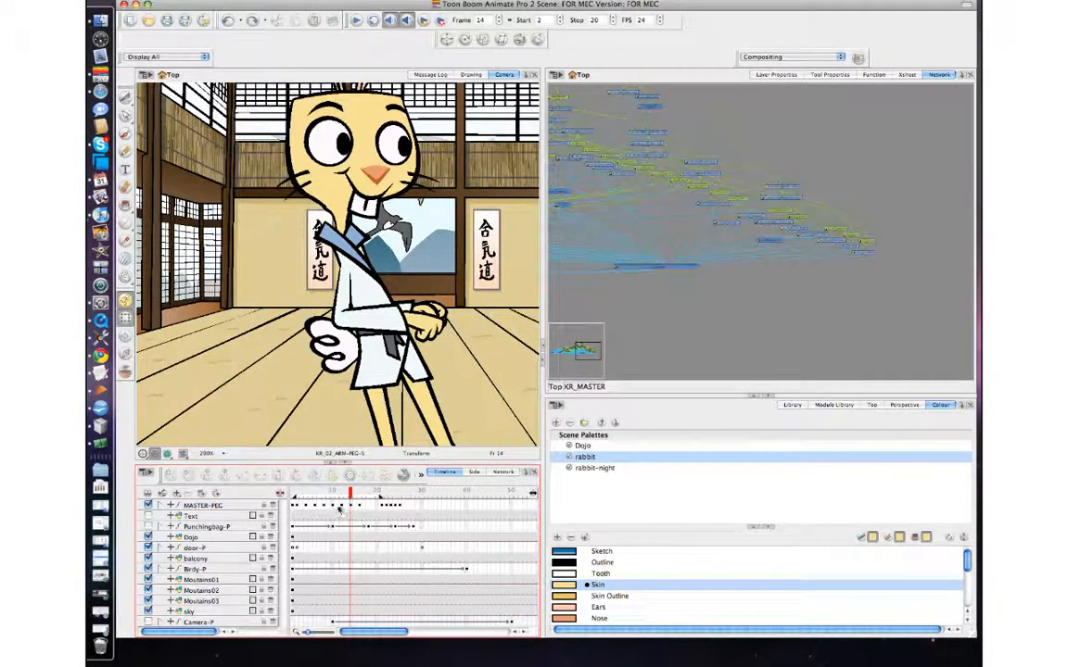
- Move the MASTER-PEG keyframes at frames 12 to 16 one frame earlier
left_click(341, 507)
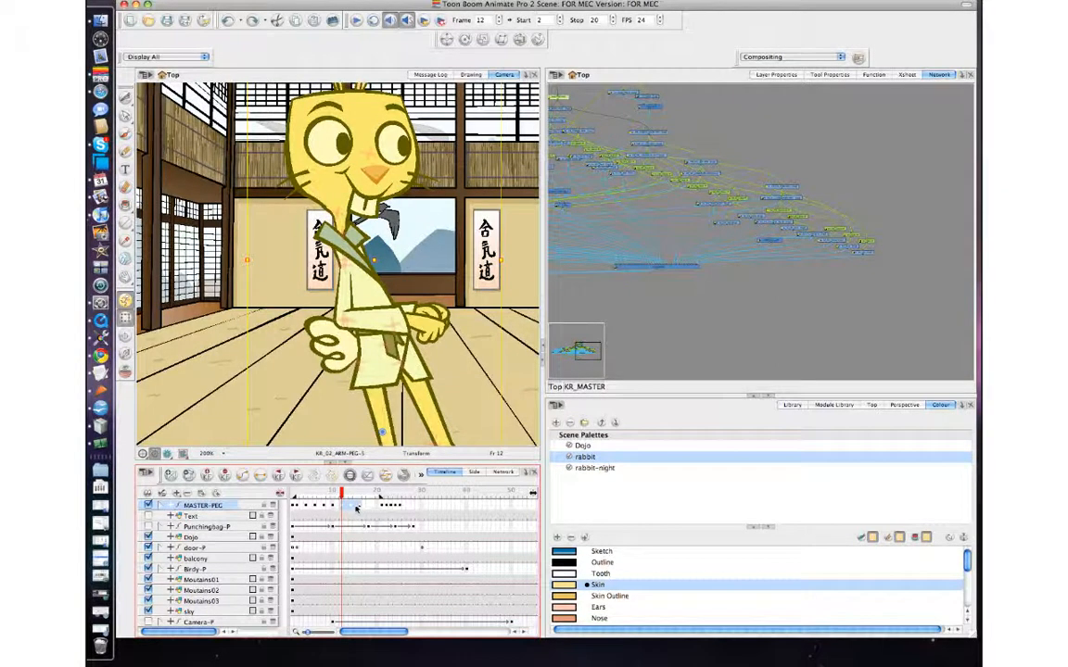
left_click(355, 507)
left_click(620, 299)
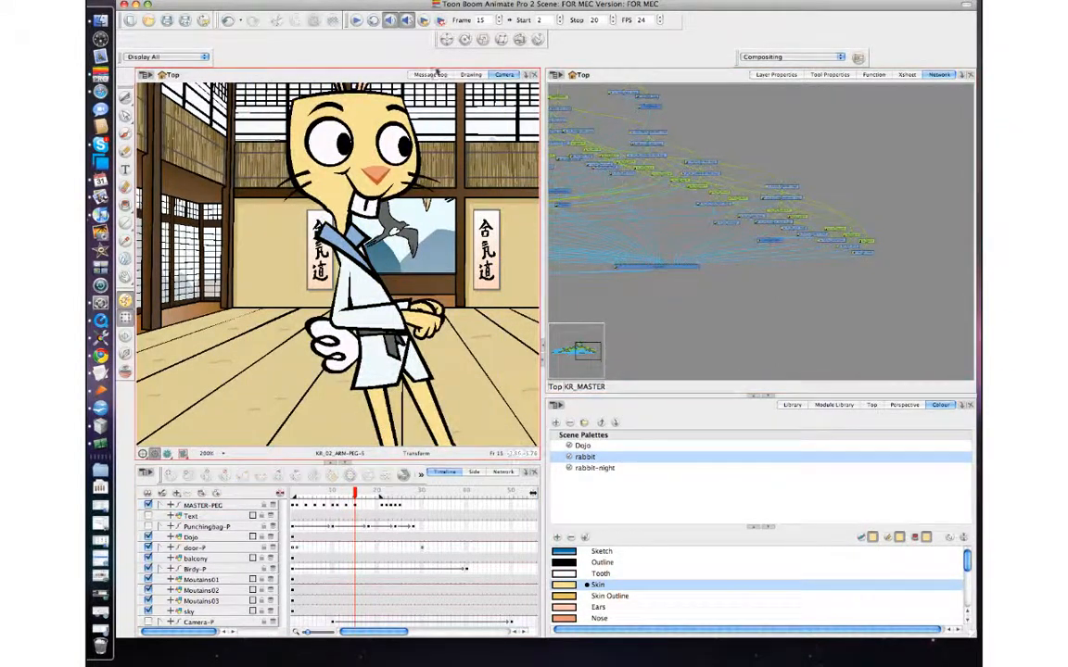
- Play the retimed motion over frames 2 to 20 and replay it with the rabbit's whole body in view
left_click(358, 20)
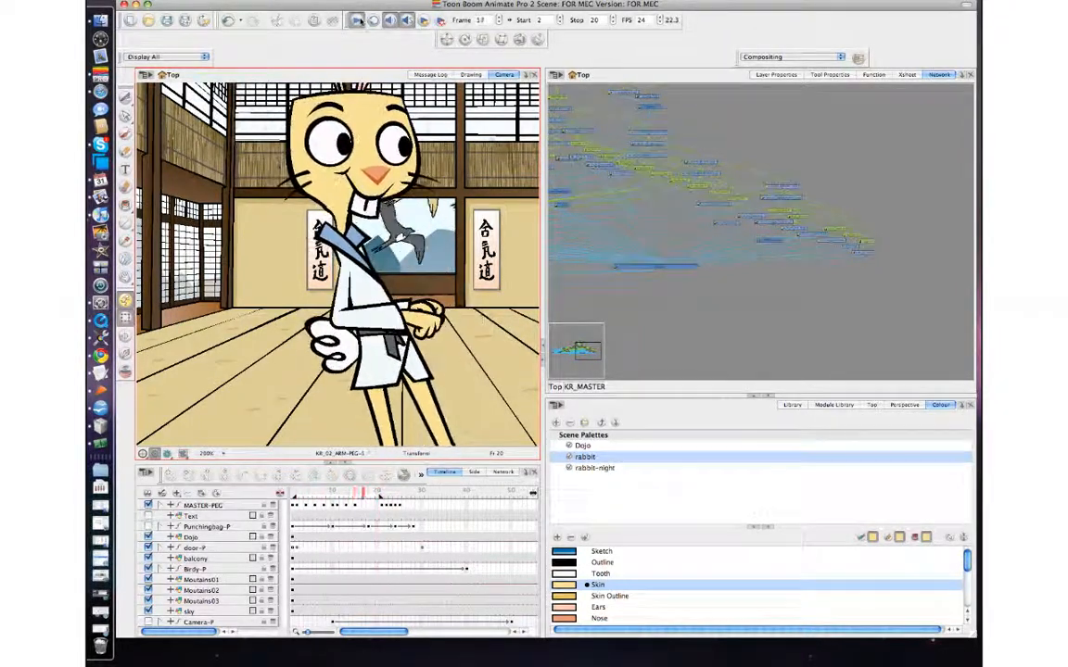
key("1")
key("1")
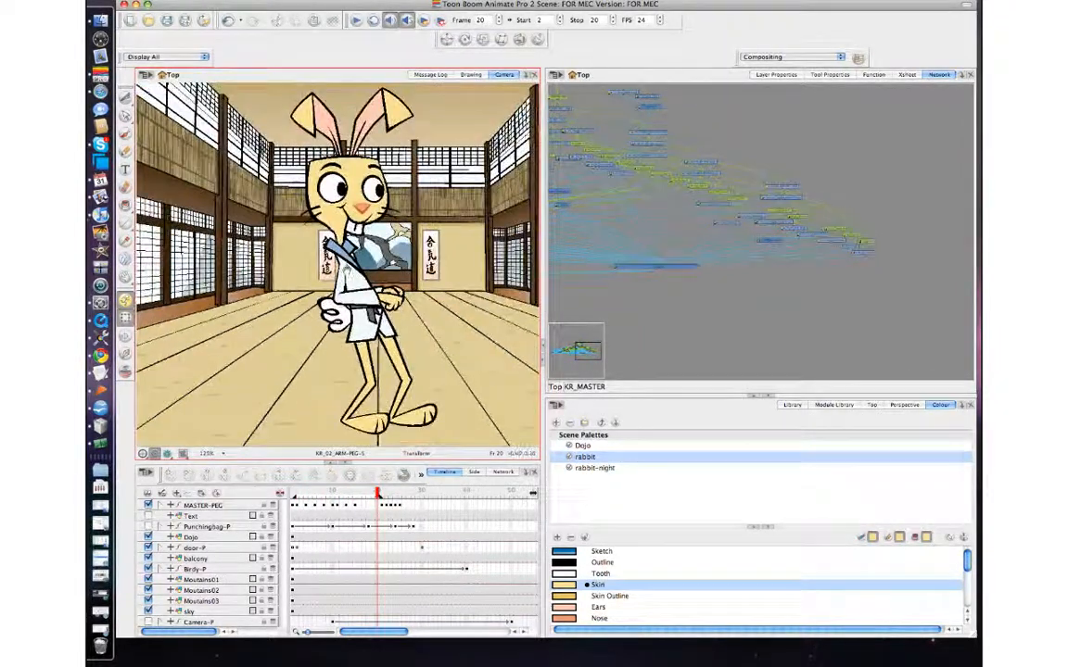
left_click_drag(347, 271, 356, 219)
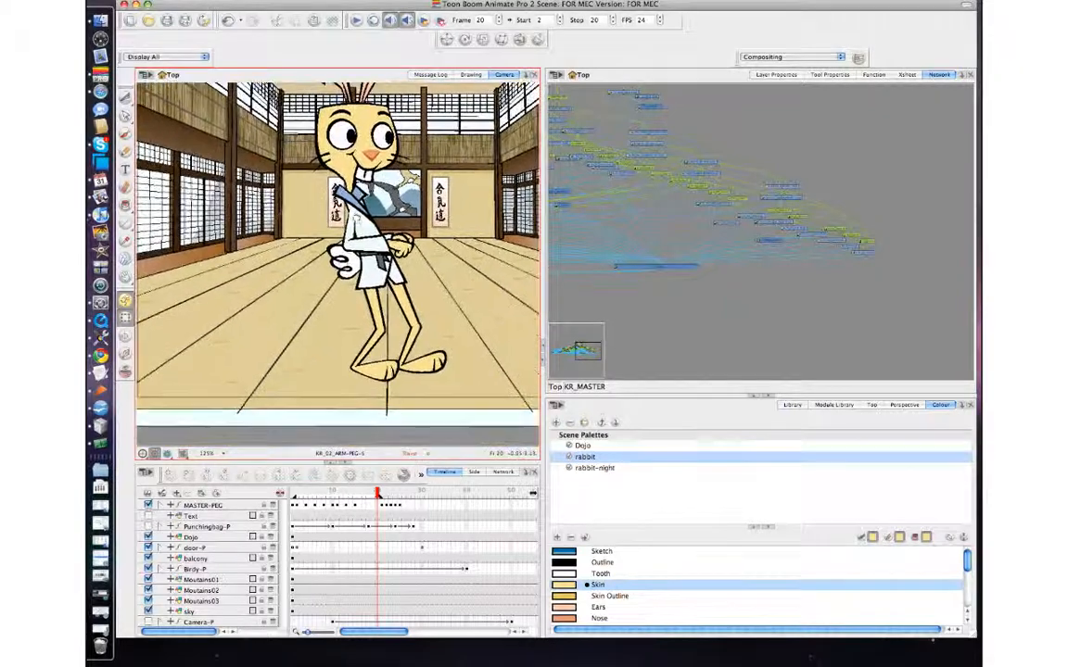
left_click(362, 26)
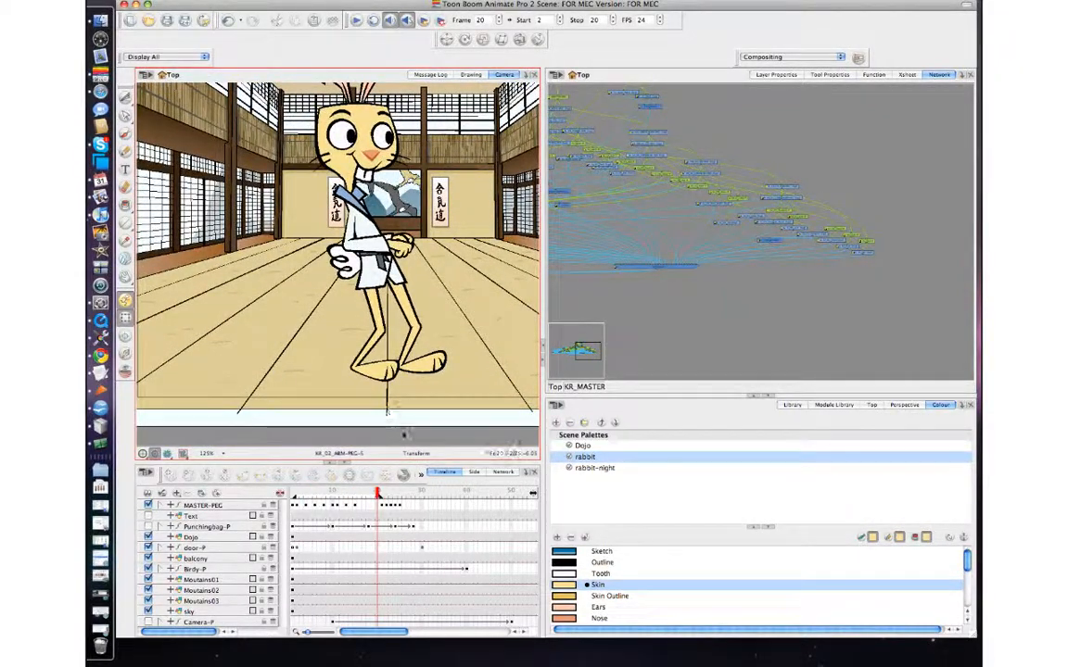
- Shift the MASTER-PEG keyframes from frame 2 through frame 15 one frame earlier, replacing the pose at frame 1
left_click(377, 492)
left_click(382, 507)
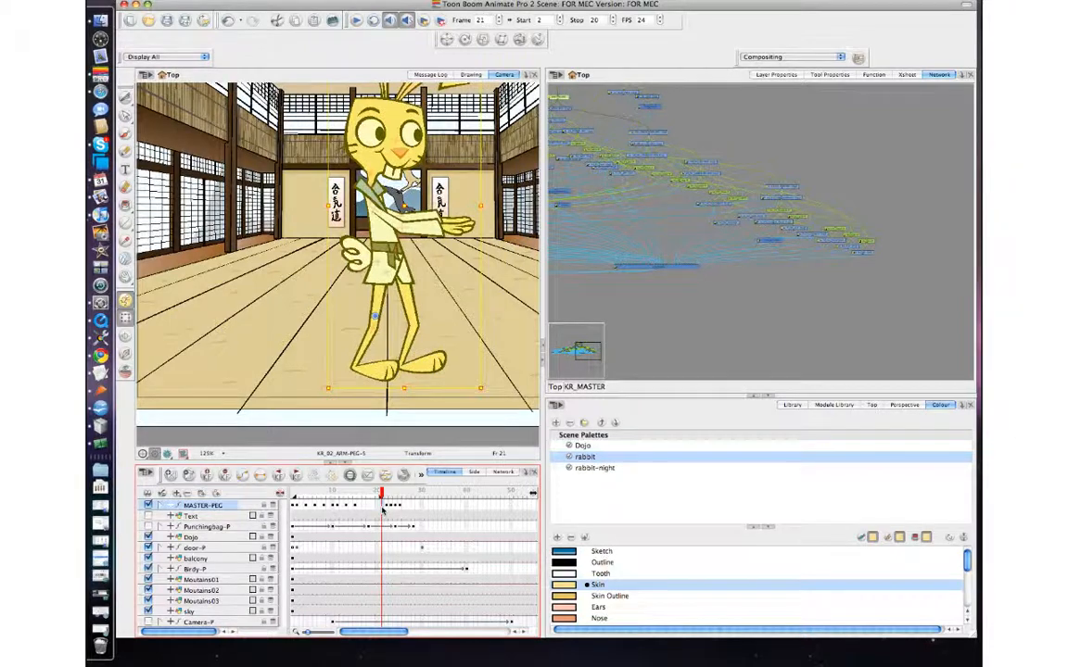
left_click_drag(381, 494, 338, 506)
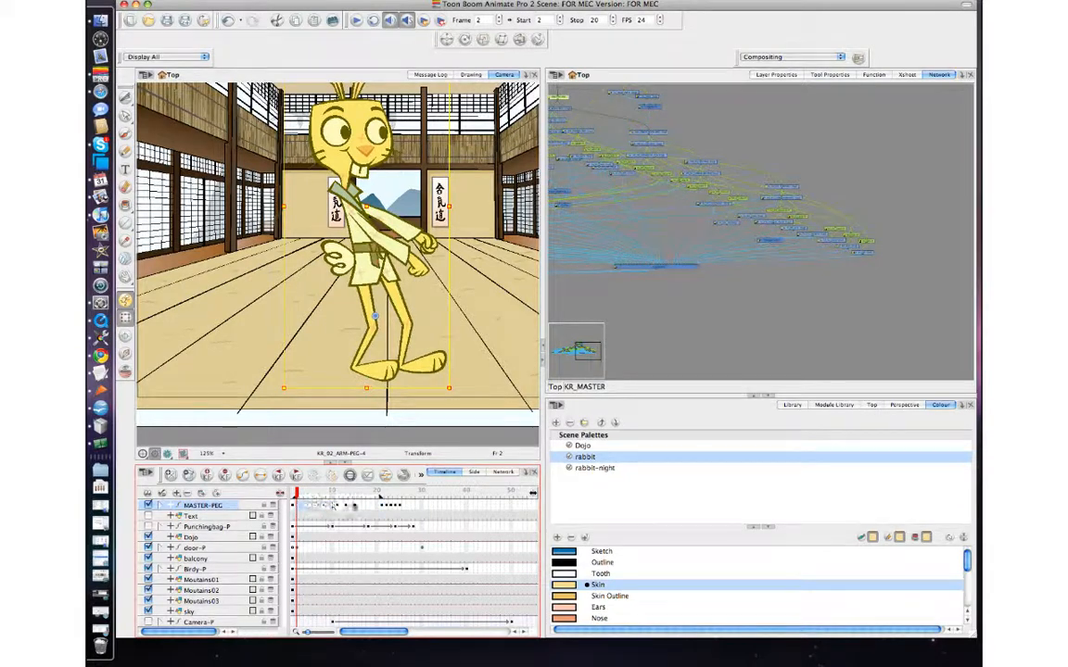
left_click(349, 493)
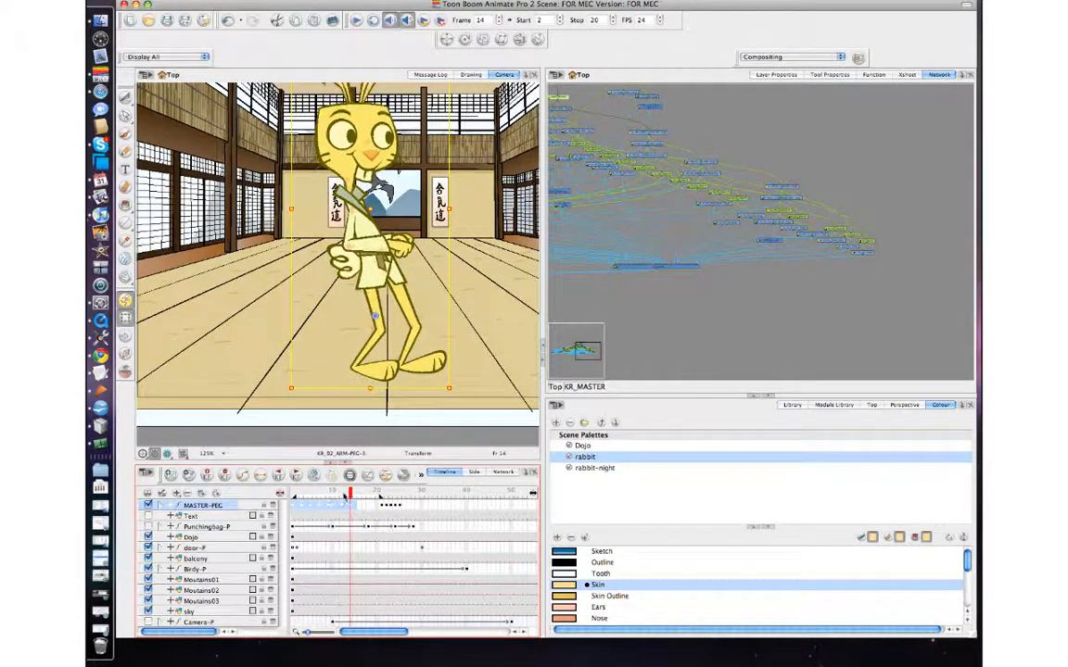
- Set the playback stop to frame 15 and play the shortened motion
left_click_drag(357, 499, 358, 500)
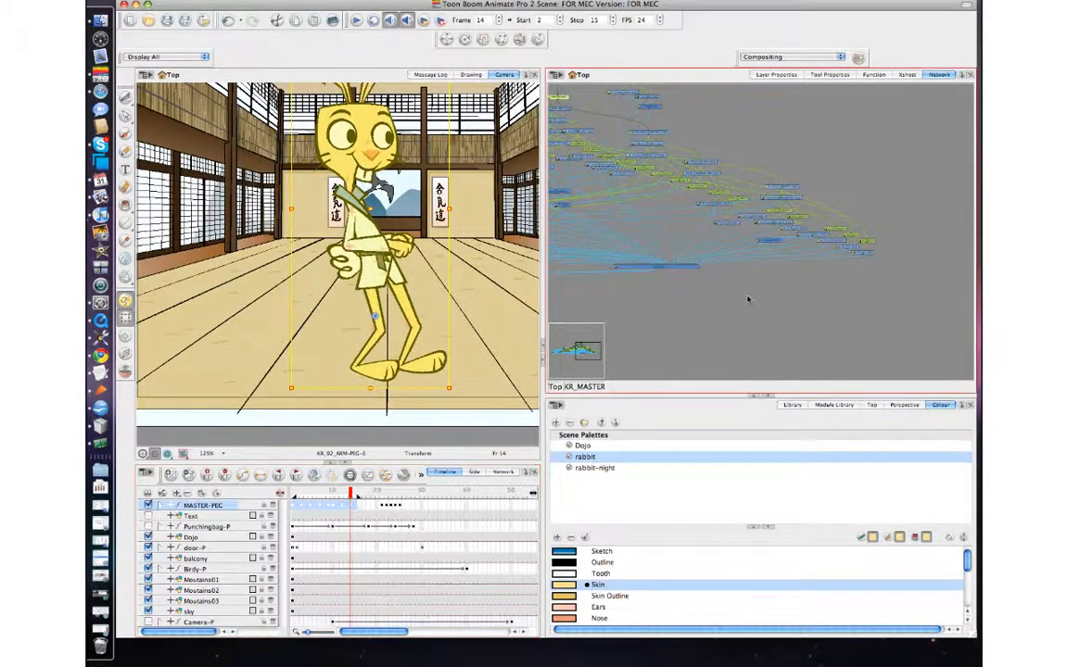
left_click(748, 299)
left_click(358, 22)
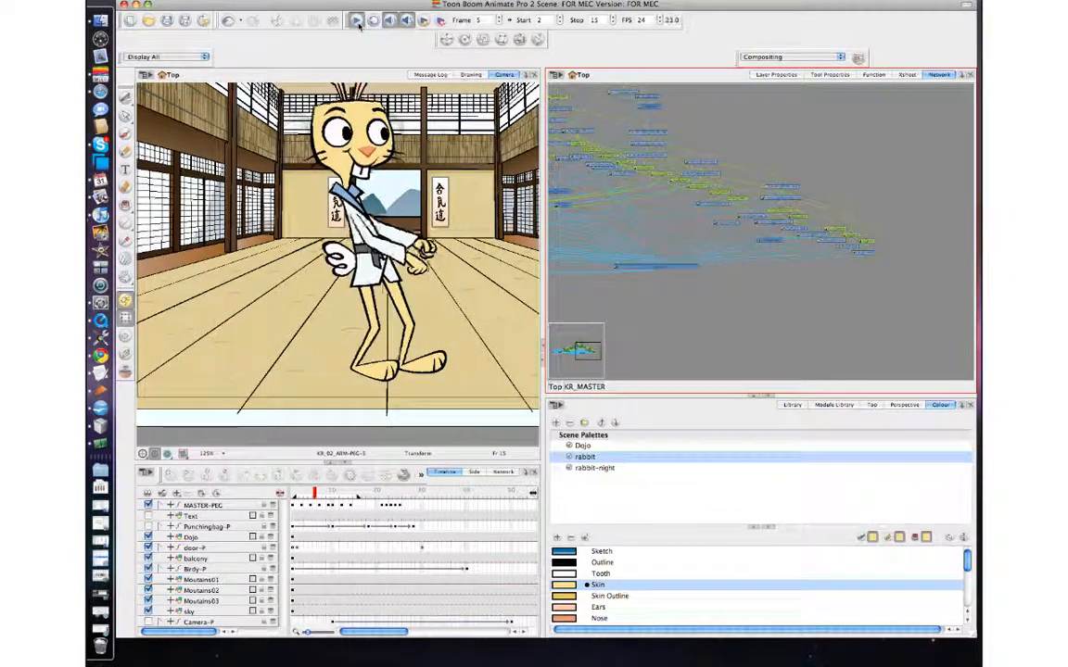
left_click(359, 23)
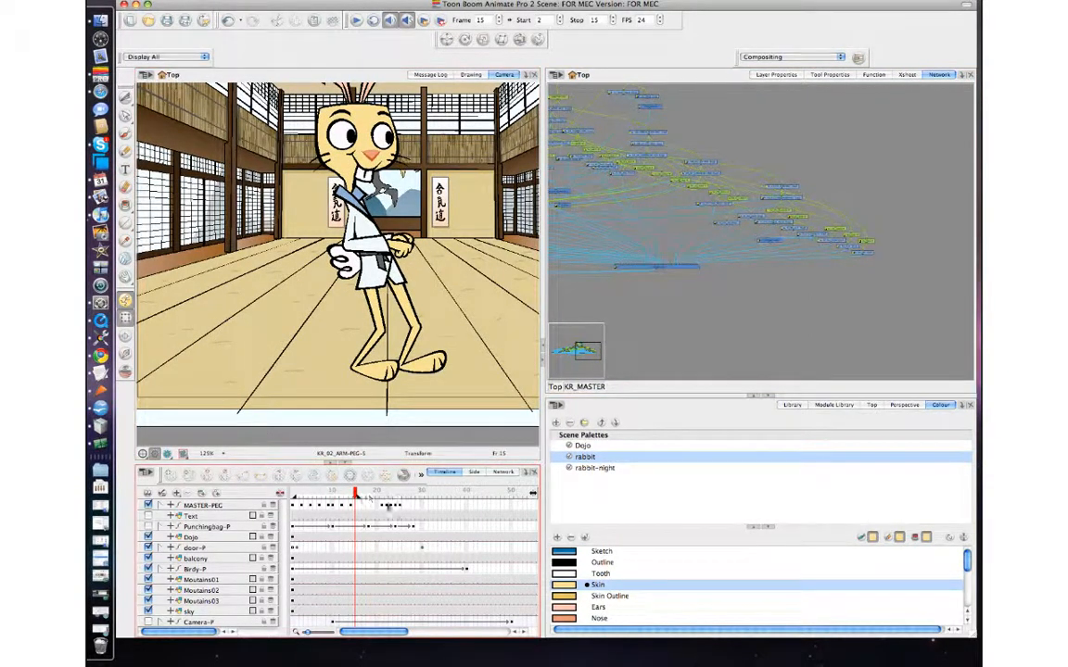
- Move the MASTER-PEG keyframe at frame 21 to frame 16 and set it to a stop-motion hold
left_click(381, 507)
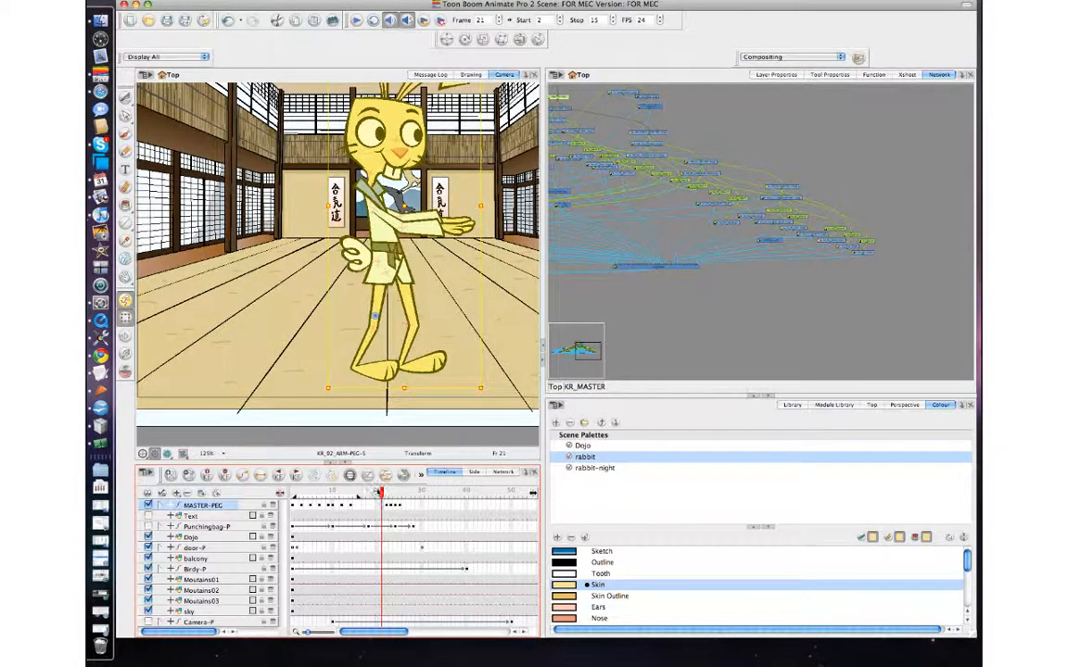
mouse_move(381, 492)
left_mouse_down()
mouse_move(273, 492)
mouse_move(388, 492)
mouse_move(378, 496)
mouse_move(383, 509)
left_mouse_up()
left_click(358, 511)
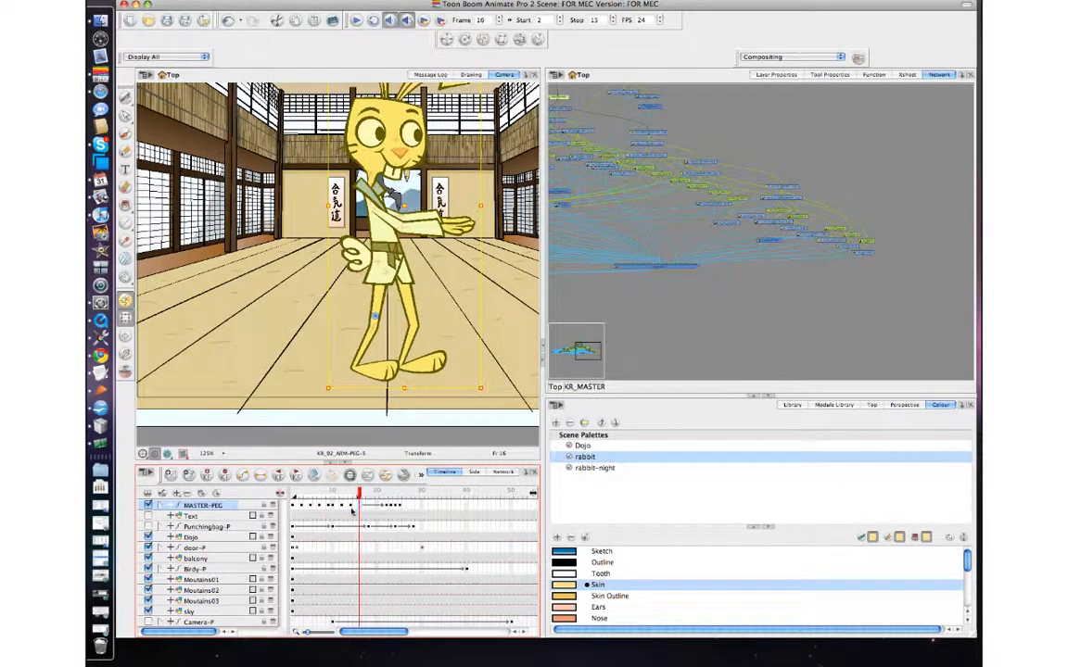
left_click(351, 509)
left_click(372, 508)
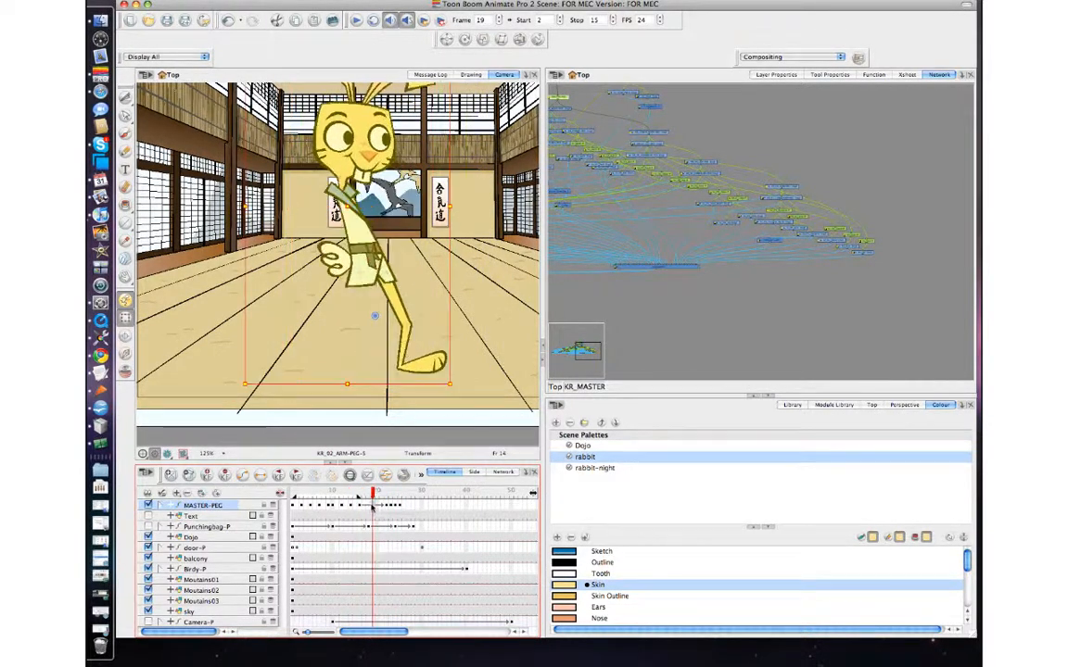
left_click(261, 477)
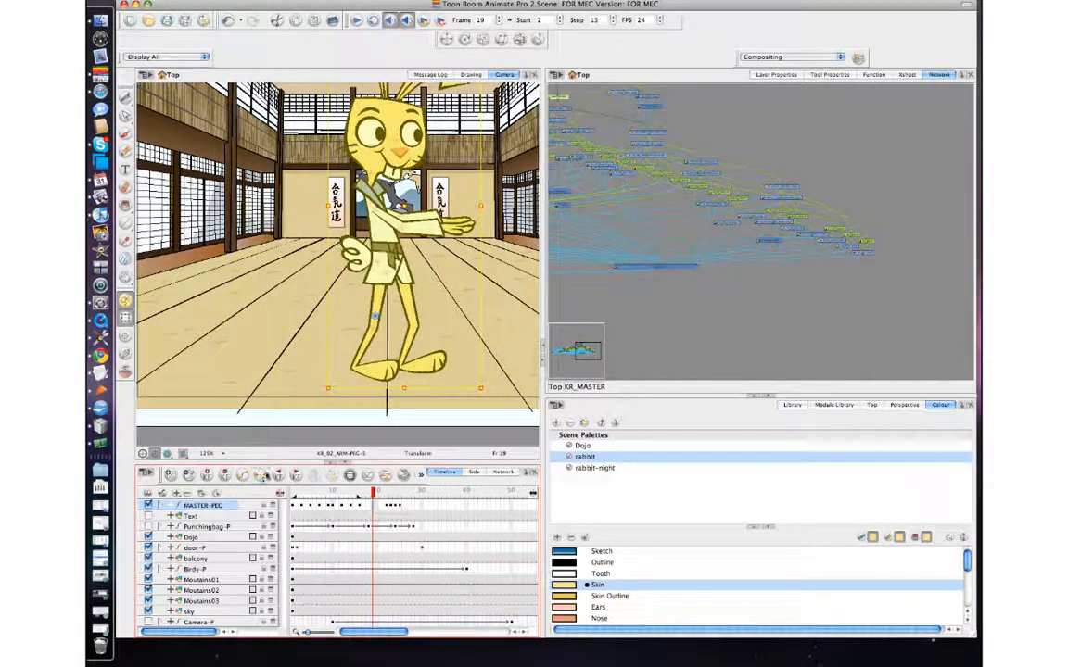
left_click(359, 508)
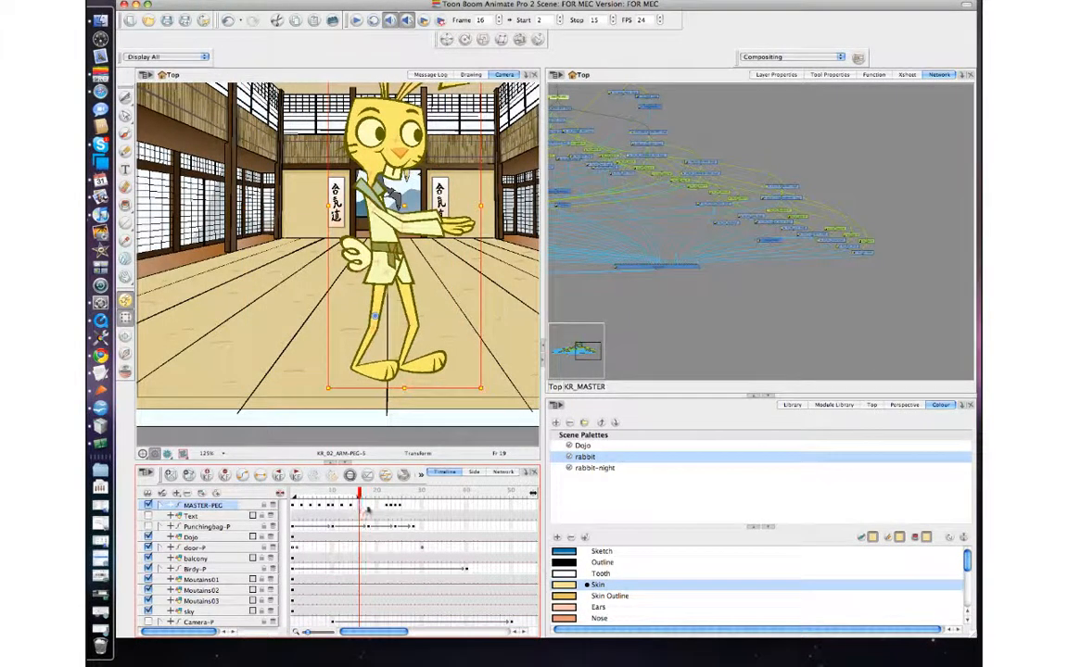
- Go to frame 15 and compare the rabbit's pose across the frames from 10 to 16
left_click_drag(360, 494, 355, 497)
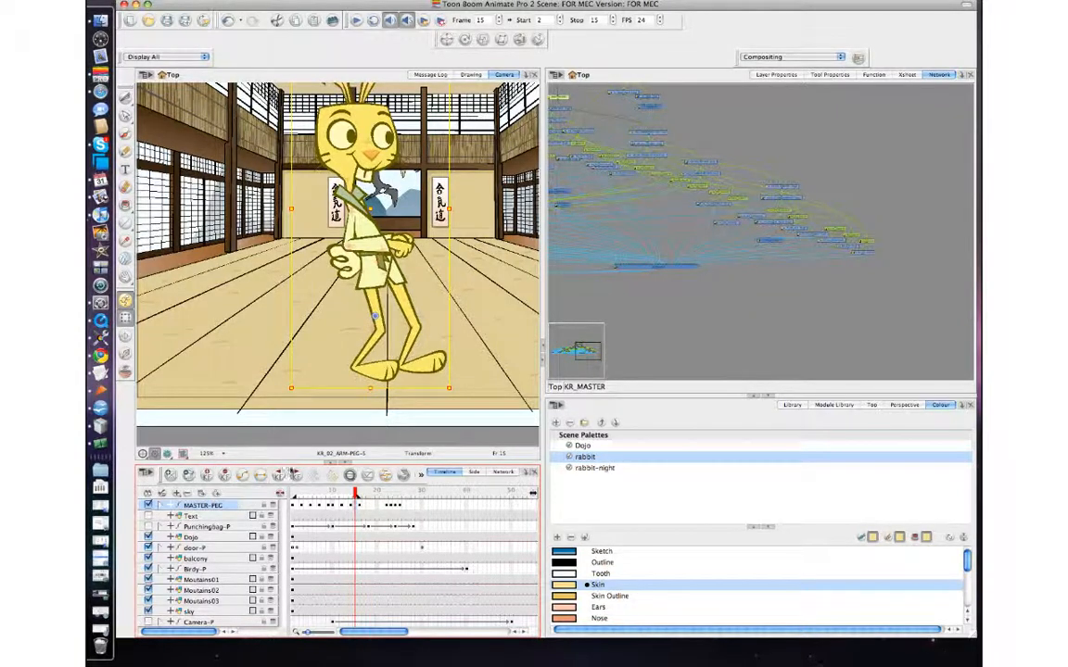
key("comma")
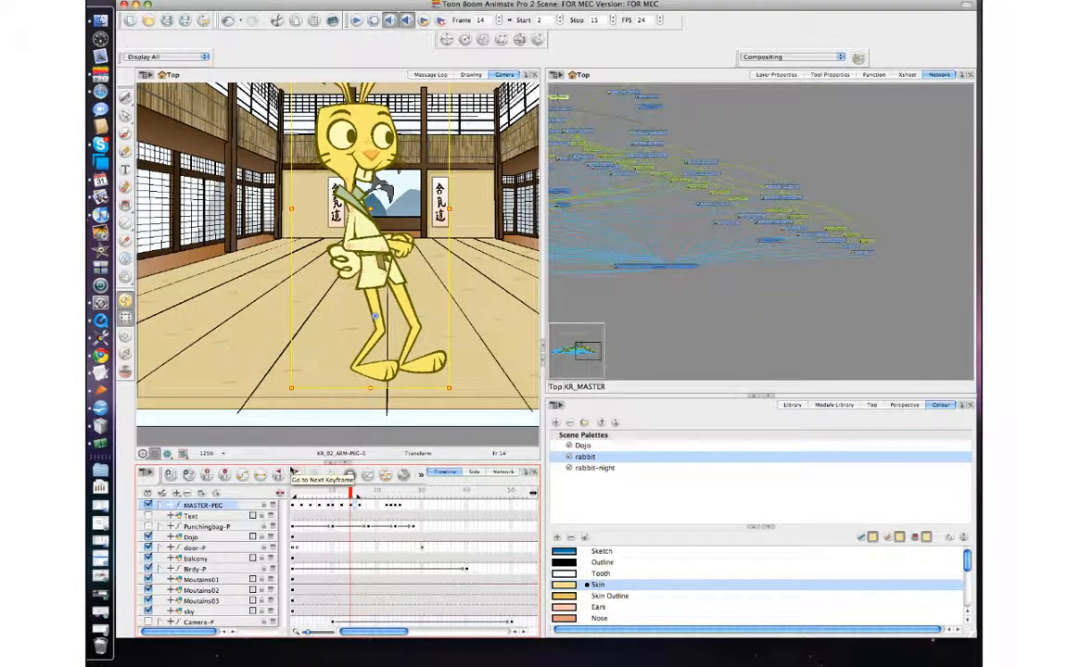
key("period")
key("comma")
key("comma")
key("comma")
key("comma")
key("period")
key("period")
key("period")
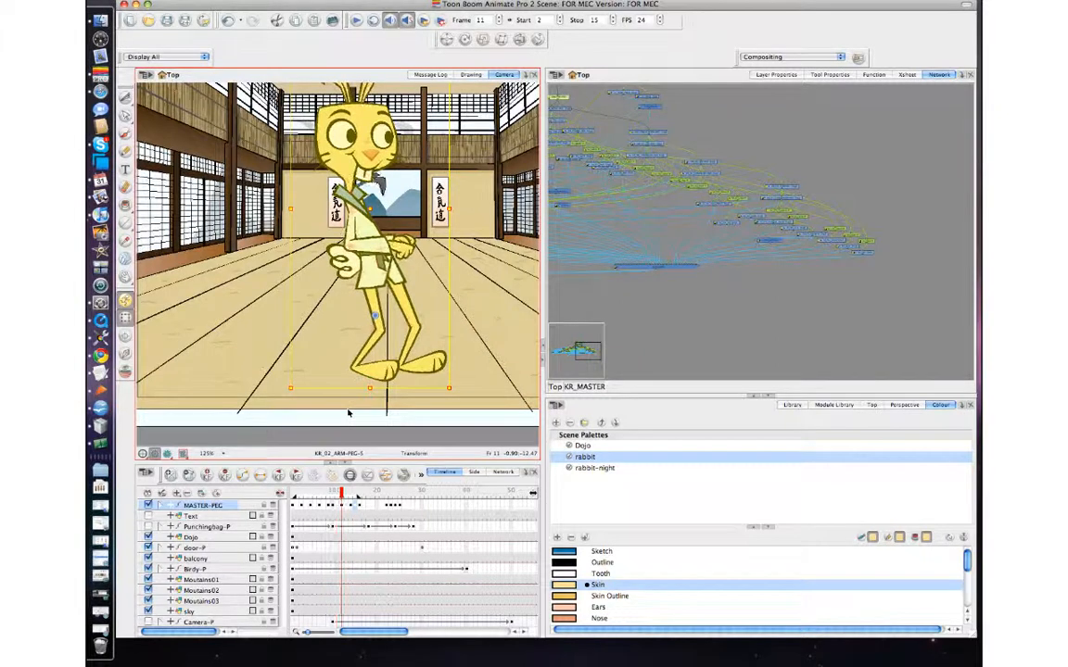
key("period")
key("period")
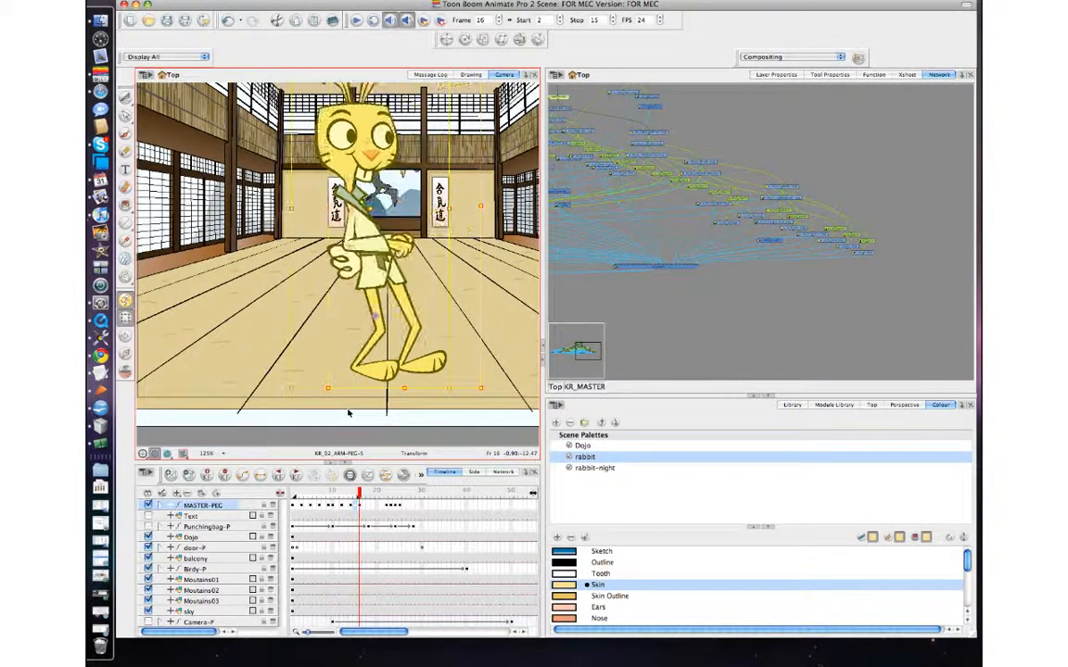
key("comma")
key("comma")
- Select the rabbit's whole upper body (KR_UPPER_BODY-PEG) and shift it slightly forward and down at frame 15
left_click(348, 139)
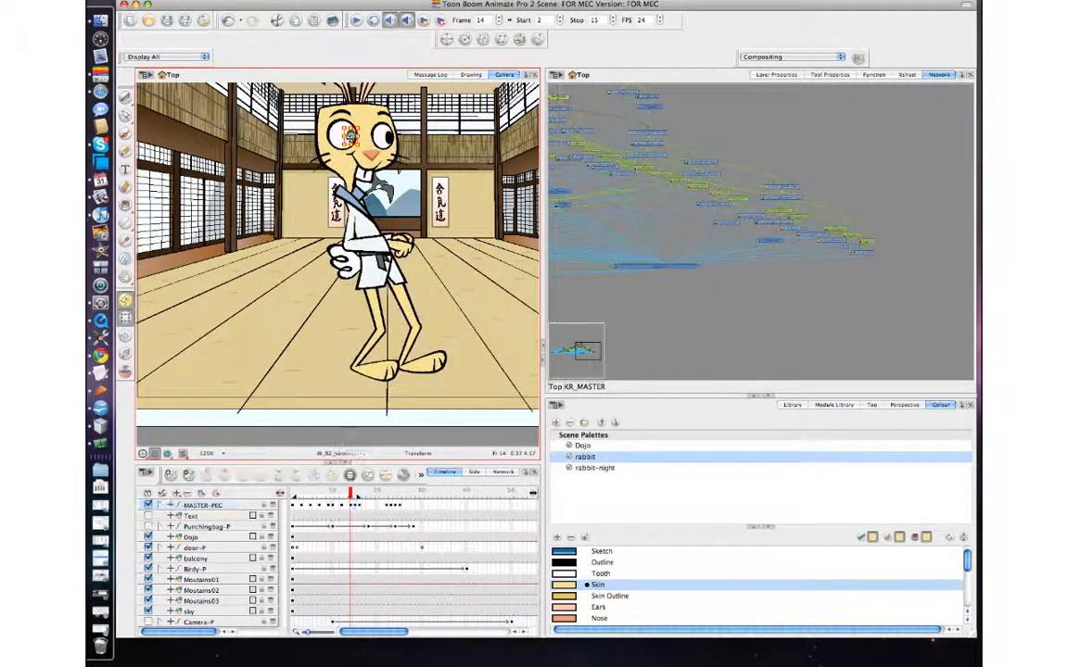
key("b")
key("b")
key("b")
key("b")
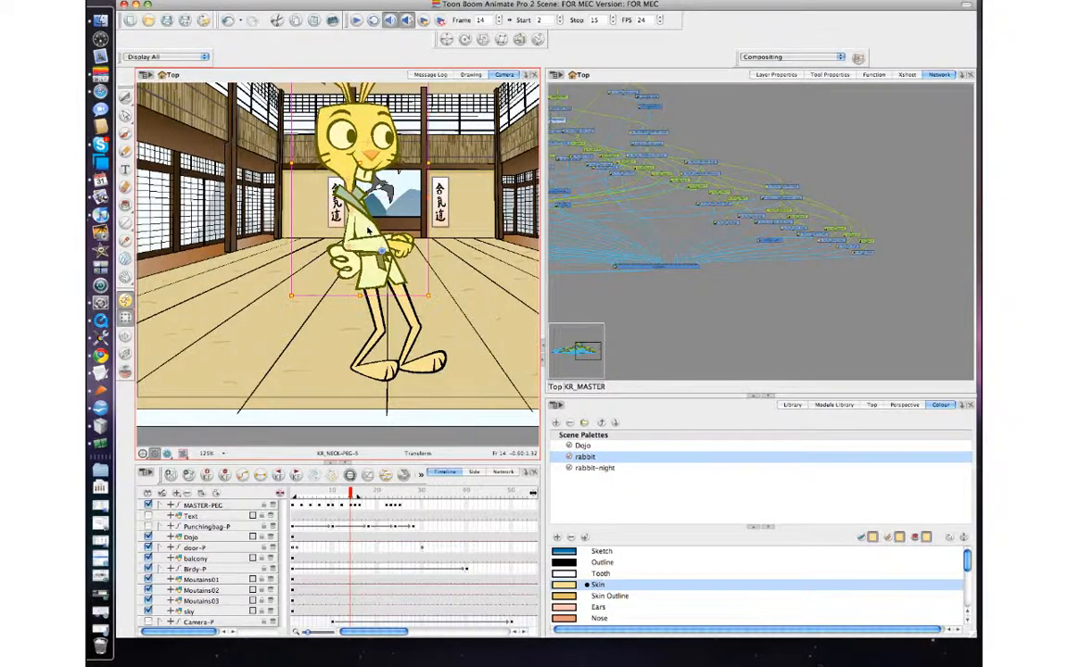
key("comma")
key("period")
key("period")
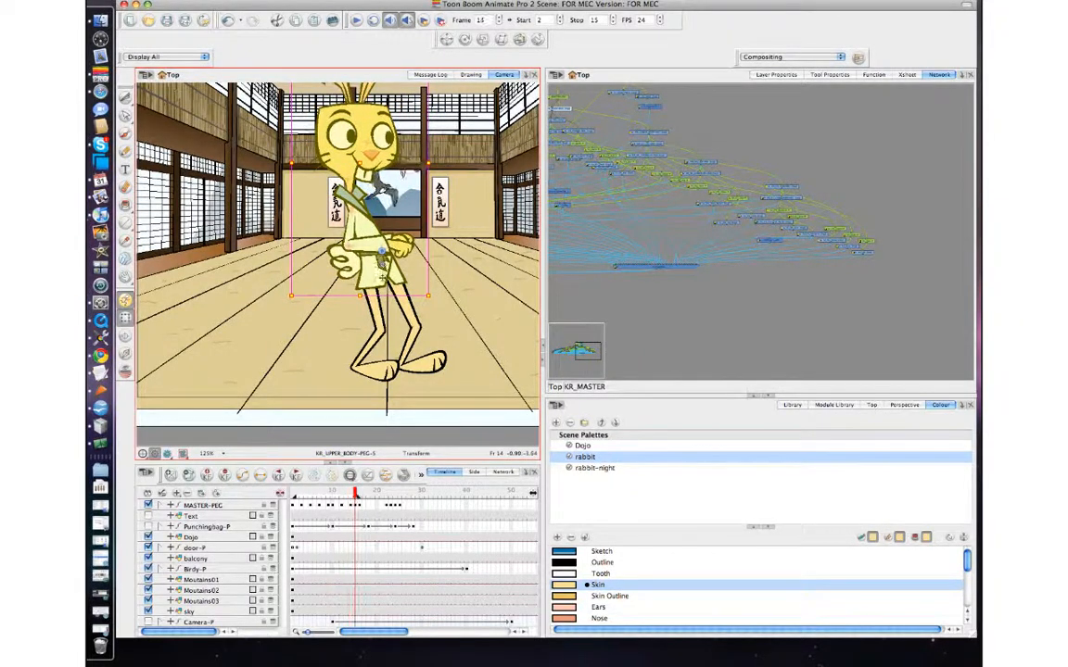
left_click_drag(383, 281, 389, 286)
key("period")
key("comma")
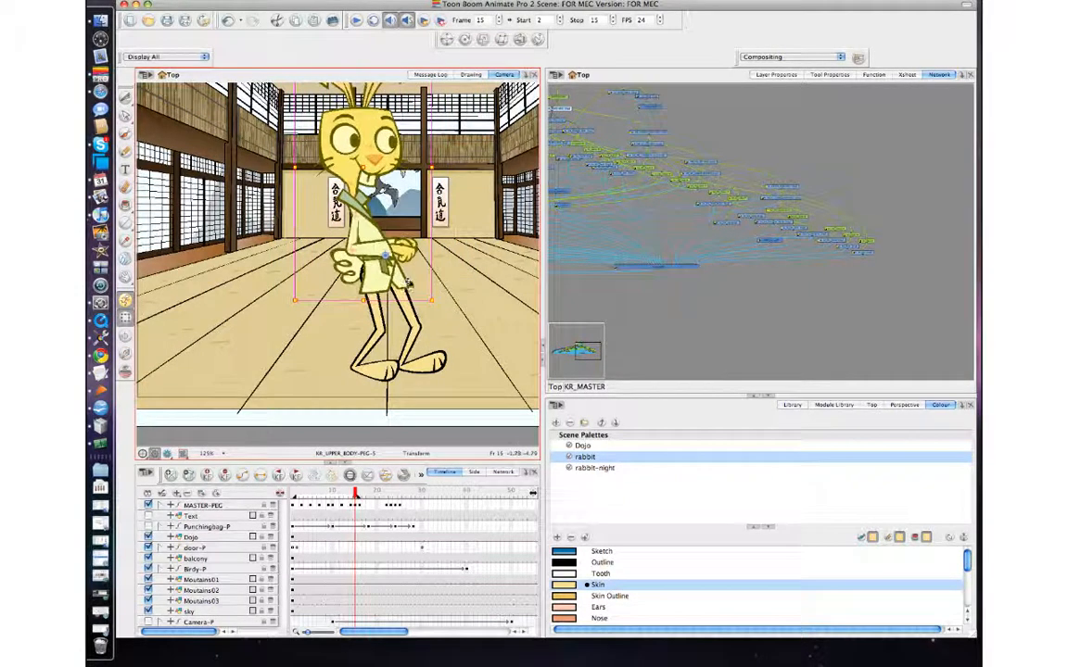
- Rotate the near arm (KR_02_ARM-PEG) slightly upward at frame 15 and compare it with the neighbouring frames
left_click(367, 256)
key("b")
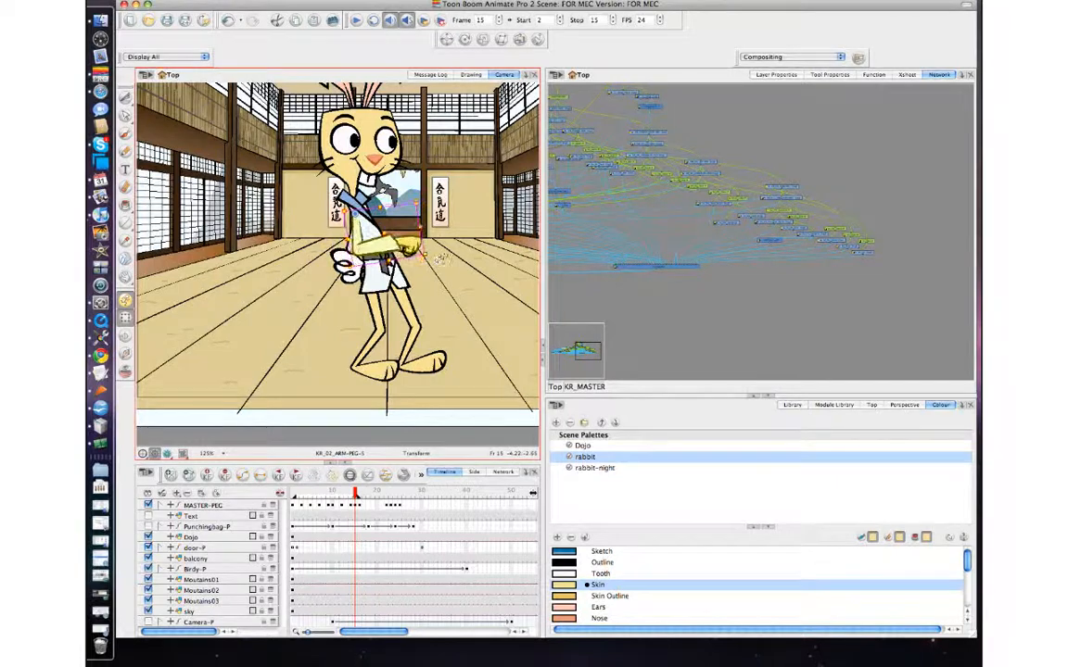
key("comma")
key("period")
key("period")
key("comma")
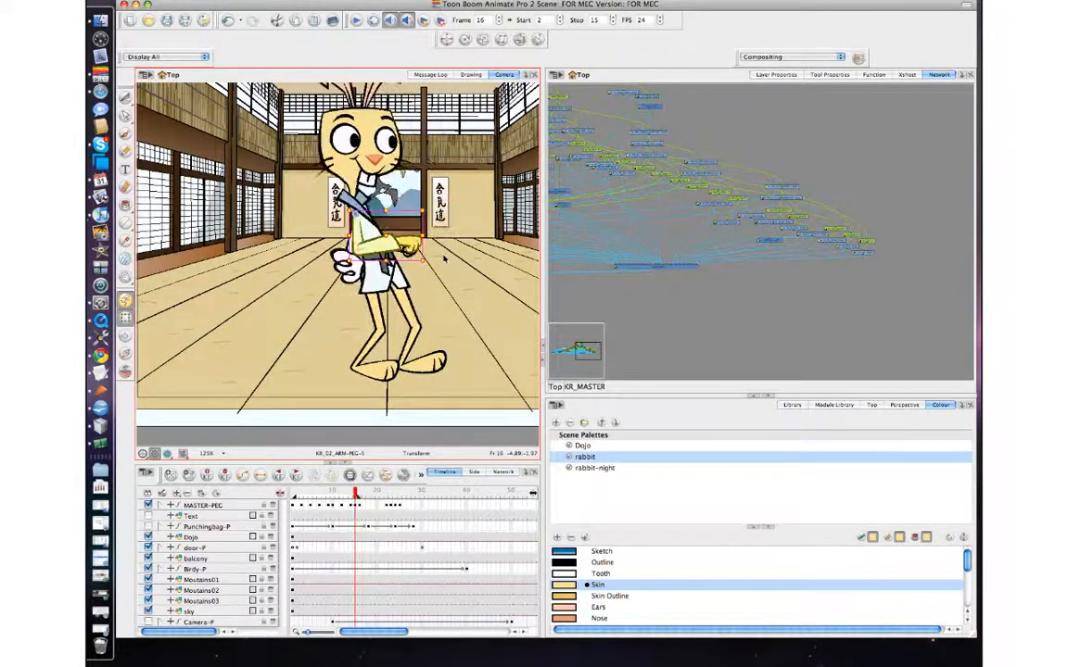
key("comma")
key("period")
- Rotate the front thigh (kr_01_leg) slightly forward and shift it down to follow the hips at frame 15
left_click(409, 303)
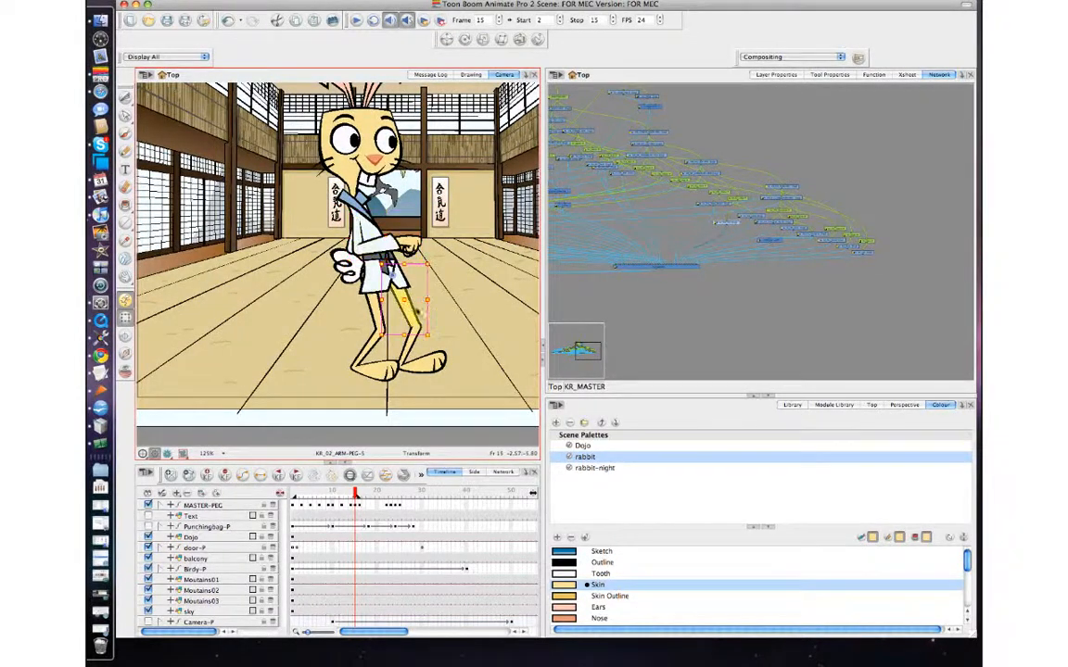
key("2")
key("2")
key("2")
key("2")
left_click_drag(425, 314, 363, 260)
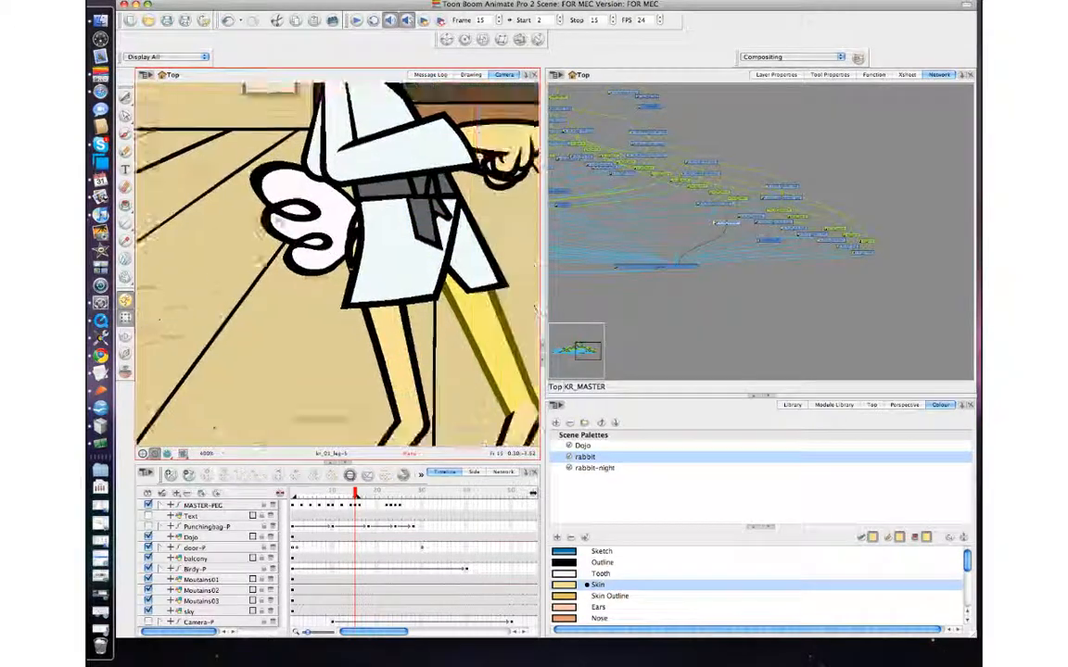
left_click_drag(362, 304, 213, 225)
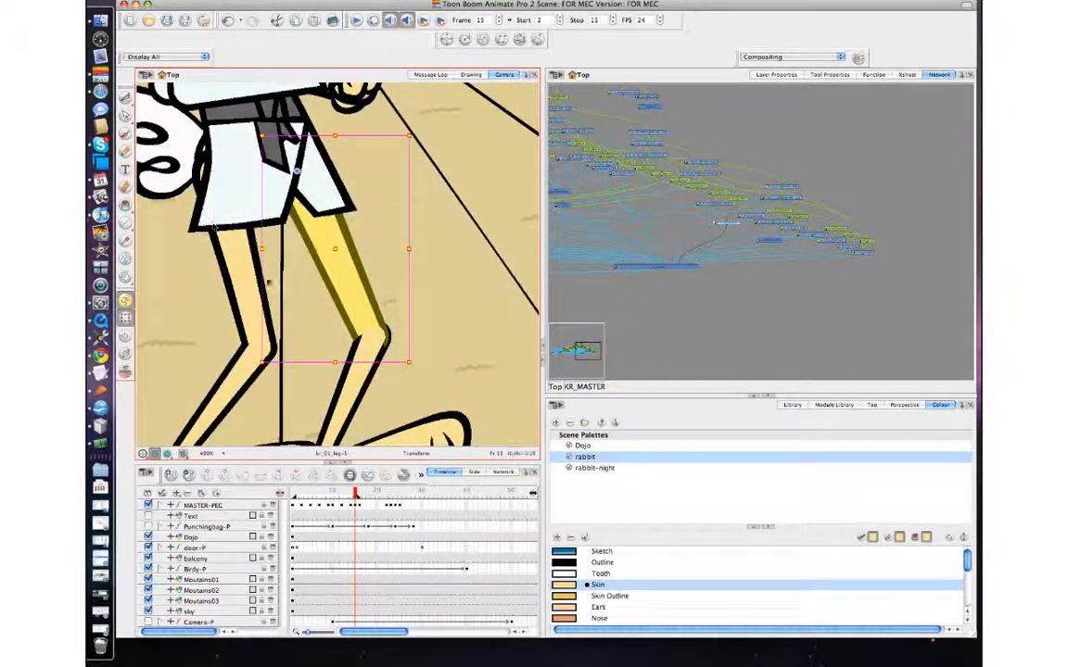
left_click_drag(420, 362, 432, 359)
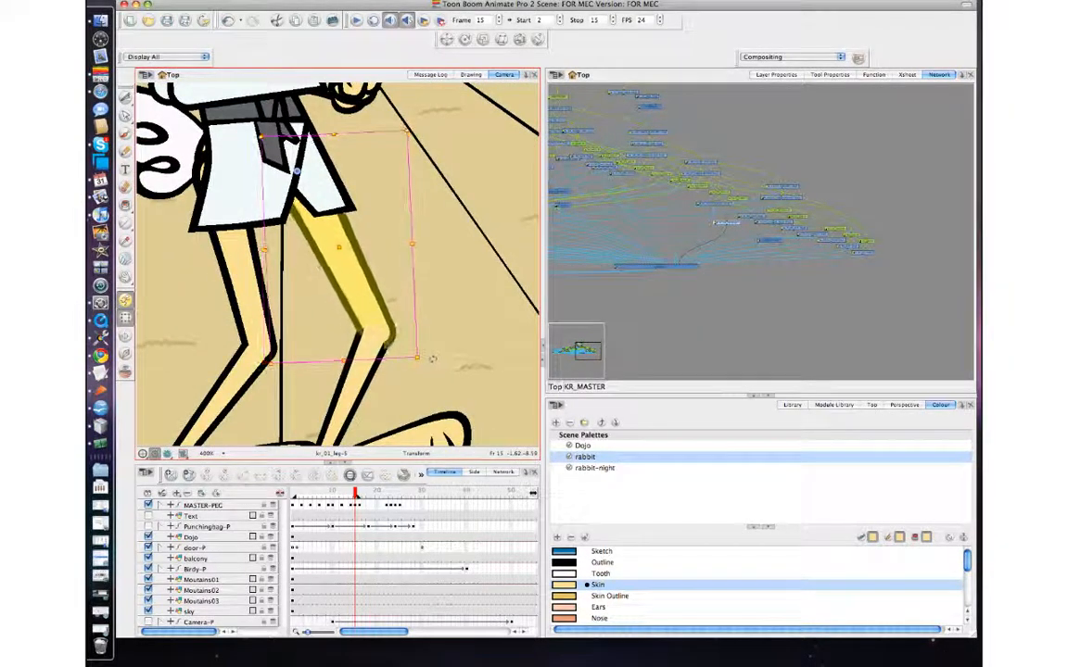
left_click_drag(353, 308, 358, 317)
key("comma")
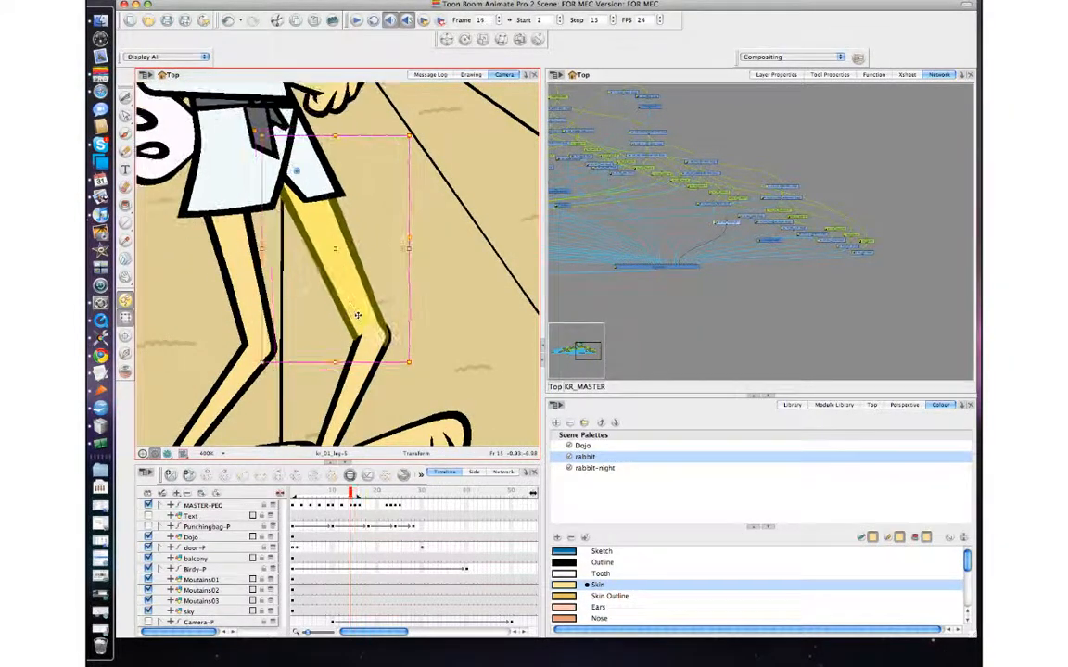
key("period")
key("period")
key("comma")
key("comma")
key("period")
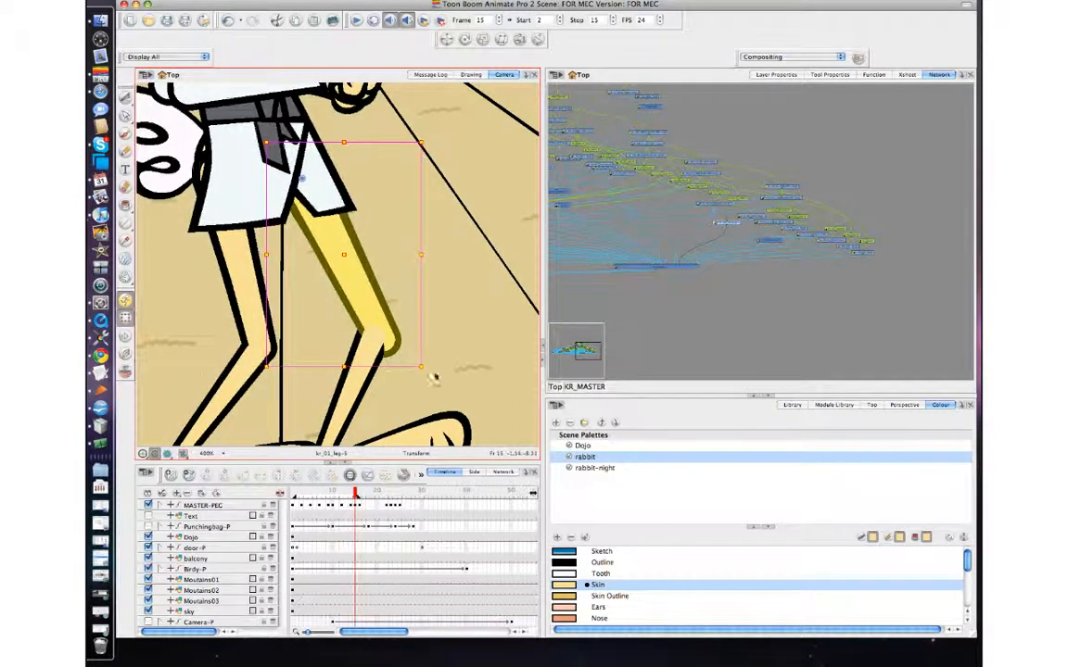
- Rotate the front shin about its ankle so it meets the knee at frame 15, and check the adjacent frames
left_click(352, 383)
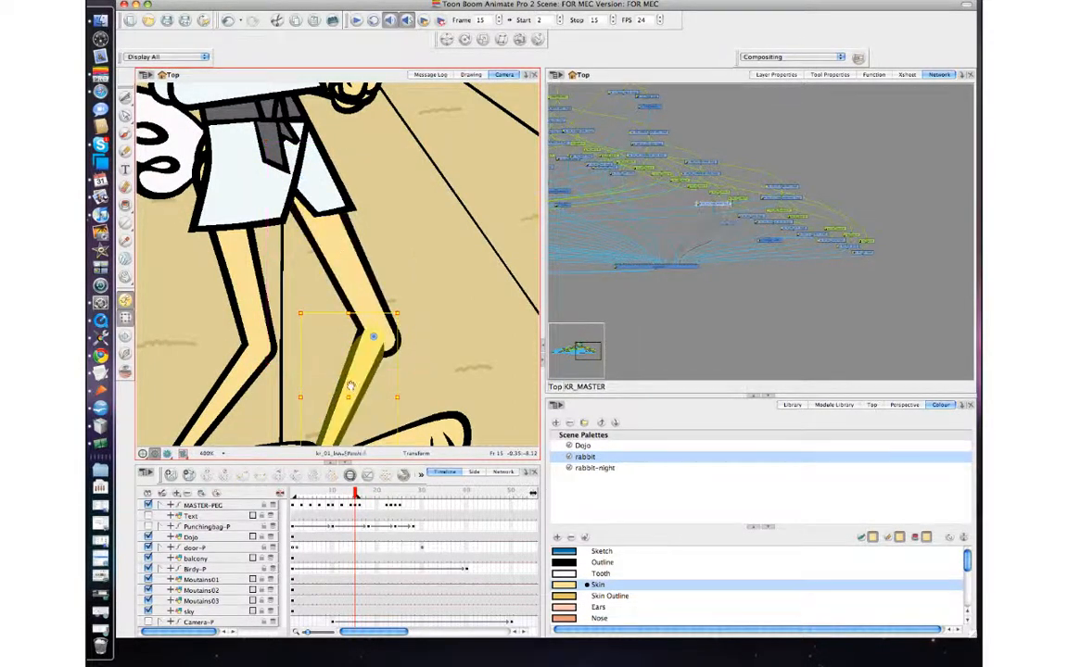
left_click_drag(352, 386, 355, 302)
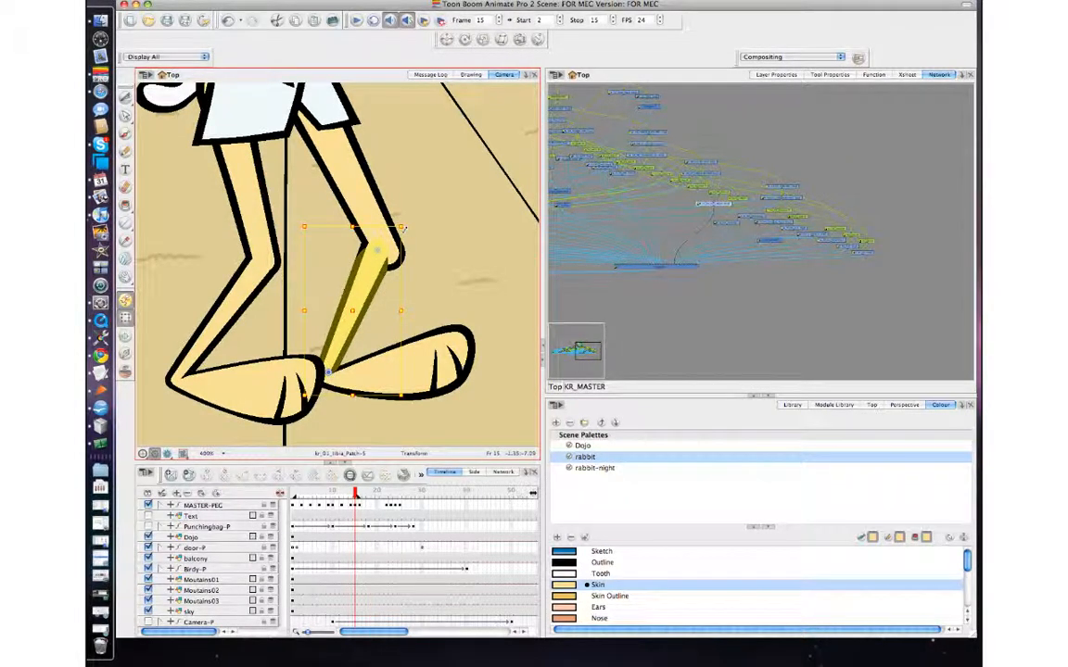
left_click_drag(400, 228, 416, 239)
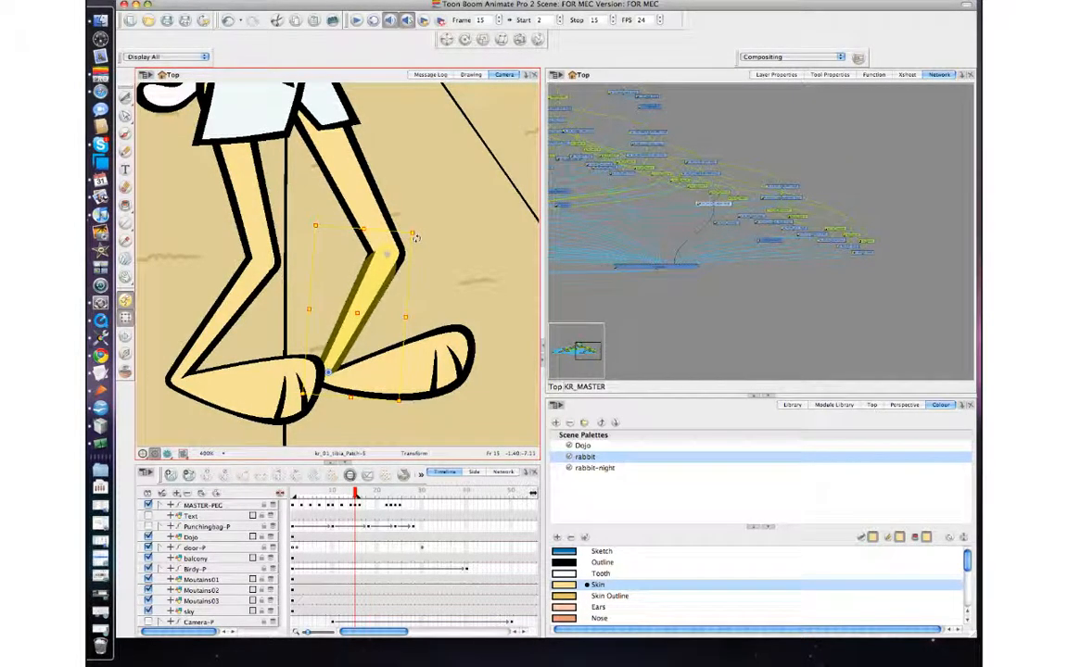
key("comma")
key("period")
key("comma")
key("comma")
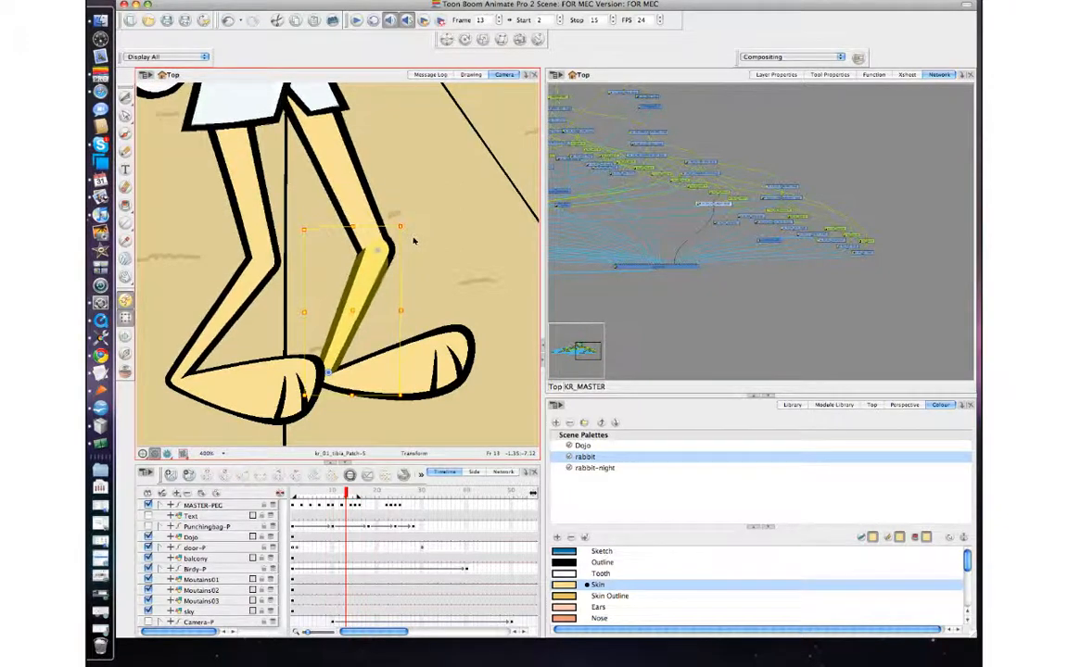
key("period")
key("period")
key("comma")
key("period")
- Place the rear shin's pivot at the ankle and rotate the shin slightly forward at frame 15
left_click(245, 296)
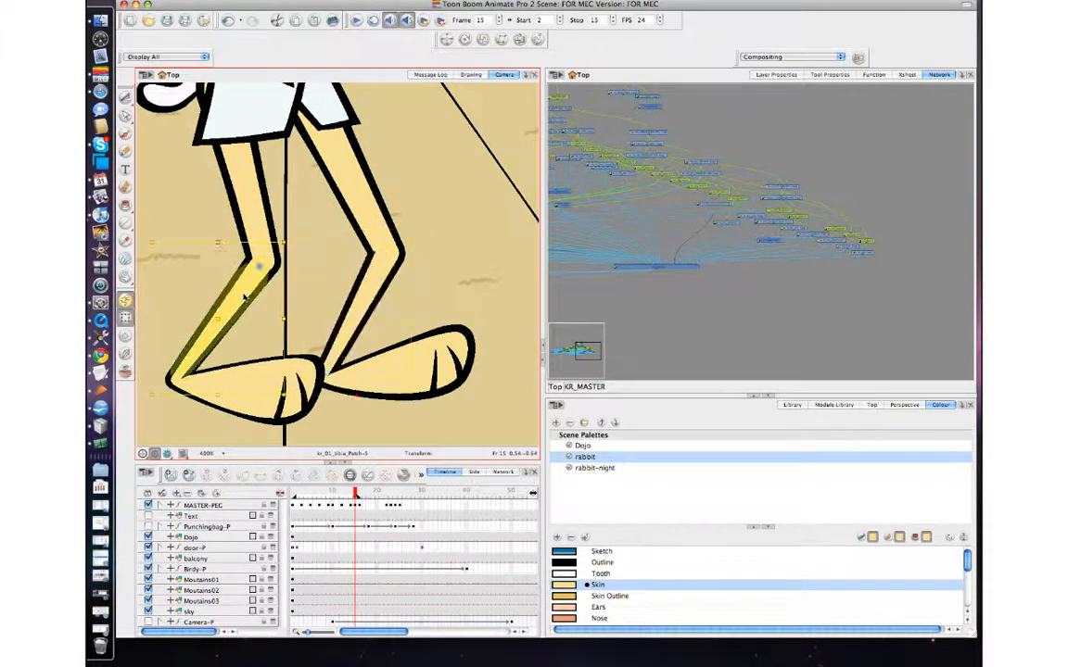
left_click_drag(260, 267, 186, 381)
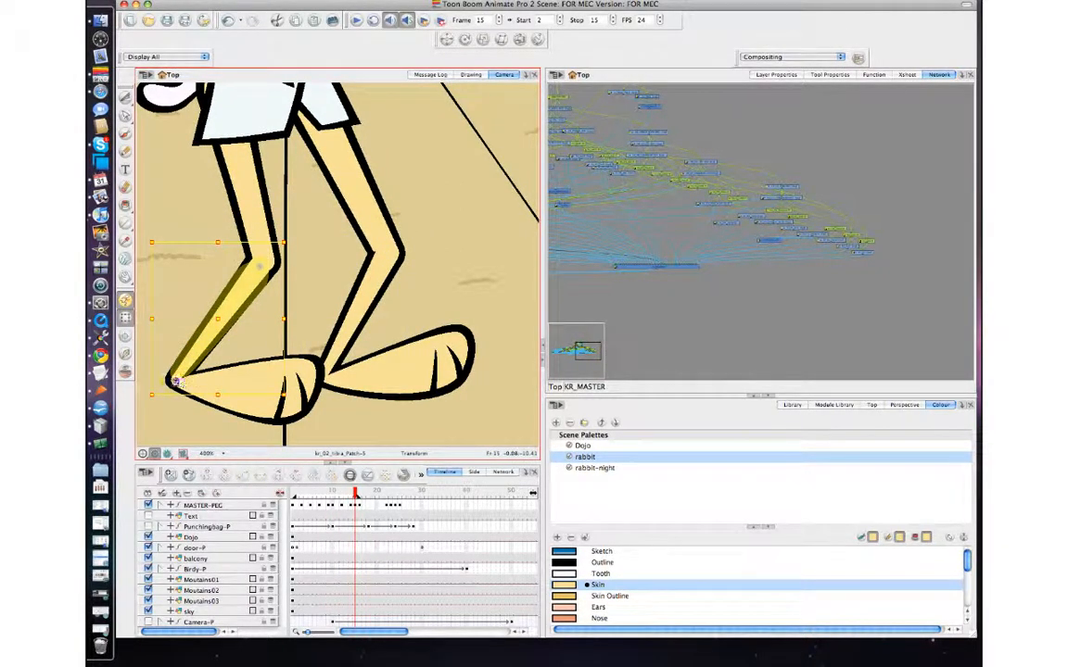
mouse_move(282, 242)
left_mouse_down()
mouse_move(294, 250)
mouse_move(266, 238)
left_mouse_up()
- Shift the rear thigh (kr_02_leg) down and forward so it meets the shin at the knee on frame 15
left_click(262, 228)
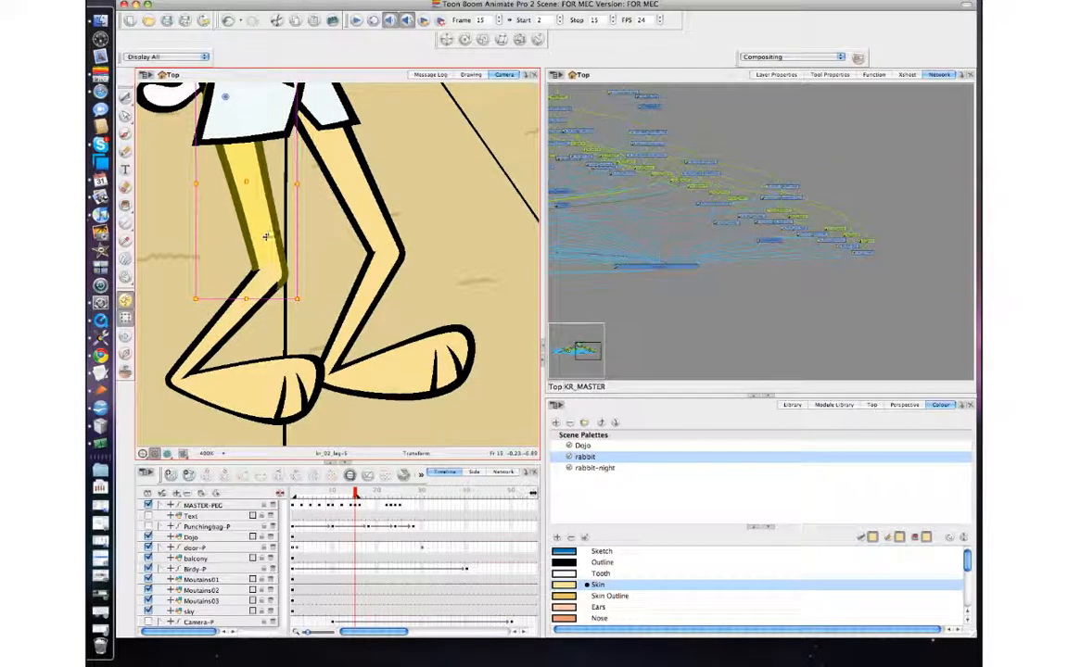
key("comma")
key("period")
key("period")
key("comma")
key("comma")
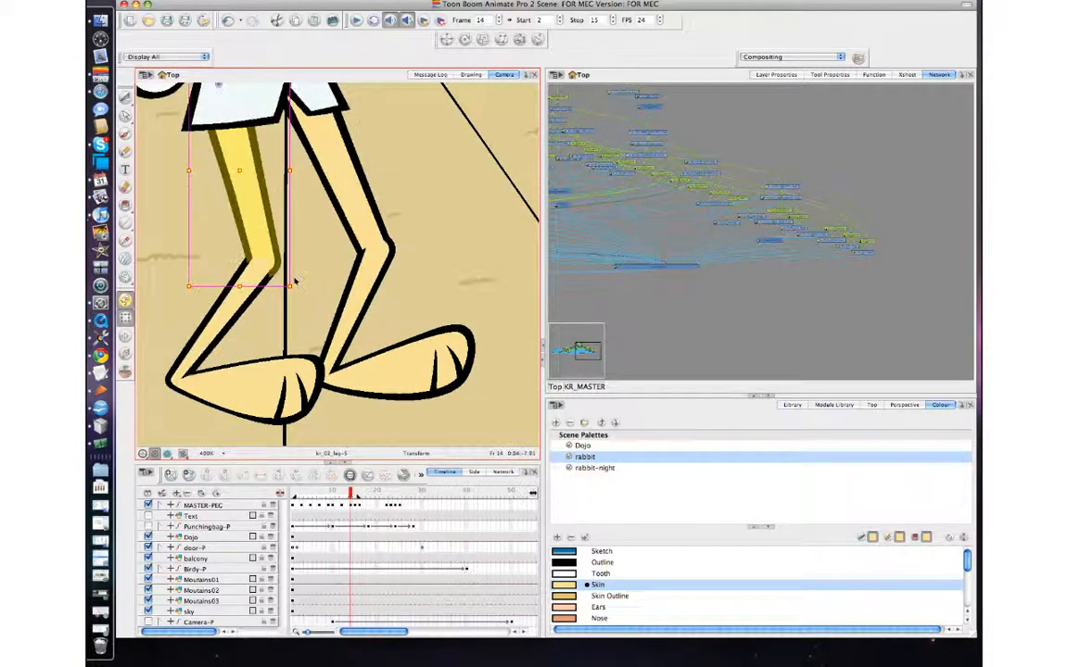
key("period")
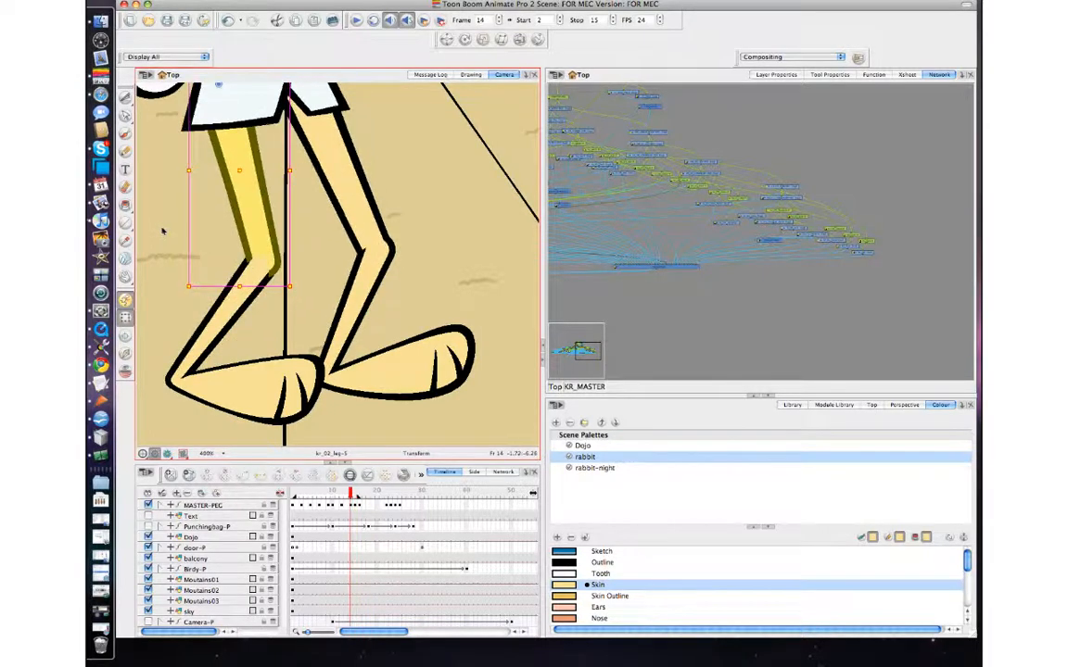
- Flip through frames 13 to 16 to examine the motion of both legs
key("comma")
key("comma")
key("comma")
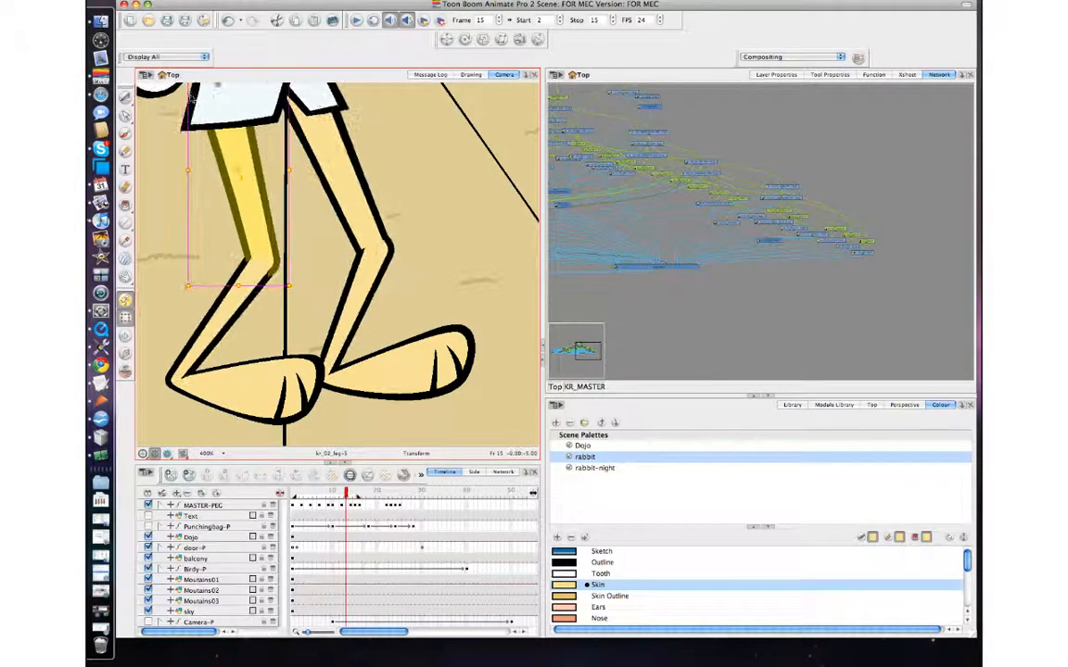
key("period")
key("period")
key("period")
key("comma")
key("comma")
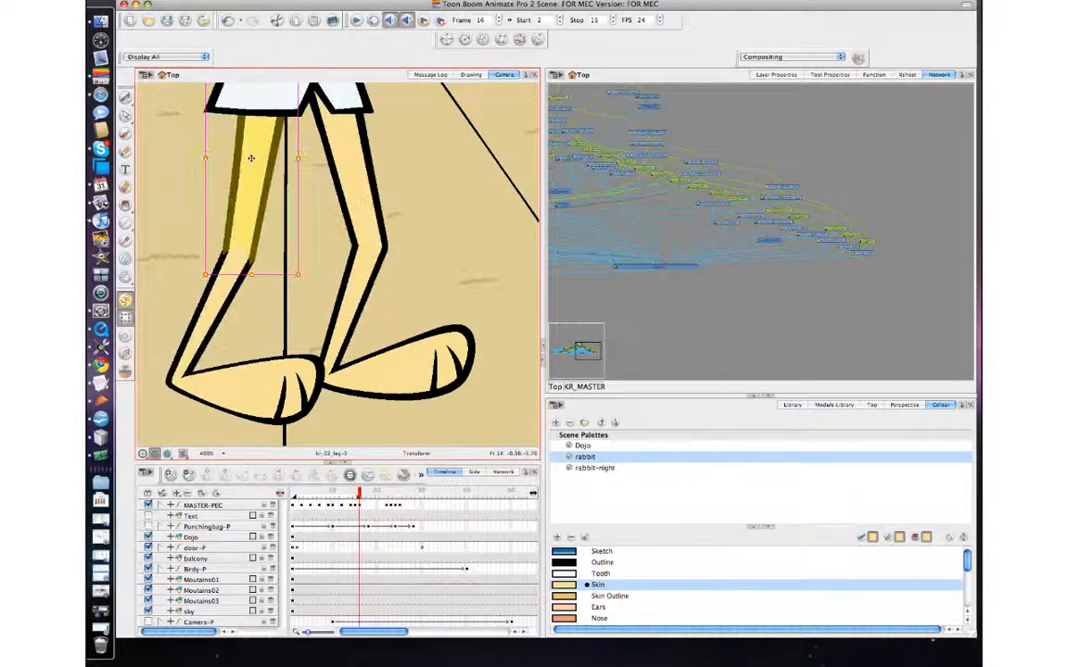
key("comma")
key("comma")
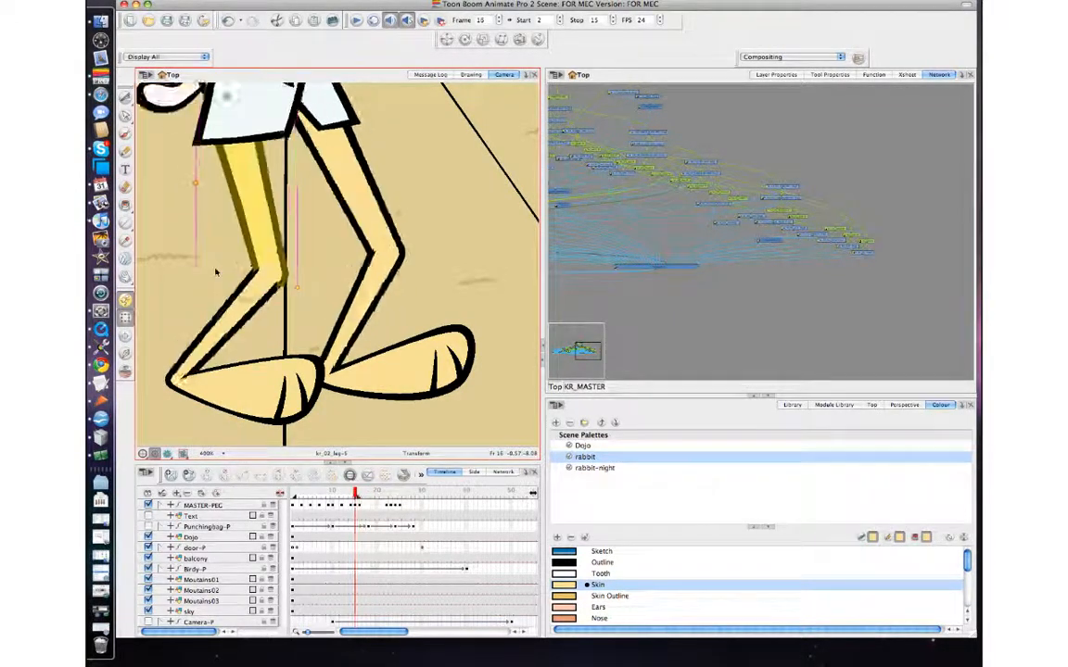
- Rotate the far arm (KR_01_ARM-PEG) slightly upward at frame 15 and check the motion from frame 14 to 16
scroll(329, 273, "down", 5)
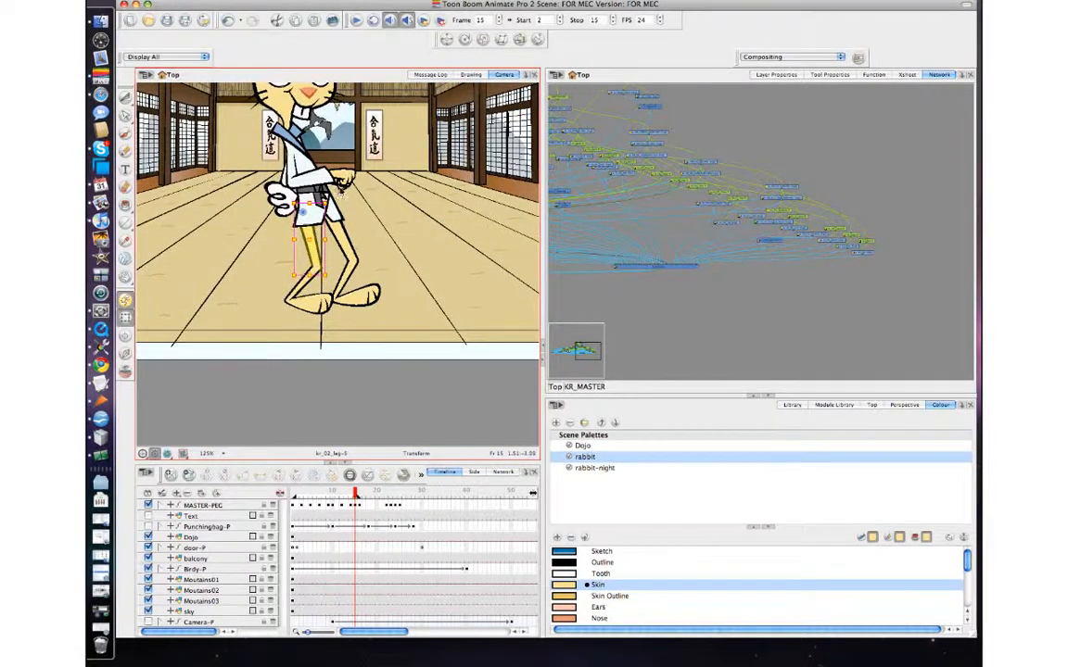
left_click(364, 191)
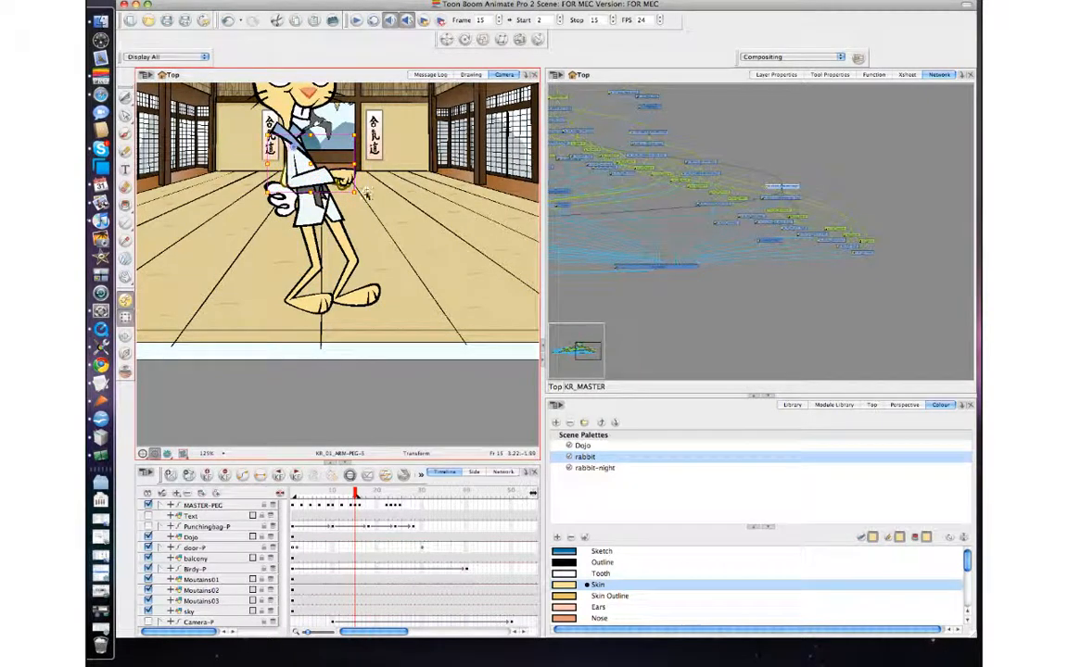
left_click_drag(366, 195, 371, 179)
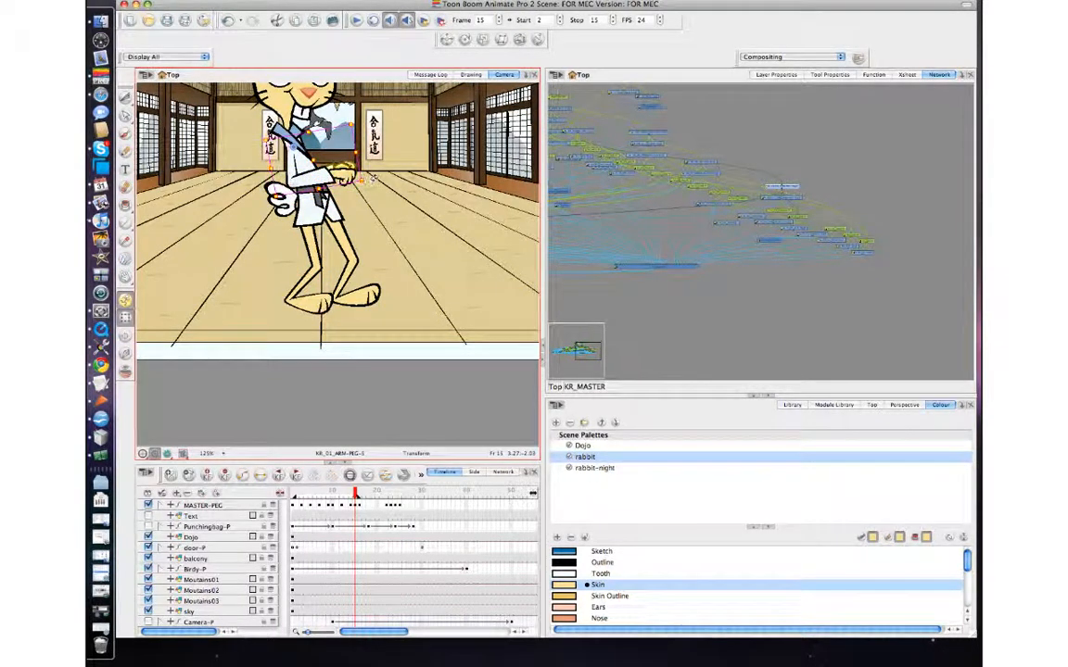
key("comma")
key("period")
key("period")
key("comma")
key("comma")
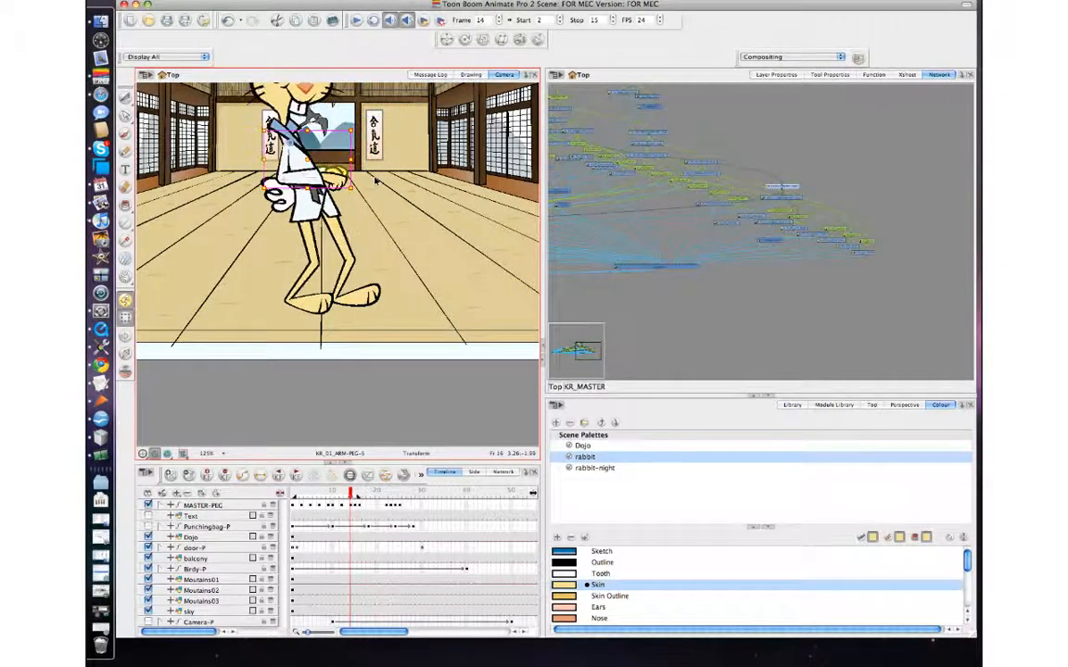
key("period")
key("period")
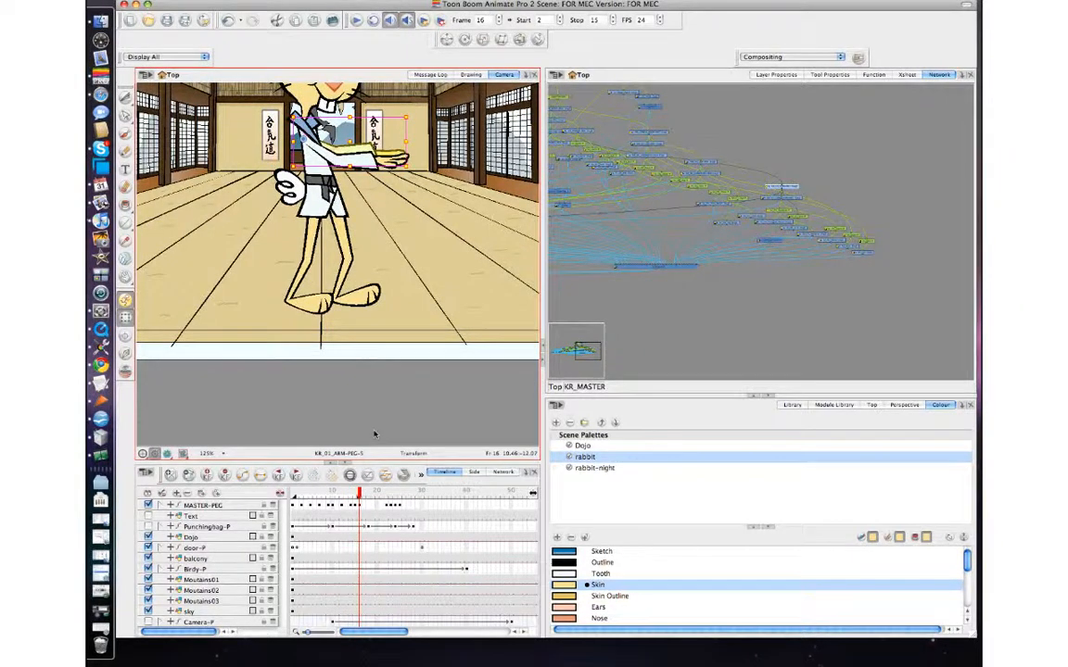
- Add a MASTER-PEG keyframe at frame 17 and compare the poses on frames 15 and 16
left_click(363, 507)
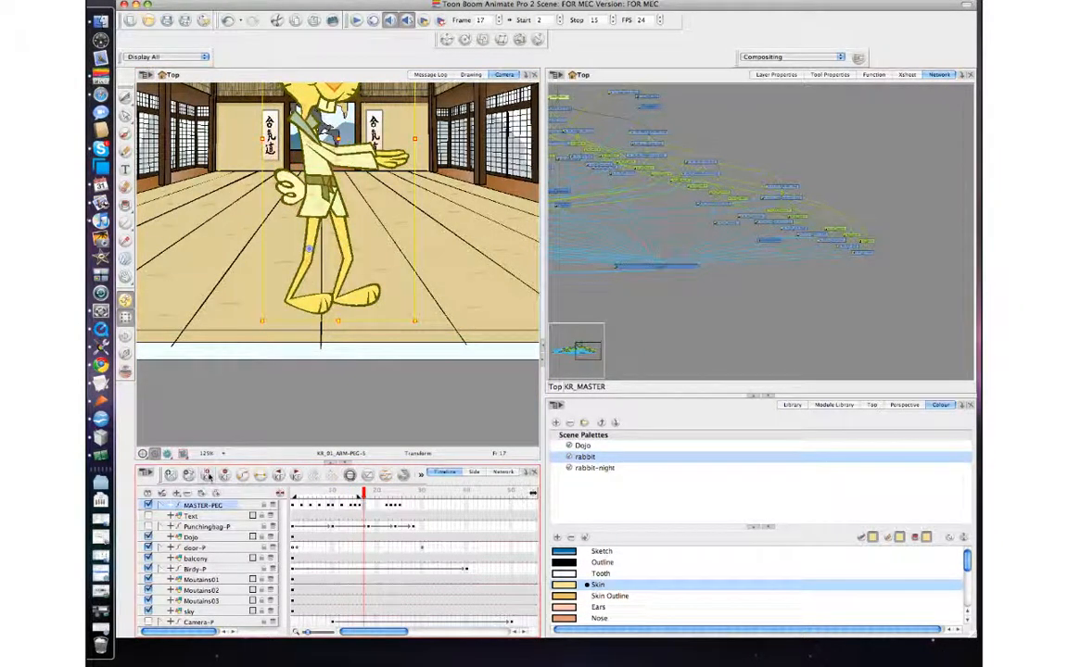
left_click(359, 507)
key("comma")
key("comma")
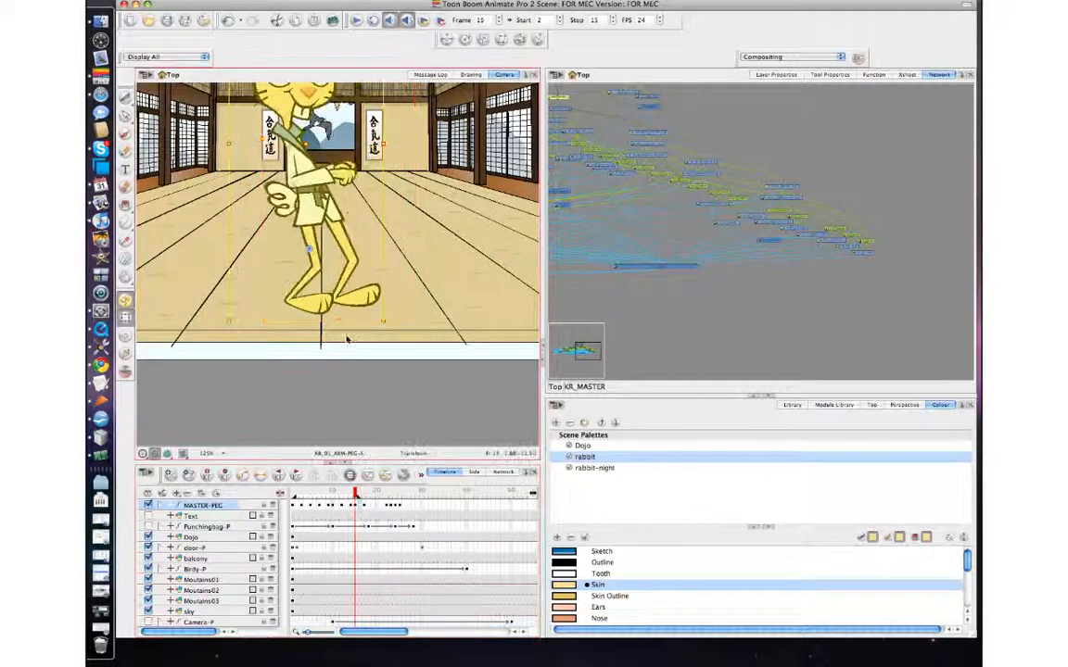
key("period")
key("period")
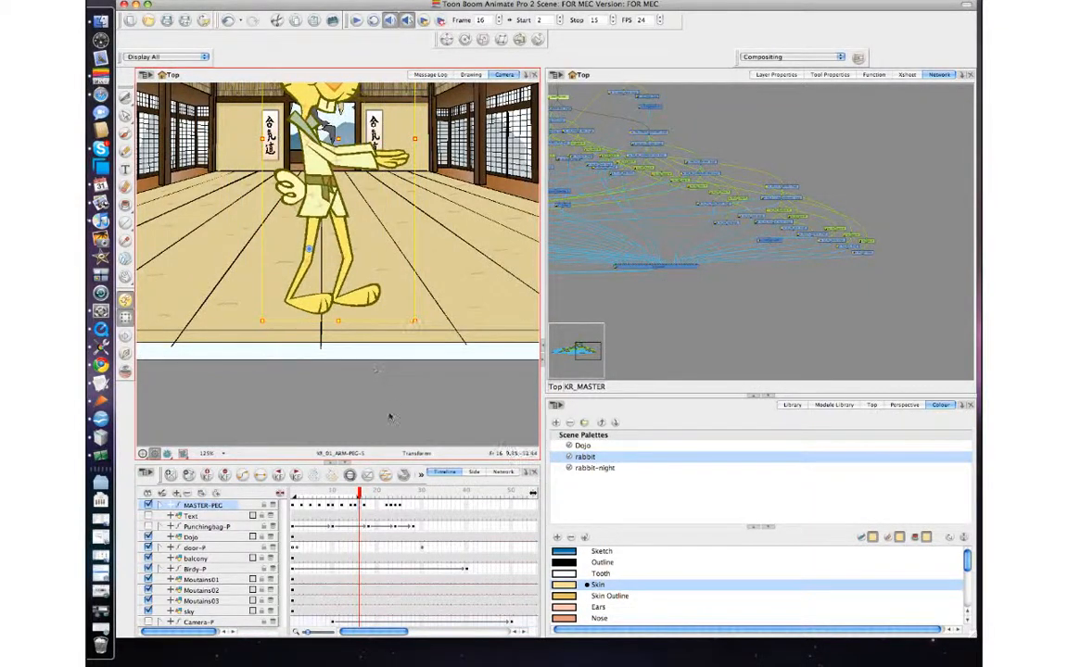
key("comma")
key("period")
key("comma")
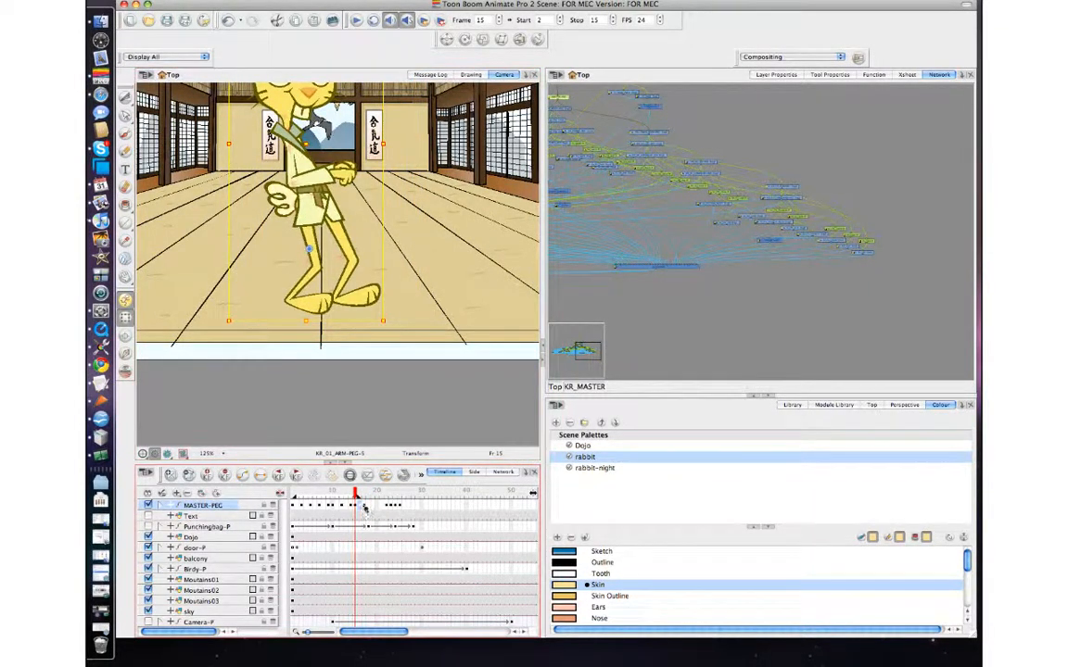
key("period")
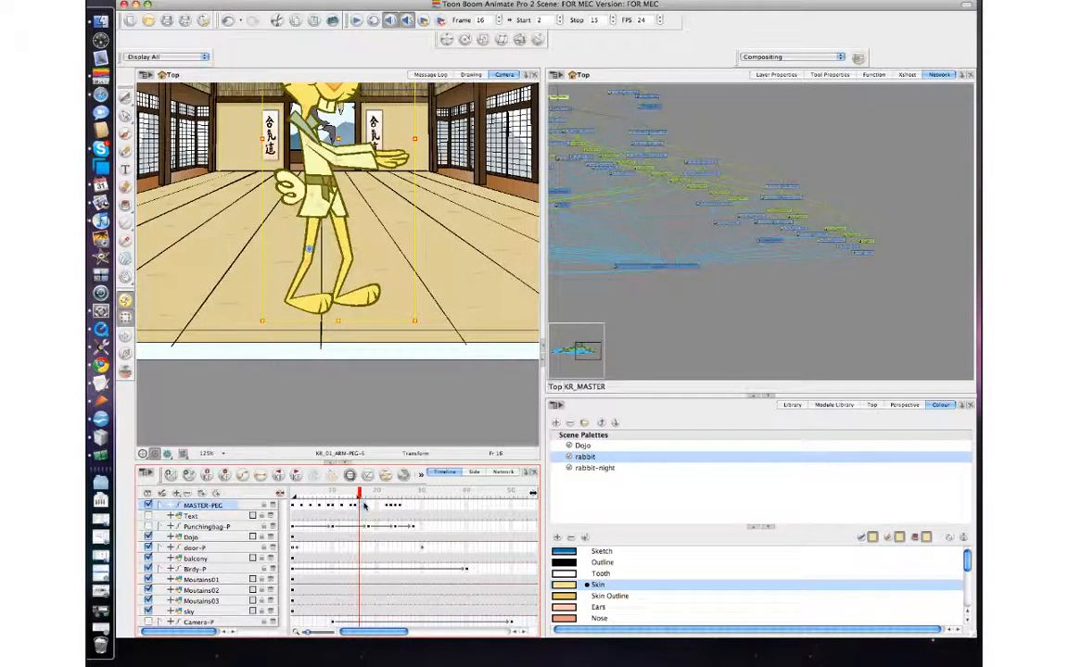
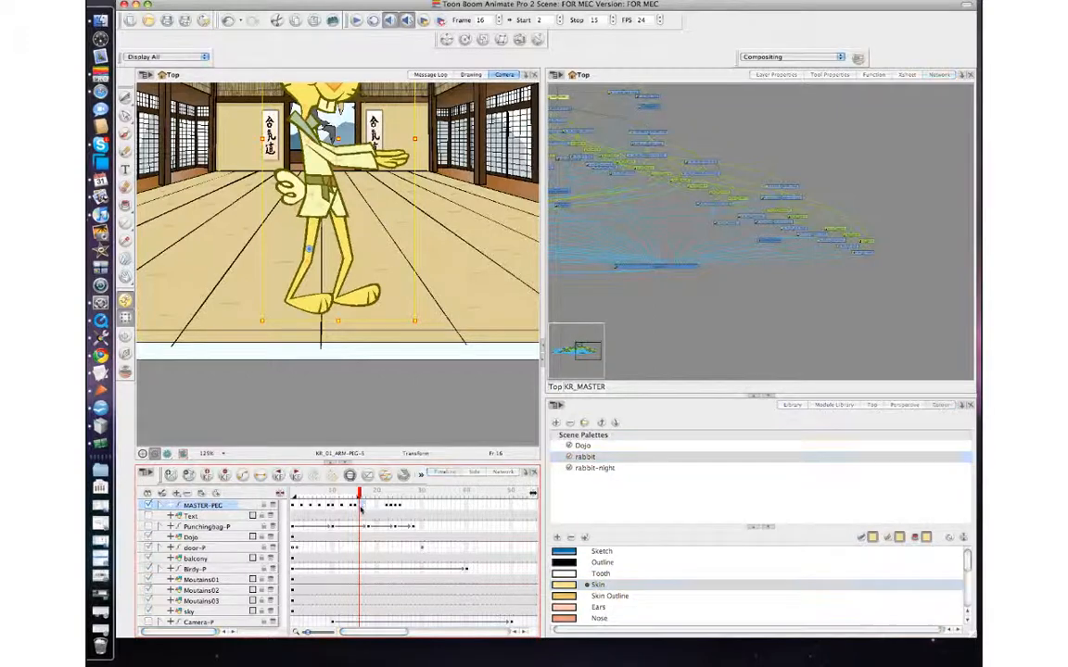
- Flip back and forth through frames 14 to 16 to examine the speed of the arm thrust
key("comma")
key("comma")
key("comma")
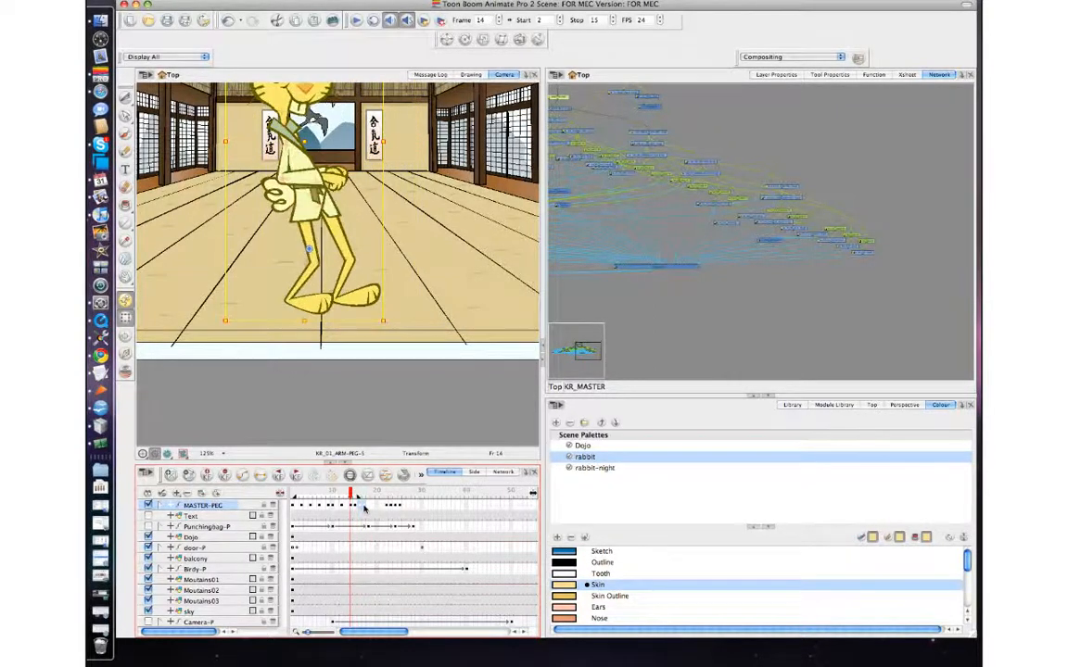
key("period")
key("period")
key("comma")
key("comma")
key("period")
key("period")
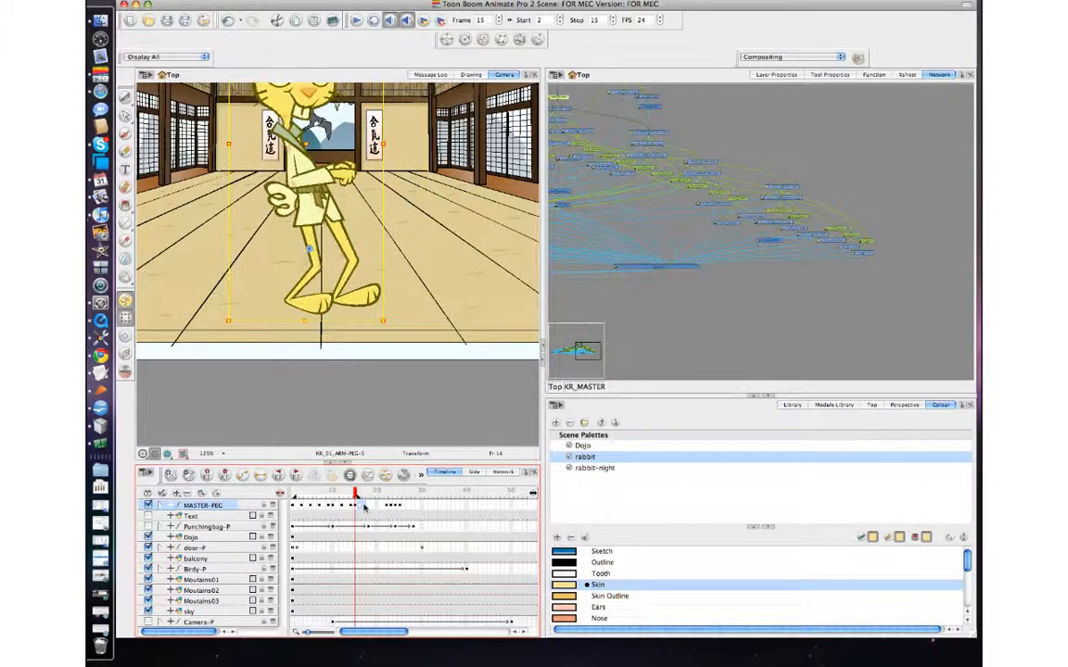
key("comma")
key("comma")
left_click(341, 391)
key("period")
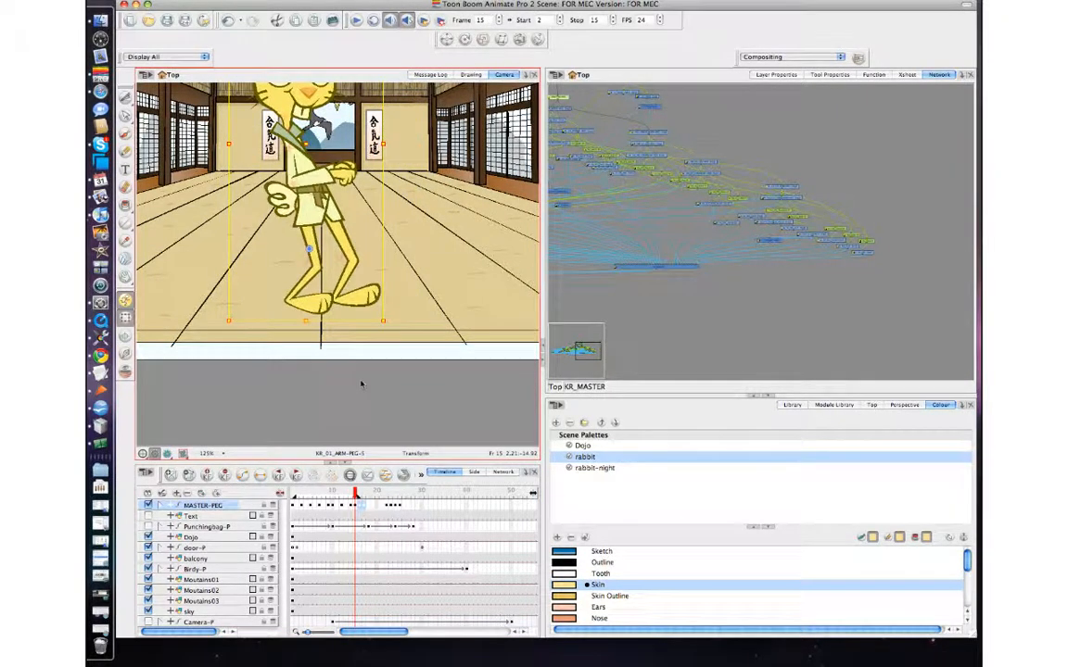
key("period")
key("comma")
key("period")
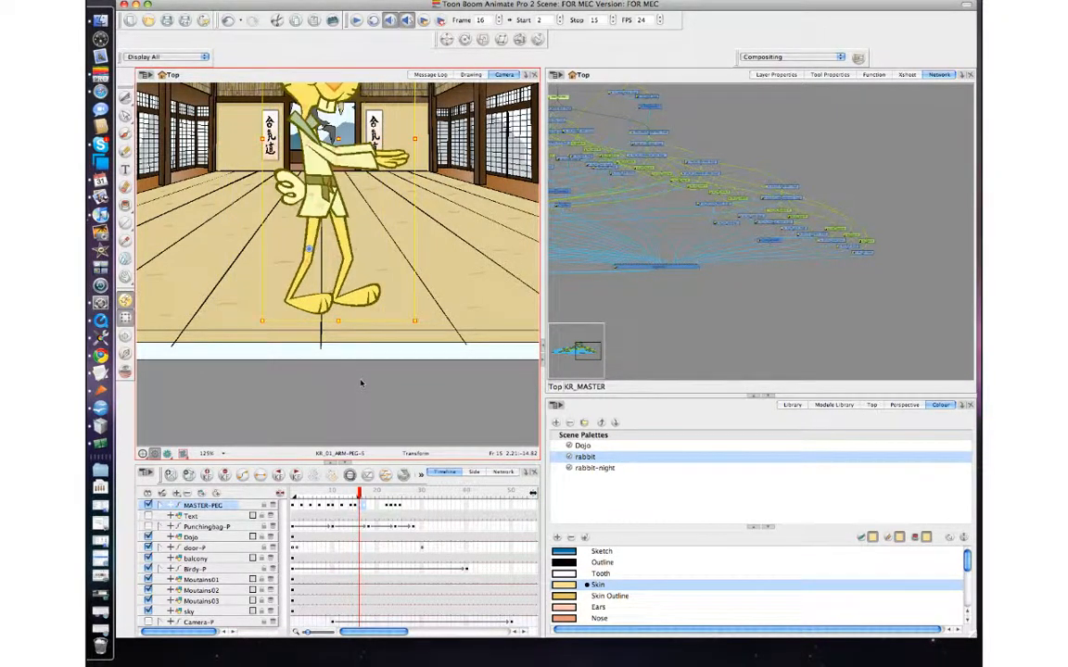
key("comma")
key("period")
- Delete the MASTER-PEG keyframe at frame 16 while keeping the ones at frames 15 and 17
left_click(376, 505)
key("comma")
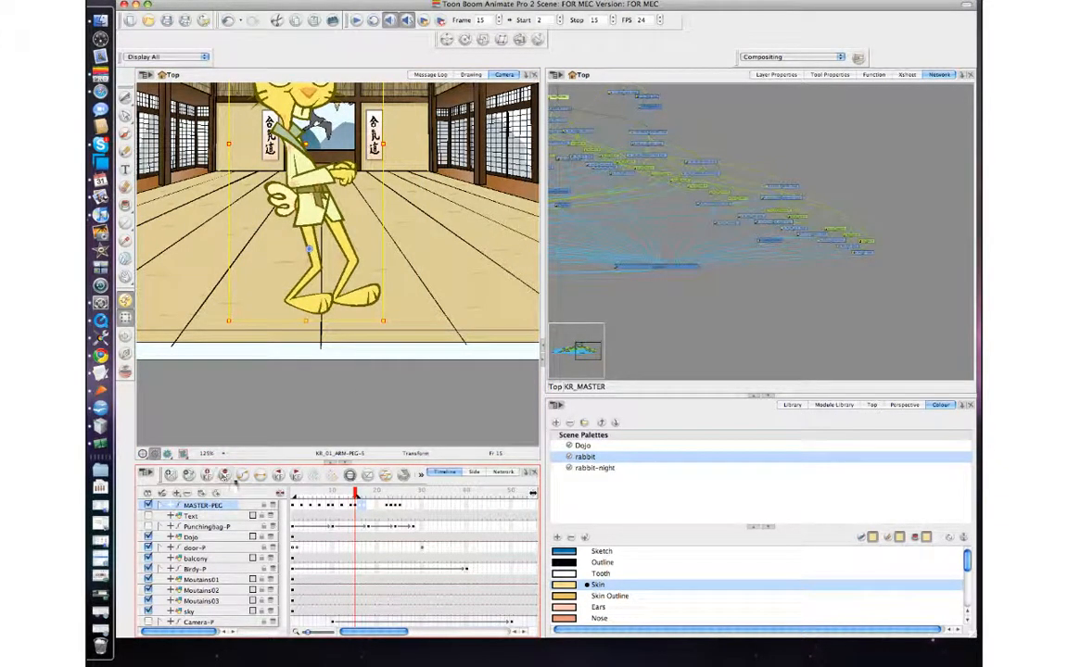
key("period")
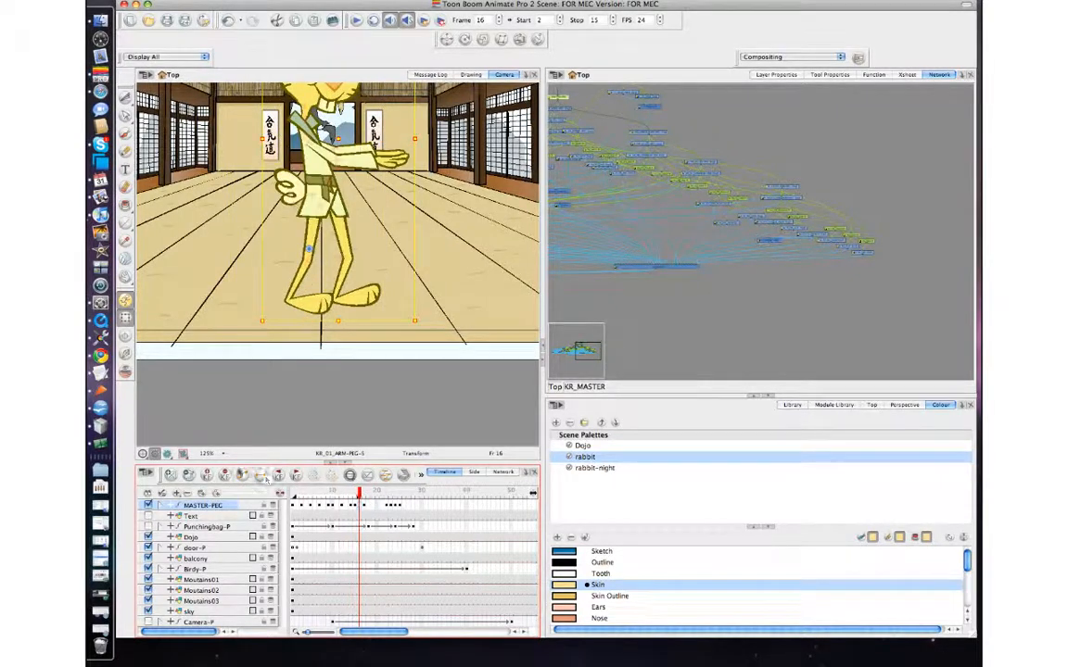
key("period")
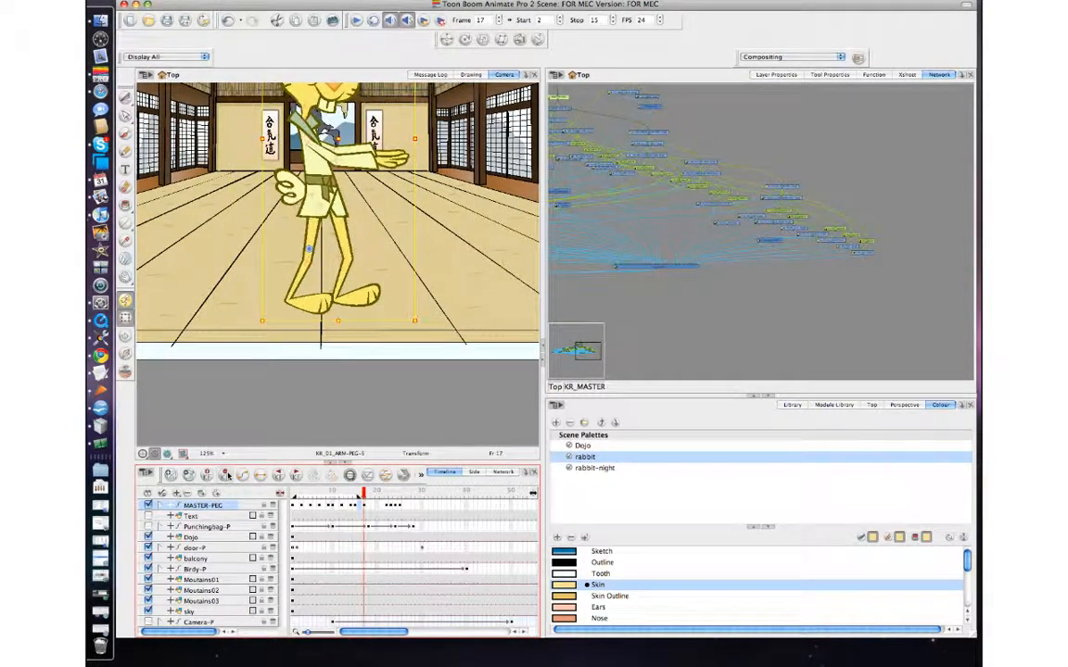
key("comma")
key("comma")
key("period")
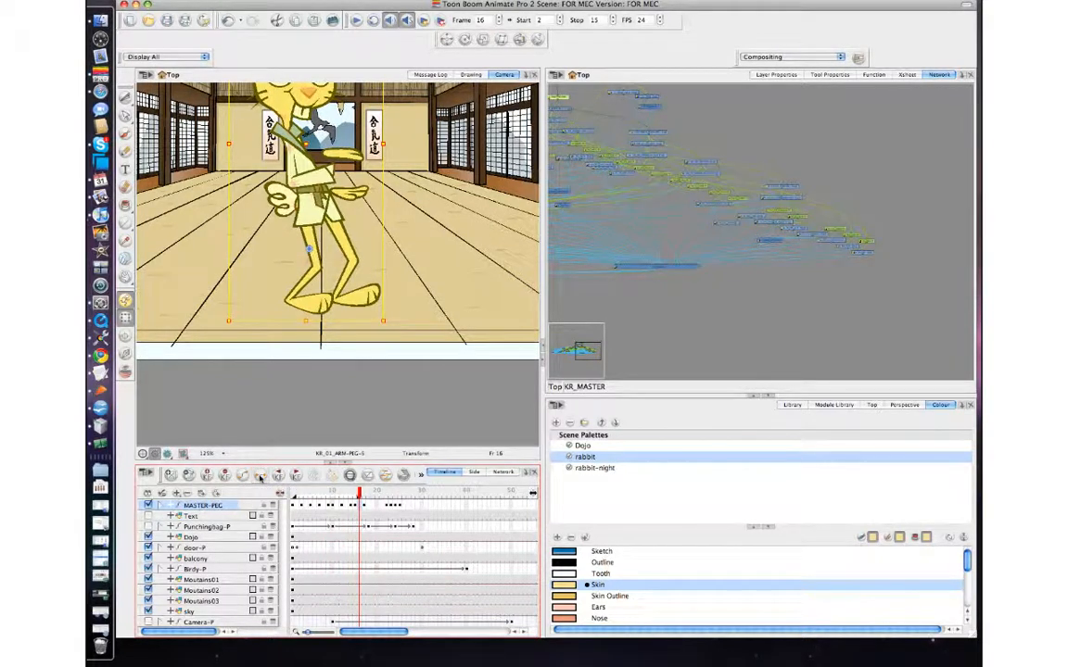
- Make the MASTER-PEG keyframe at frame 15 a motion keyframe to interpolate the body pose on frame 16
key("comma")
key("period")
key("period")
key("comma")
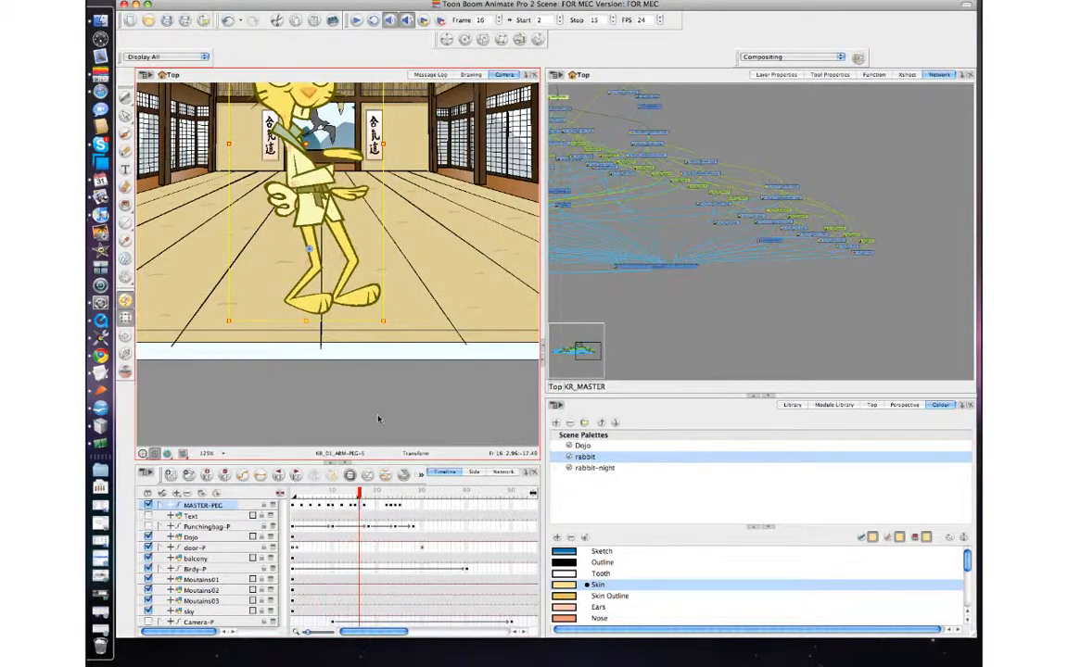
key("comma")
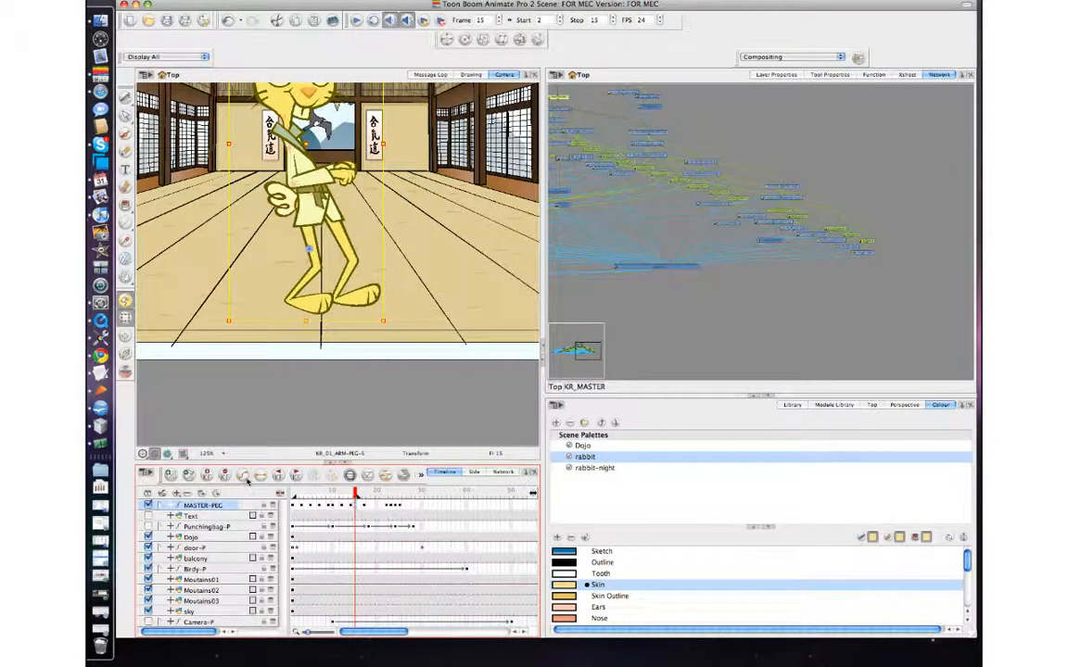
key("period")
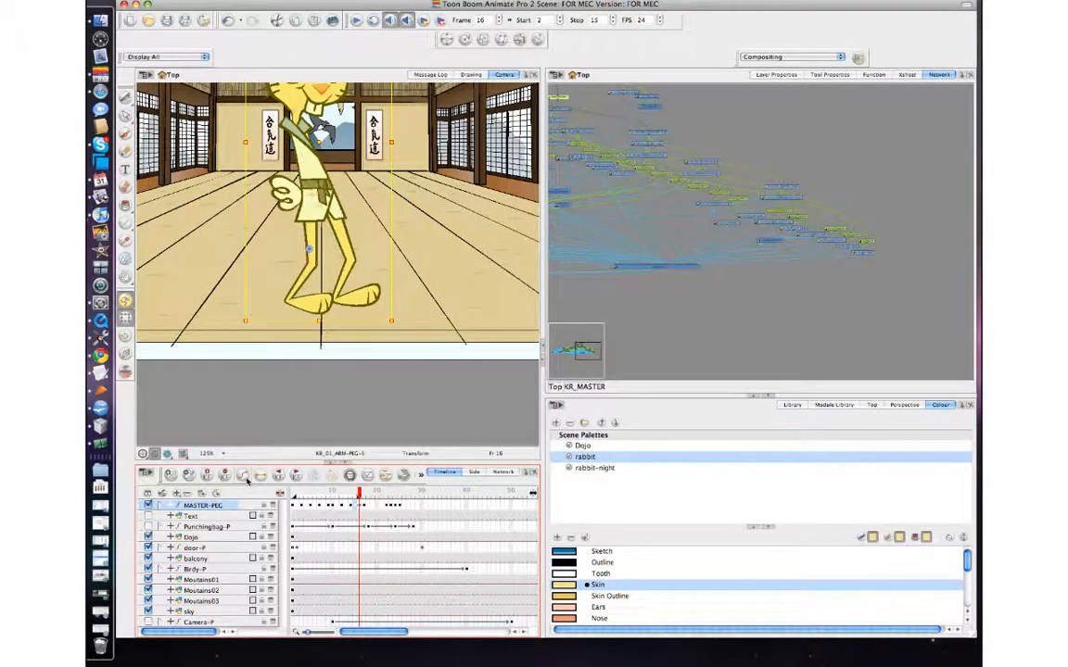
- Flip through frames 15 to 17 to examine the interpolated in-between of the whole rabbit
key("period")
key("comma")
key("comma")
key("period")
key("period")
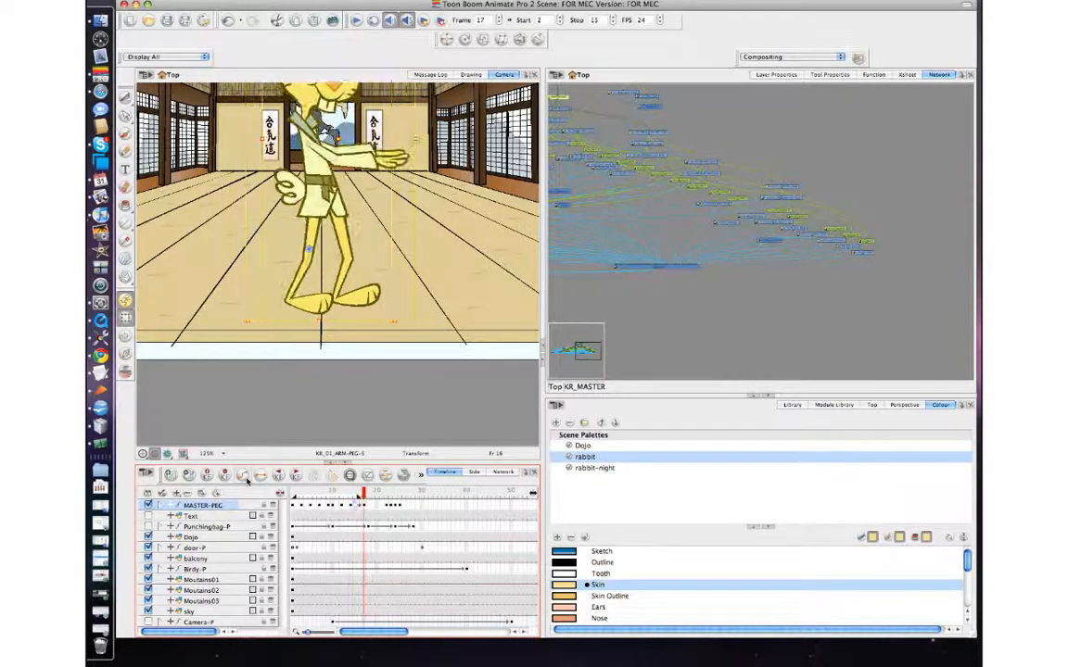
key("comma")
key("comma")
key("period")
key("period")
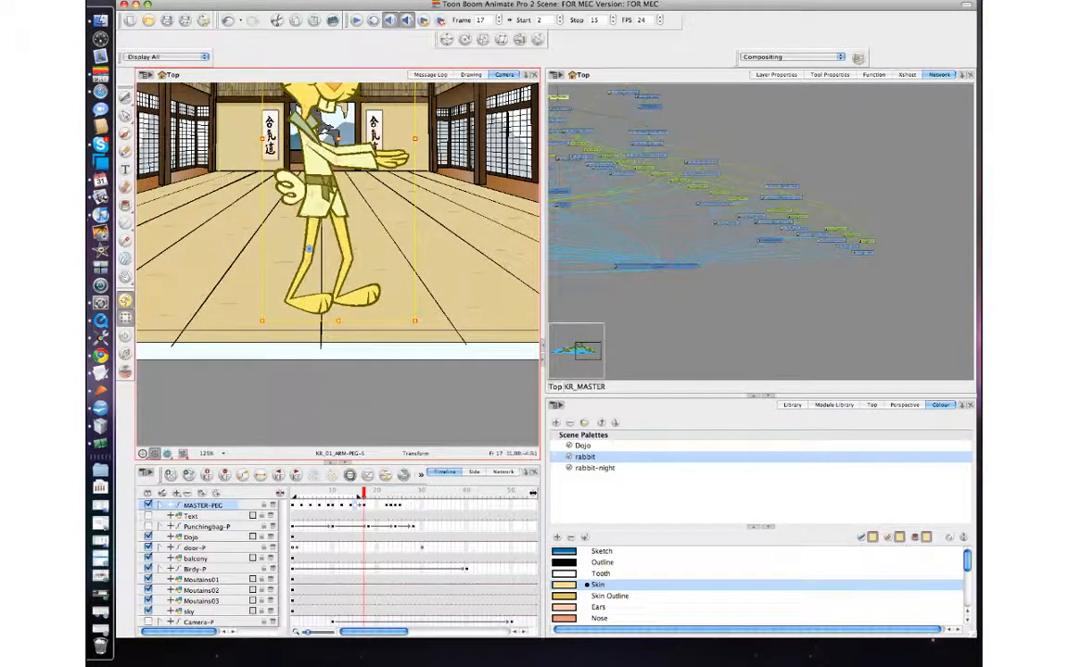
- Inspect the near arm (KR_02_ARM-PEG) on frames 15 to 17 with the whole rabbit shown at 100% zoom
left_click(312, 381)
left_click(393, 172)
left_click(394, 168)
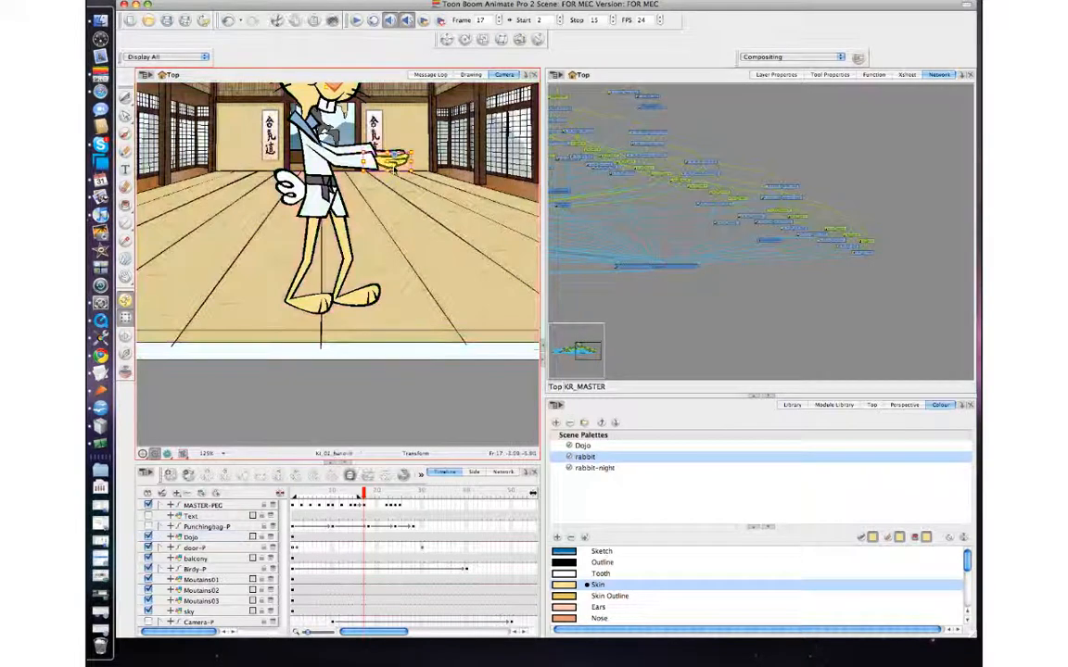
key("b")
key("b")
key("b")
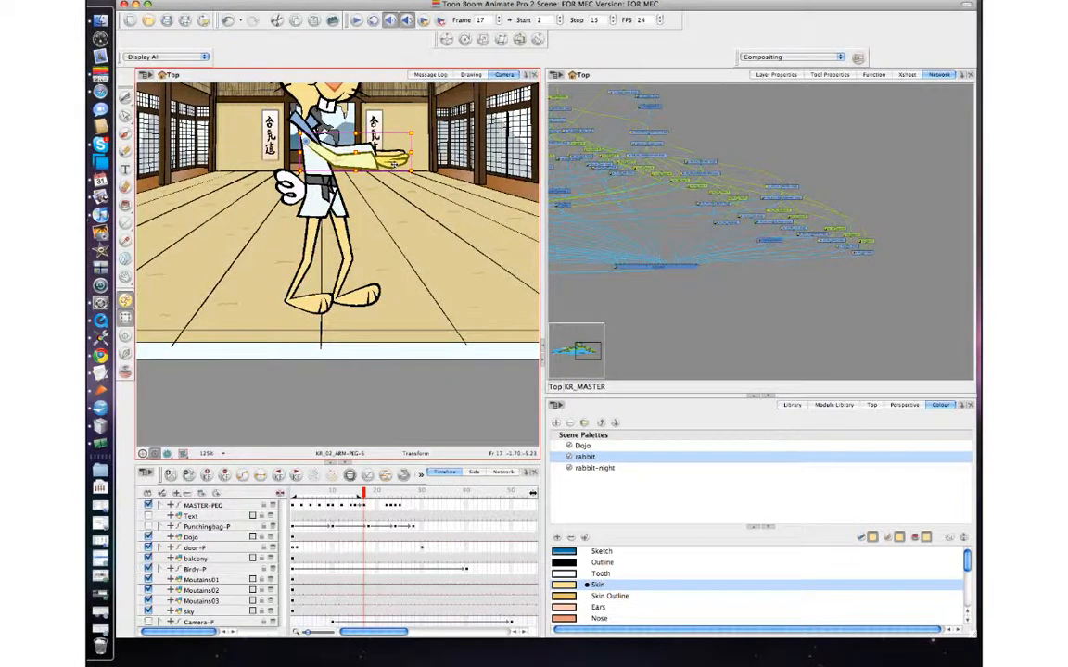
key("comma")
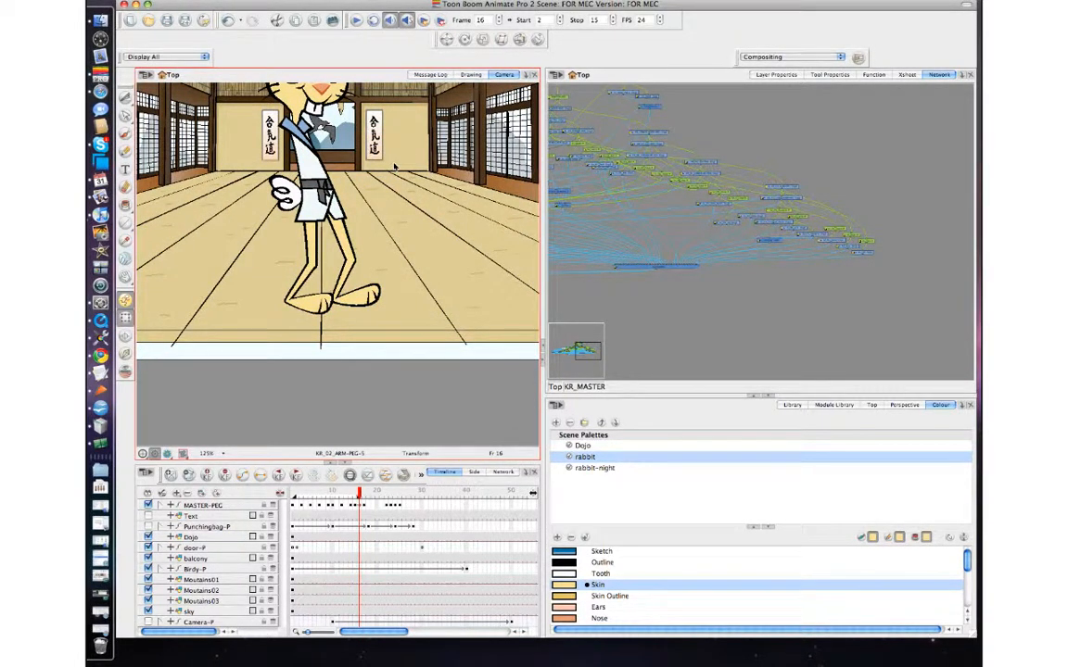
key("1")
key("1")
key("1")
key("2")
key("2")
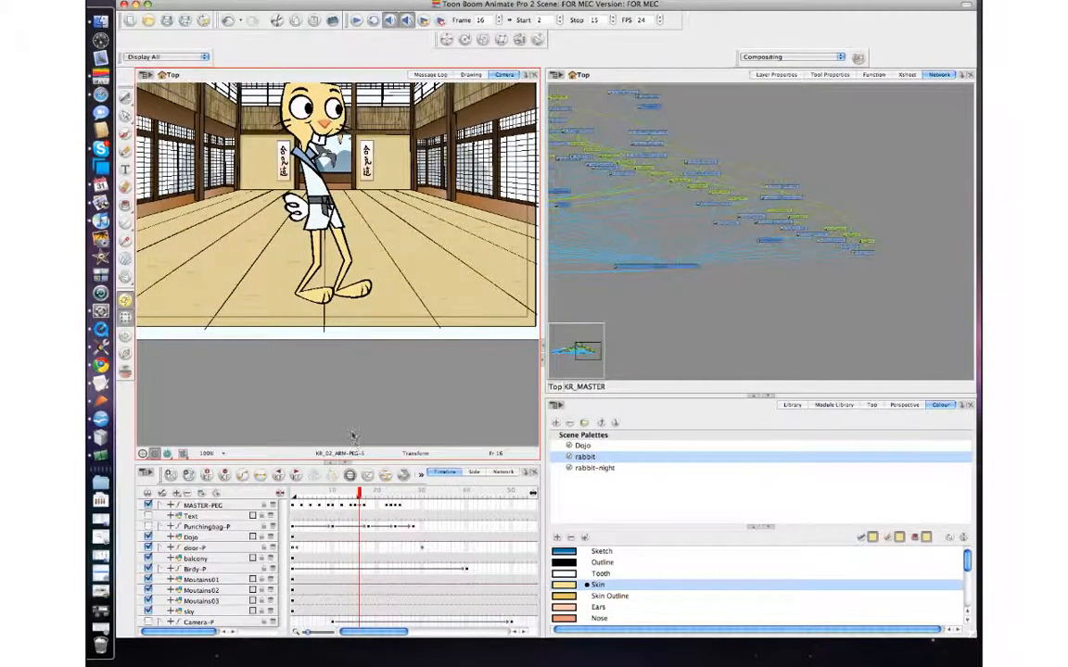
key("comma")
key("comma")
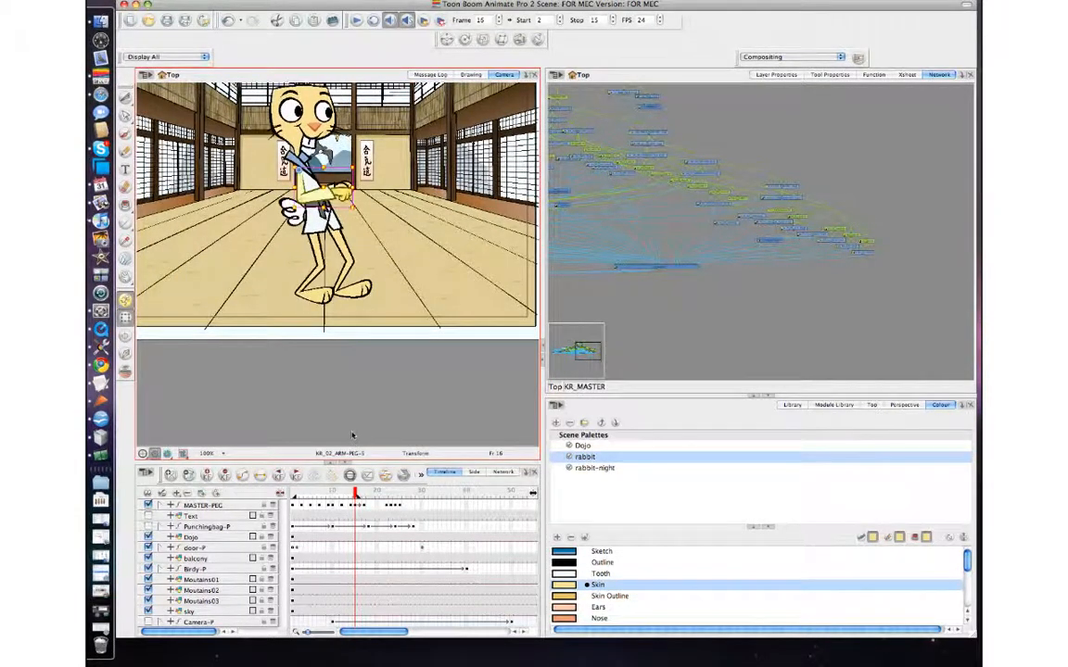
key("period")
key("period")
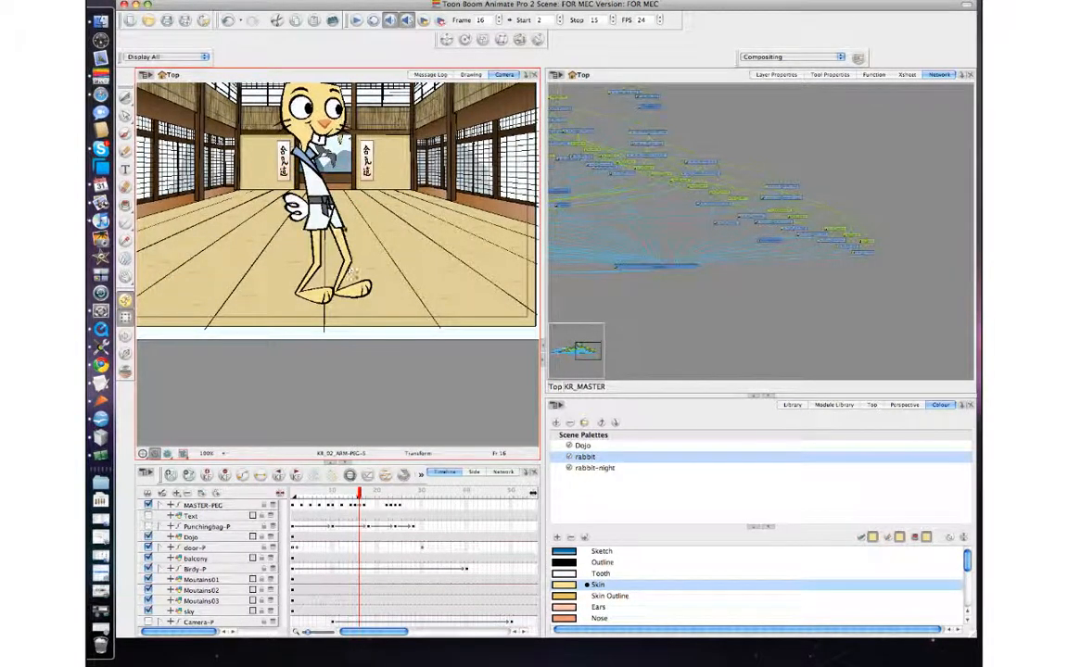
key("period")
- Reuse the near arm's frame 17 pose (KR_02_ARM-PEG) on frame 16
left_click(343, 219)
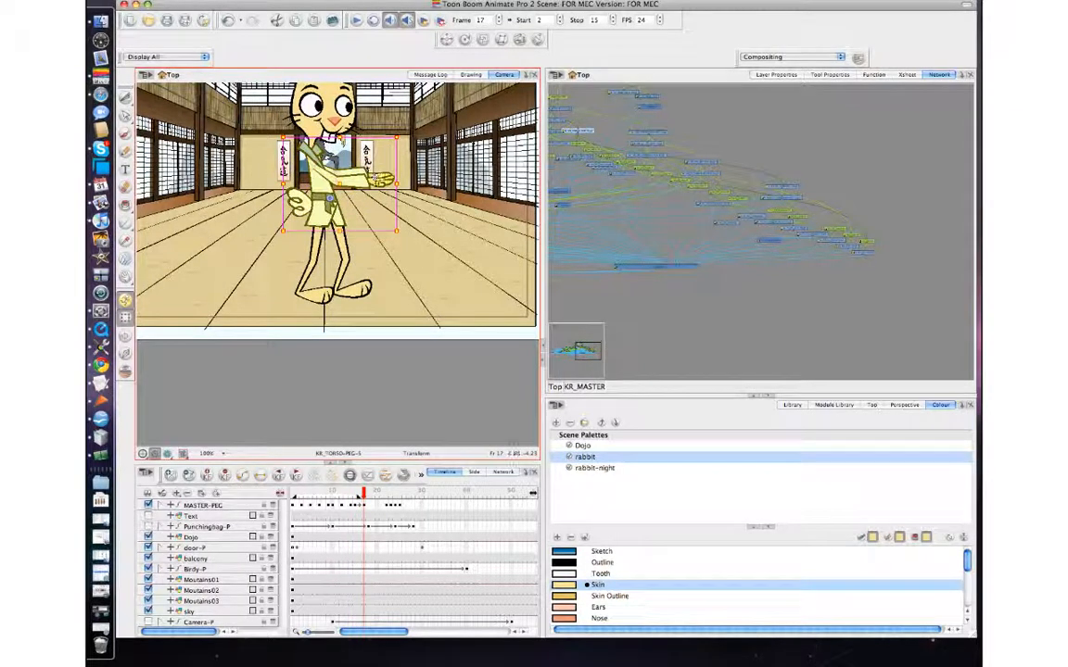
left_click(375, 180)
key("b")
key("b")
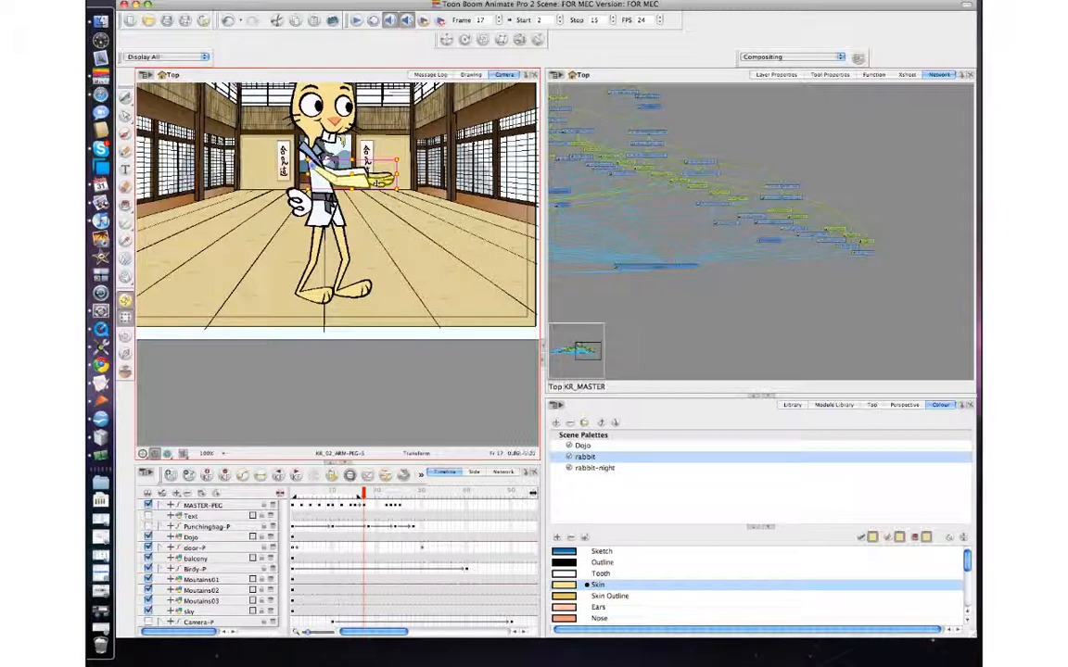
key("comma")
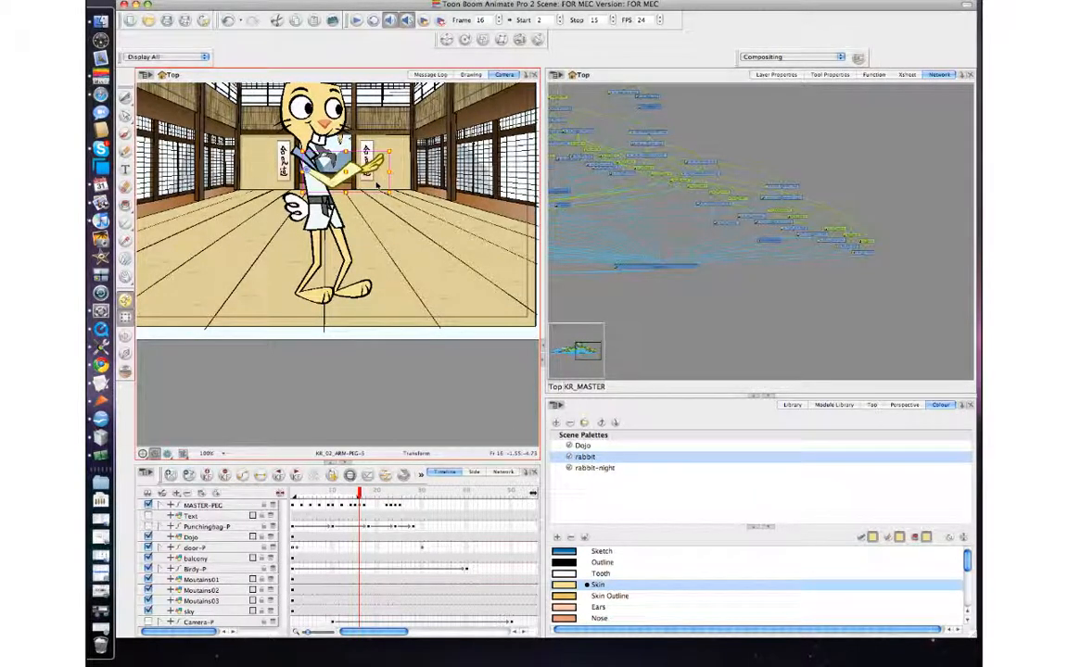
- Flip through the neighbouring frames to examine how the near arm on frame 16 fits the thrust
key("comma")
key("comma")
key("period")
key("period")
key("period")
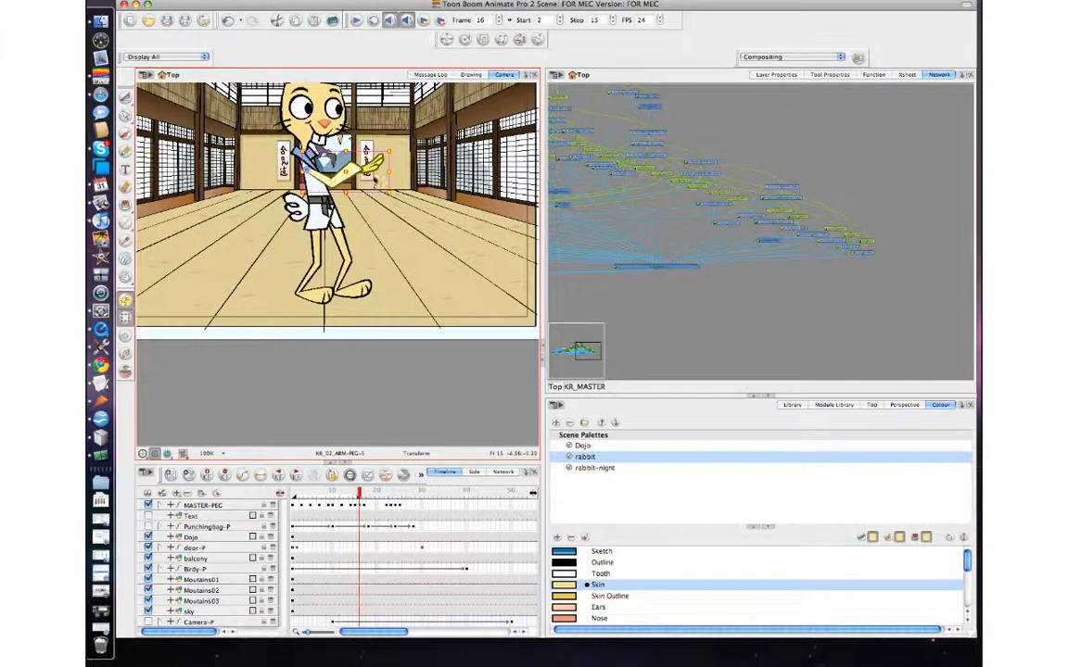
key("comma")
key("comma")
key("period")
key("period")
key("comma")
key("period")
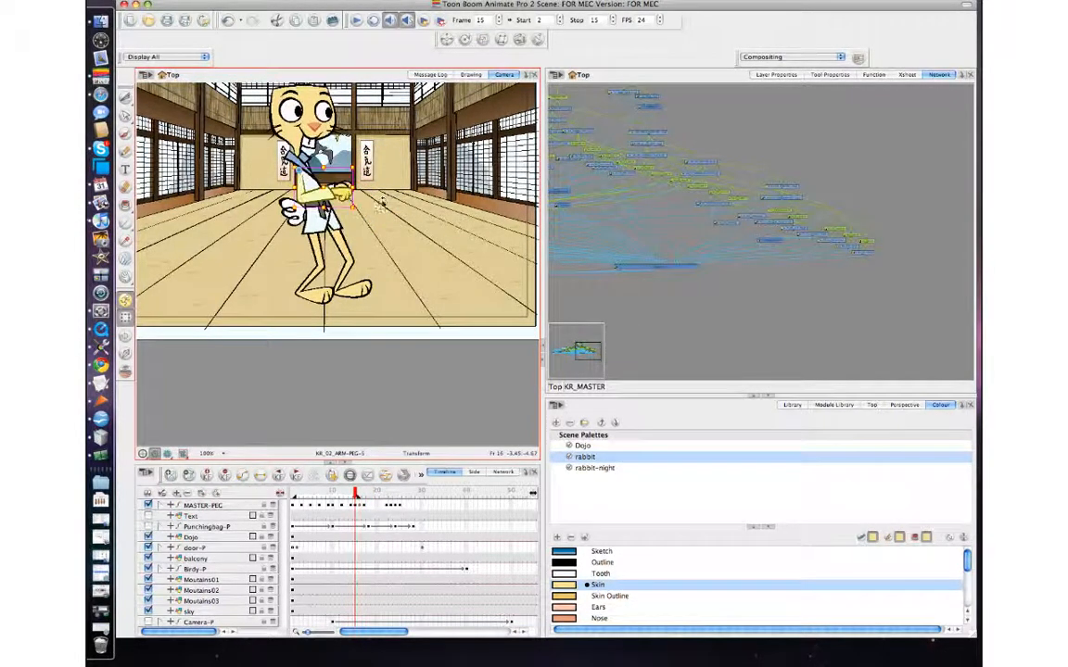
- Rotate the near arm down to waist height on frame 16 and adjust its hand (kr_02_hand) to point forward
key("comma")
key("comma")
key("period")
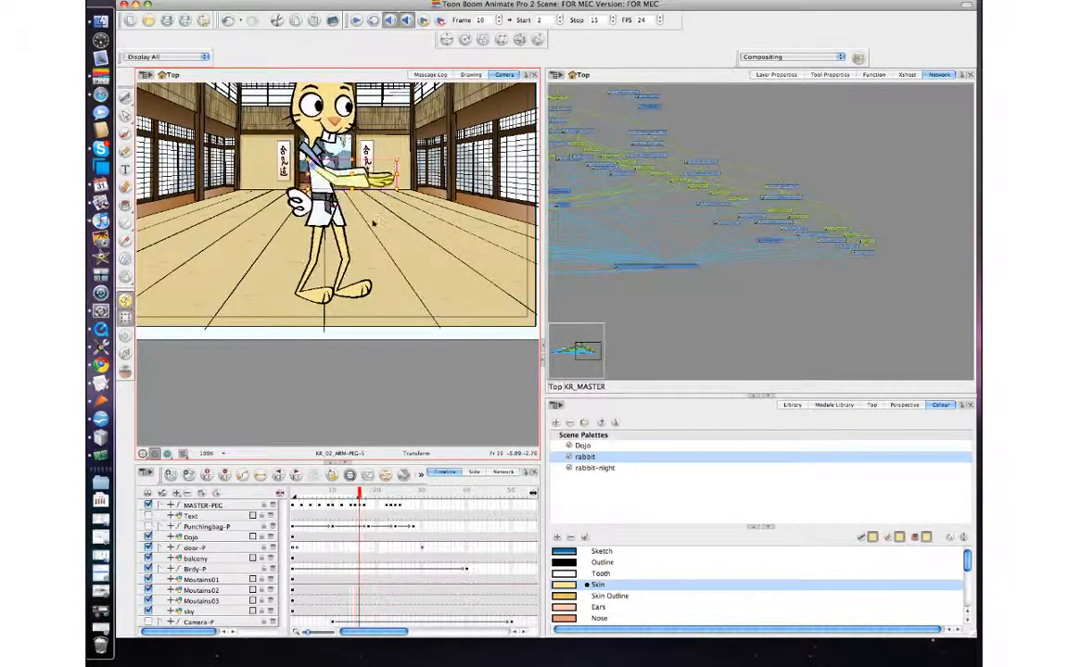
key("period")
key("comma")
key("Return")
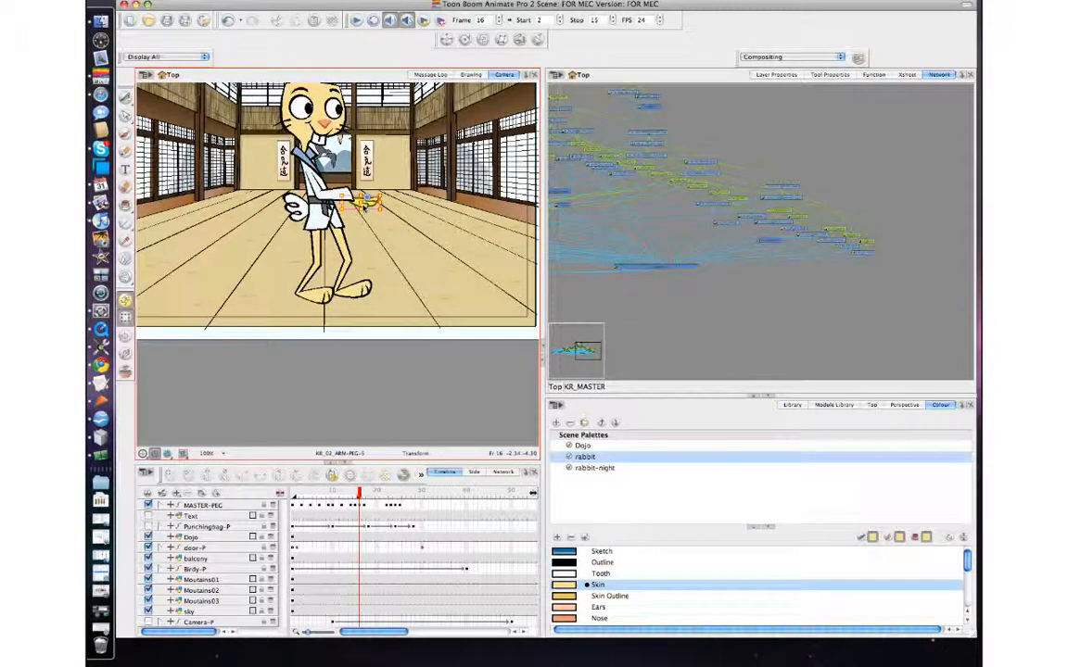
left_click(366, 202)
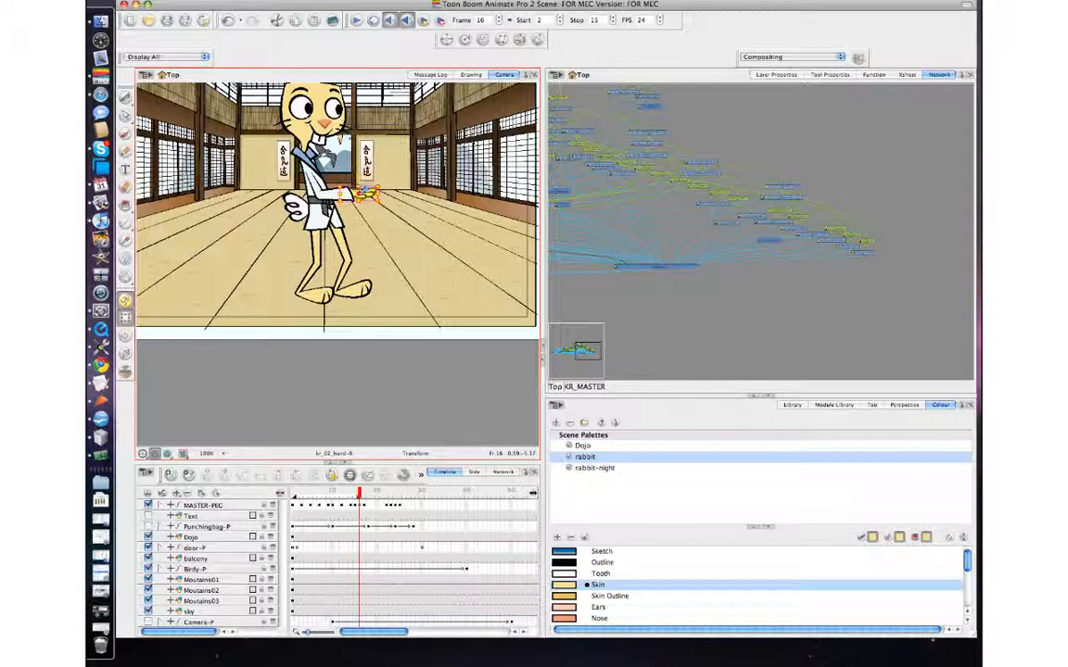
- Flip through frames 15 to 17 to check the near arm and hand motion
key("comma")
key("period")
key("period")
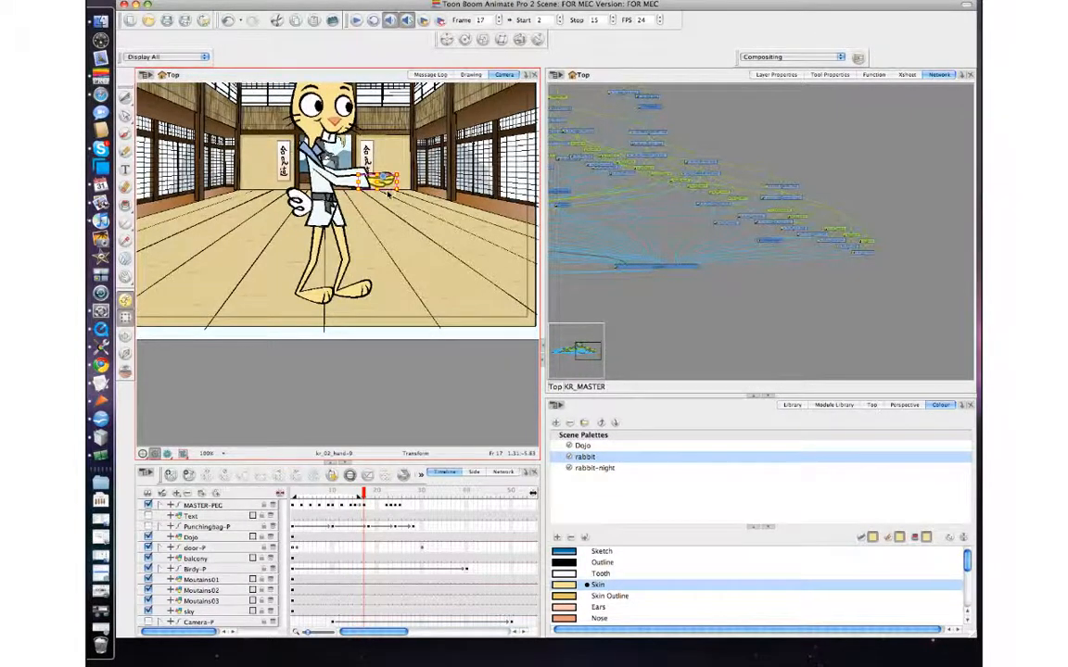
key("comma")
key("comma")
key("period")
key("period")
key("comma")
key("comma")
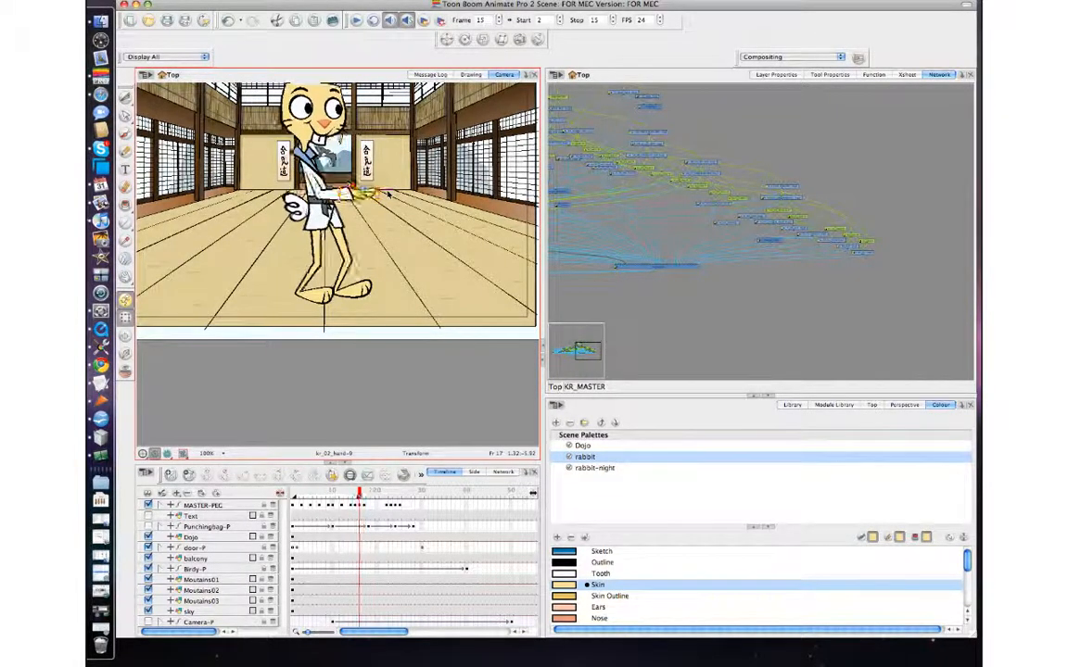
- Try to pose the other arm's lower section (KR_01_LOWERARM-PEG) on frame 16, using frame 17 as reference
key("period")
key("period")
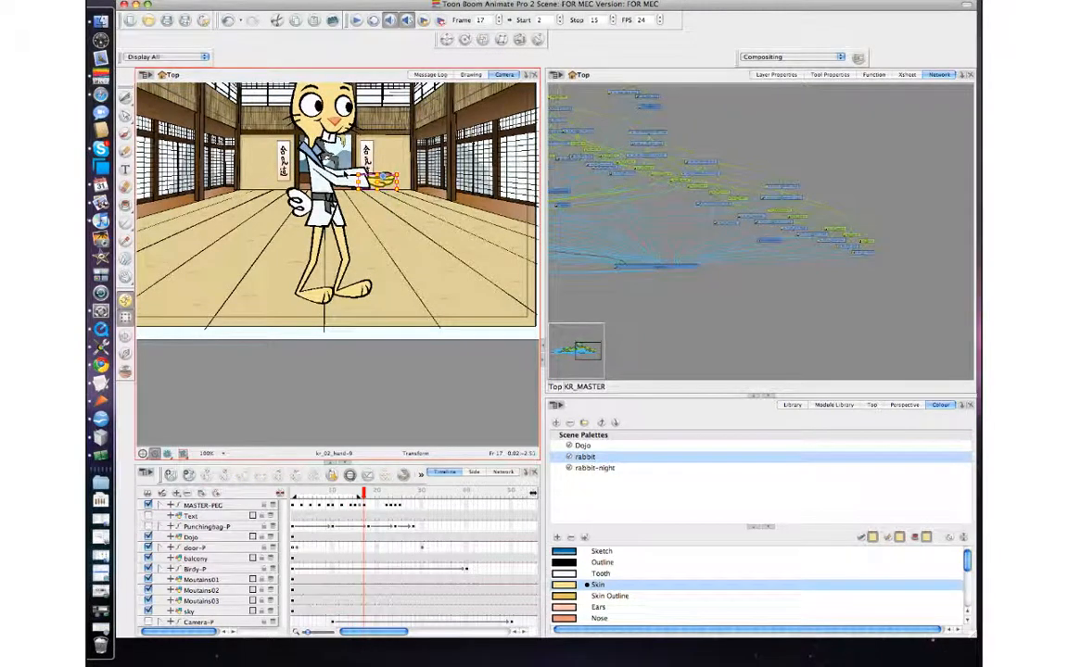
left_click(346, 175)
key("b")
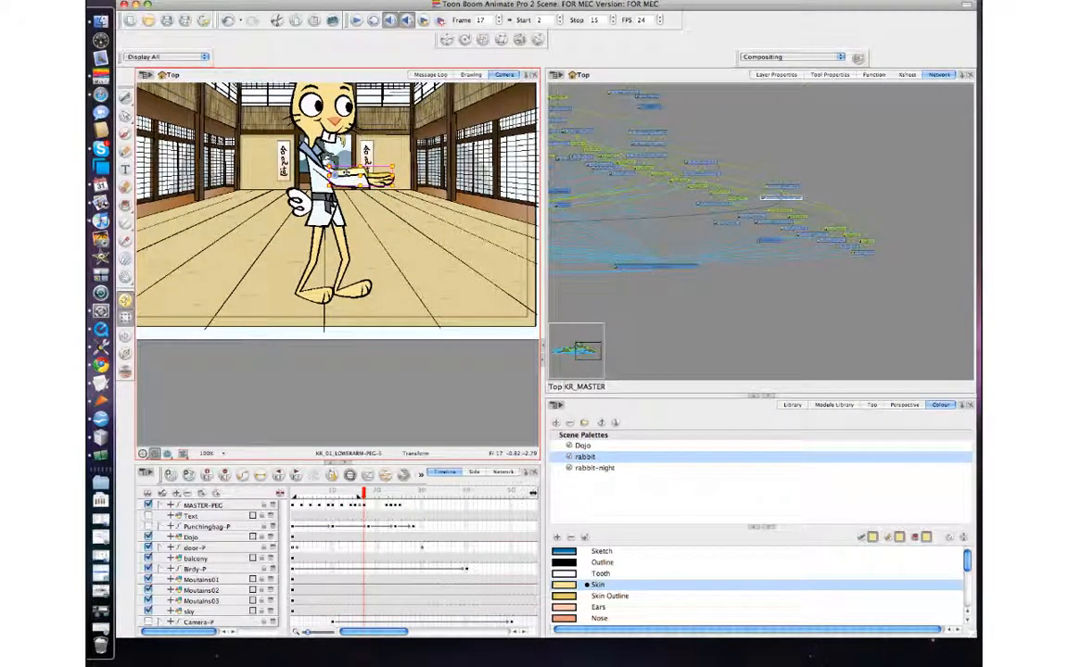
key("comma")
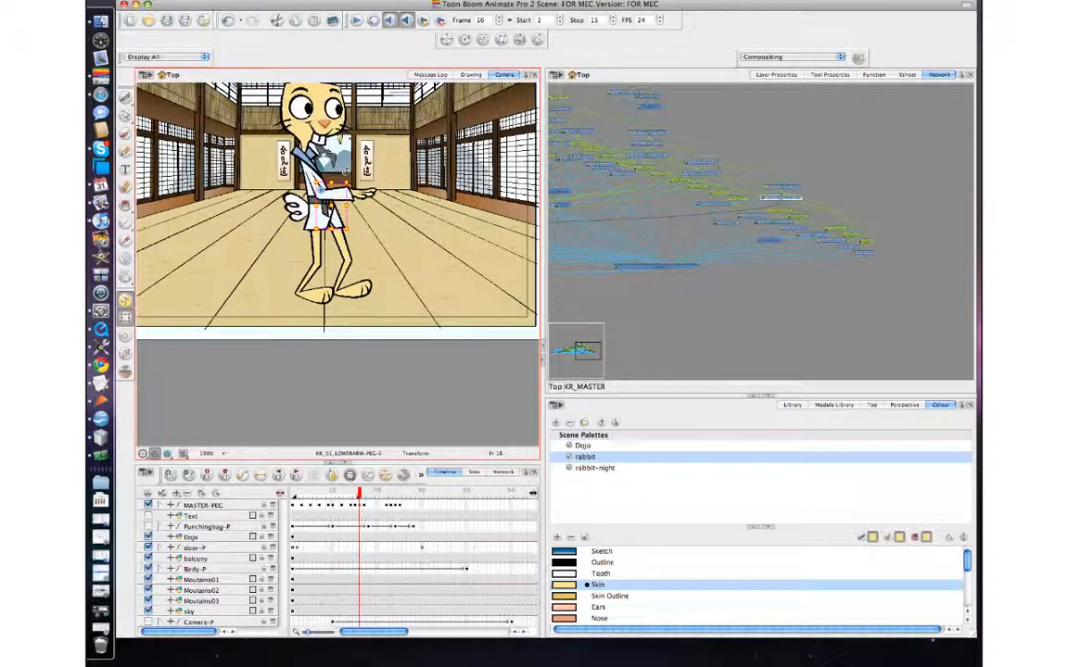
left_click_drag(346, 172, 358, 237)
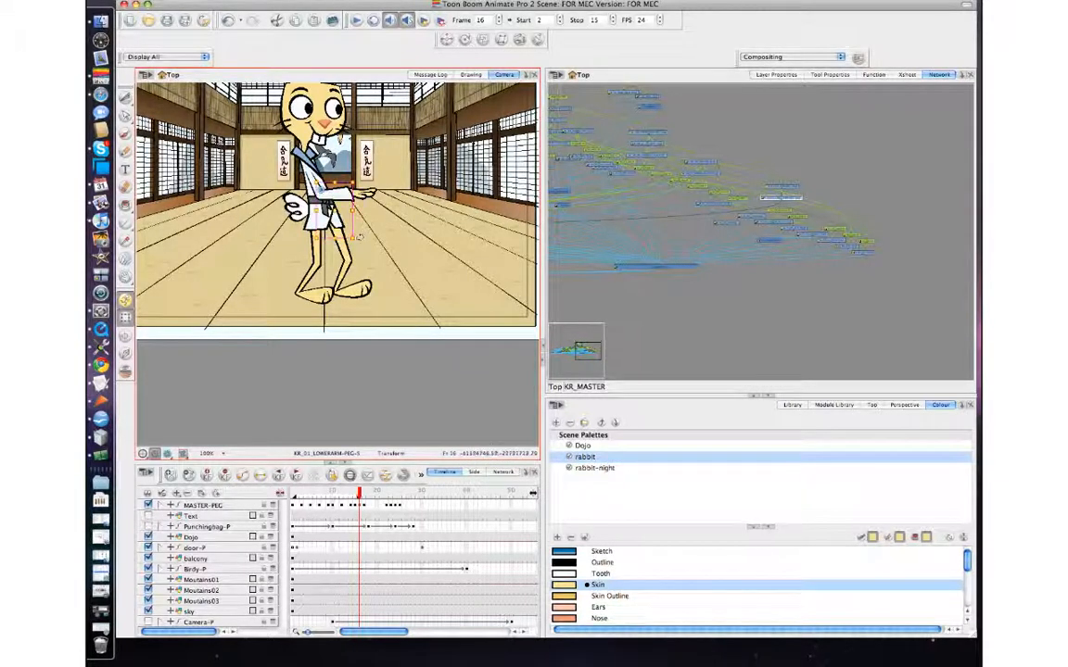
key("b")
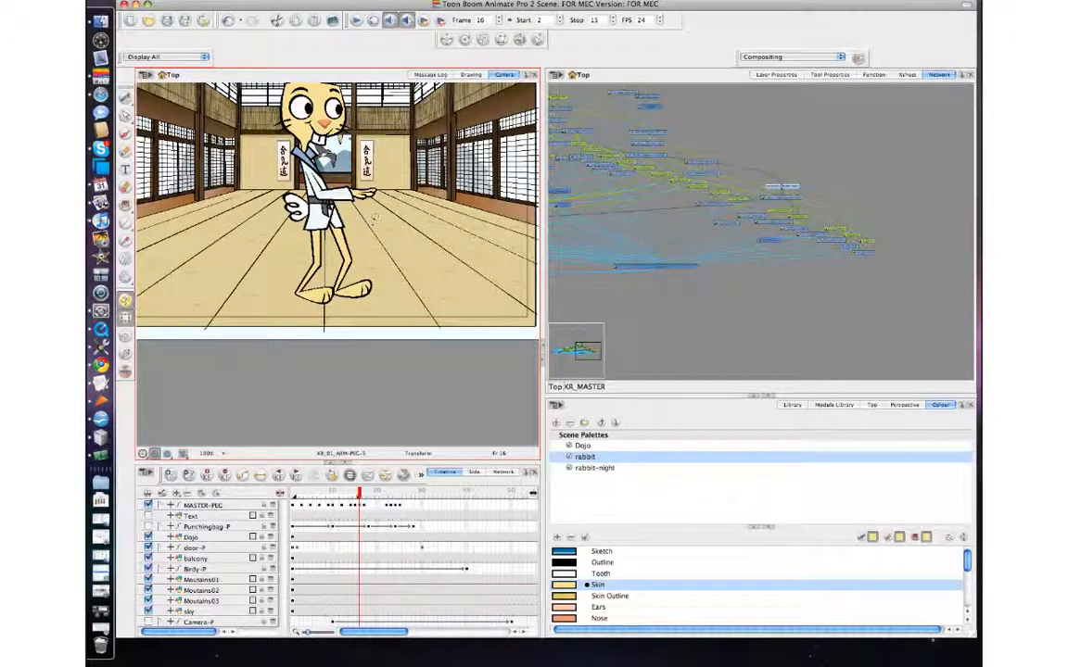
key("b")
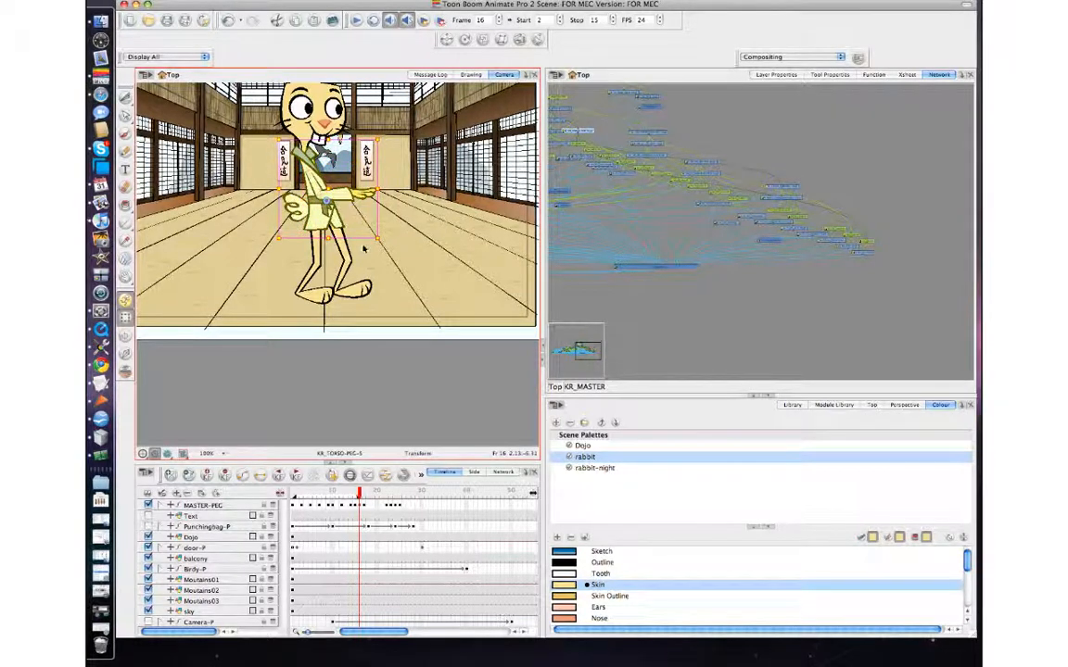
- Reuse the other arm's whole frame 17 pose (KR_01_ARM-PEG) on frame 16
key("comma")
left_click(344, 186)
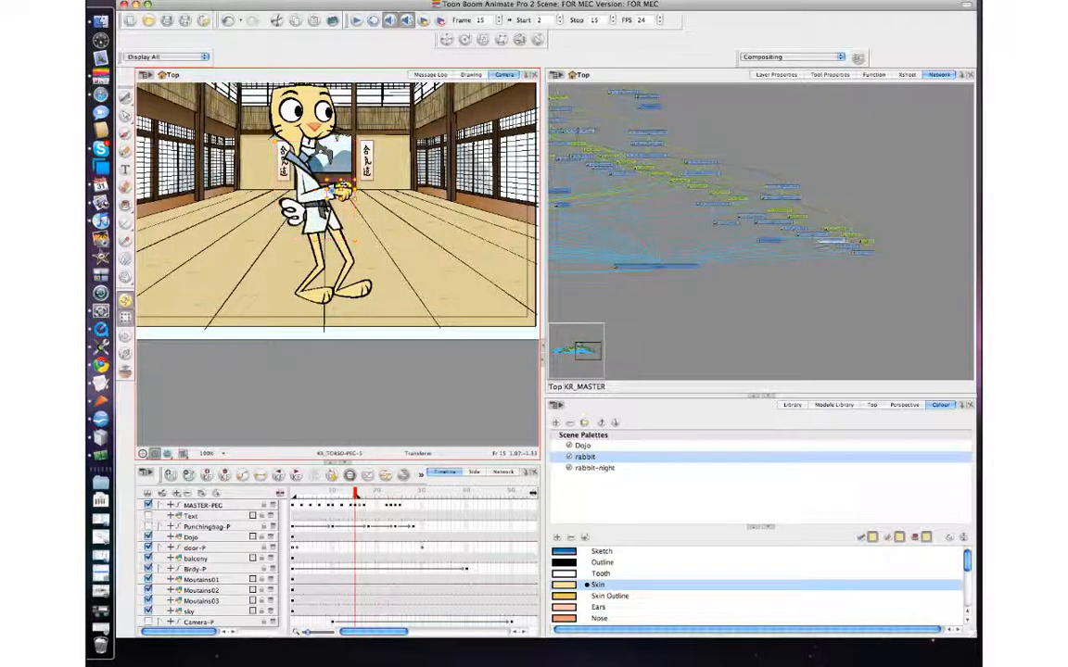
key("b")
key("b")
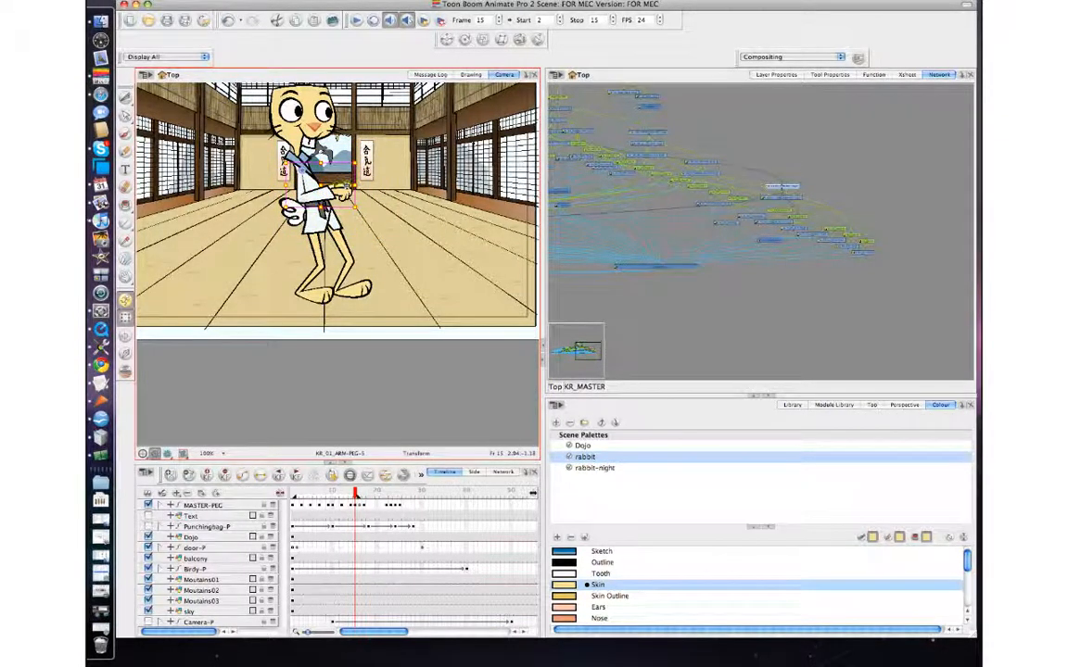
key("period")
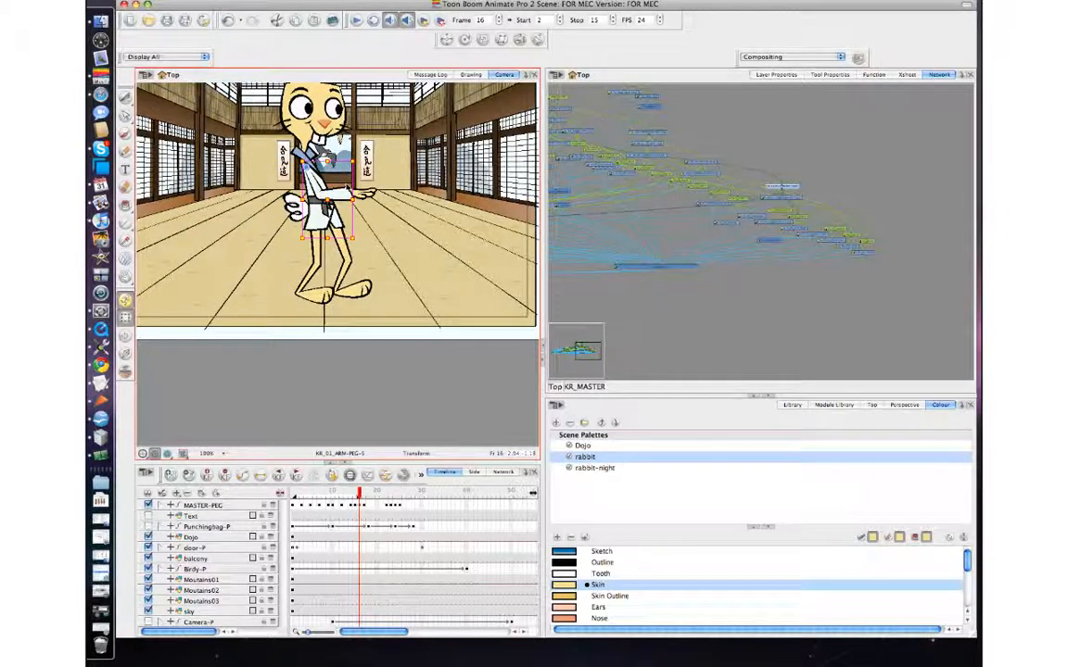
left_click_drag(348, 190, 380, 181)
key("period")
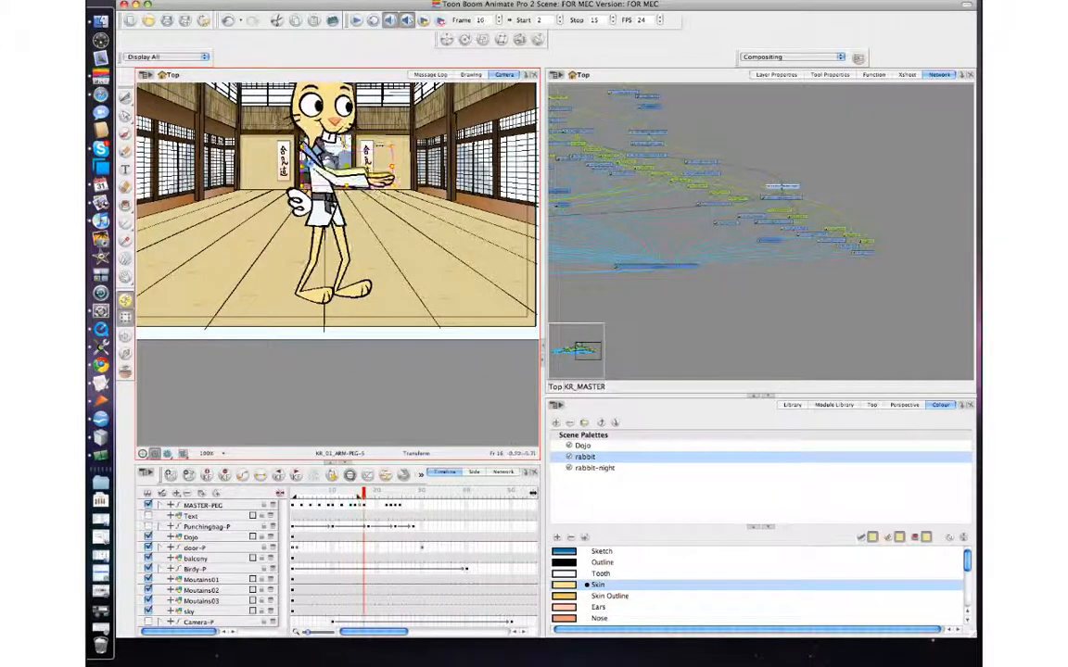
key("comma")
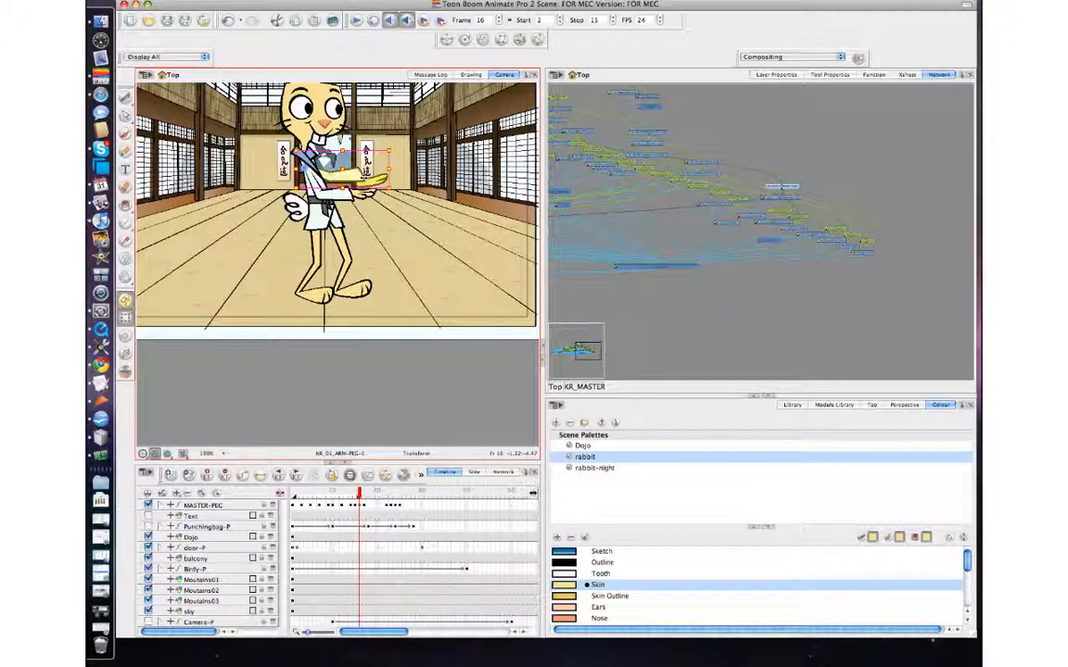
- Rotate the KR_01_ARM-PEG arm down to waist height on frame 16, checking it against frames 15 and 17
key("comma")
key("period")
key("period")
key("comma")
key("comma")
key("period")
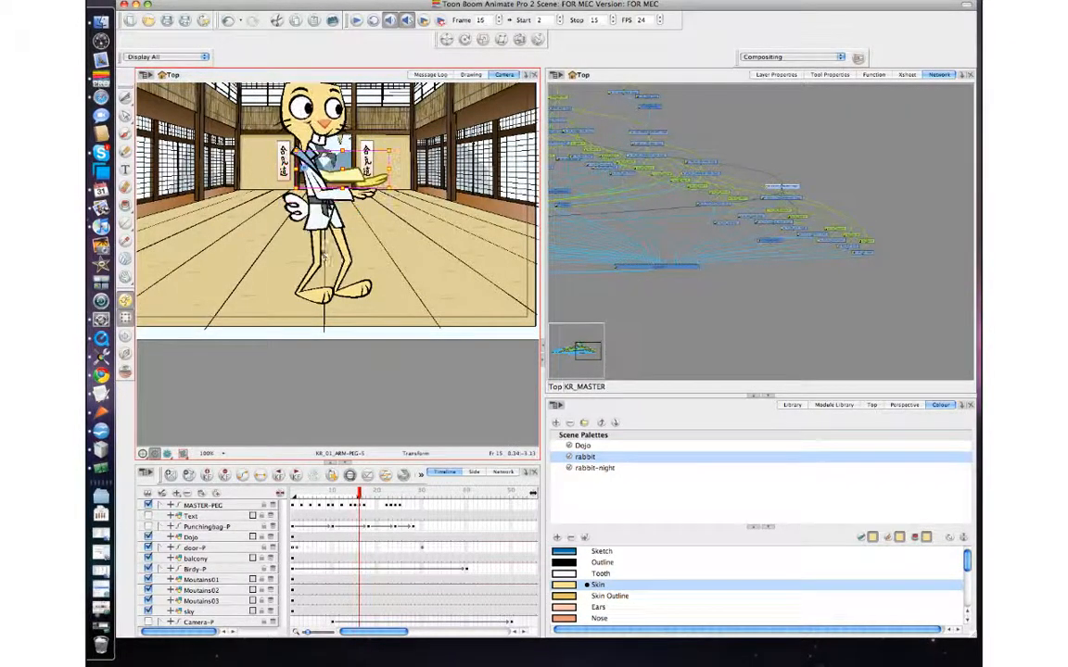
key("period")
key("comma")
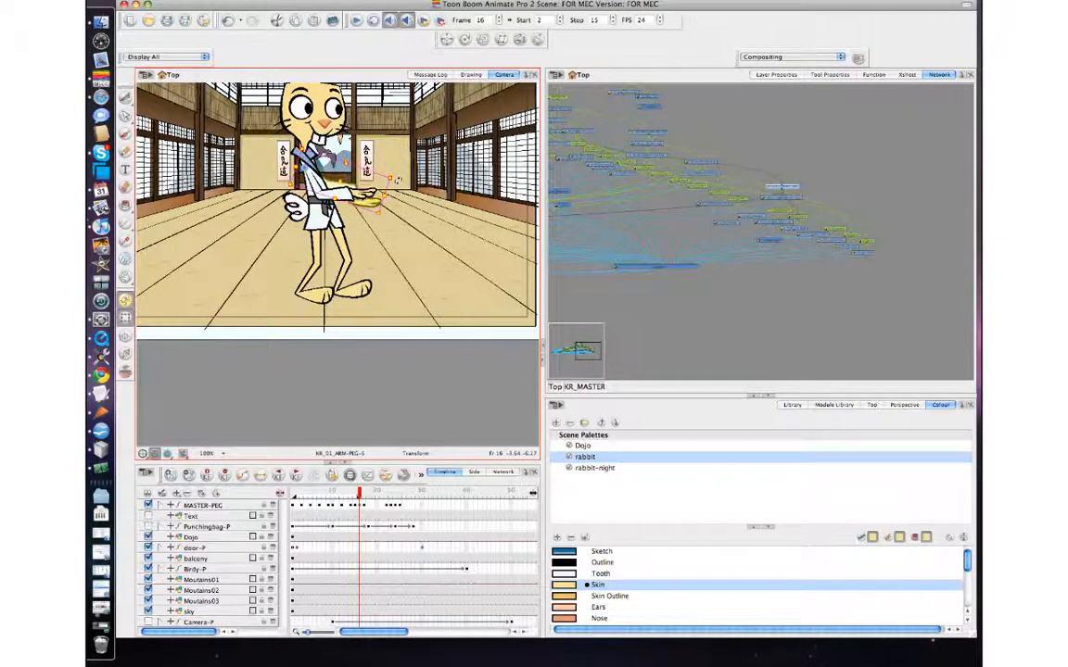
left_click(430, 361)
left_click(352, 190)
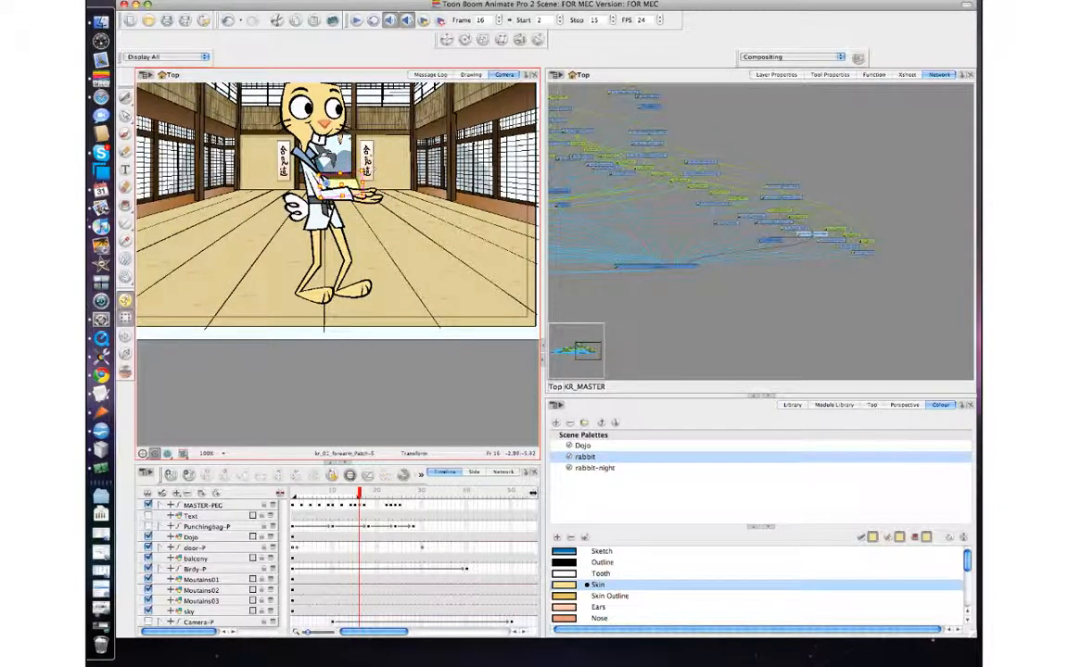
key("period")
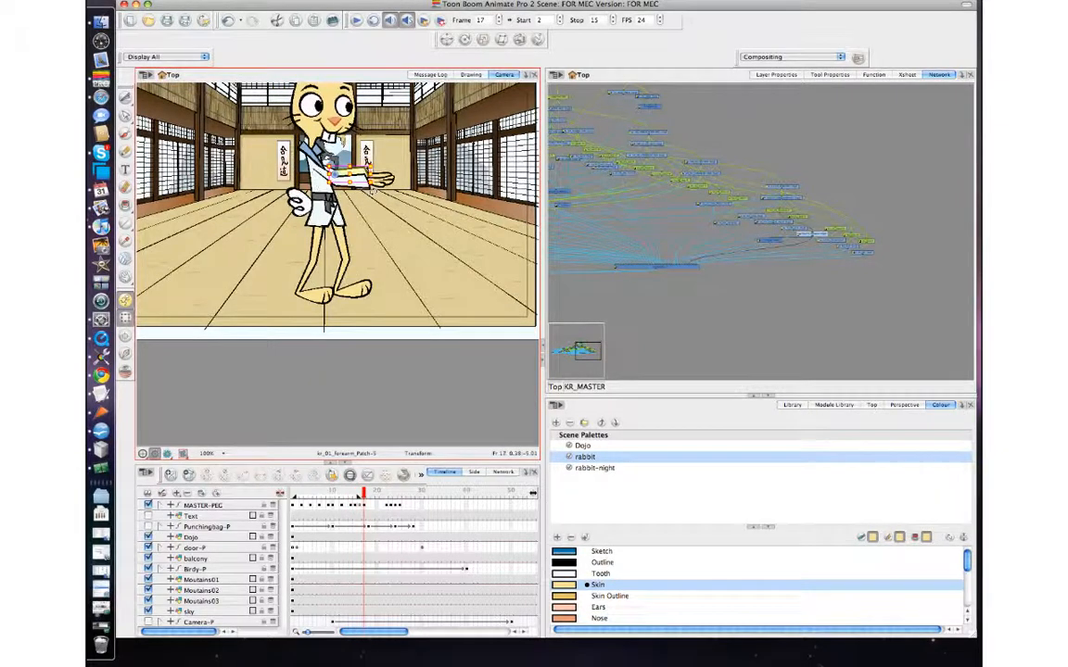
key("comma")
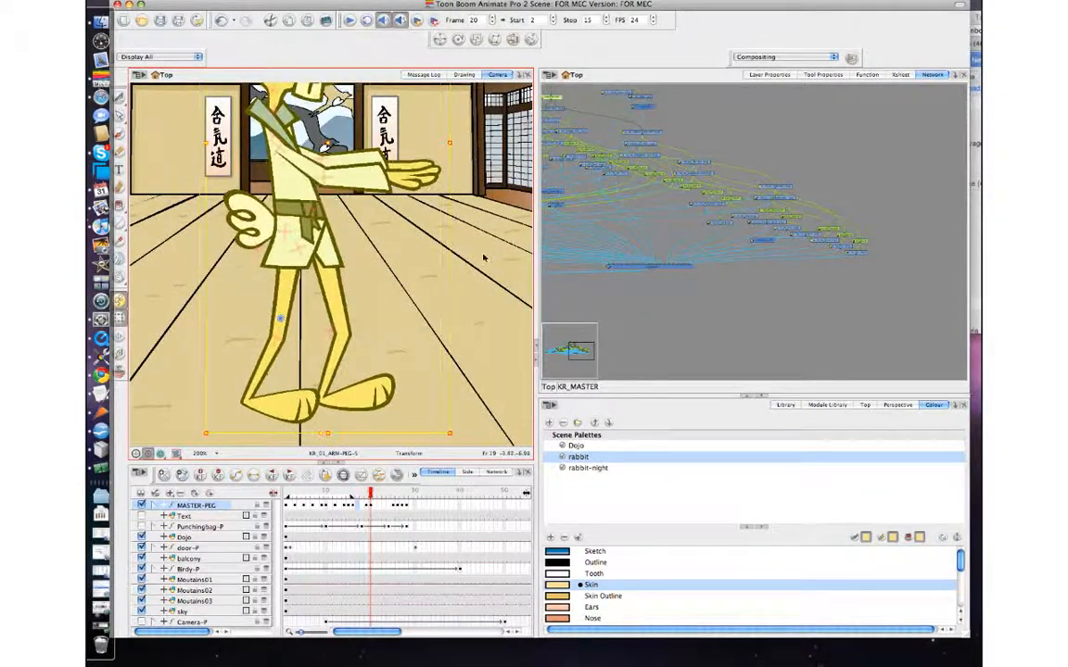
- Flip through frames 16 to 20 to examine how the arm thrust moves and settles
key("comma")
key("comma")
key("comma")
key("comma")
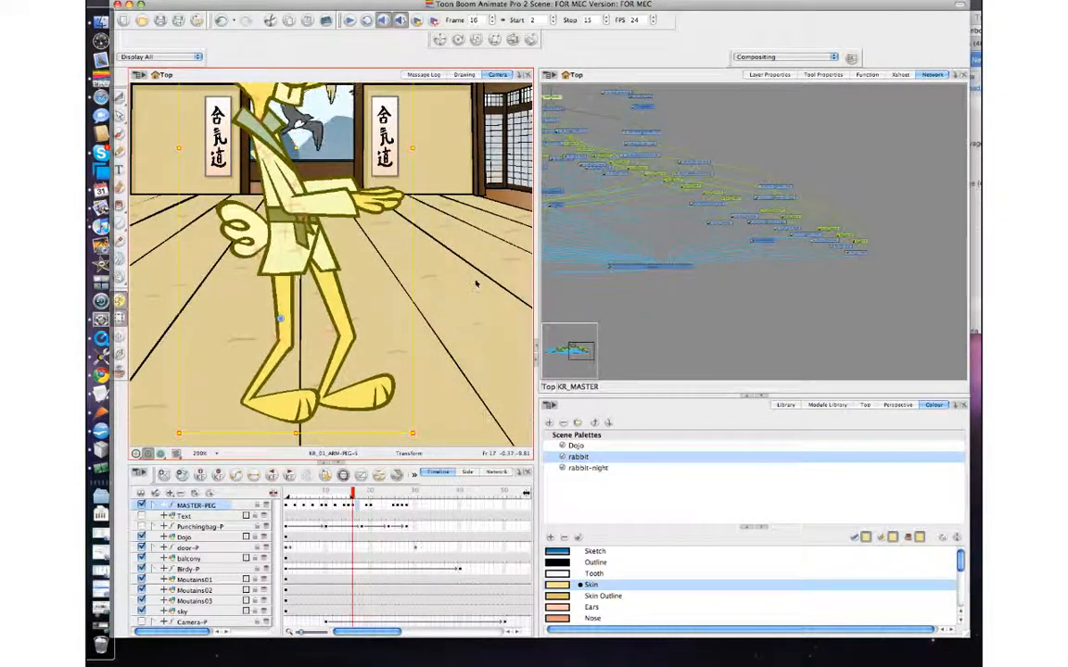
key("period")
key("period")
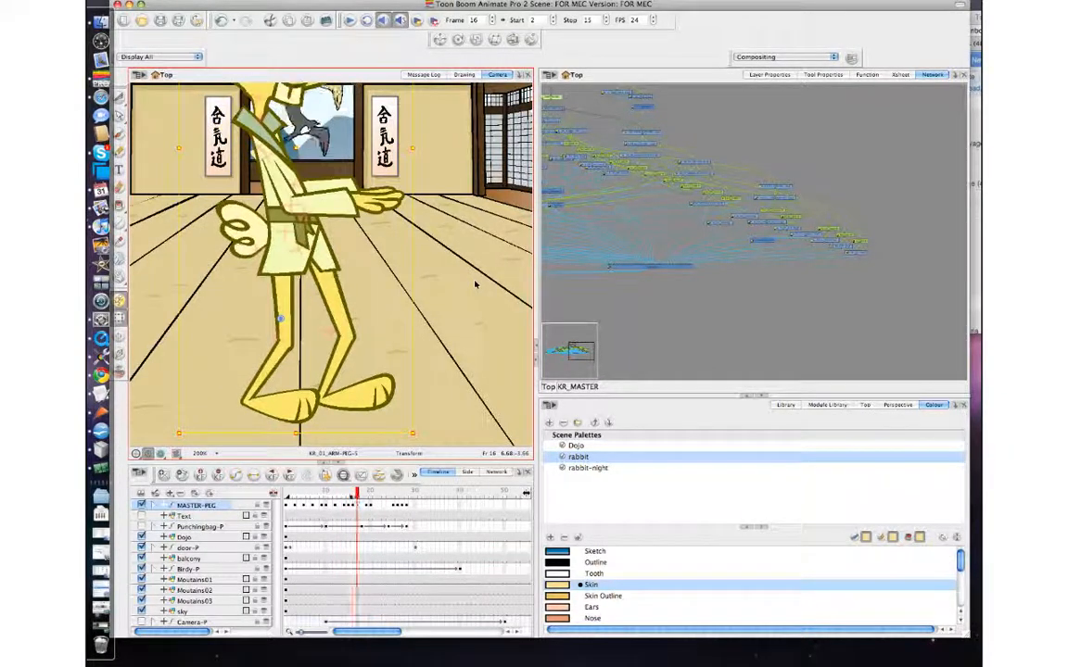
key("period")
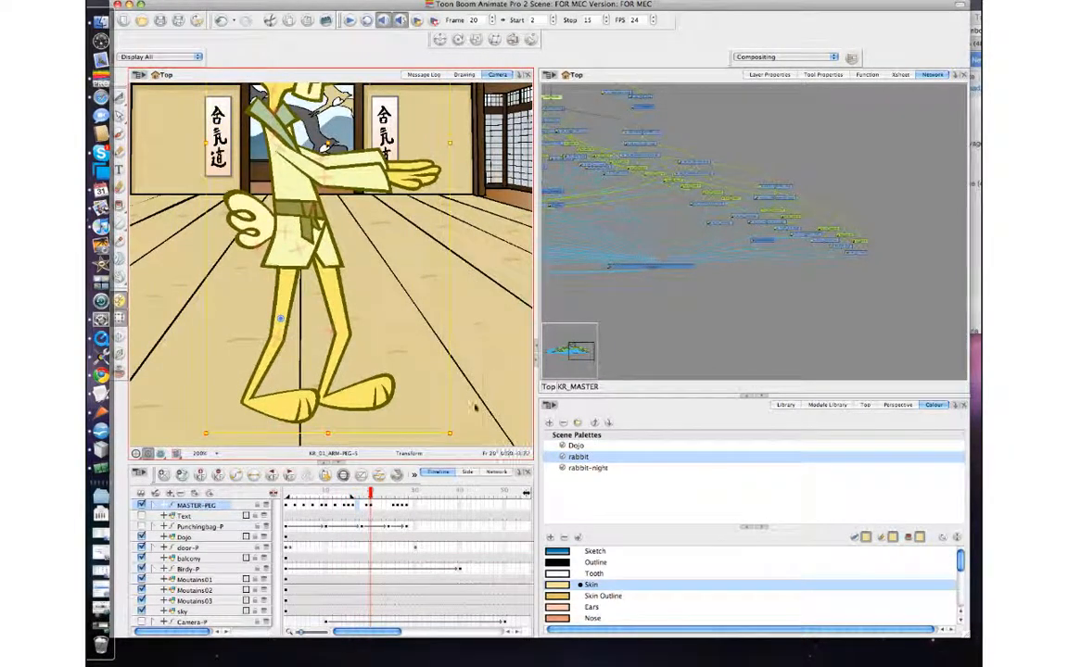
key("period")
key("period")
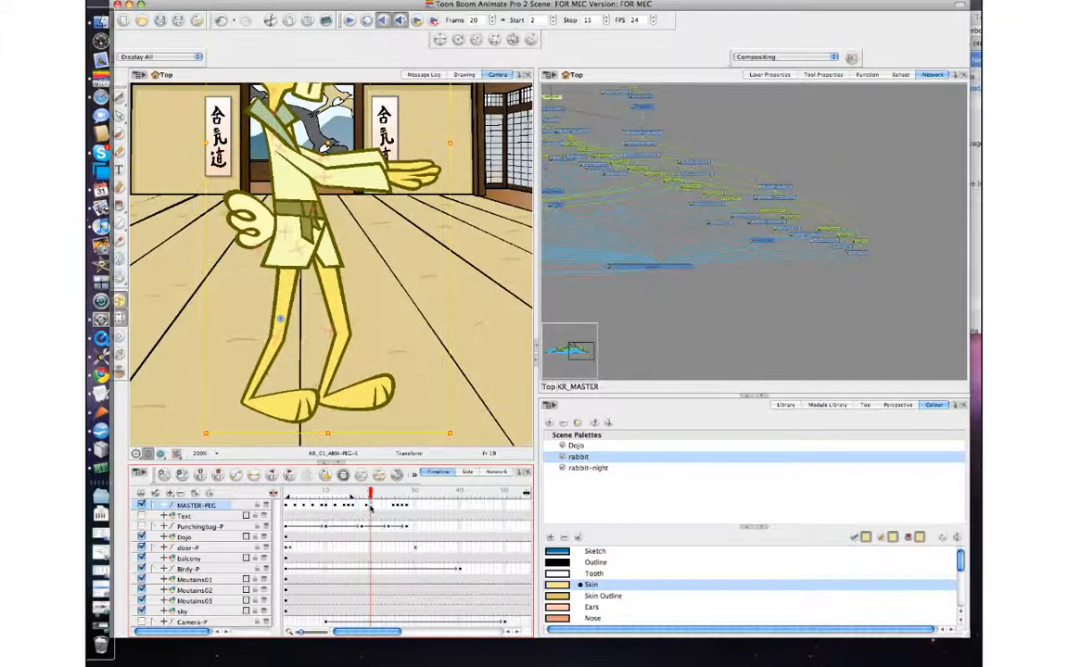
- Space the MASTER-PEG keyframes that settle the arm thrust two frames apart, on frames 18, 20 and 22
key("comma")
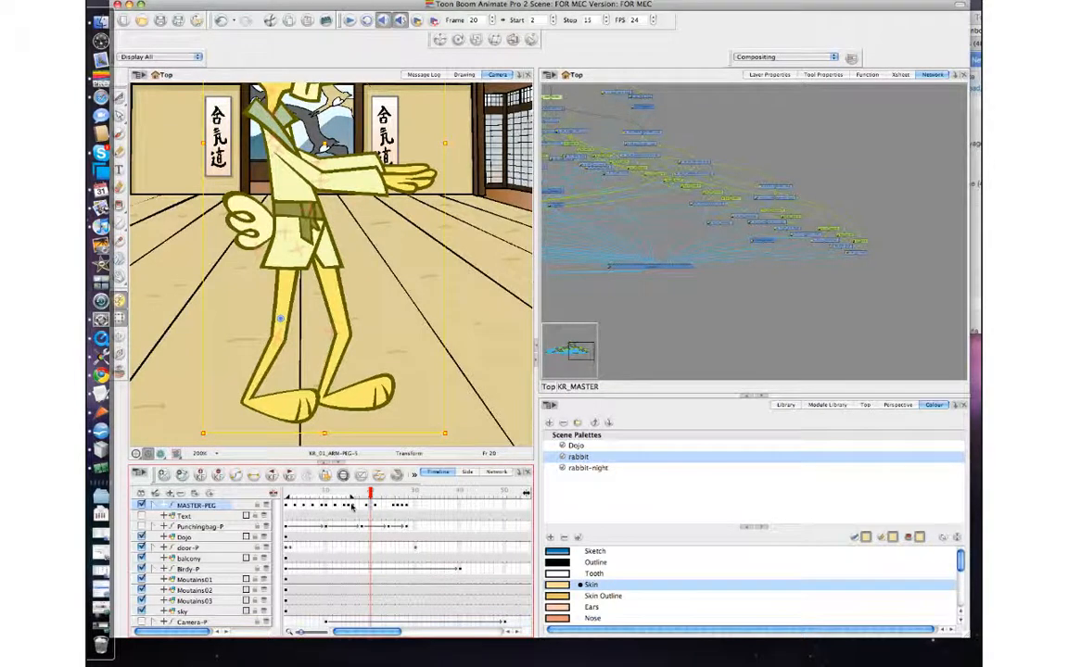
left_click(353, 506)
key("period")
key("period")
key("period")
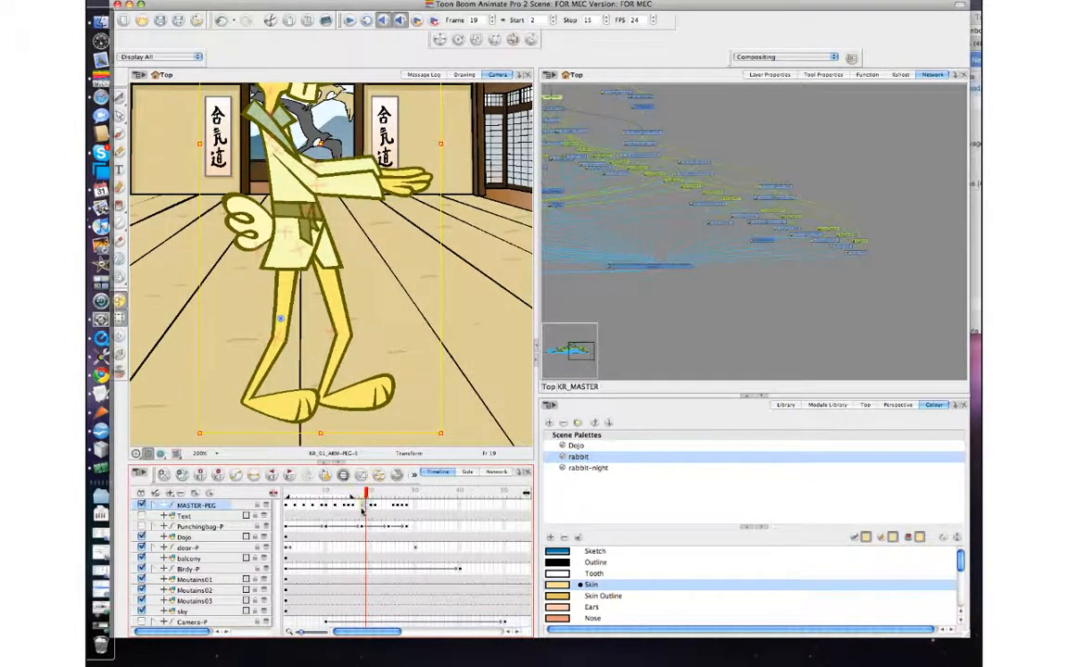
key("comma")
key("period")
key("period")
key("period")
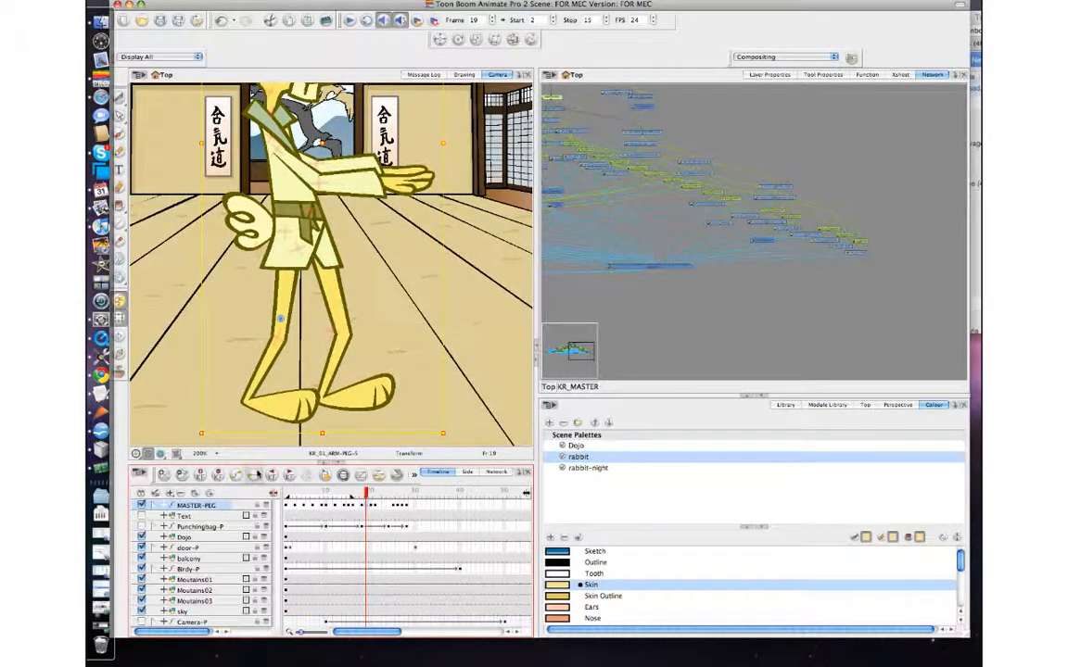
left_click(379, 506)
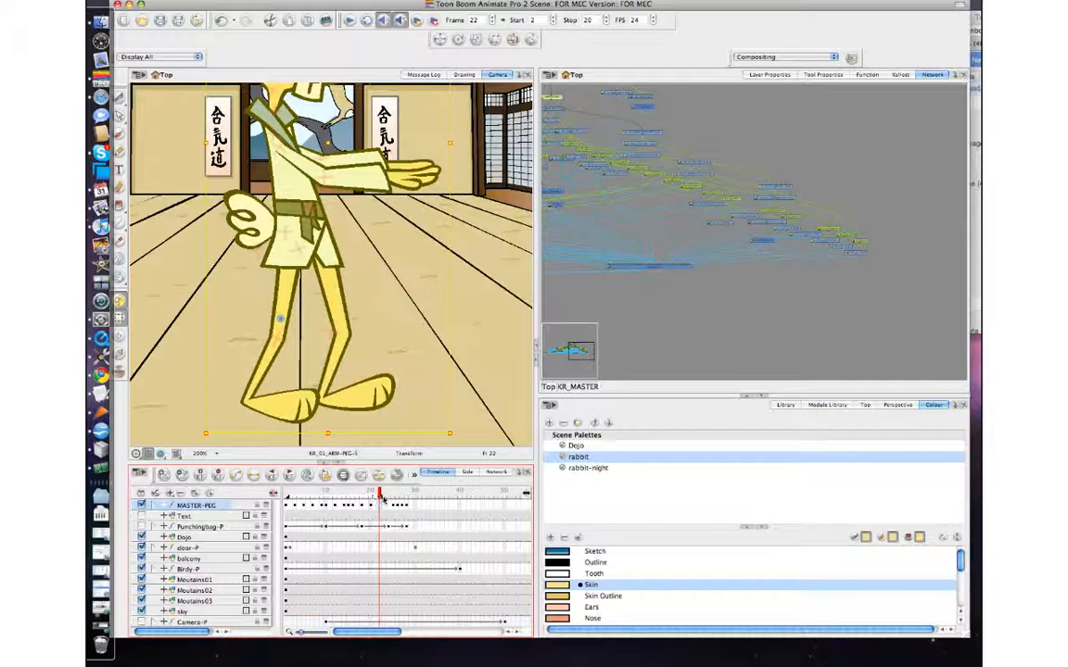
- Set playback to stop at frame 23 and play the whole animation to check the thrust's timing
left_click_drag(382, 500, 388, 504)
left_click(720, 303)
left_click(302, 76)
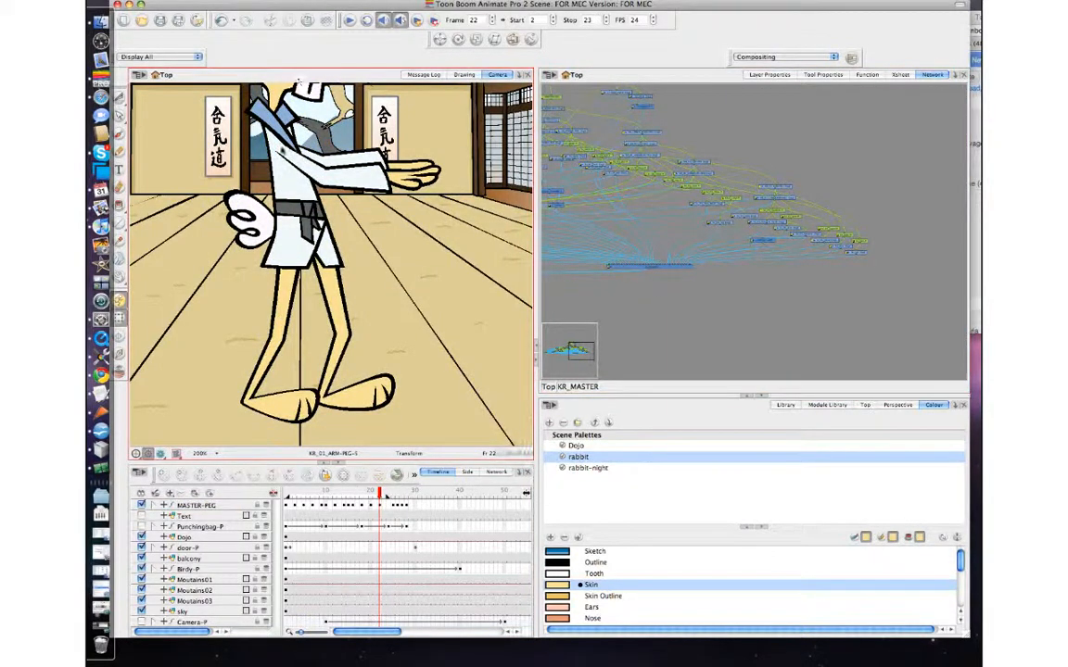
scroll(298, 83, "down", 3)
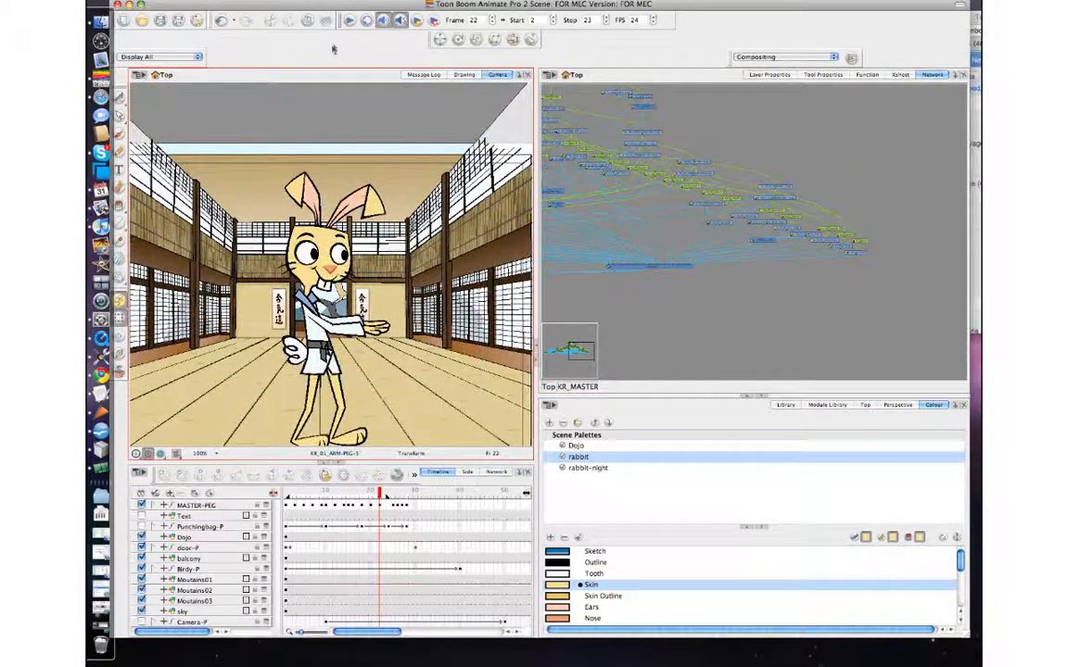
left_click(349, 19)
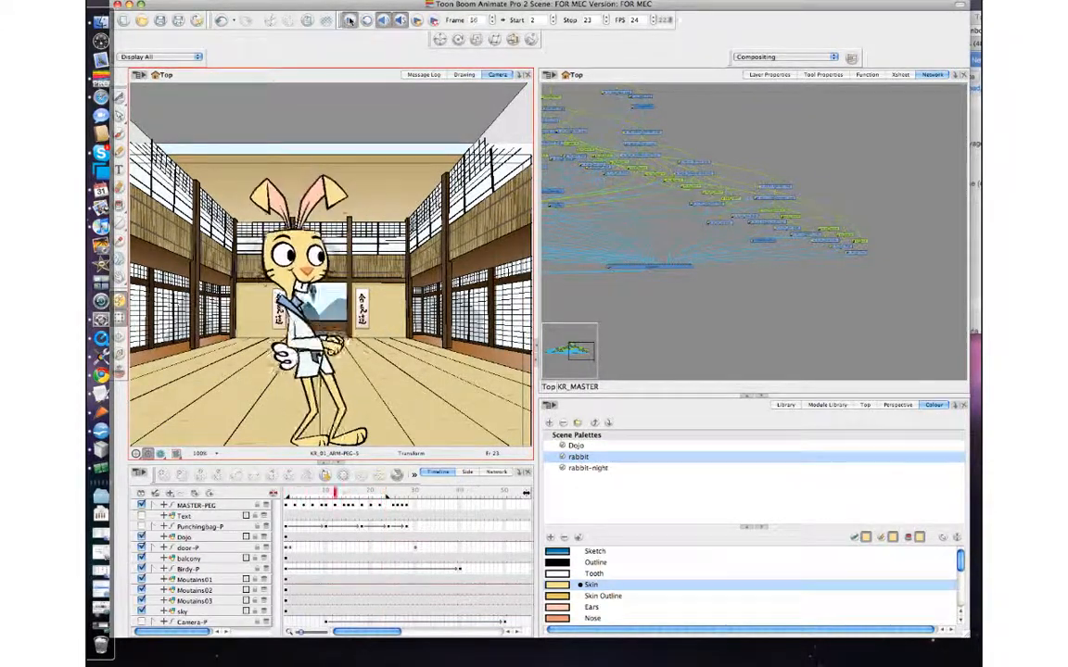
left_click(351, 21)
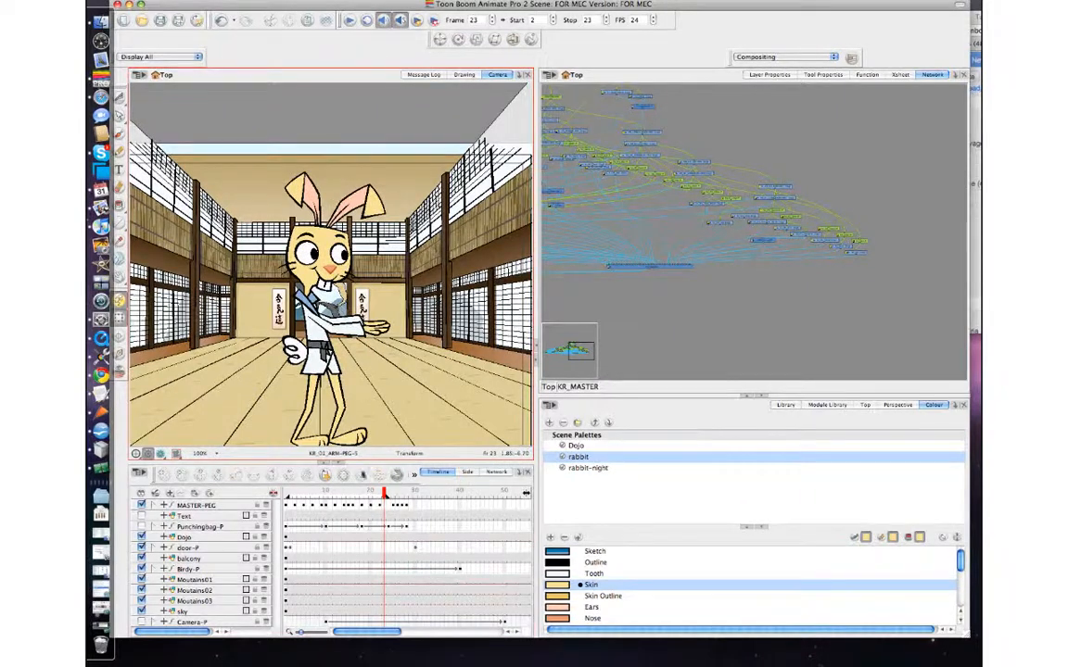
- Shift the MASTER-PEG keyframes from frame 15 onward to frames 27 through 40, and play the scene through to frame 42
left_click(326, 496)
left_click_drag(288, 496, 459, 508)
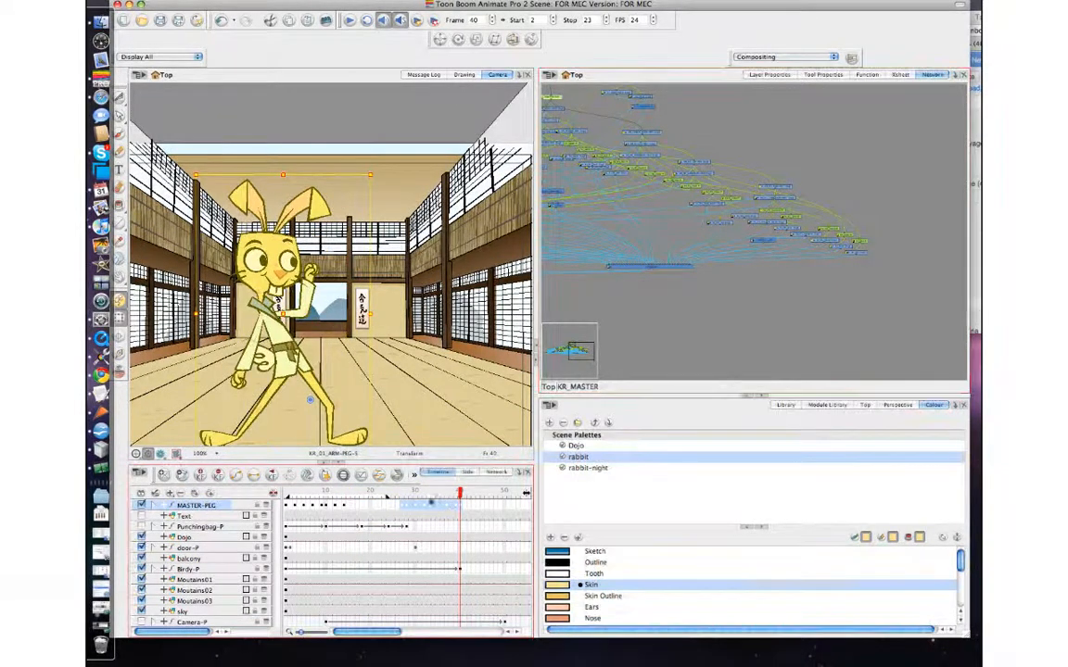
left_click_drag(387, 500, 471, 499)
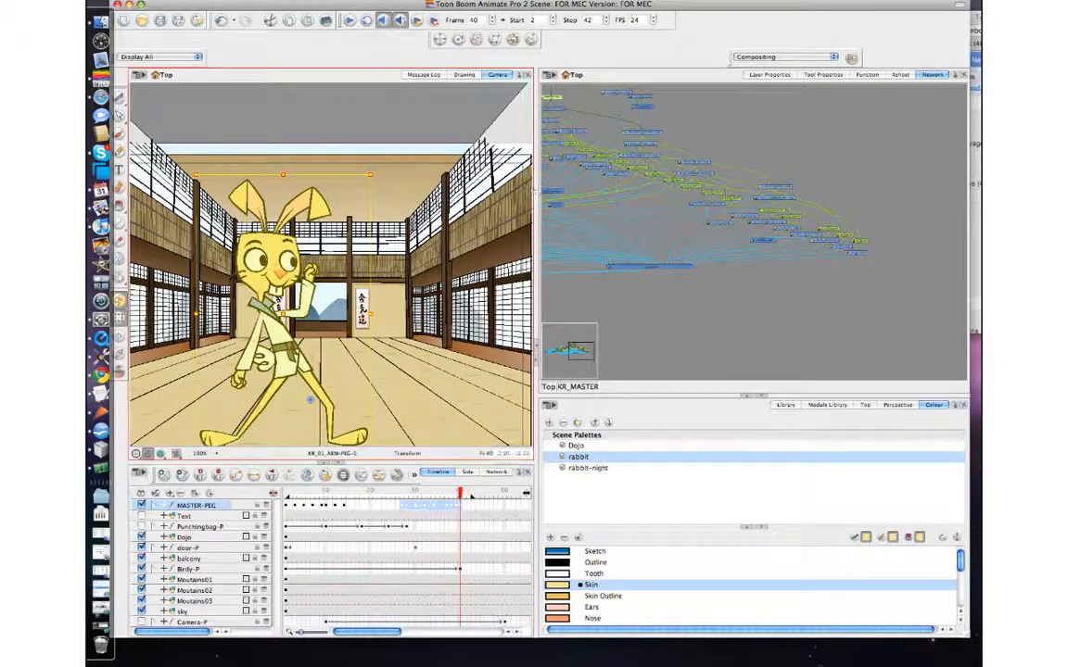
left_click(417, 95)
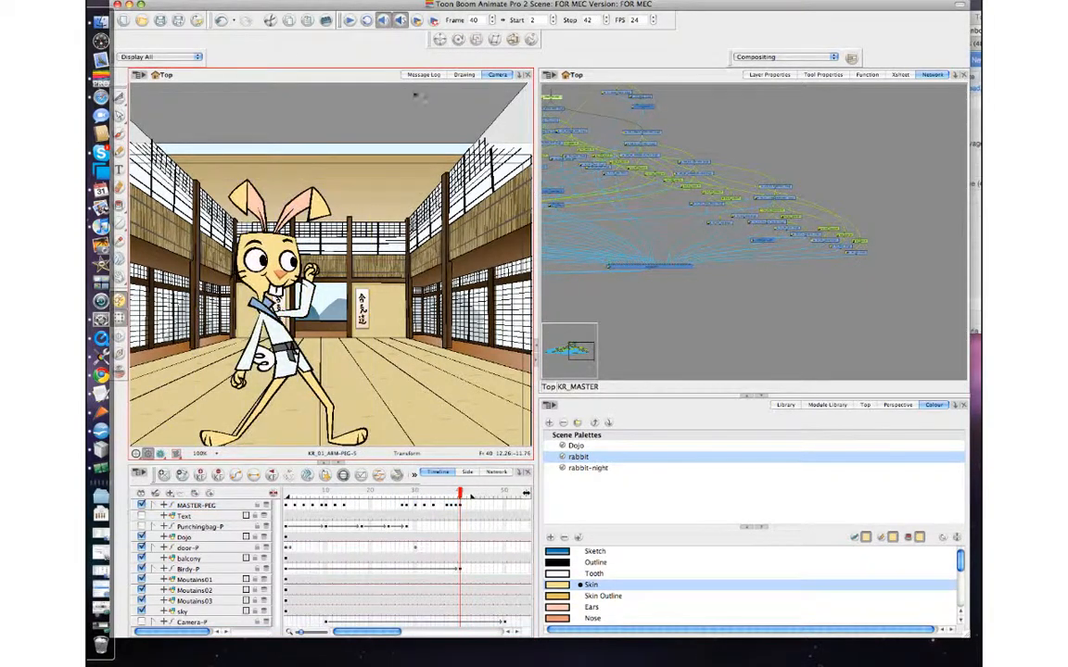
left_click(349, 20)
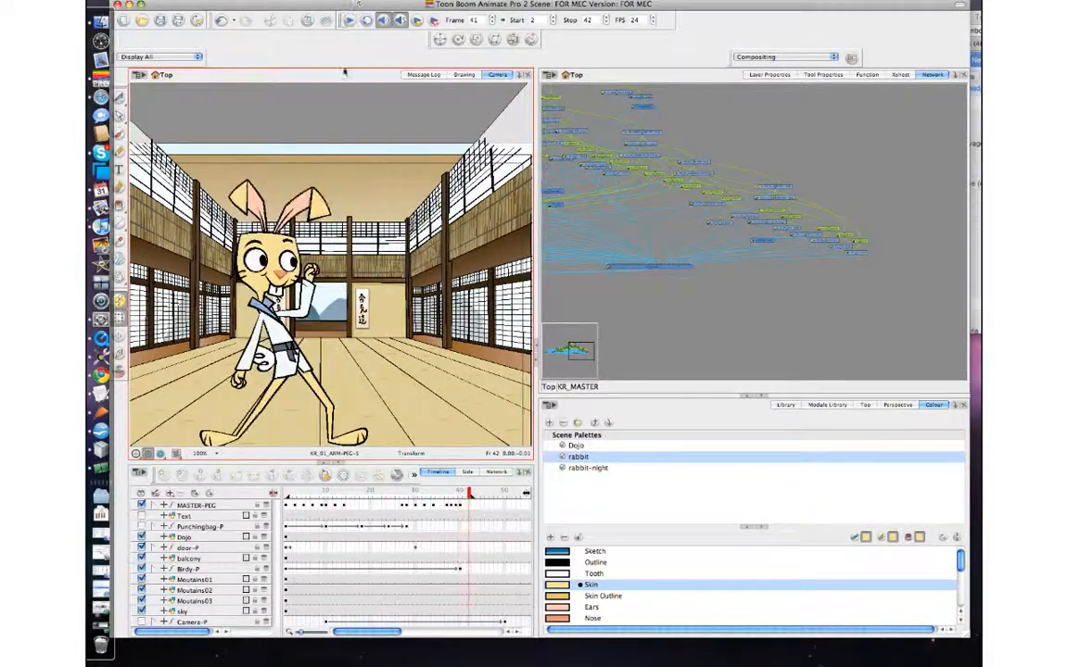
- Add MASTER-PEG keyframes on frames 25 and 26, just before the pose on frame 27
left_click(401, 496)
mouse_move(402, 495)
left_mouse_down()
mouse_move(423, 494)
mouse_move(402, 494)
left_mouse_up()
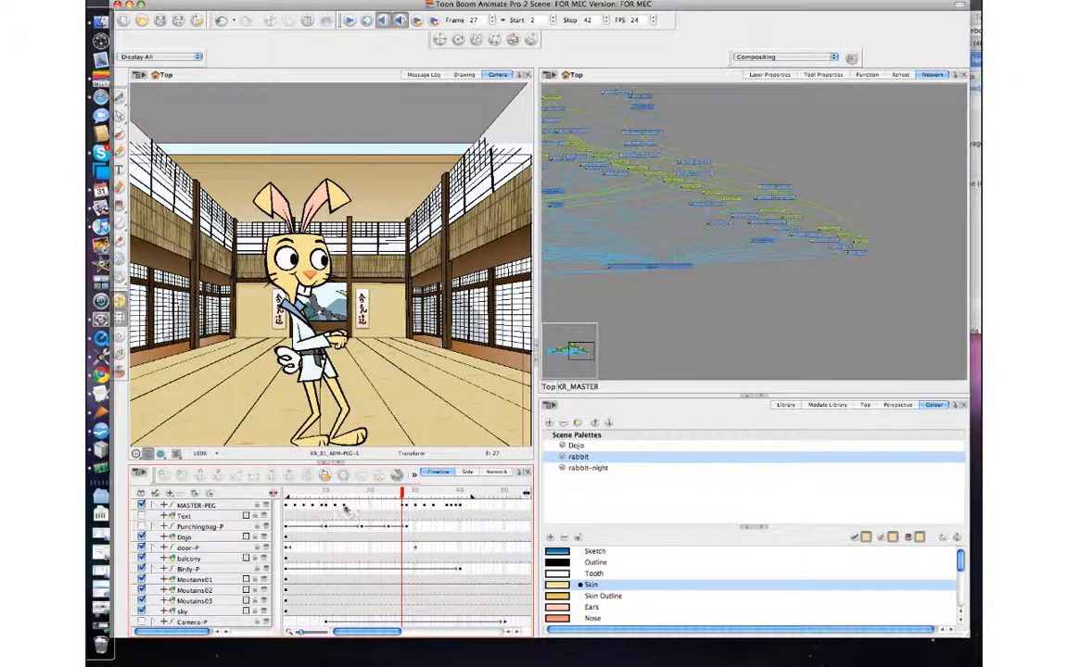
left_click(398, 506)
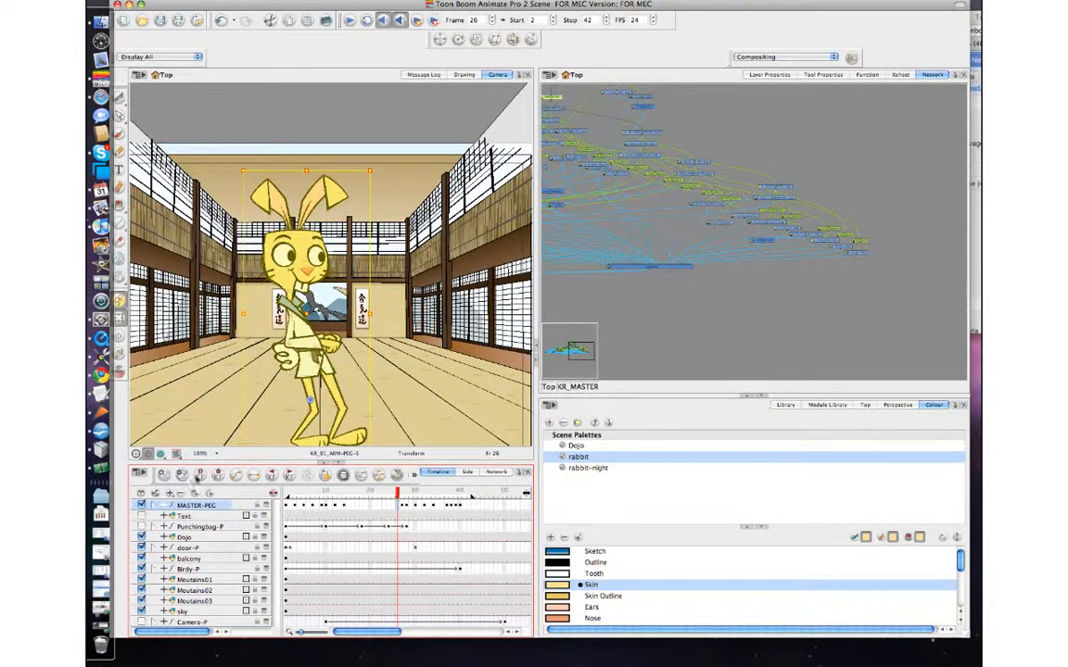
left_click(399, 506)
left_click(393, 506)
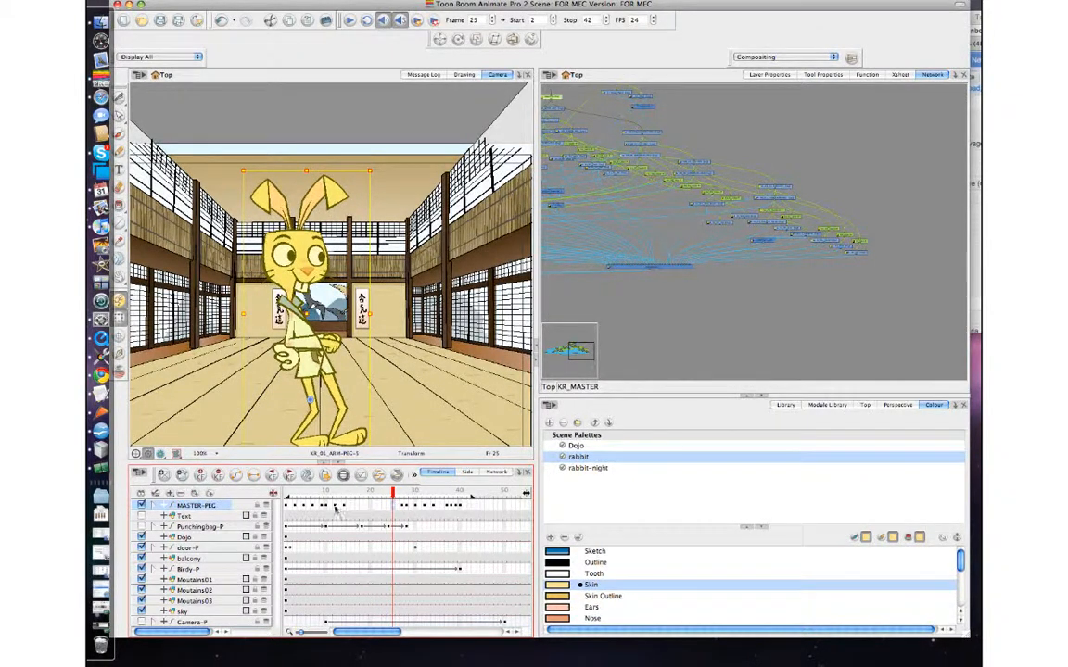
left_click(235, 474)
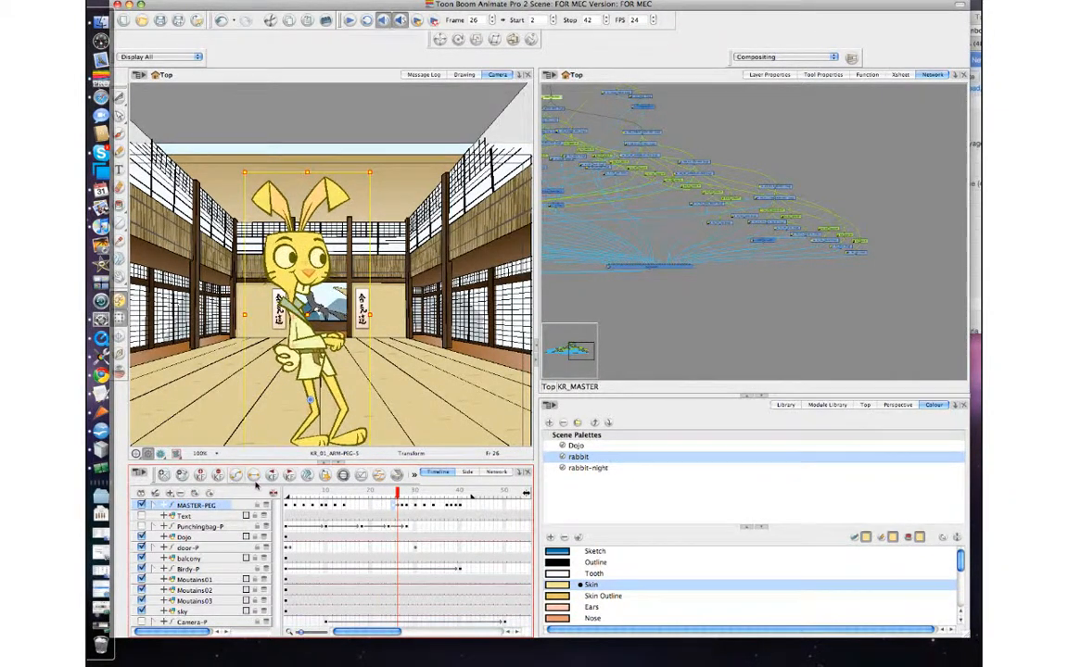
- Move the two new MASTER-PEG keyframes before the thrust to frames 23 and 25
left_click(393, 507)
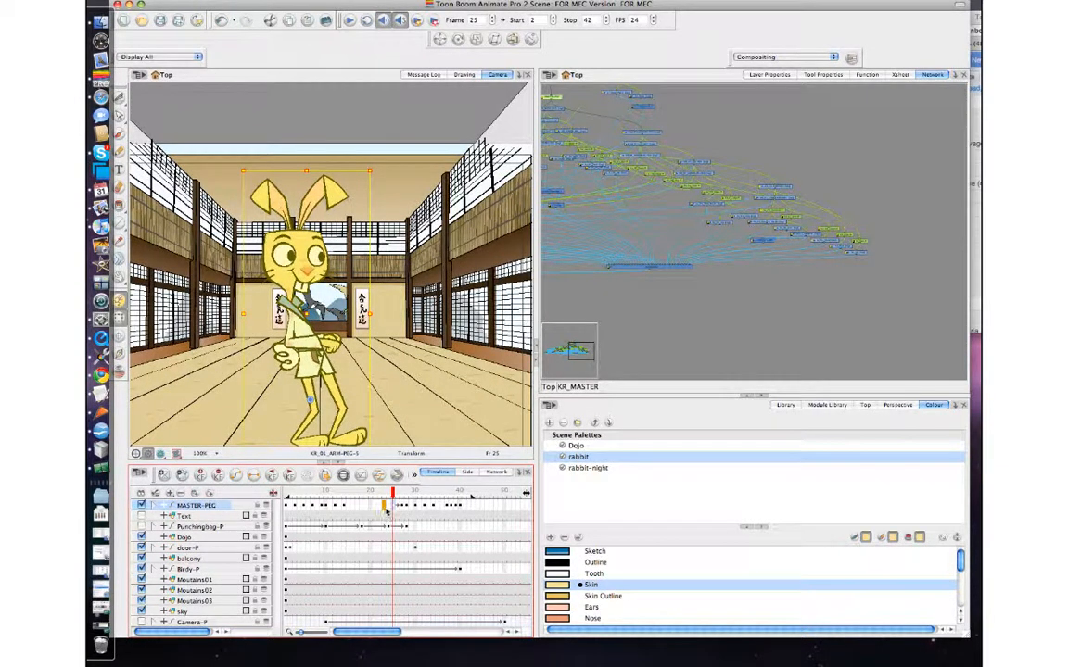
left_click(385, 508)
left_click(389, 508)
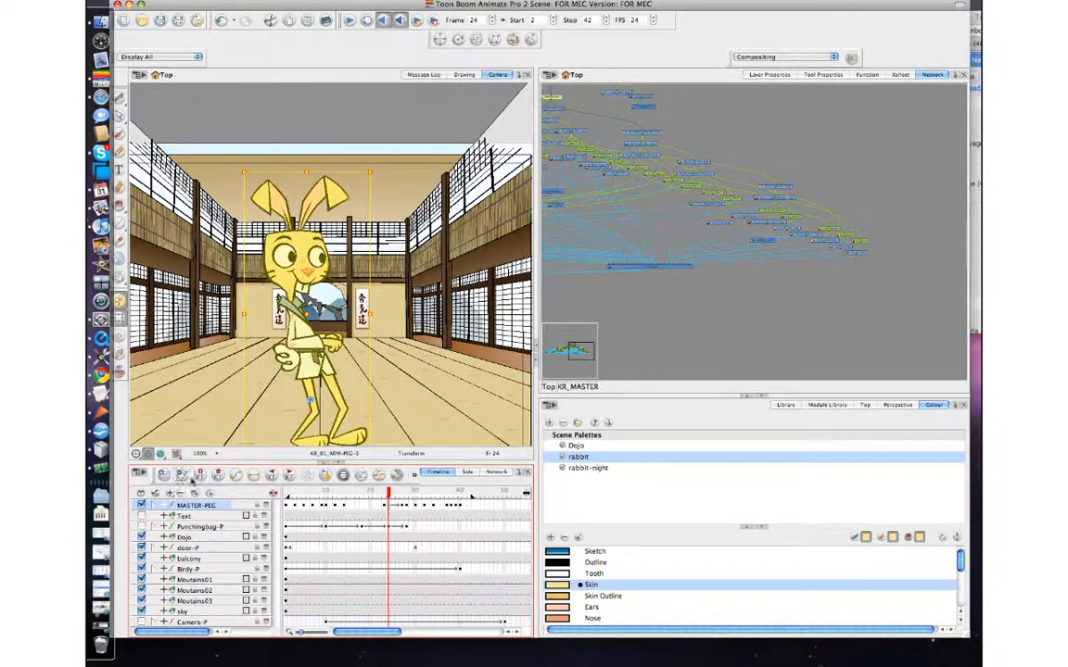
key("period")
key("period")
key("period")
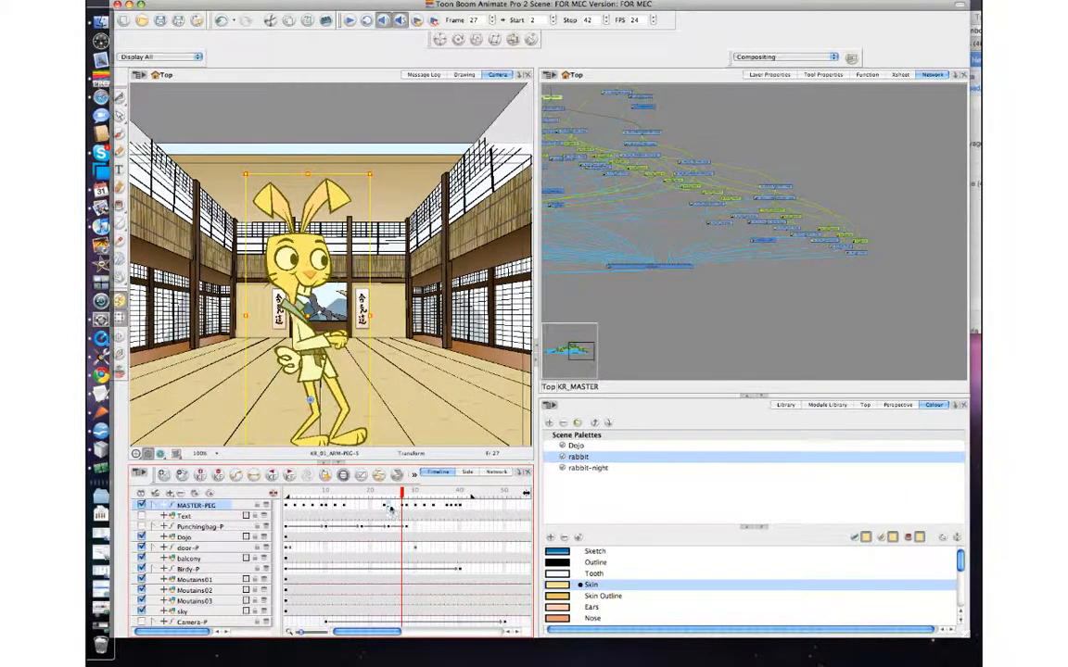
left_click(389, 508)
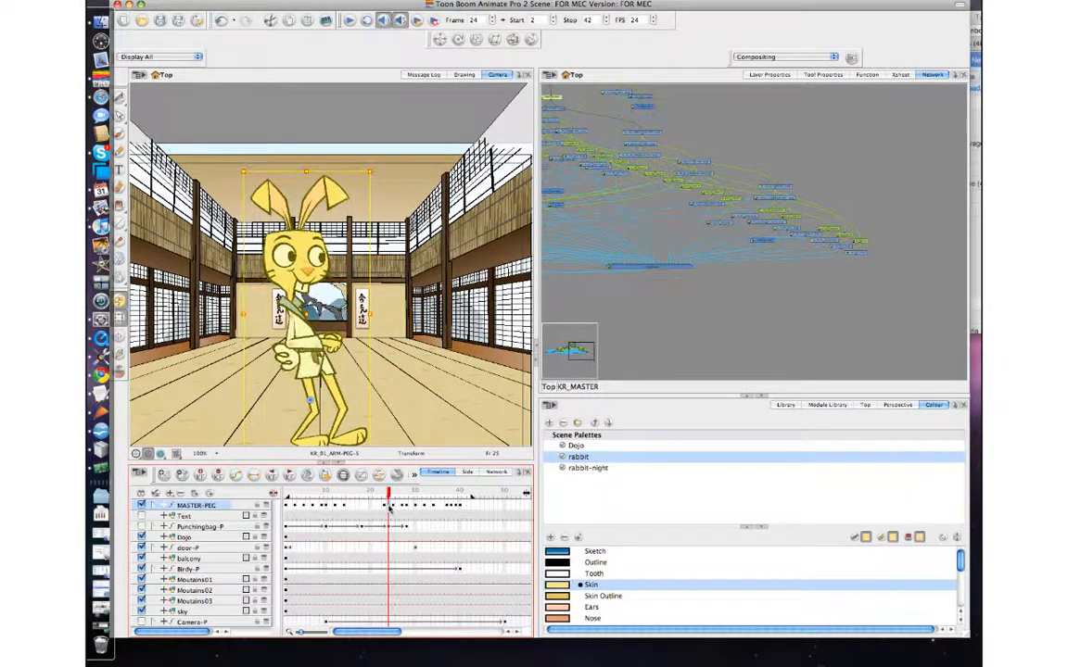
- Add one more MASTER-PEG keyframe in the hold and space the three on frames 21, 23 and 25
left_click(383, 507)
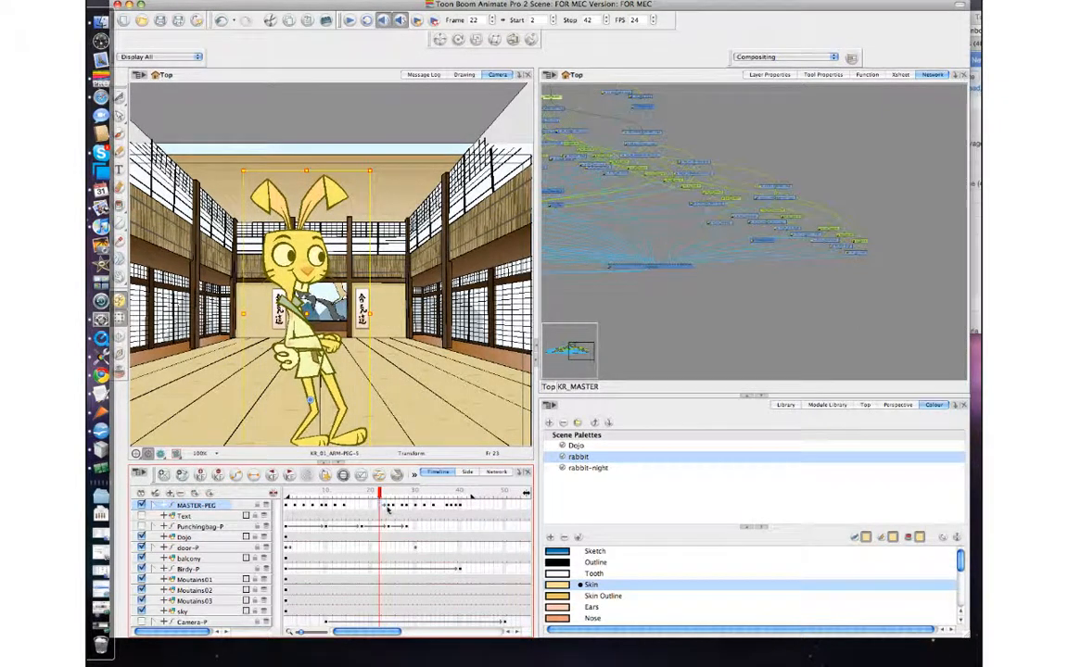
left_click(387, 508)
left_click_drag(382, 509, 380, 510)
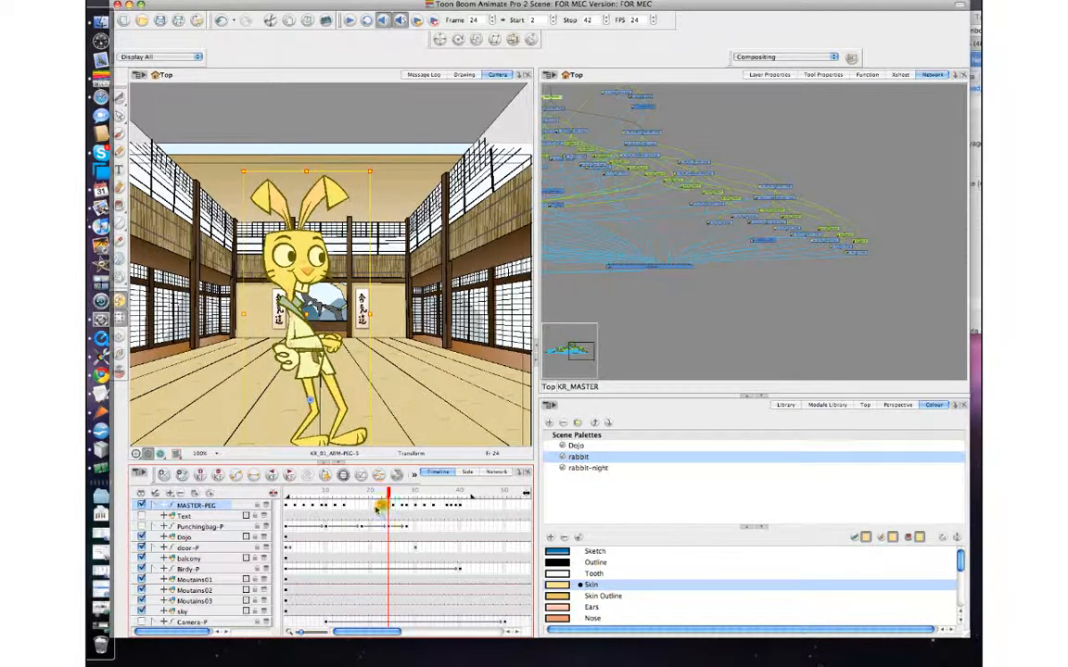
left_click(379, 509)
left_click(381, 509)
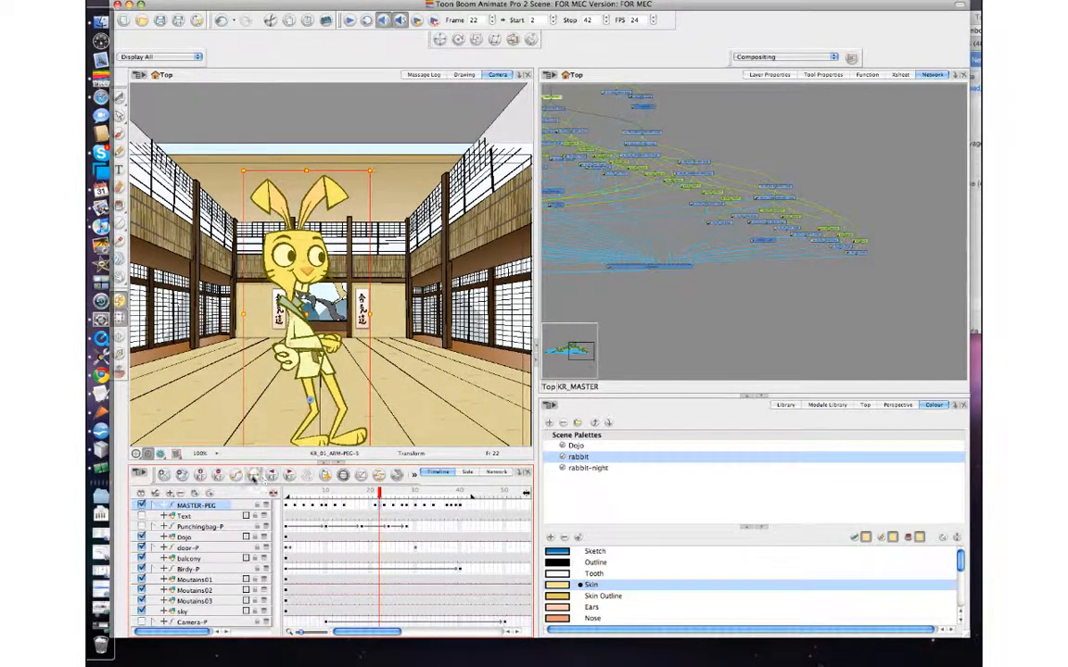
left_click(253, 478)
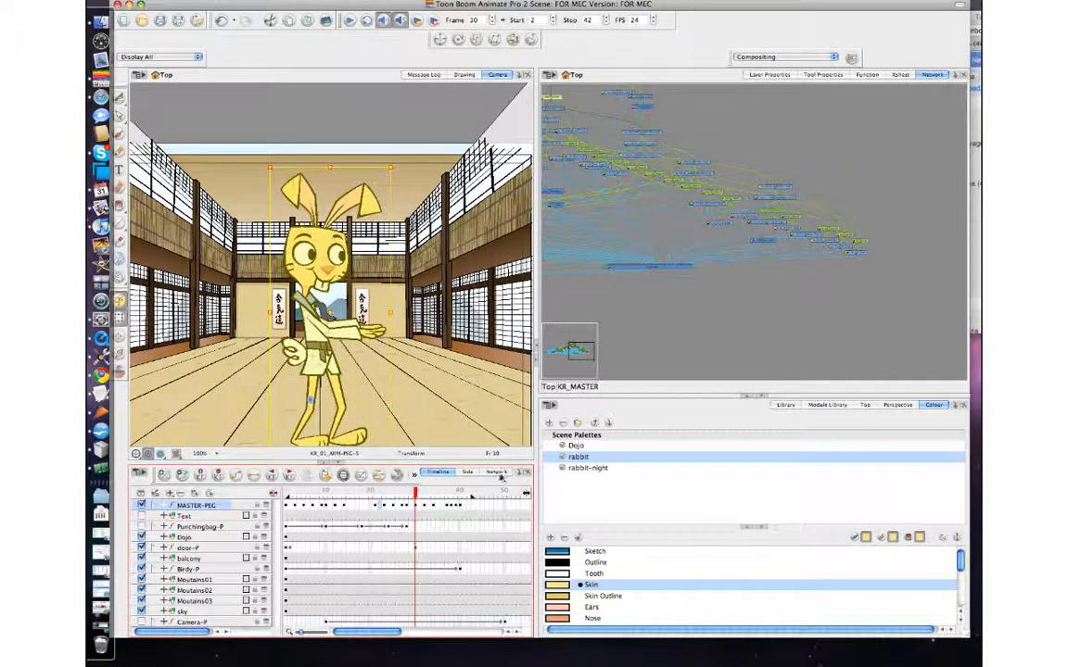
- Set playback to stop at frame 35, play the scene and flip through frames 26 and 27 to check the thrust's timing
left_click(432, 507)
left_click(439, 502)
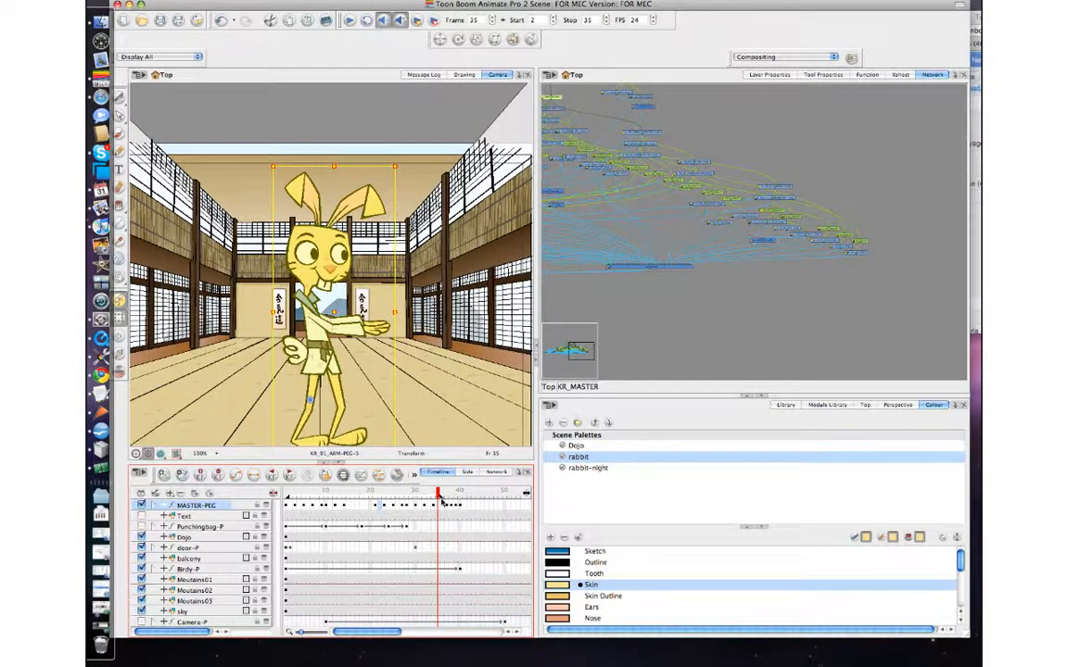
left_click(351, 20)
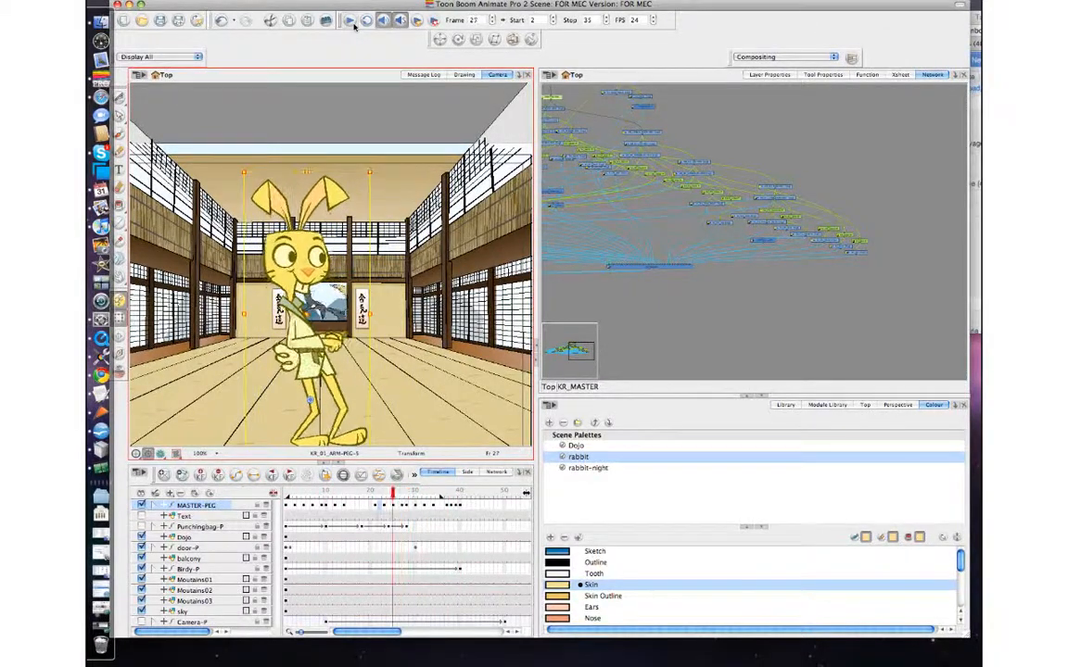
key("comma")
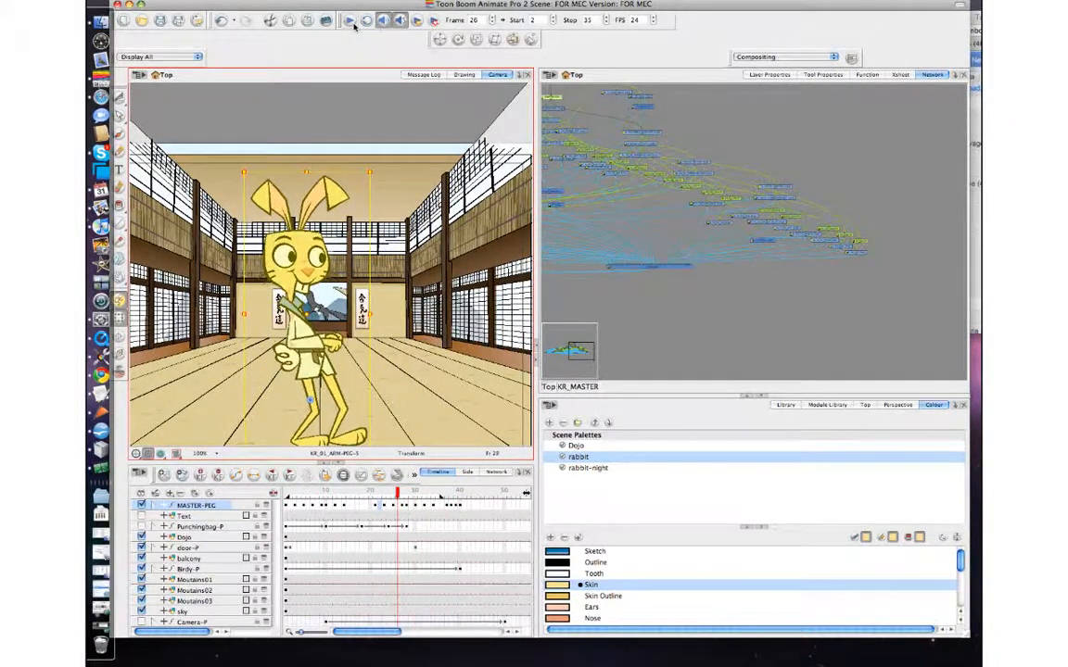
key("period")
left_click(401, 493)
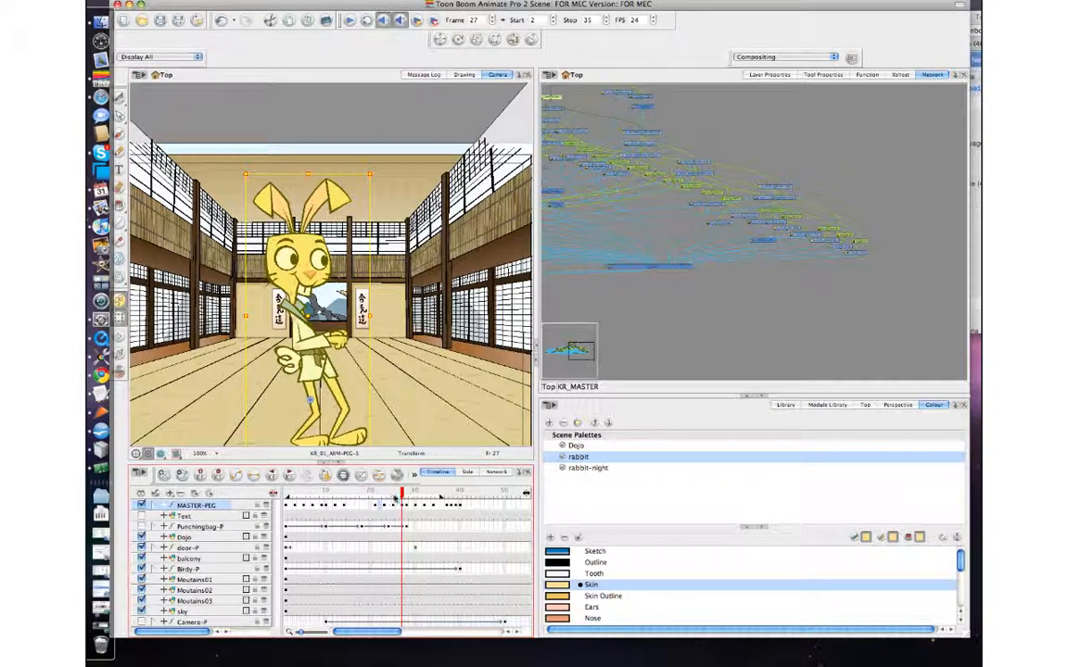
left_click_drag(401, 493, 438, 496)
left_click(348, 21)
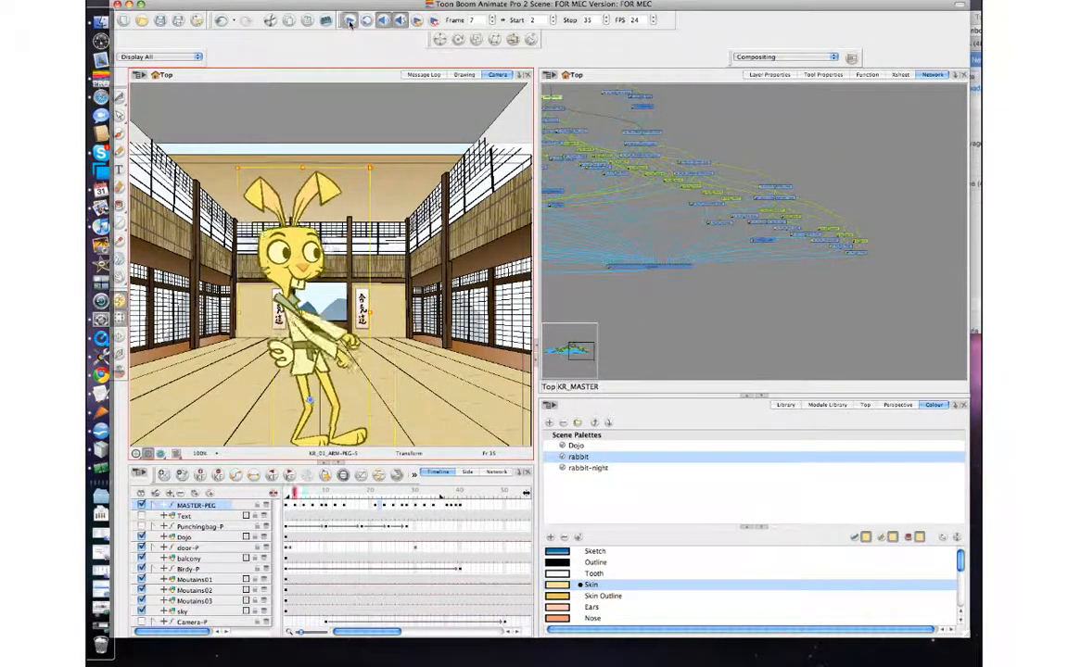
left_click(351, 22)
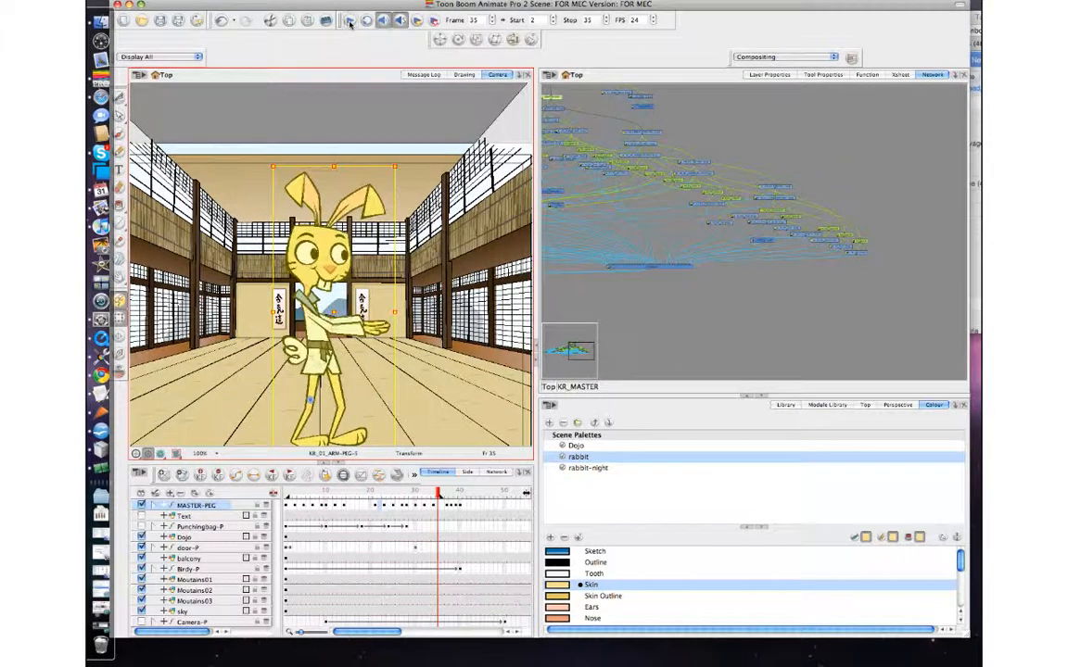
- Shift the MASTER-PEG keyframes on frames 9 to 14 one frame earlier, to frames 8 through 13, and replay the scene
left_click_drag(439, 494, 321, 497)
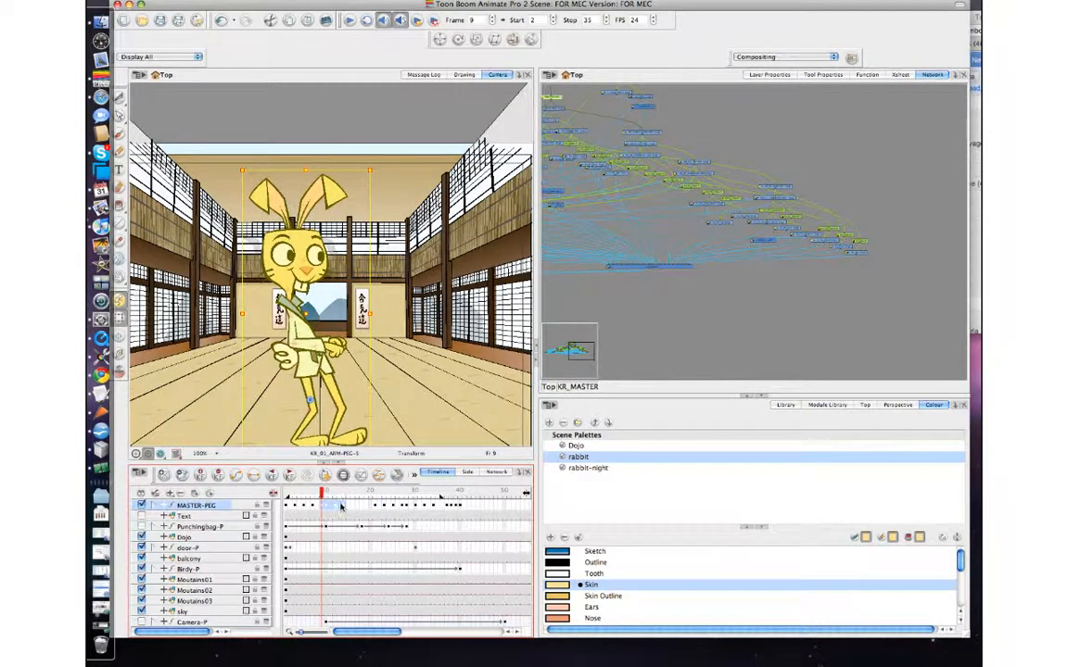
left_click(341, 508)
left_click(413, 370)
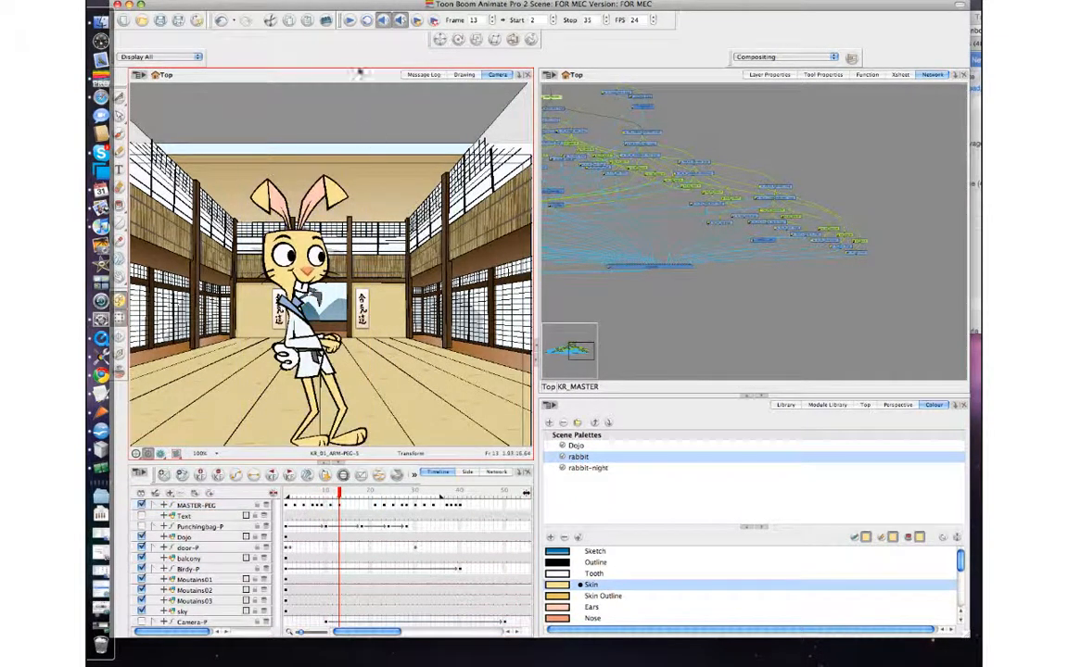
left_click(350, 20)
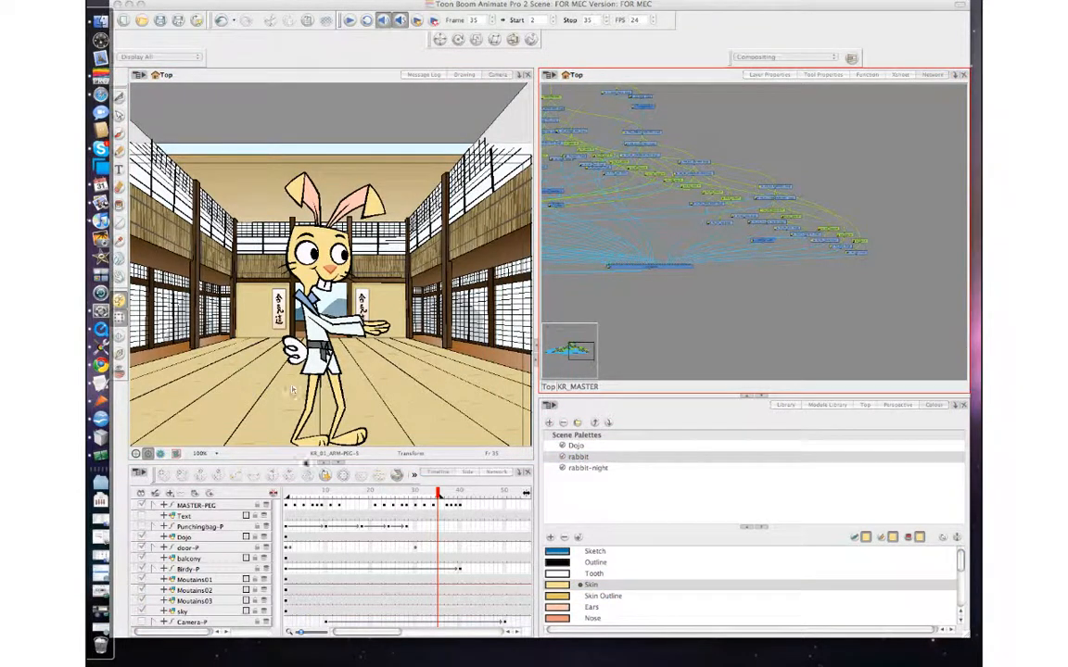
left_click(351, 22)
left_click(351, 23)
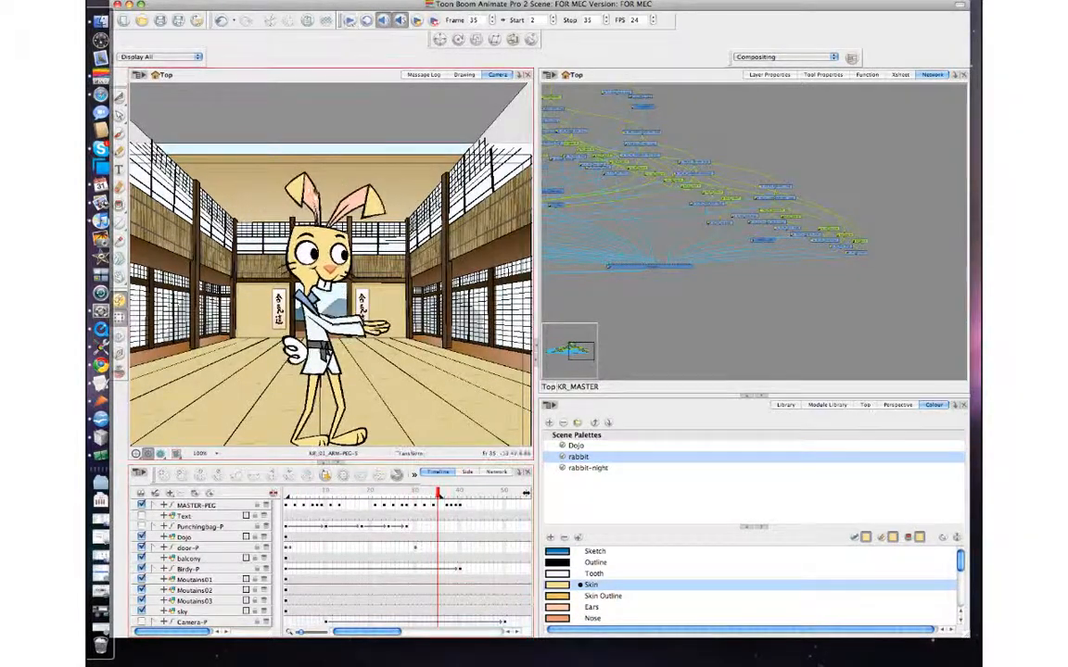
- Shift the MASTER-PEG keyframes on frames 37 to 40 three frames later, to frames 40 through 43
mouse_move(439, 497)
left_mouse_down()
mouse_move(453, 497)
mouse_move(442, 496)
left_mouse_up()
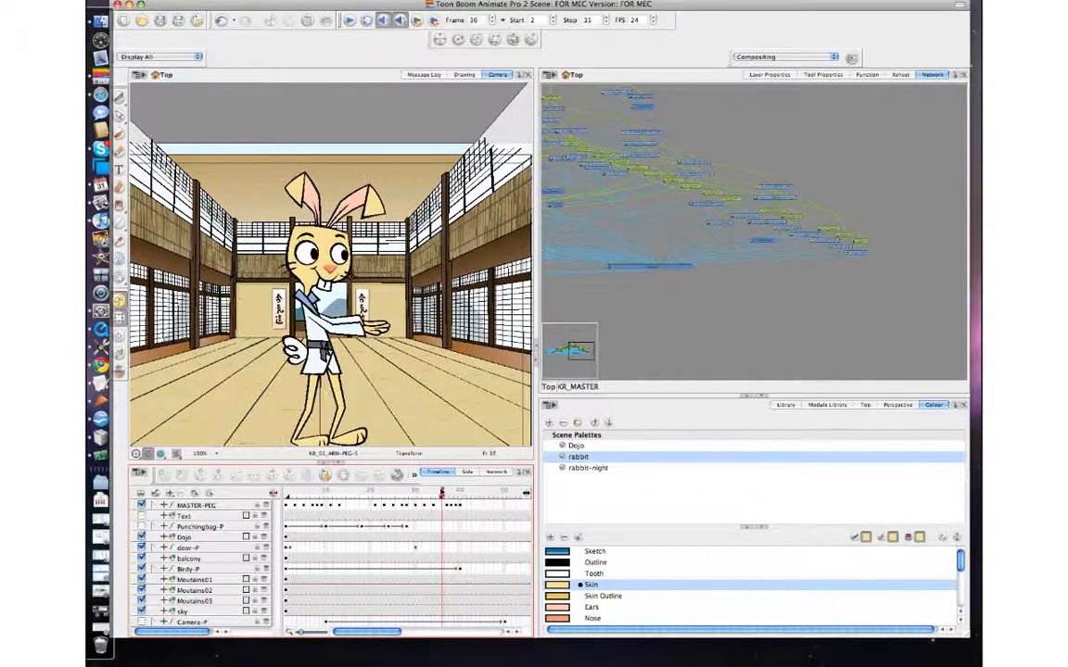
left_click(449, 507)
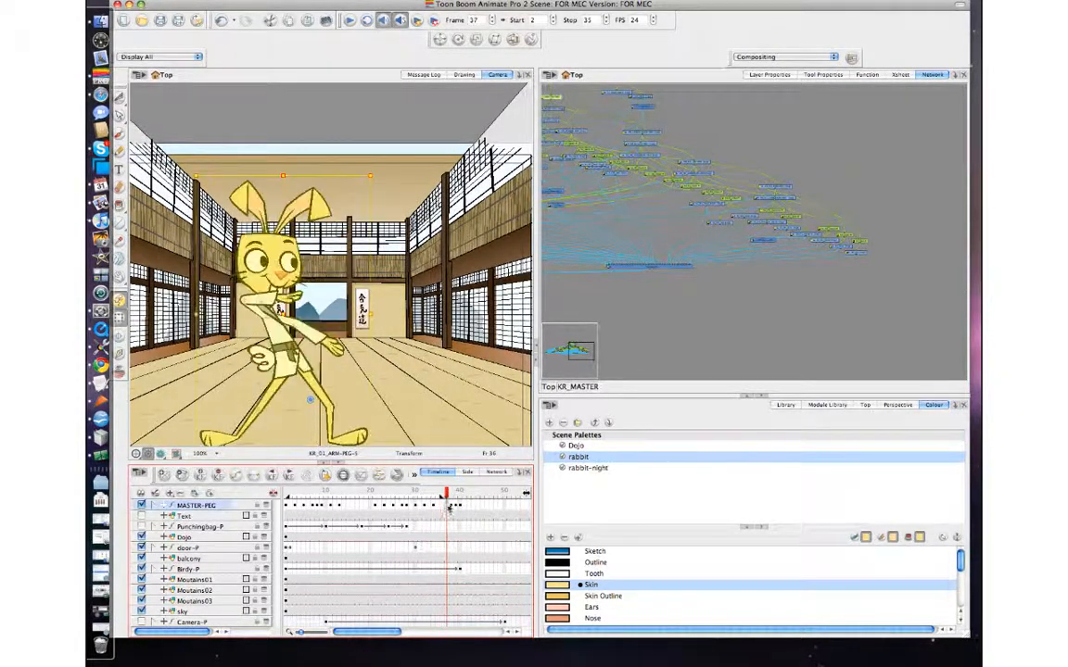
left_click_drag(461, 508, 475, 508)
- Add a MASTER-PEG keyframe on frame 39, comparing the held pose with the wide stance on frame 40
left_click(456, 509)
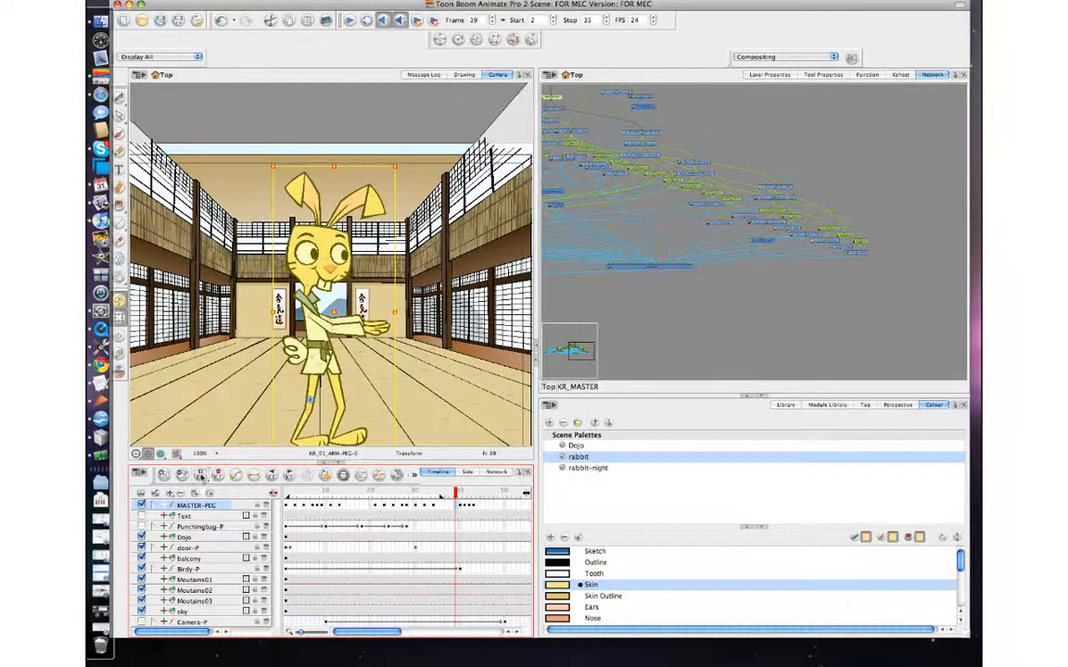
key(".")
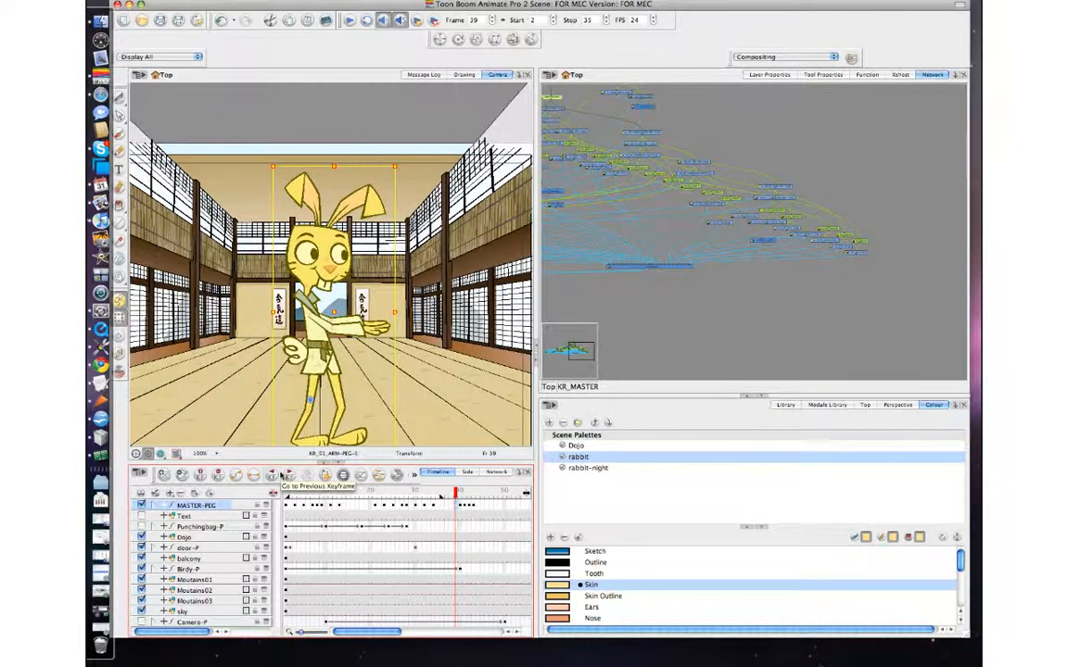
key(".")
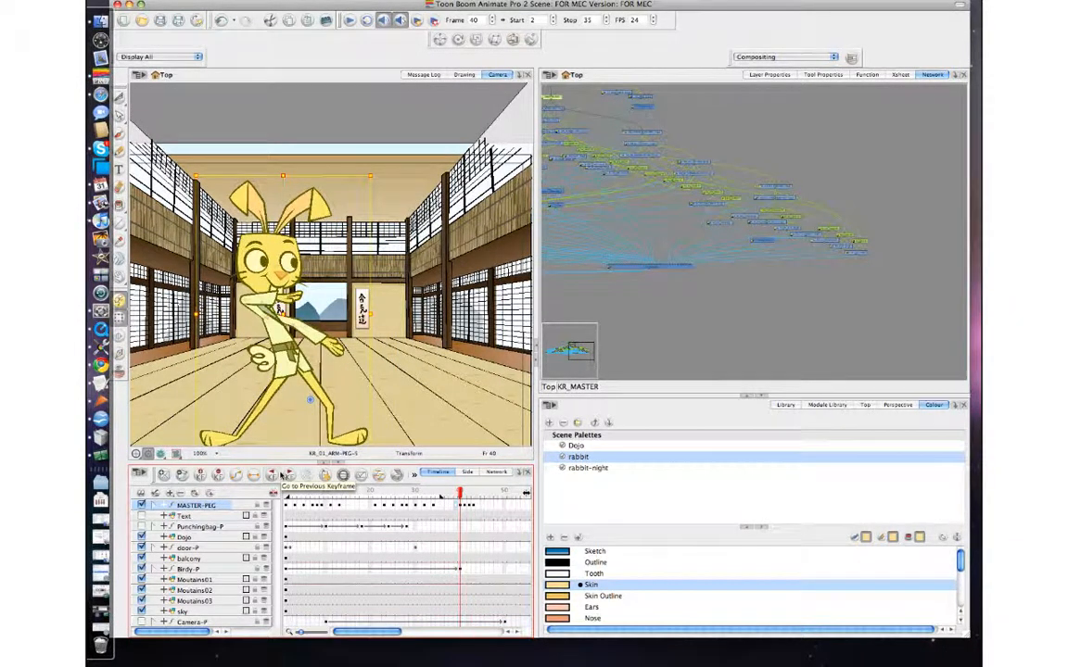
key("comma")
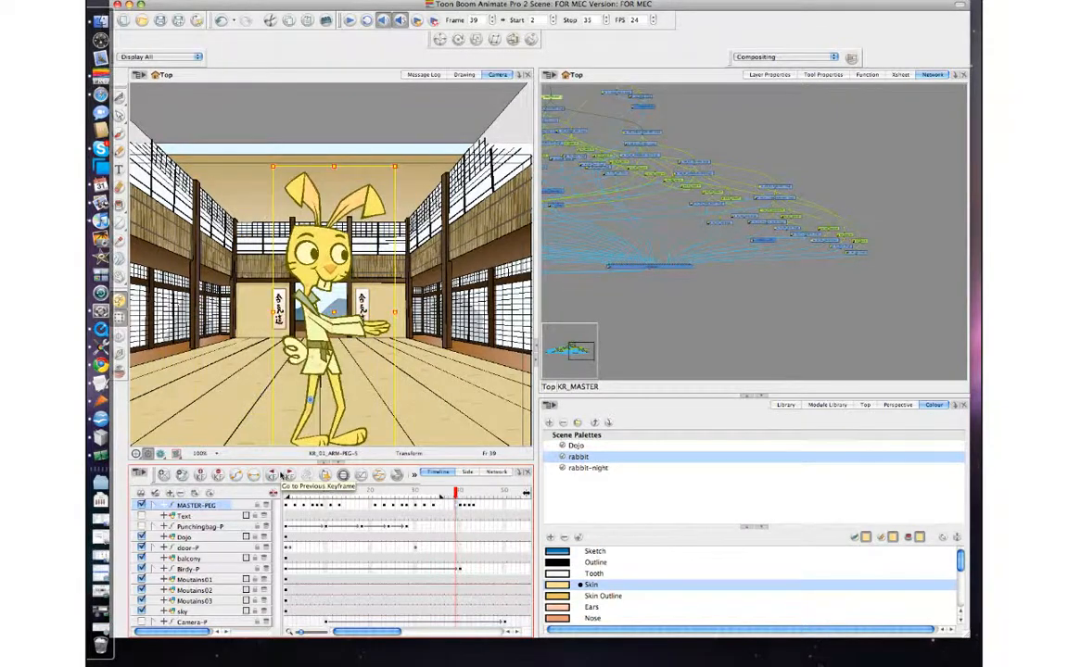
key(".")
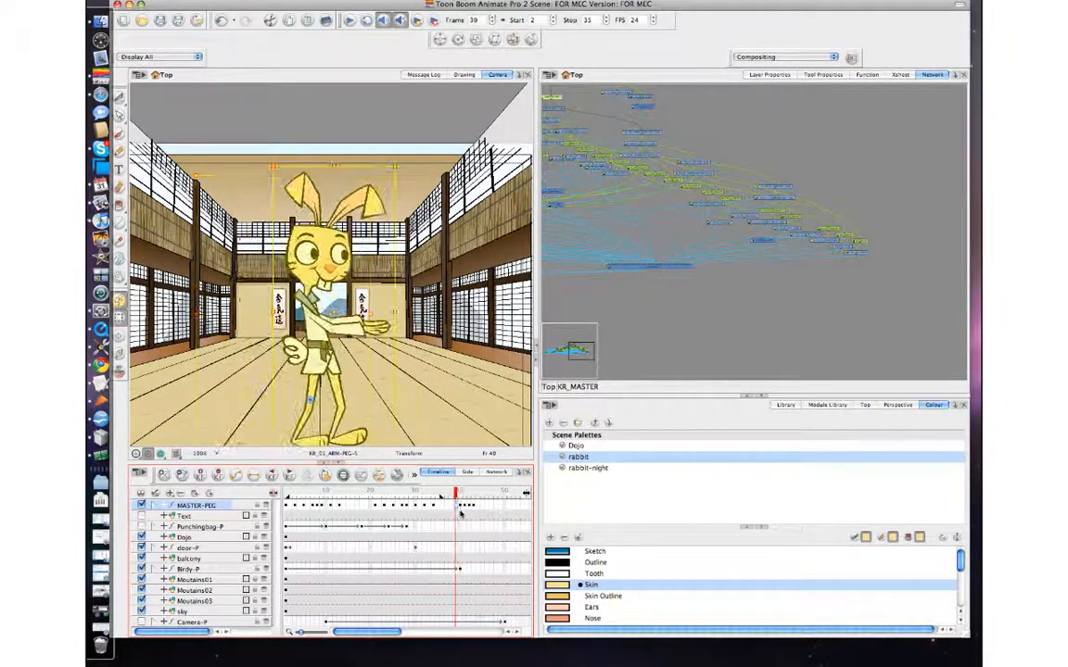
- Add a MASTER-PEG keyframe on frame 38 and return to frame 39
left_click(364, 268)
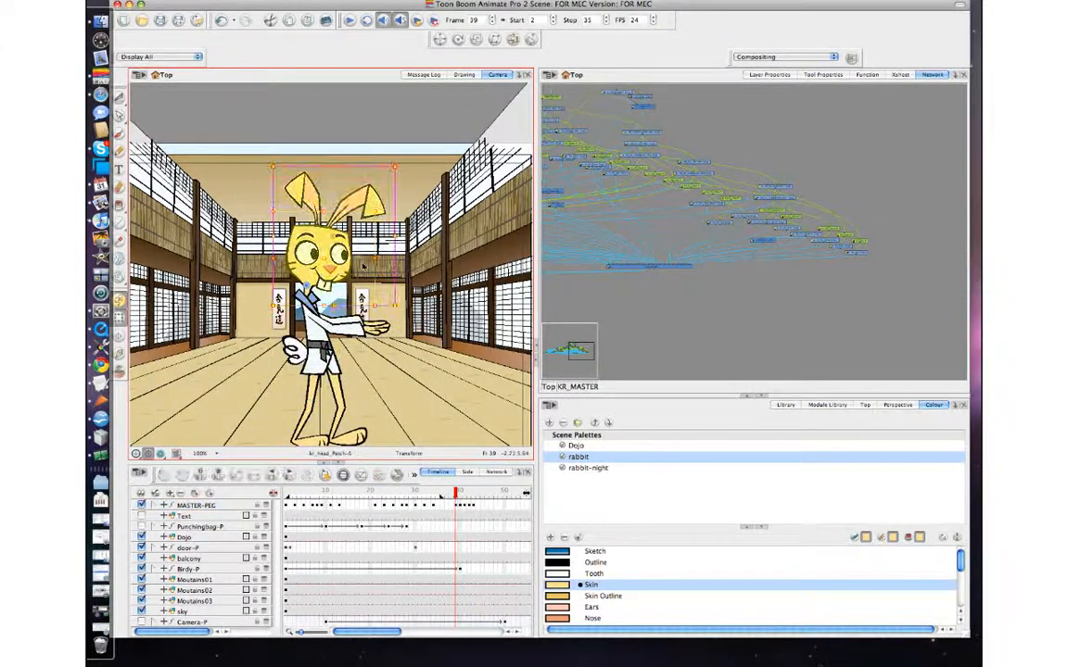
key("b")
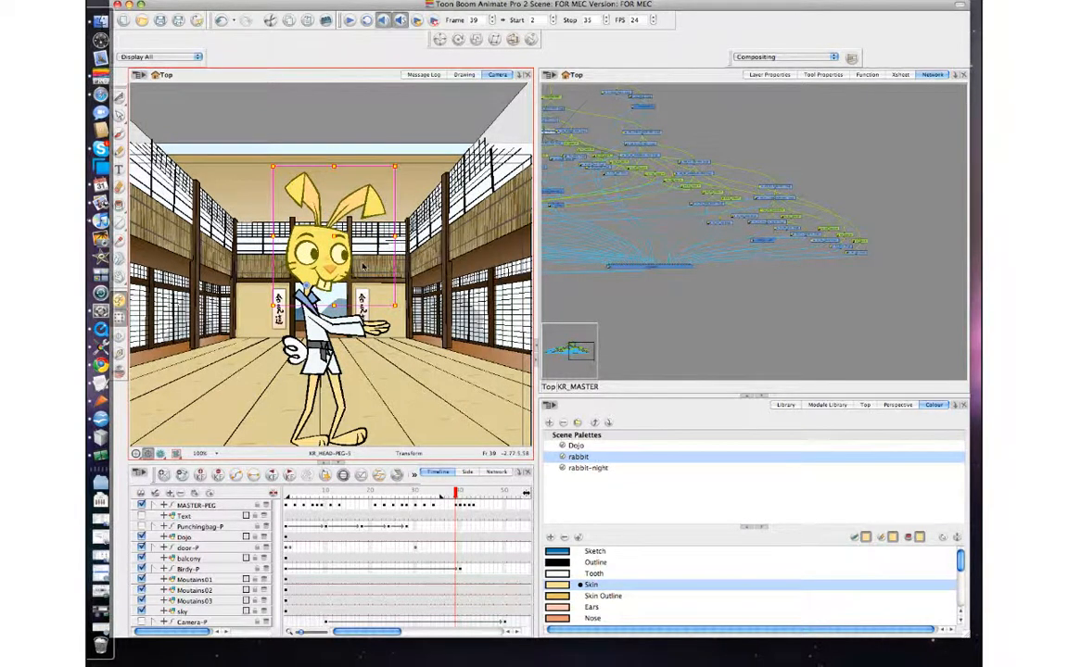
left_click(451, 493)
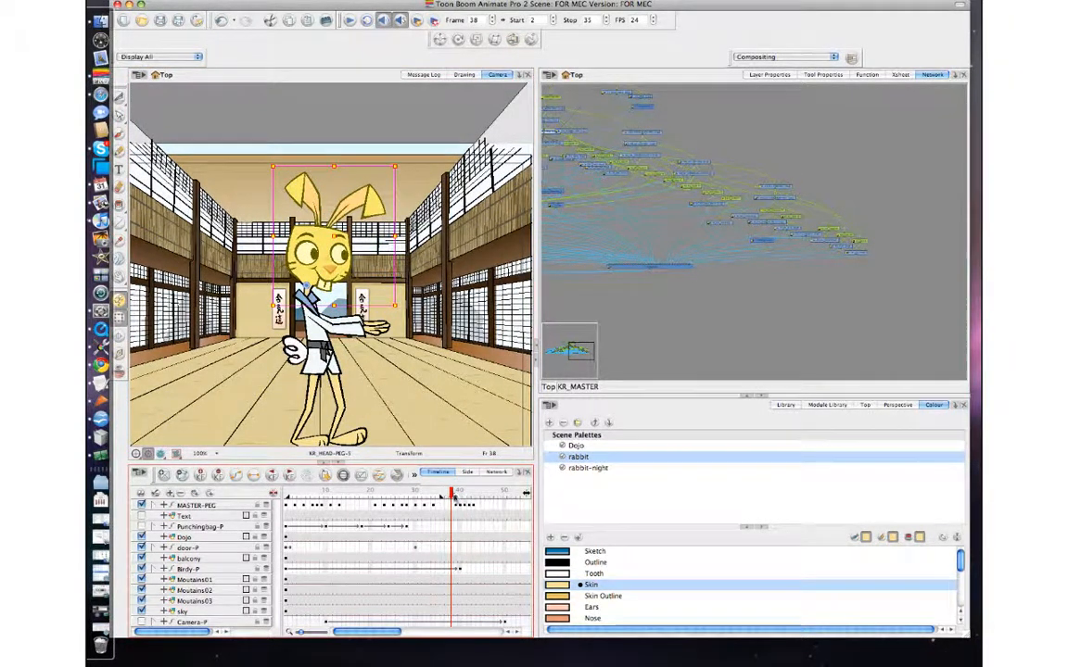
left_click(256, 505)
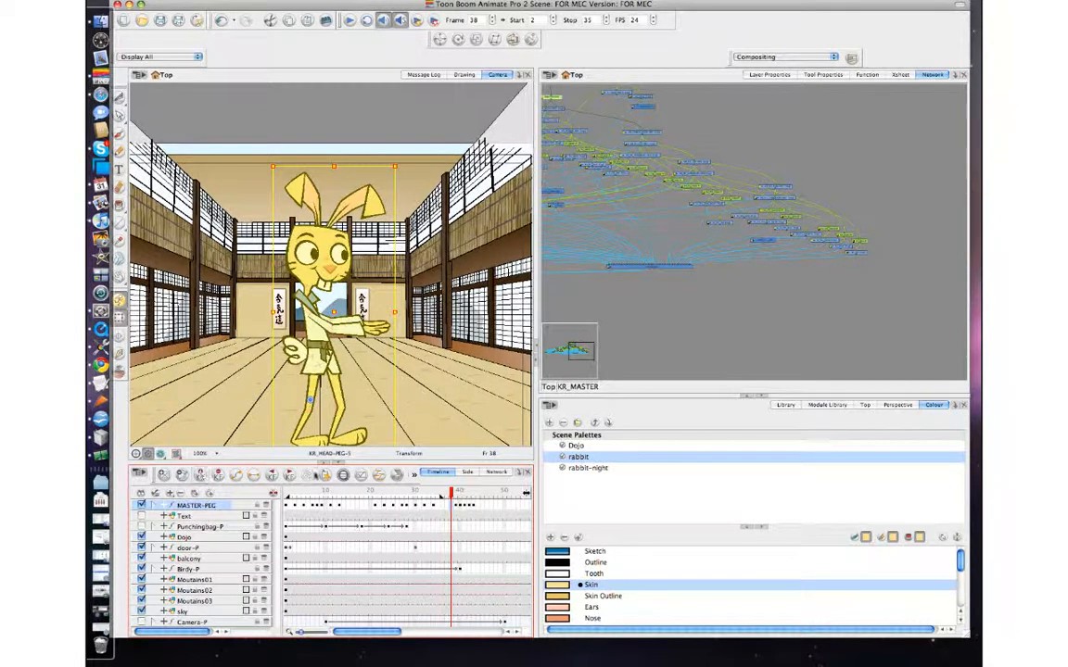
key("period")
- Rotate the rabbit's upper body forward on frame 39 and lower it slightly, comparing the pose with frames 38 and 40
left_click(680, 315)
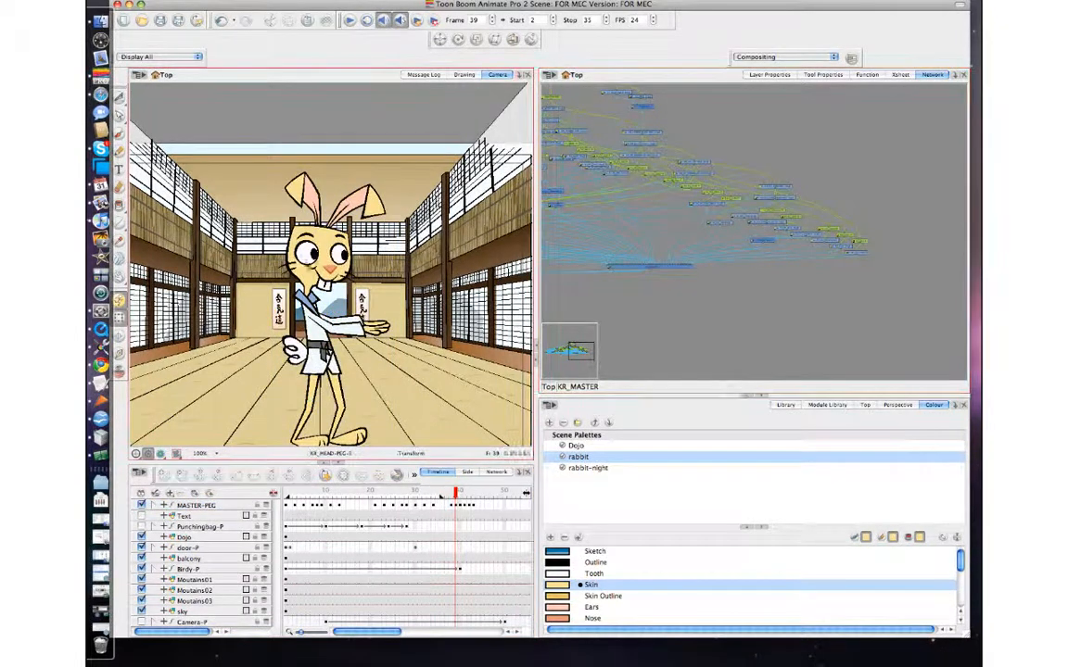
left_click(332, 248)
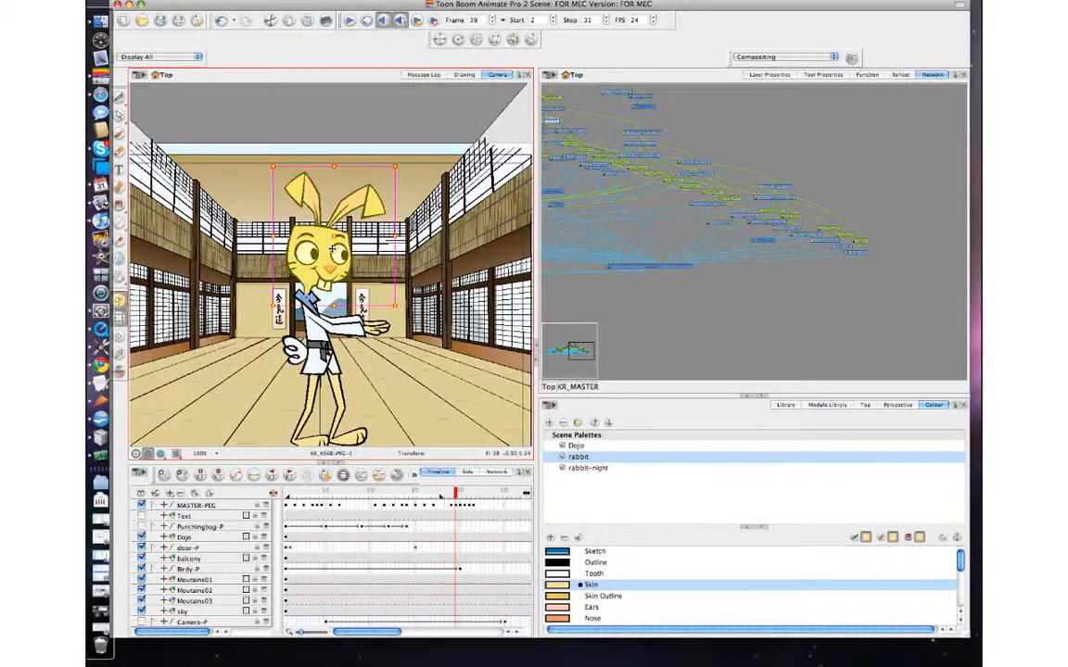
left_click(326, 347)
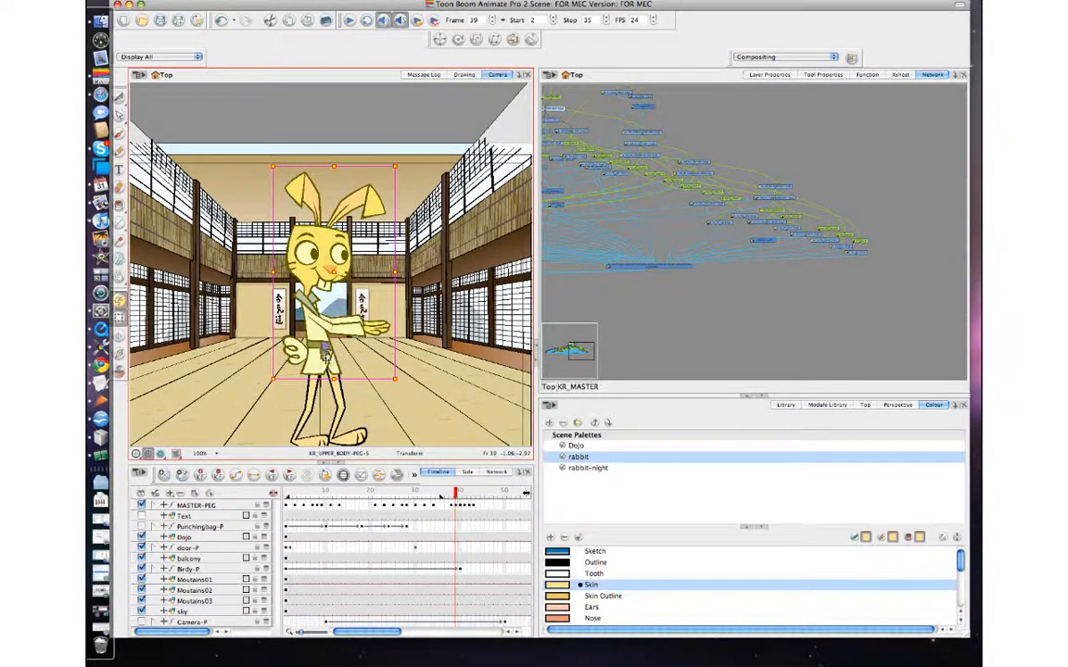
left_click_drag(405, 379, 404, 386)
left_click_drag(325, 359, 324, 365)
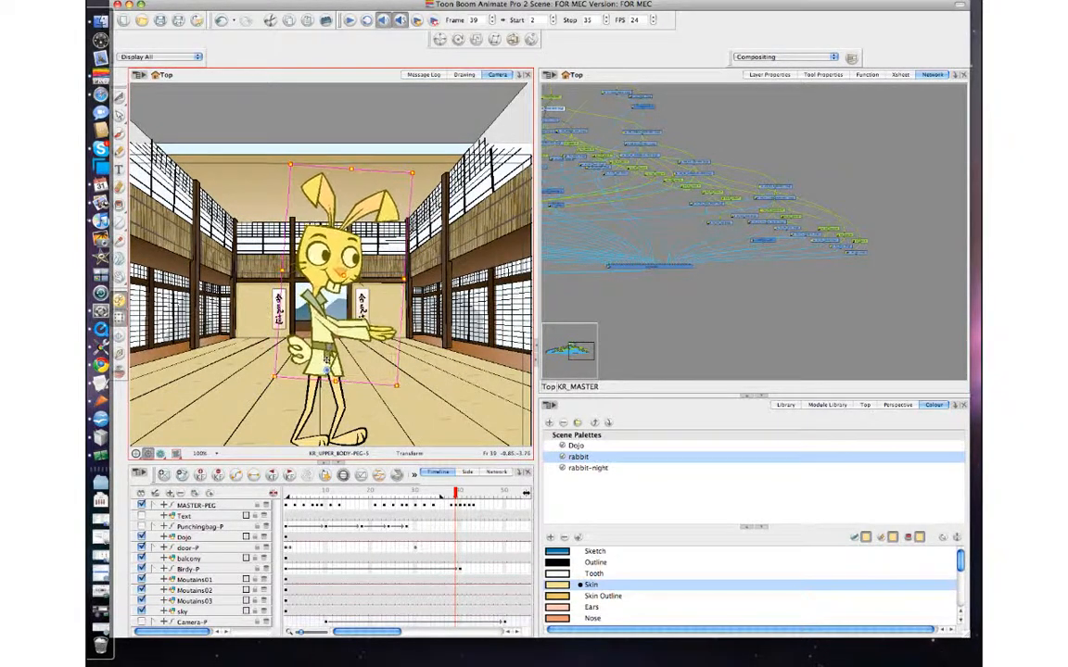
key("comma")
key("period")
key("period")
key("comma")
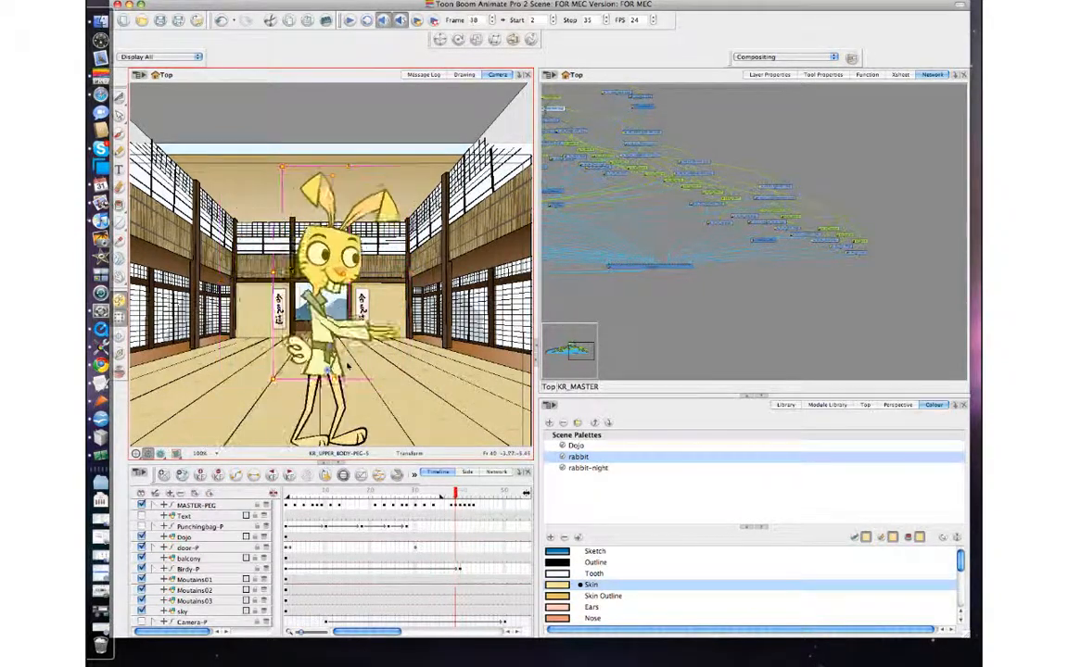
key("comma")
key("period")
- Rotate the near forearm downward on frame 39 and compare it with the neighbouring poses
left_click(343, 356)
left_click(389, 334)
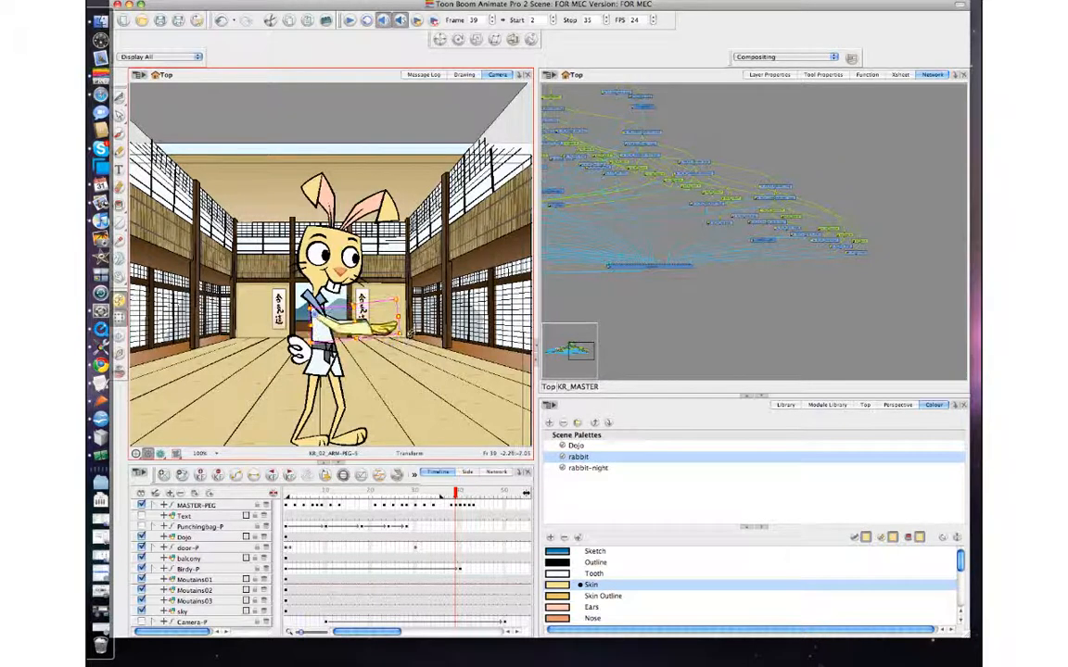
left_click(406, 343)
left_click(401, 326)
left_click(407, 324)
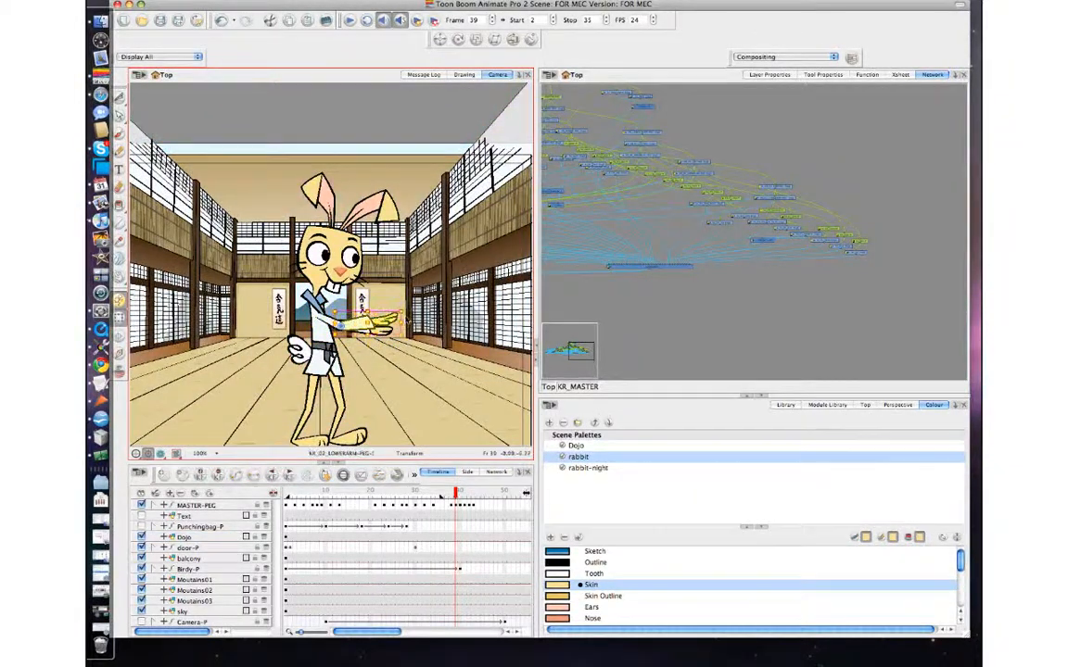
left_click_drag(406, 312, 411, 330)
key("comma")
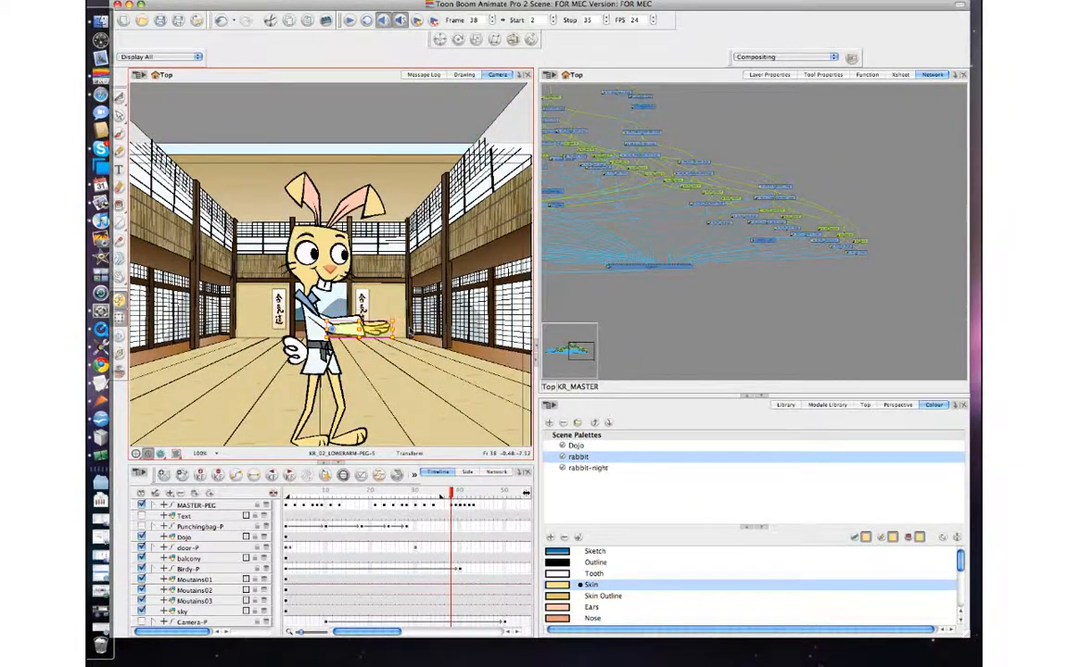
key("period")
key("period")
key("comma")
key("comma")
key("period")
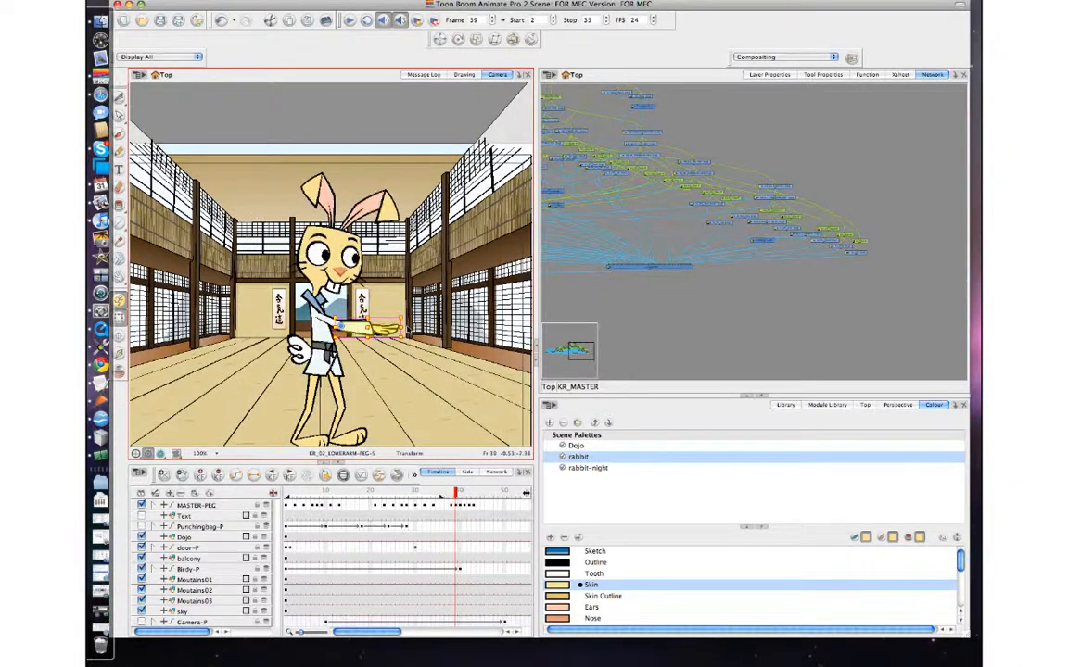
- Rotate the rabbit's front thigh (kr_01_leg) slightly forward on frame 39
left_click(341, 390)
key("b")
key("2")
key("2")
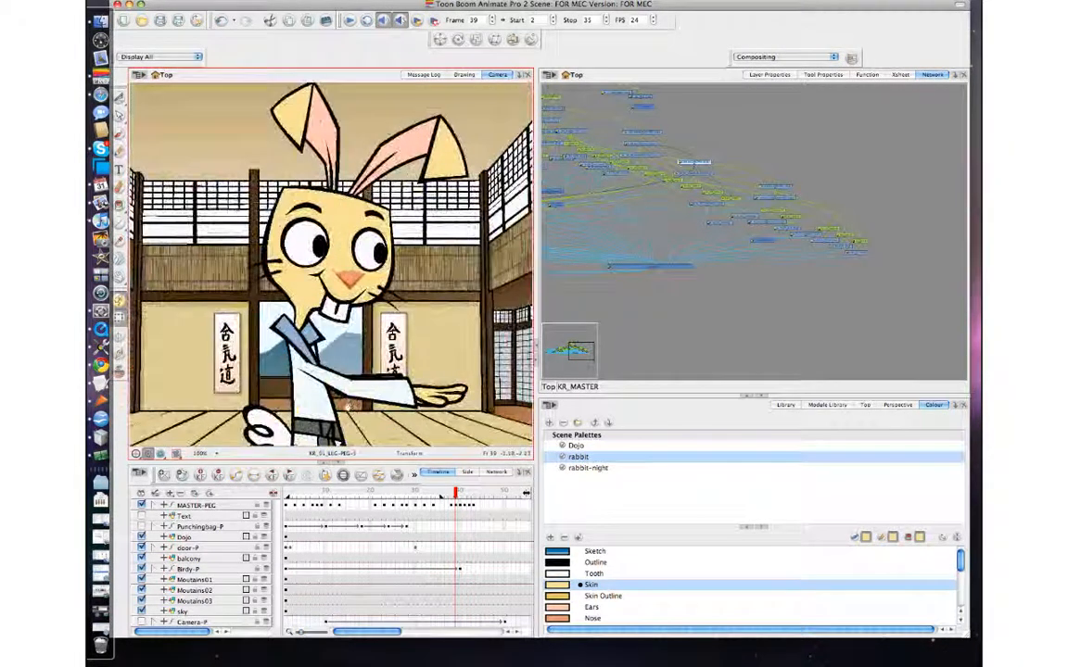
left_click_drag(348, 405, 333, 233)
left_click(336, 406)
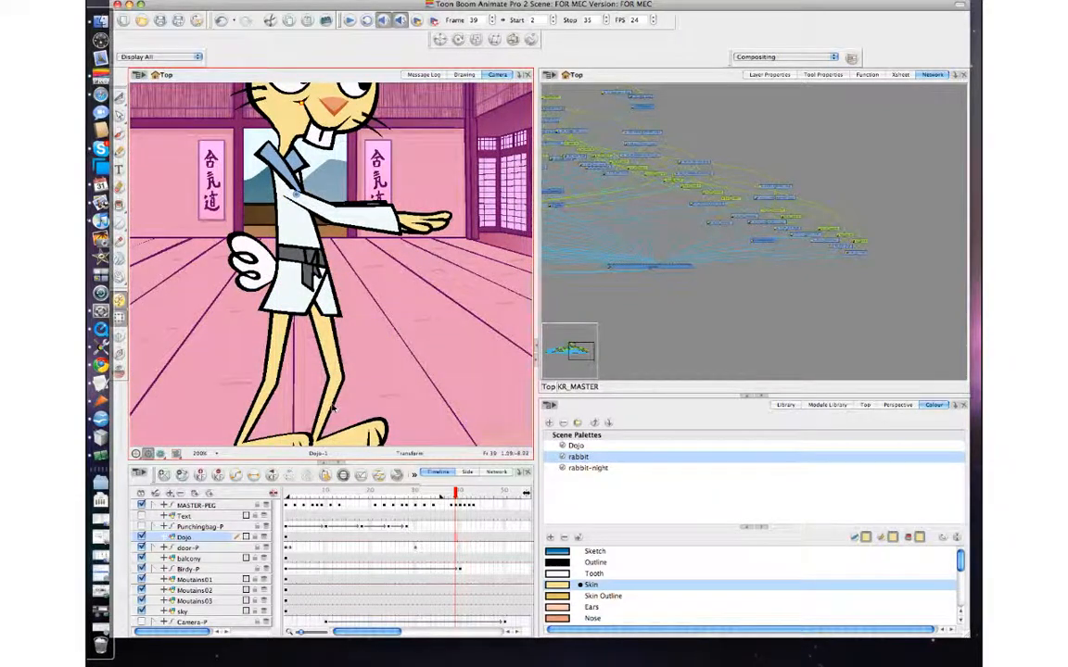
left_click(337, 382)
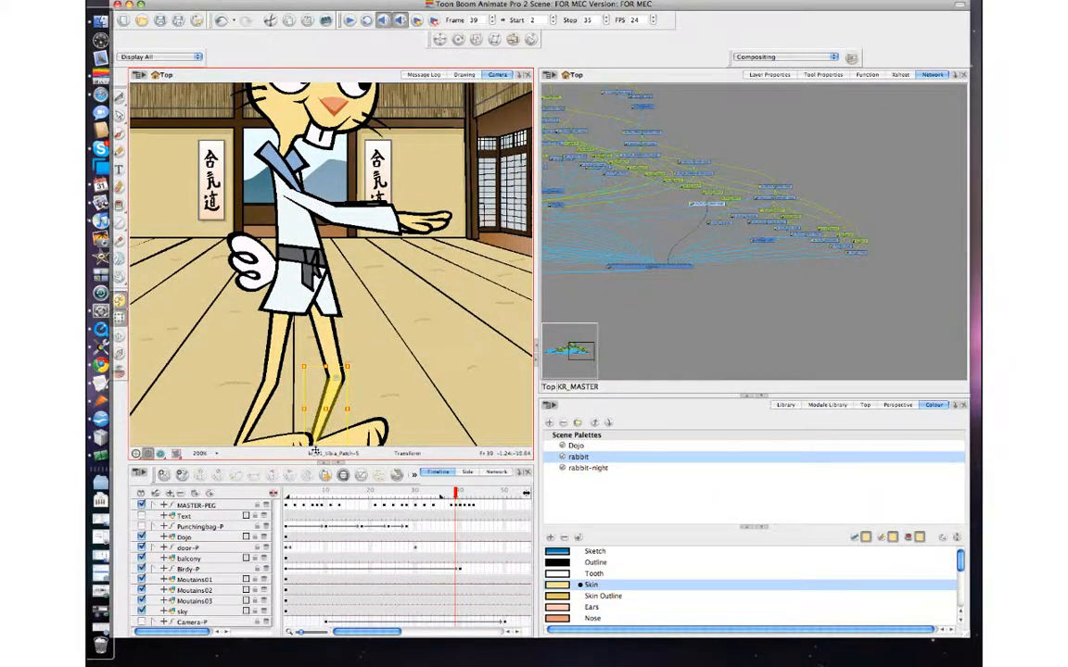
key("comma")
key("period")
key("period")
left_click(343, 364)
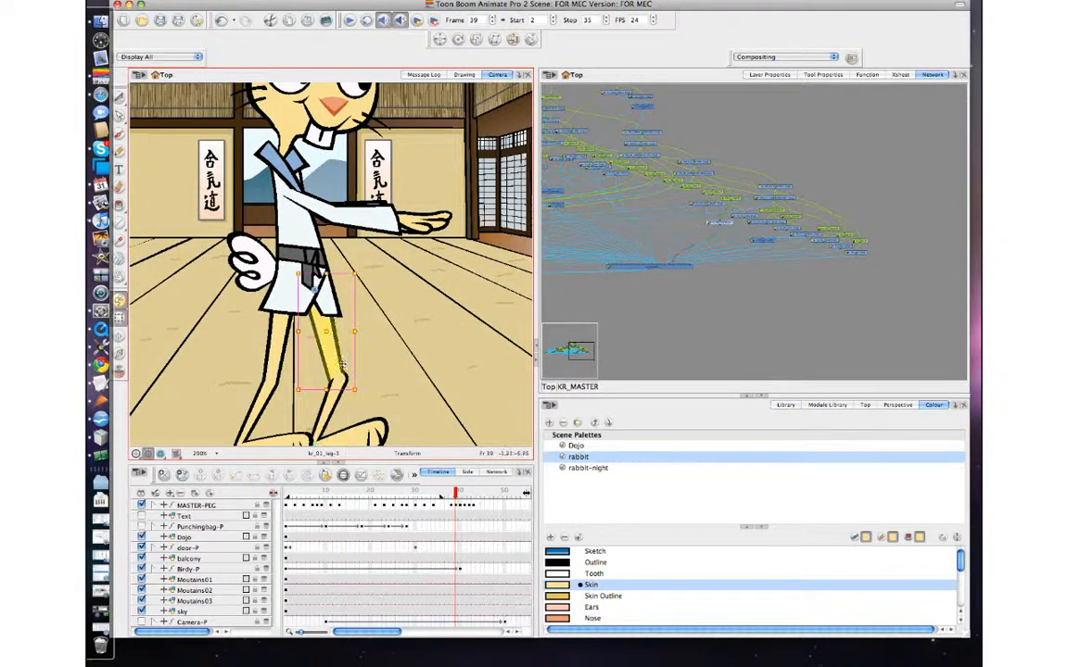
left_click_drag(358, 391, 365, 390)
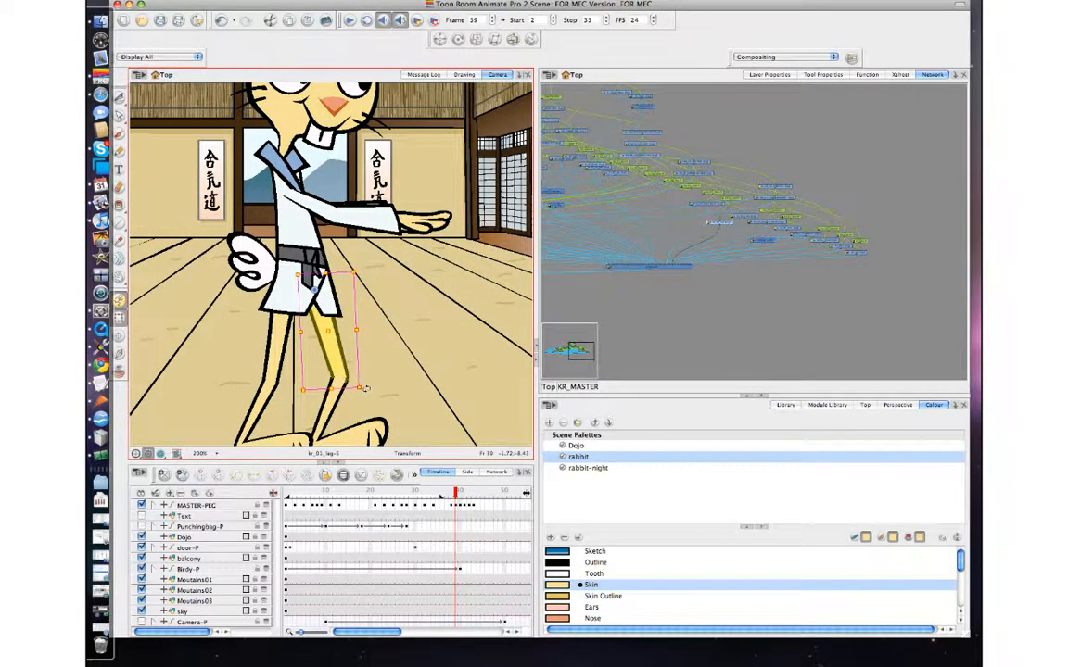
- Compare the front leg's pose across frames 38, 39 and 40
key("comma")
key("period")
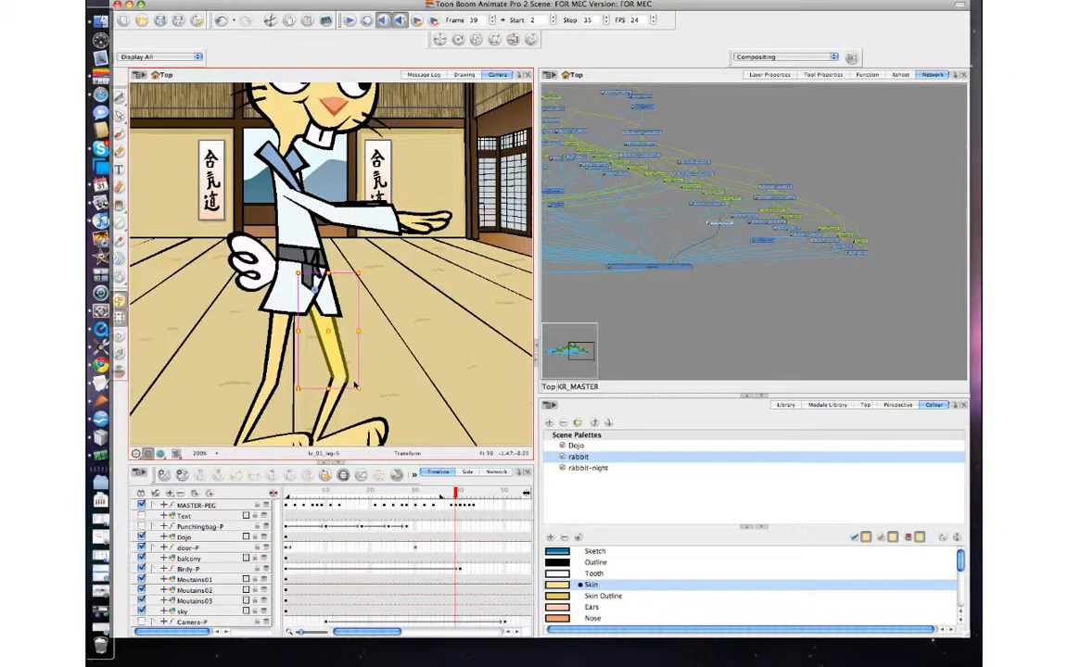
key("comma")
key("period")
key("period")
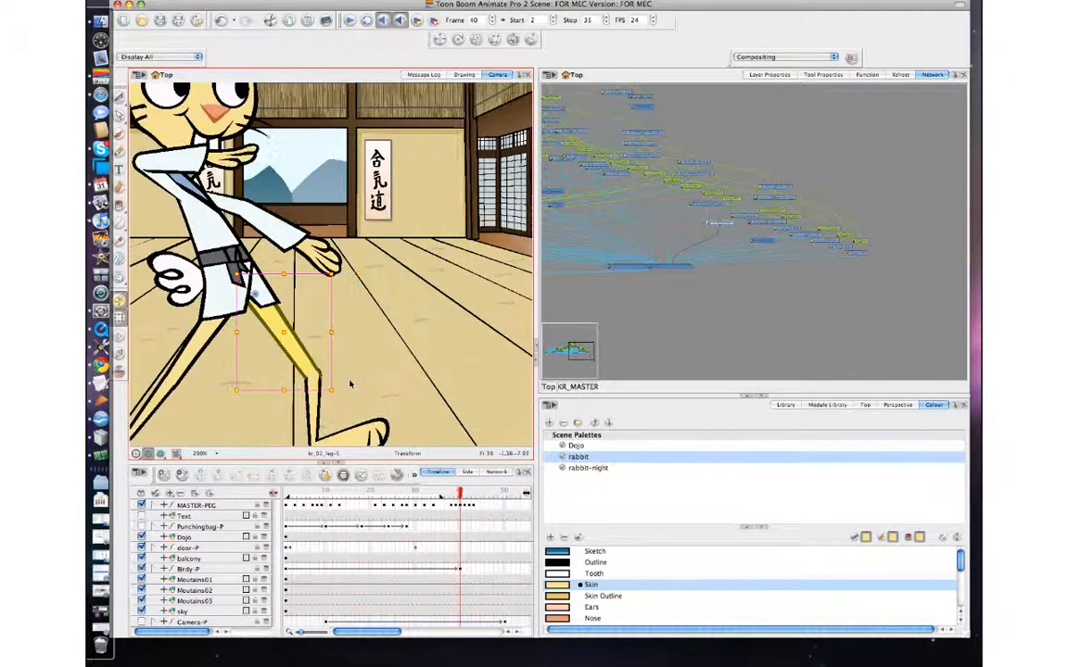
key("comma")
key("comma")
key("period")
- Swing the rear thigh forward on frame 39, then rotate the lower leg and reattach it at the knee, comparing with the previous frame
left_click(275, 364)
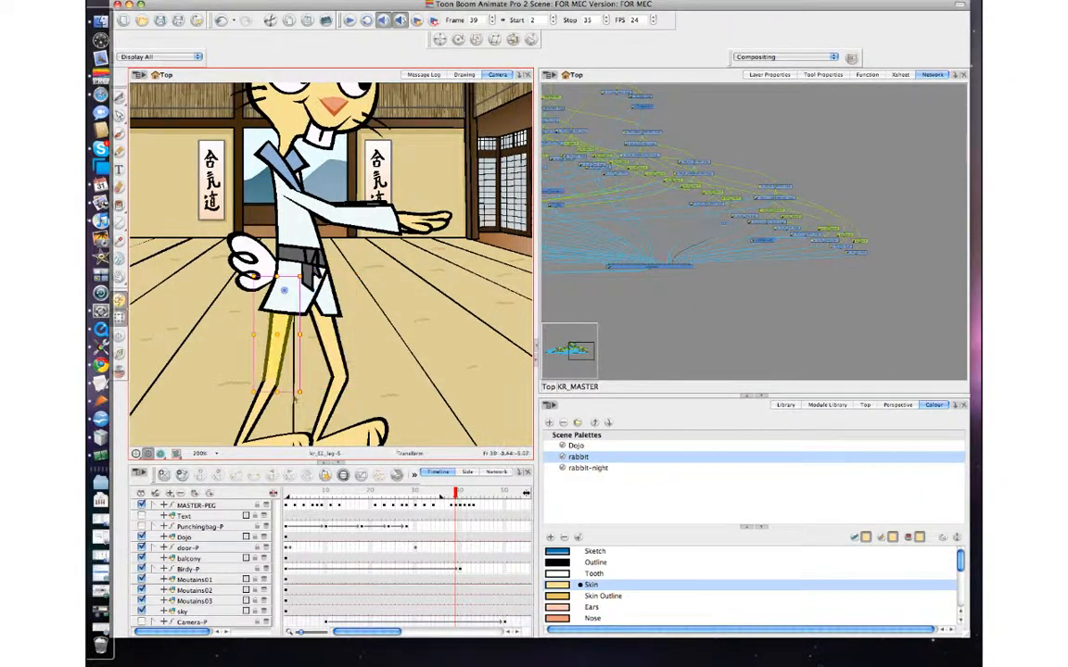
left_click_drag(306, 391, 317, 383)
left_click(274, 409)
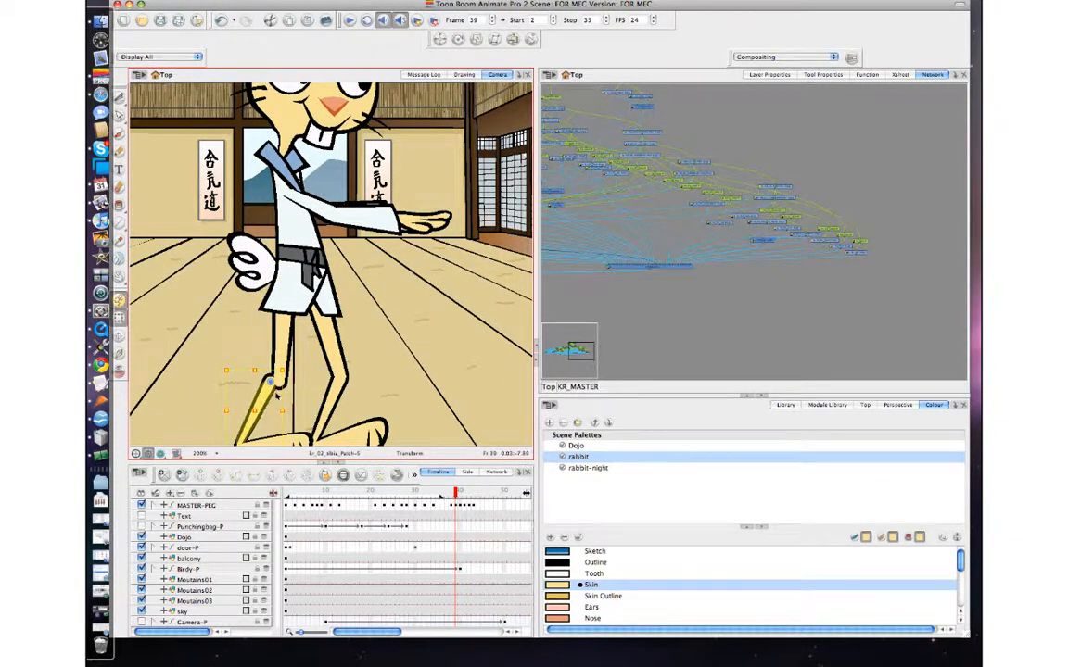
key("b")
key("b")
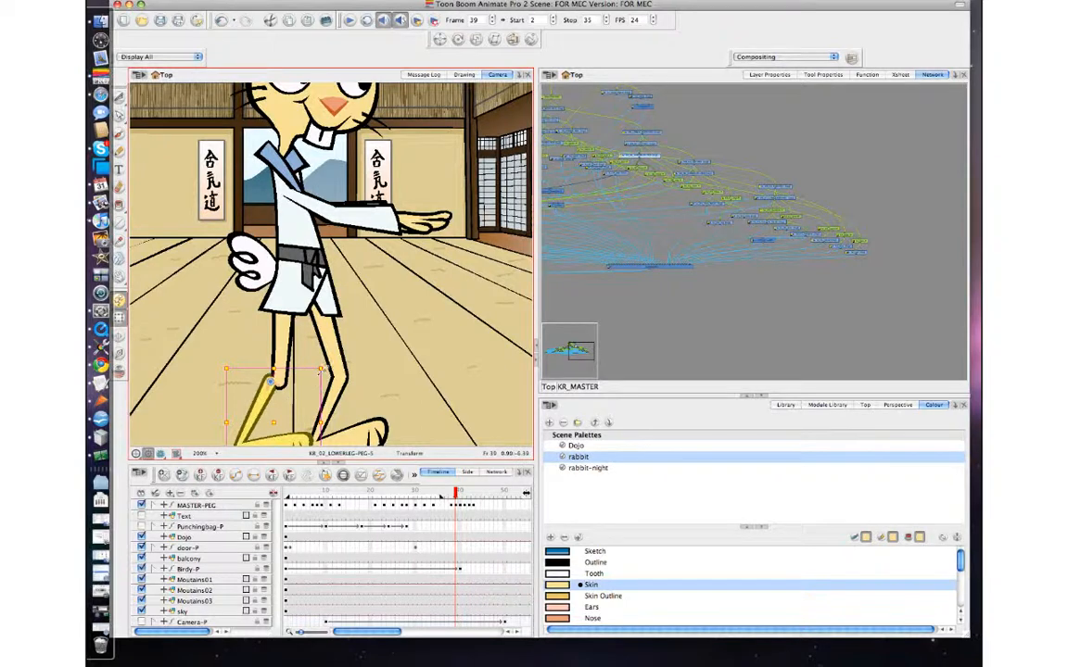
left_click_drag(324, 369, 326, 381)
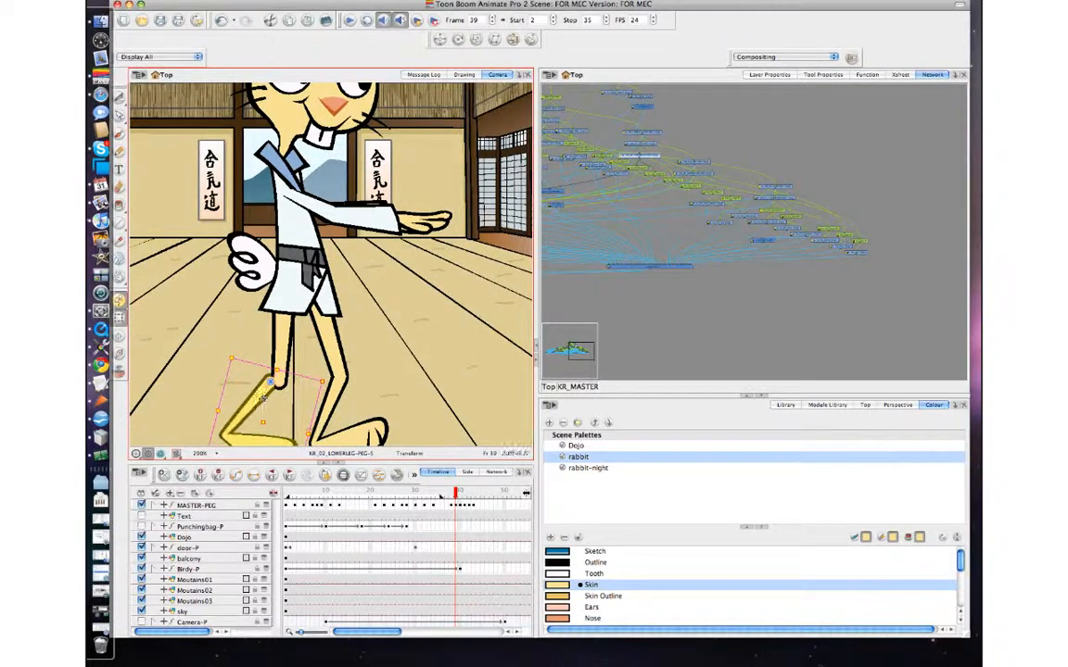
left_click_drag(262, 398, 272, 399)
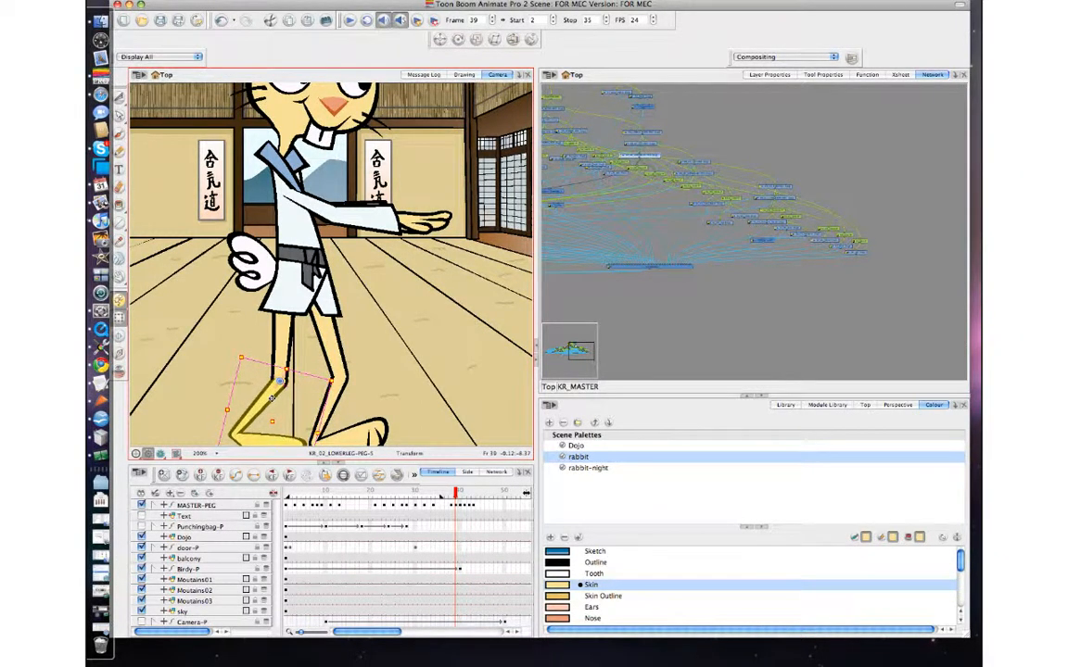
key("comma")
key("period")
key("comma")
key("period")
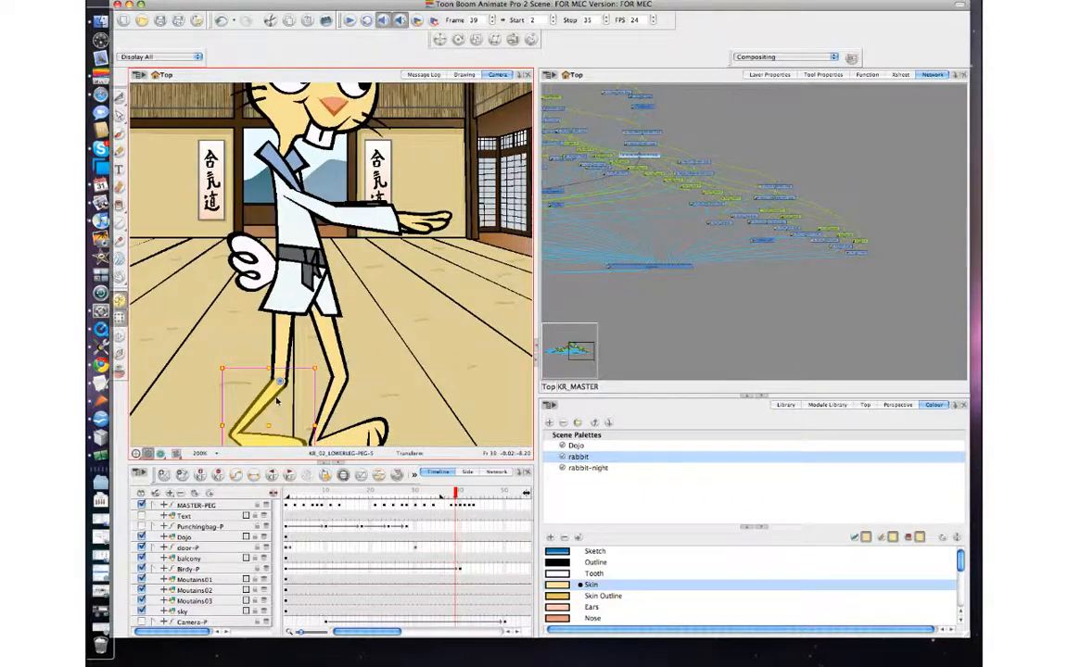
key("comma")
key("period")
- Rotate the rabbit's far arm slightly upward from the shoulder on frame 39 and compare it with frame 38
left_click_drag(384, 290, 348, 396)
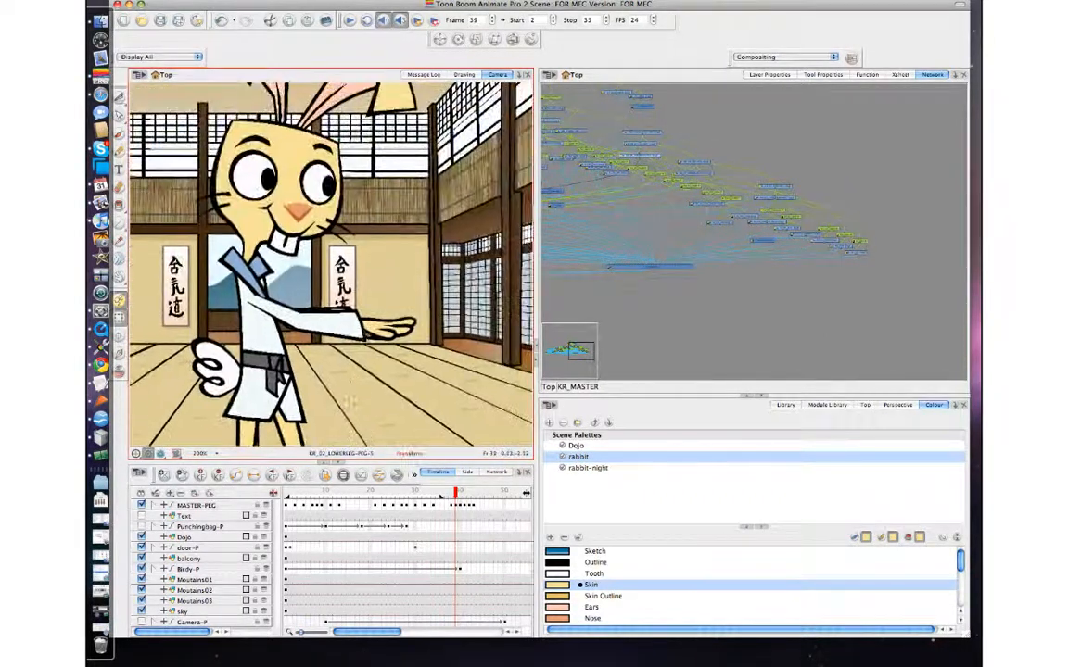
left_click(368, 338)
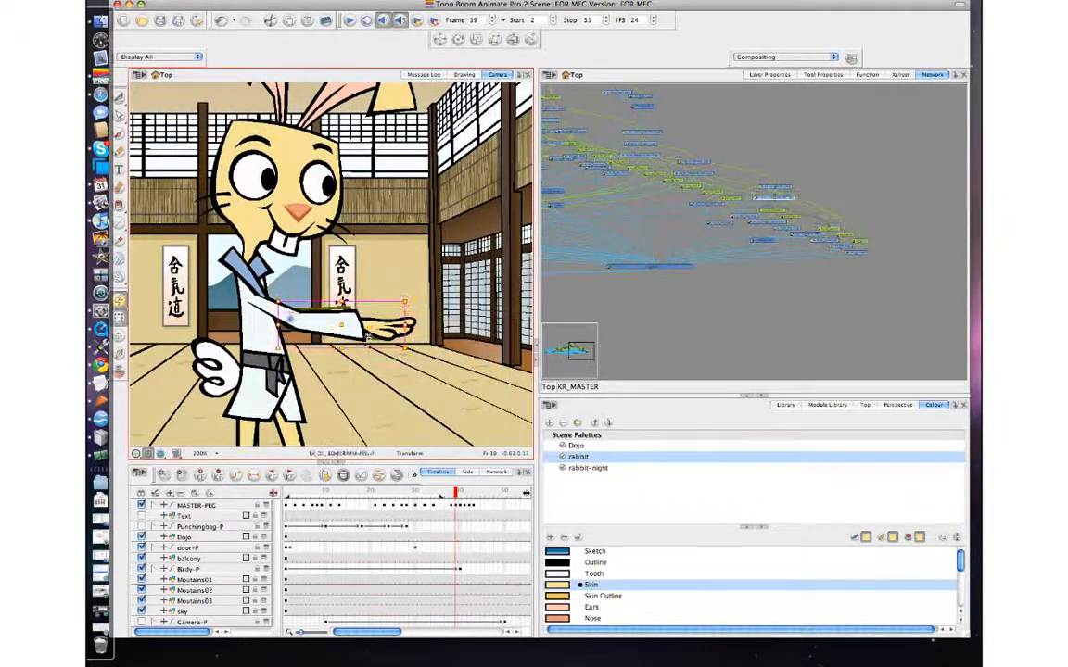
key("b")
left_click_drag(368, 339, 378, 332)
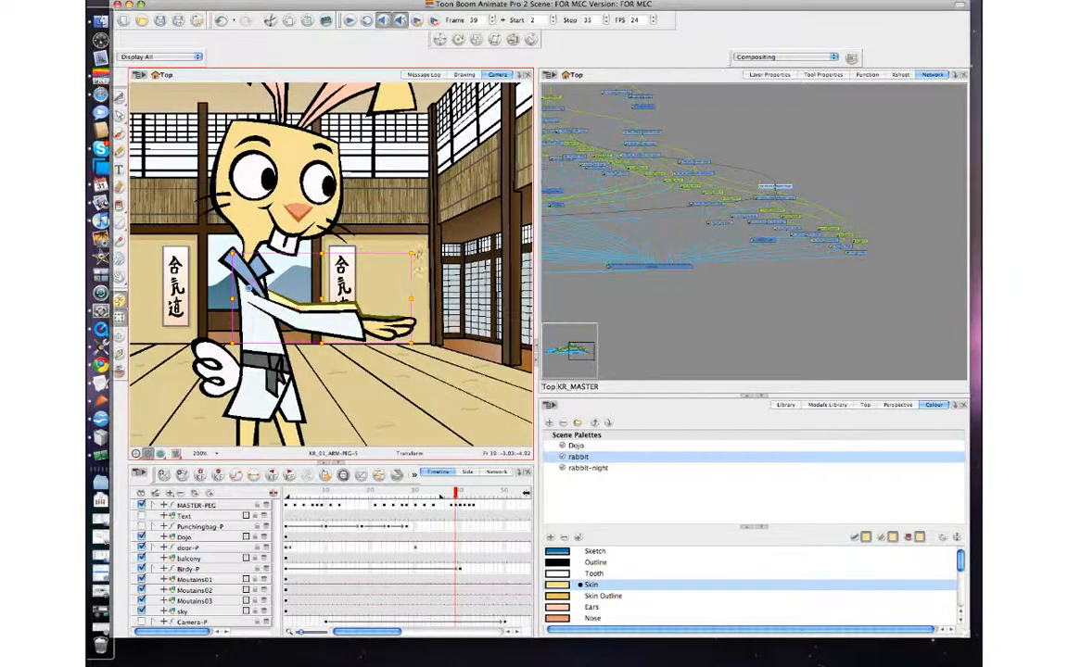
left_click_drag(418, 253, 419, 246)
key("comma")
key("period")
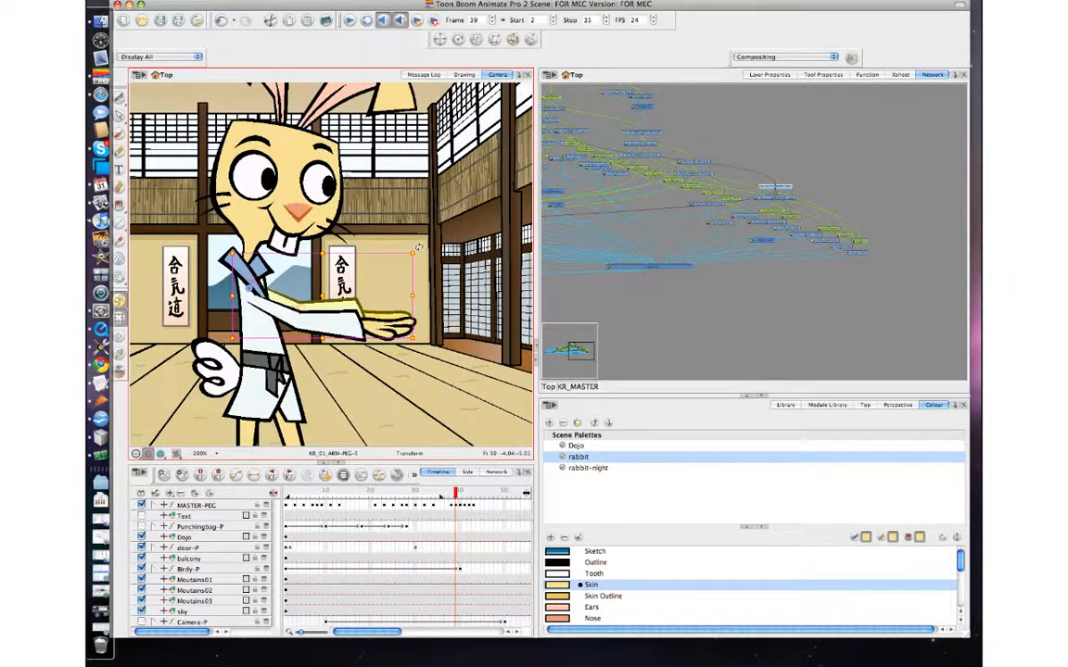
- Compare the face across the neighbouring frames and move the rabbit's whole head slightly down on frame 39
left_click(293, 218)
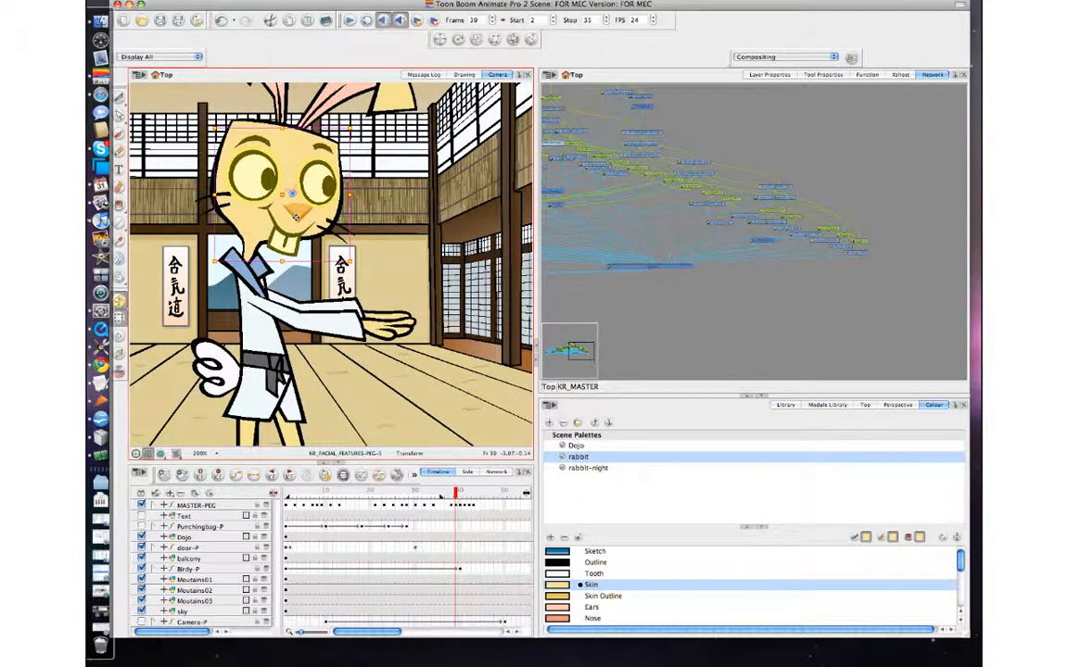
key("period")
key("comma")
key("period")
key("comma")
key("comma")
key("period")
left_click(318, 218)
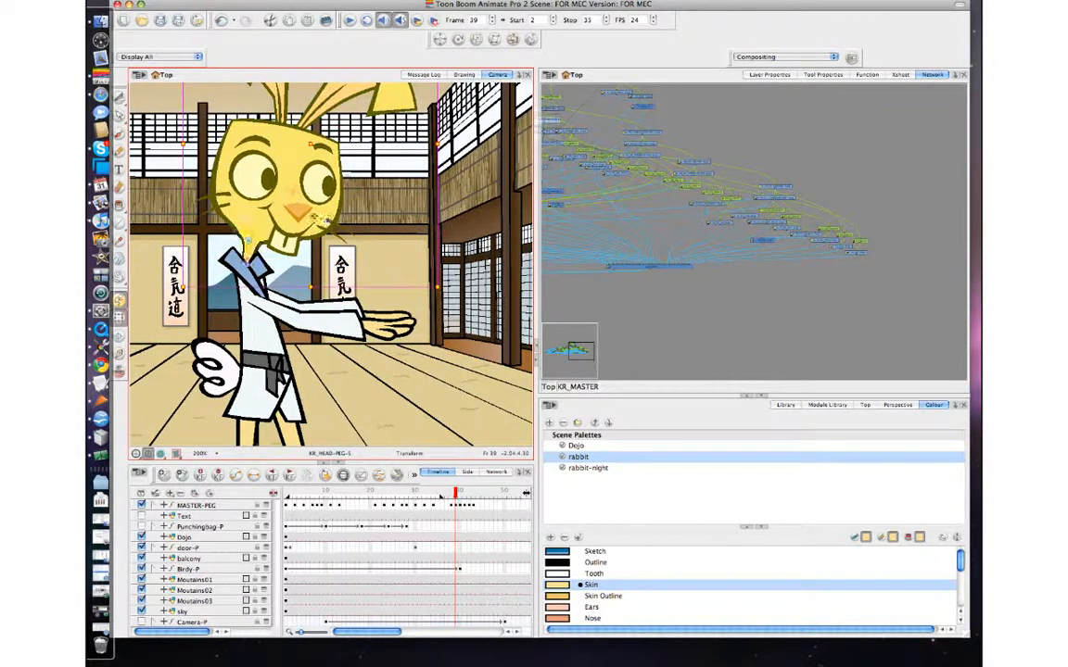
left_click_drag(307, 211, 307, 216)
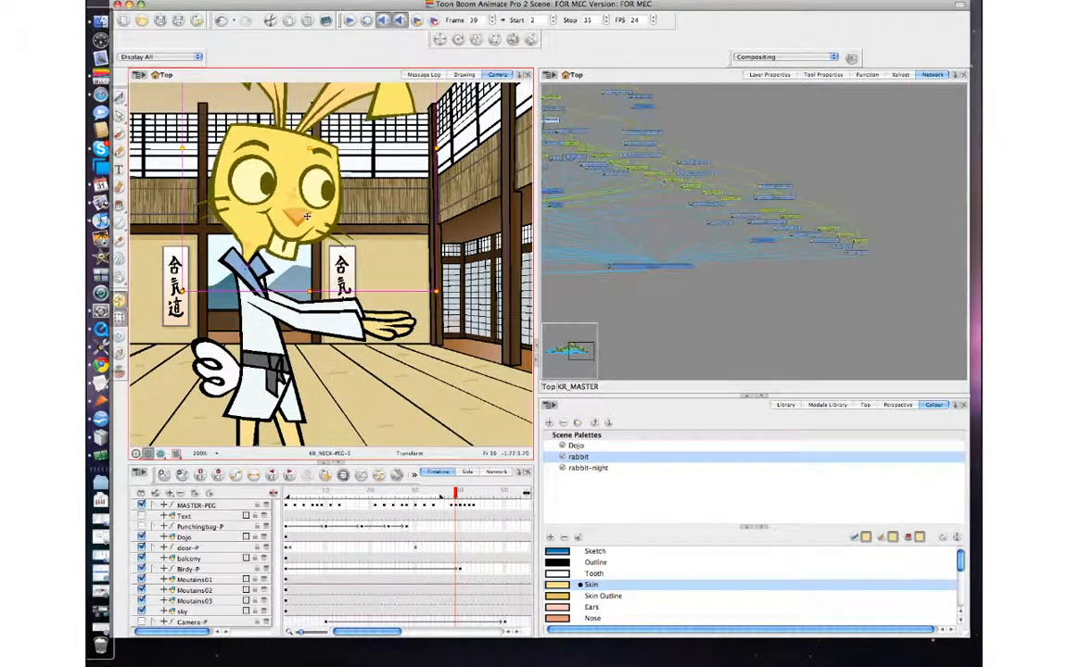
key("comma")
key("period")
- Select the rabbit's head peg and nudge the head slightly back on frame 39, comparing it with frame 38
left_click(359, 222)
left_click(312, 223)
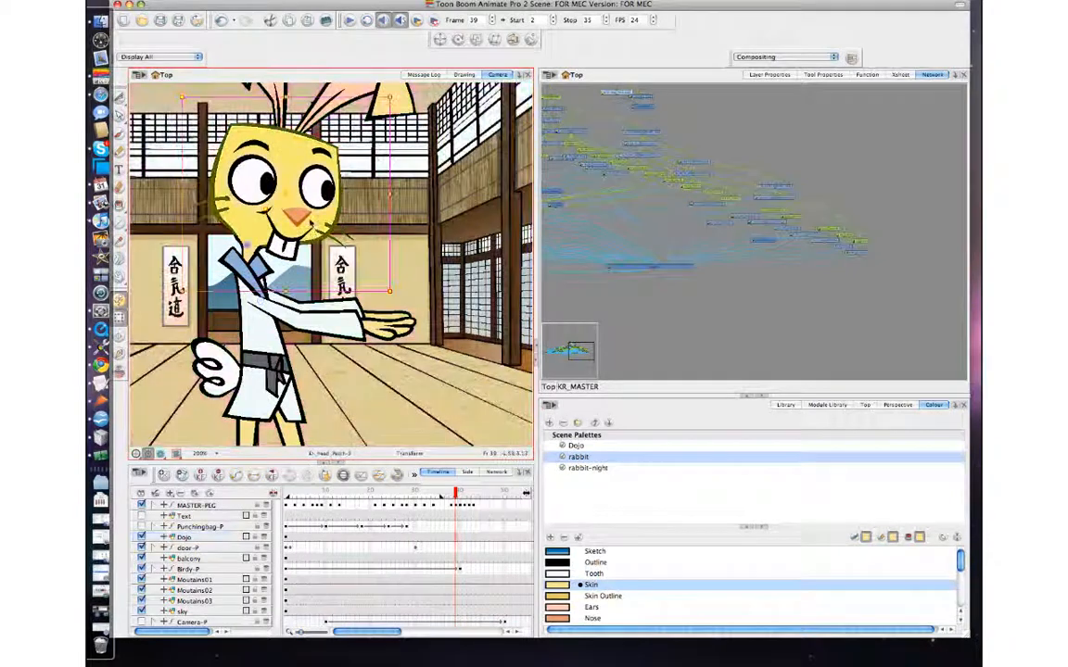
left_click(309, 220)
left_click_drag(310, 222, 309, 221)
key("comma")
key("period")
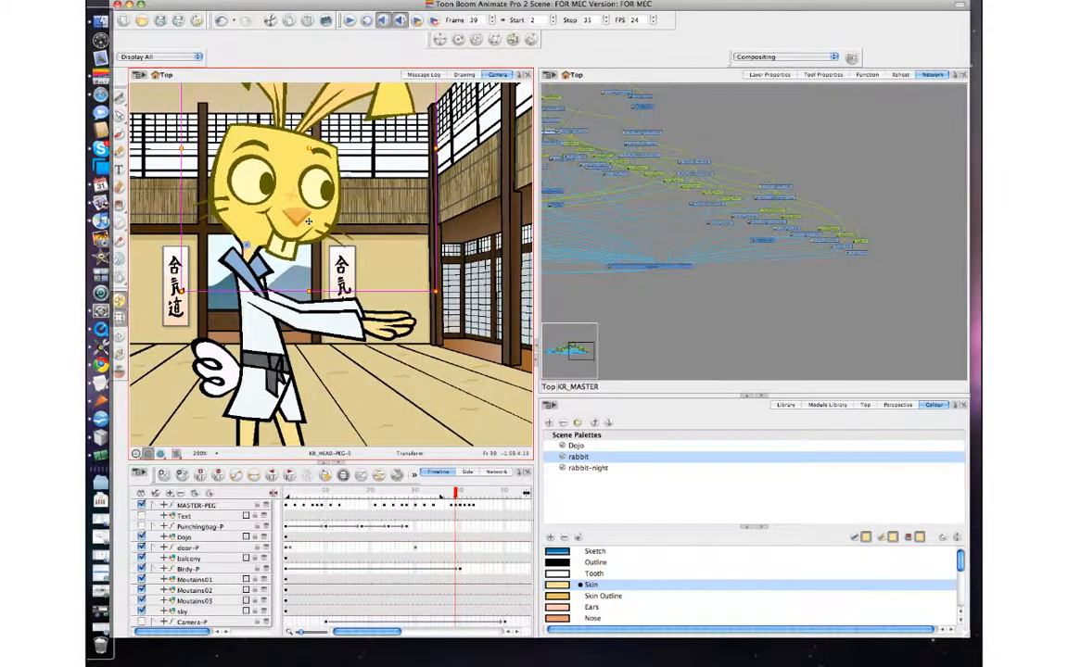
- Check the head's motion by stepping back and forth between frame 39, the preceding frames and frame 40
key("comma")
key("comma")
key("period")
key("period")
key("period")
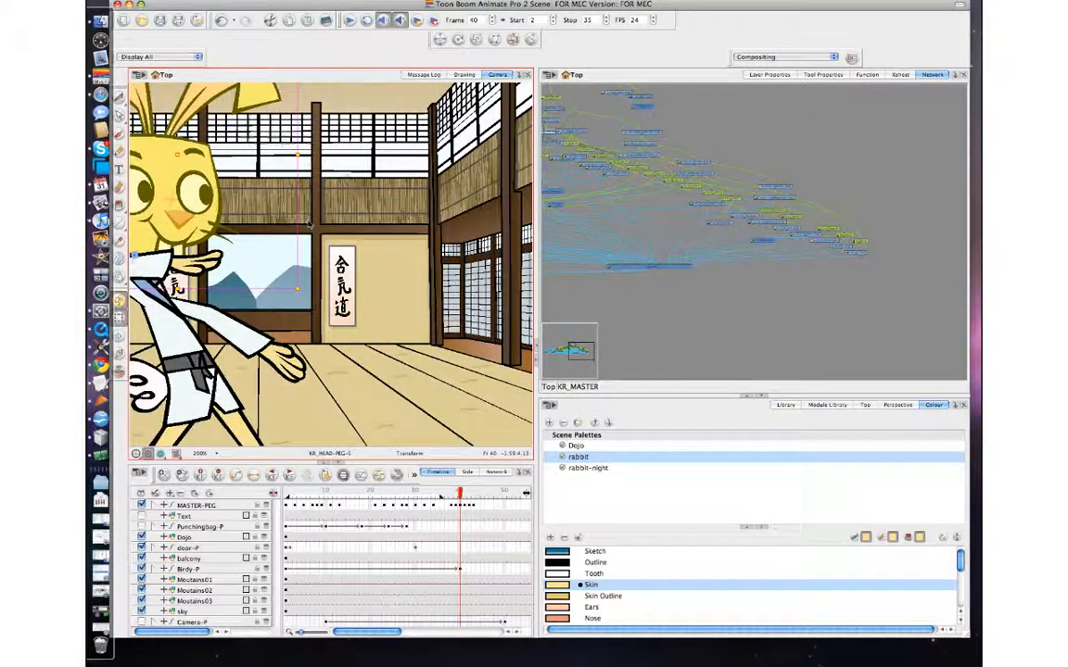
key("comma")
key("comma")
key("period")
key("comma")
key("period")
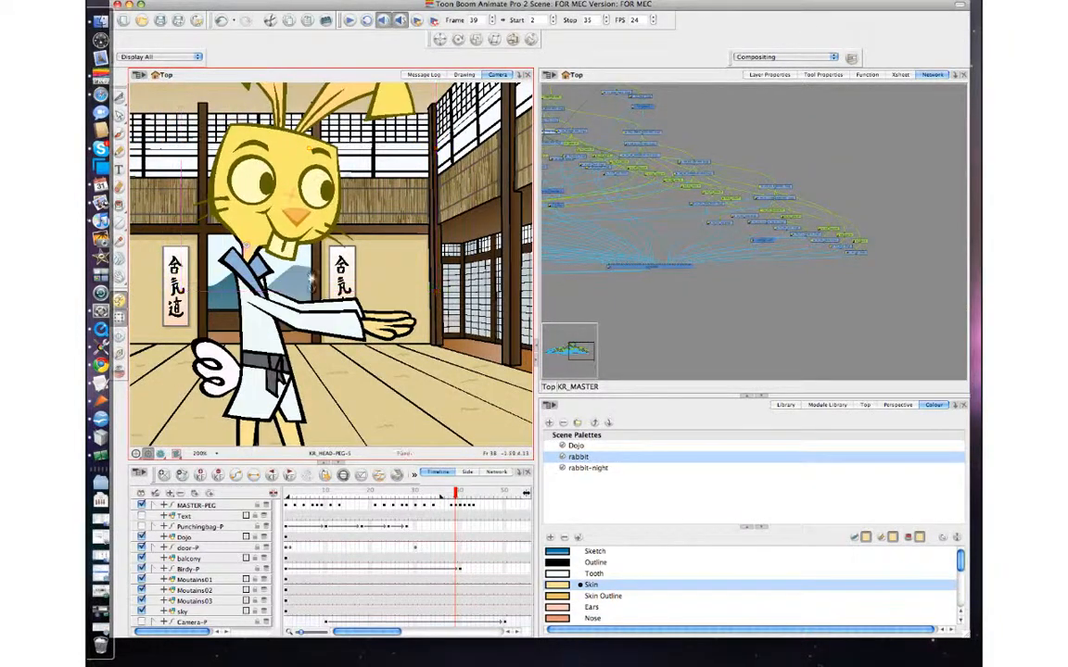
- View the whole rabbit and compare its full-body pose on frame 39 with the preceding frames
key("2")
key("2")
key("1")
key("1")
key("1")
key("1")
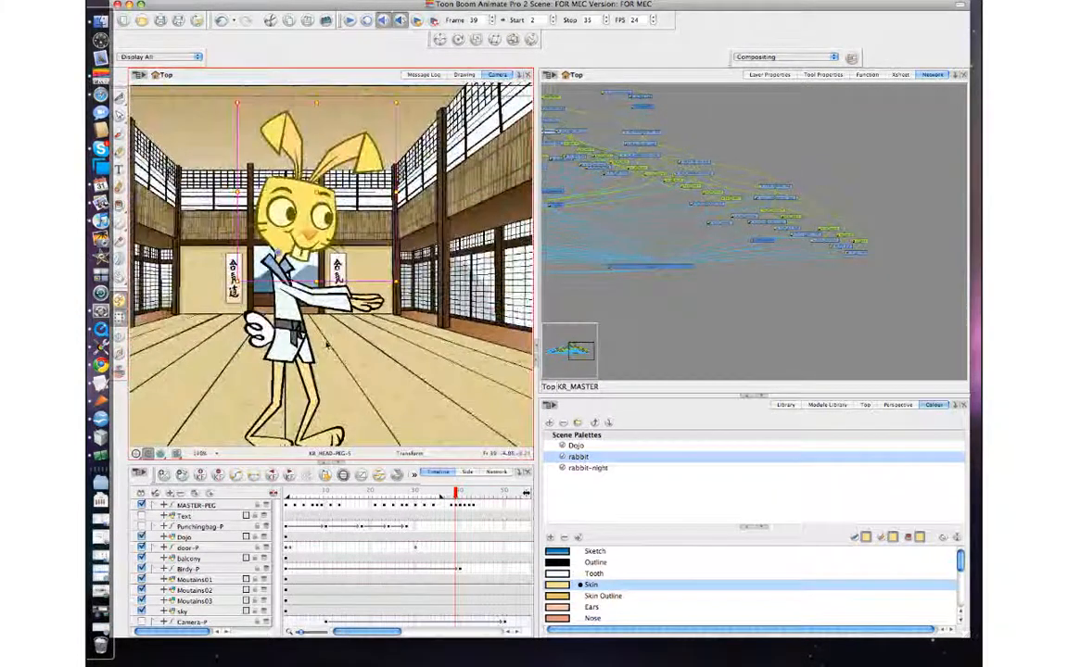
key("comma")
key("comma")
key("period")
key("comma")
key("period")
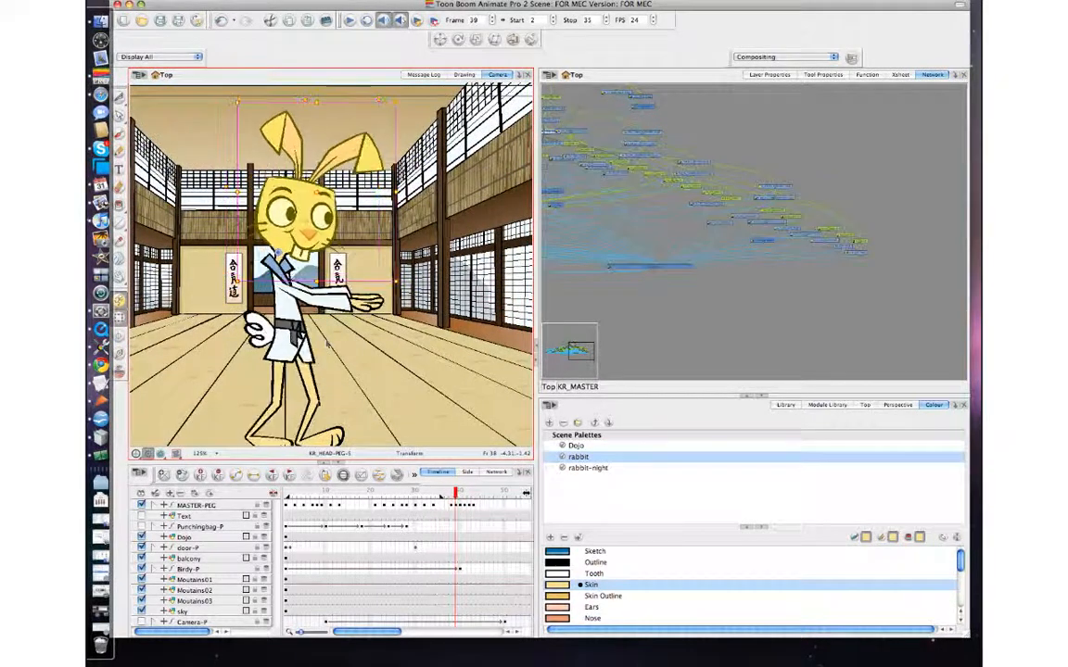
- Compare the rabbit's full-body pose on frame 39 with frames 38 and 40
key("comma")
key("period")
key("comma")
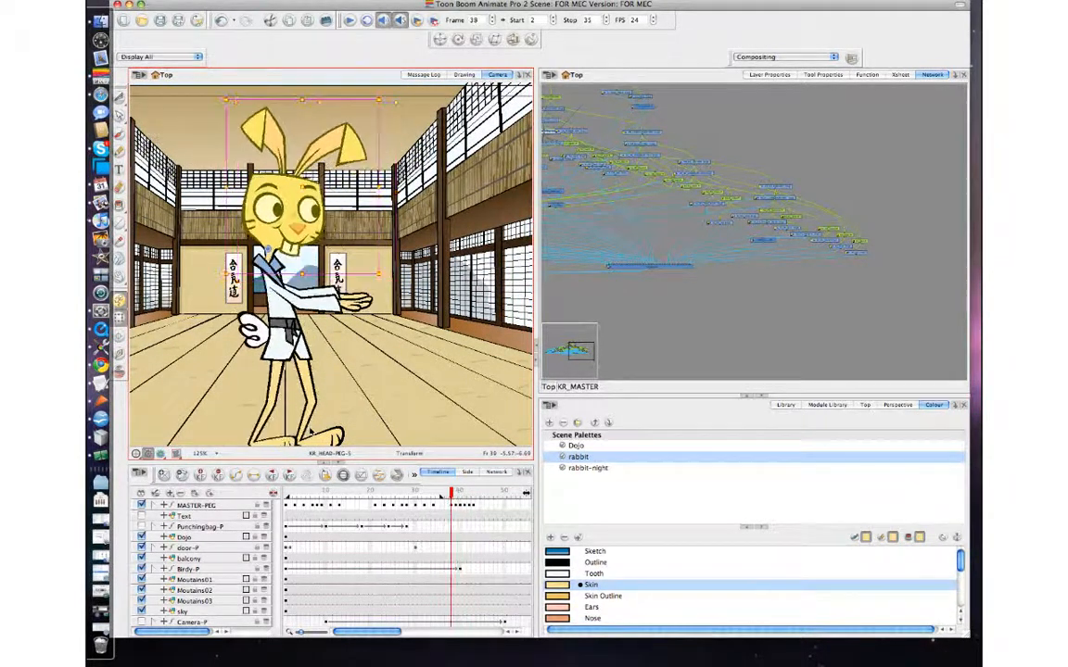
key("period")
key("comma")
key("period")
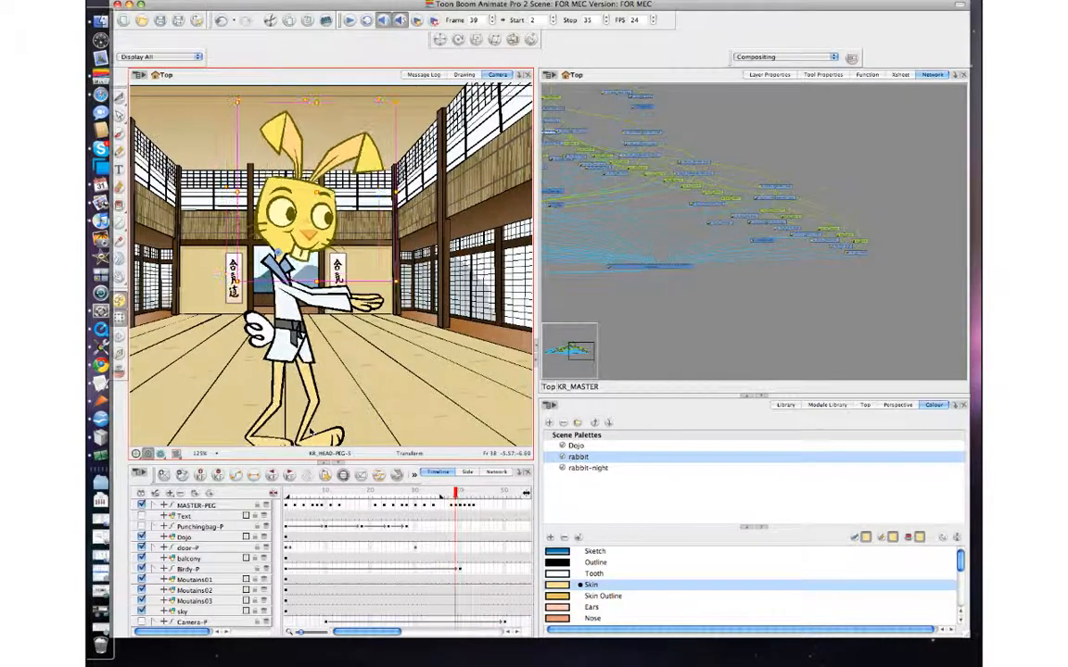
key("period")
key("comma")
key("comma")
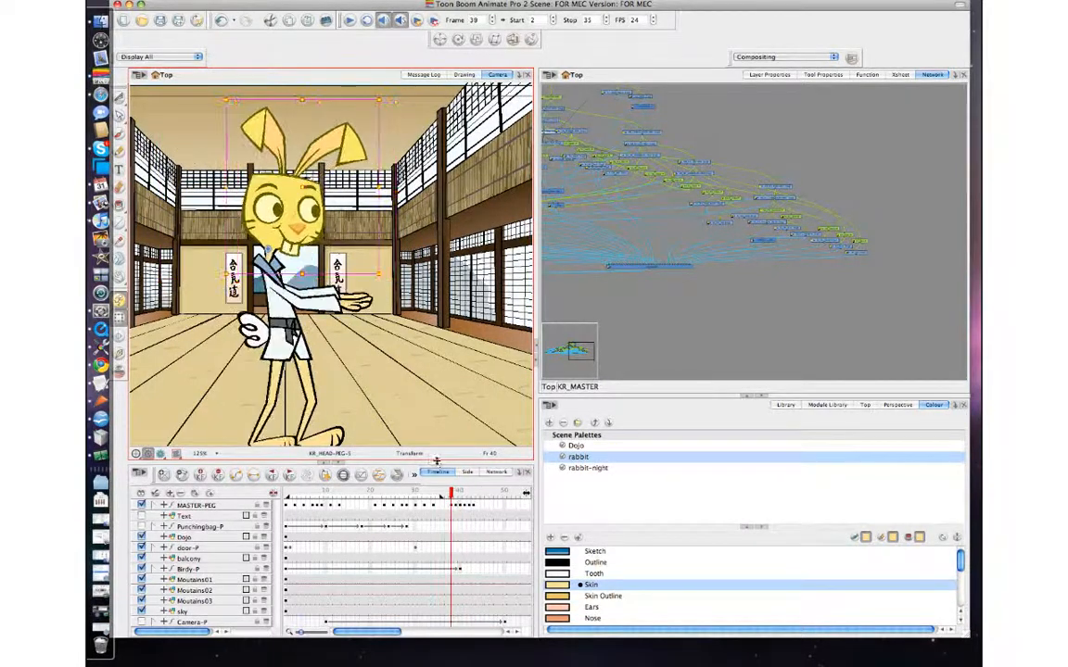
key("period")
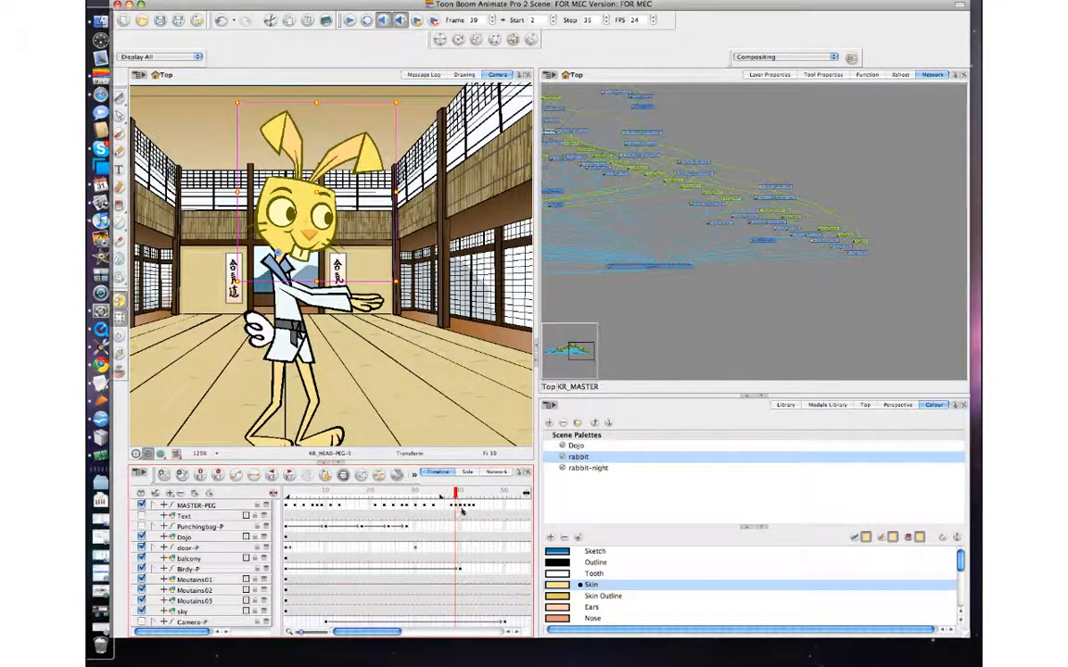
- Shift the MASTER-PEG keyframes on frames 38 and 39 one frame earlier and add a new keyframe on frame 39
key("comma")
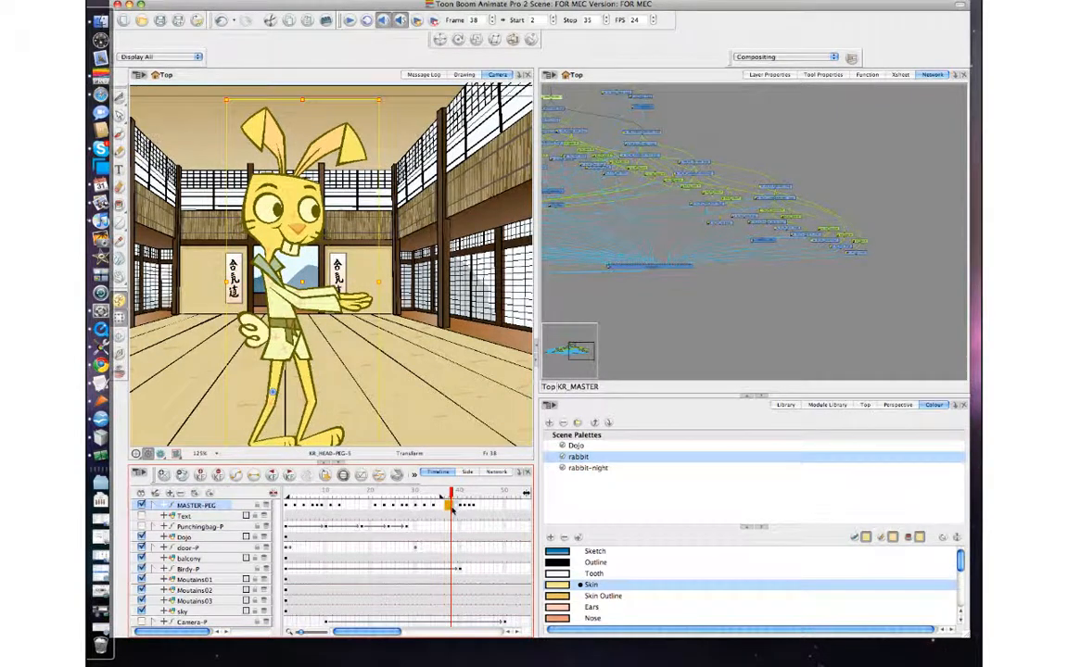
key("period")
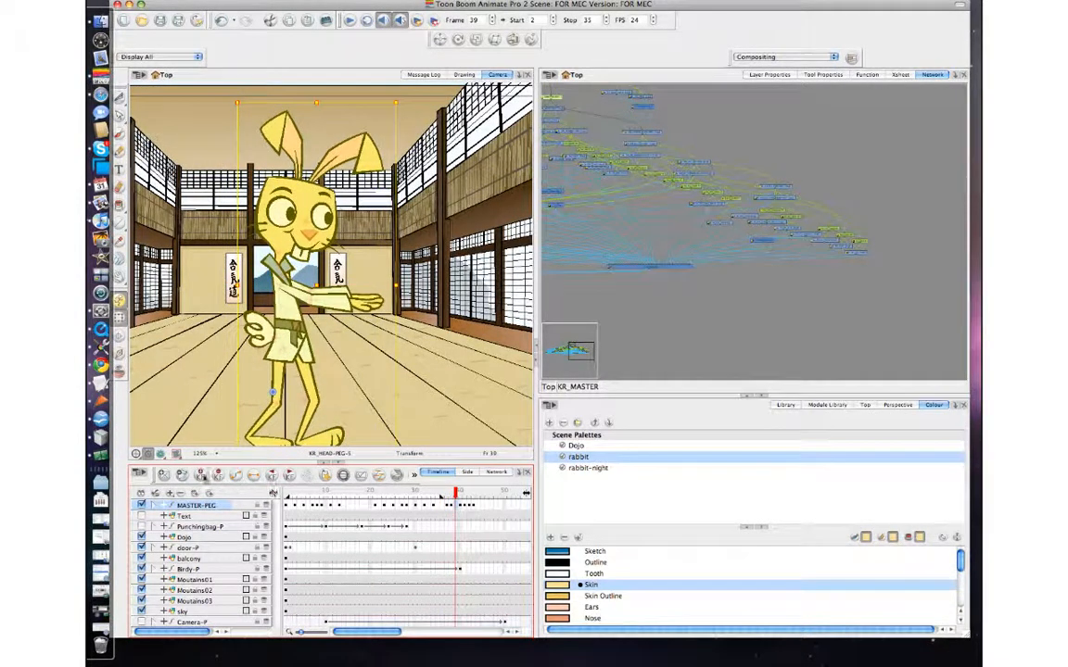
key("comma")
key("period")
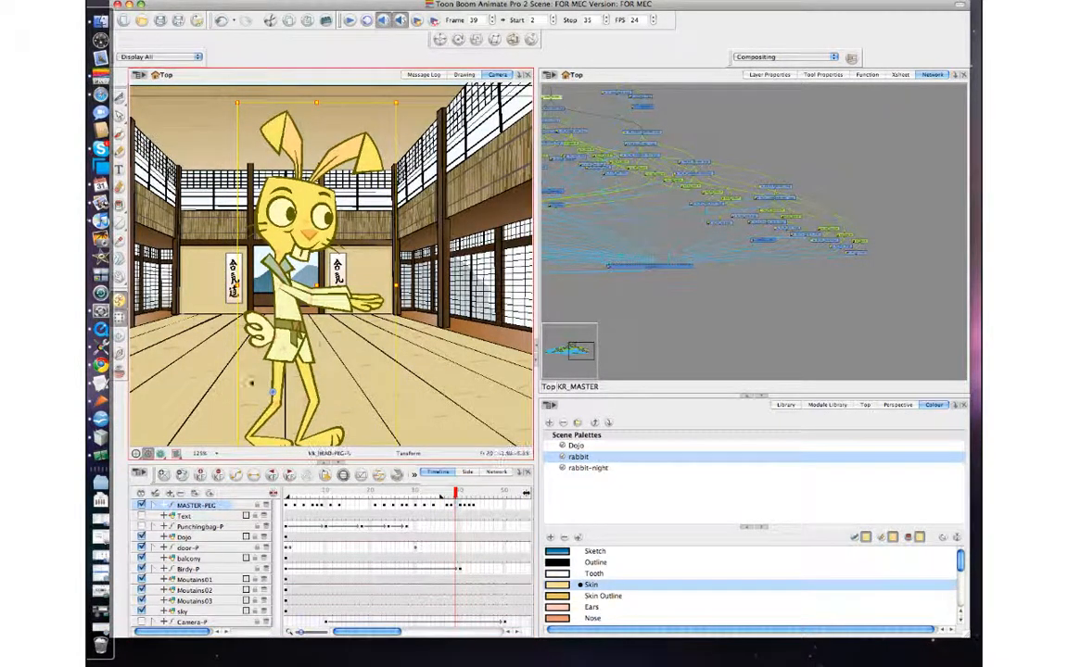
- Move the rabbit's whole upper body slightly back and down and rotate it backward on frame 39
left_click(366, 264)
left_click(301, 230)
key("b")
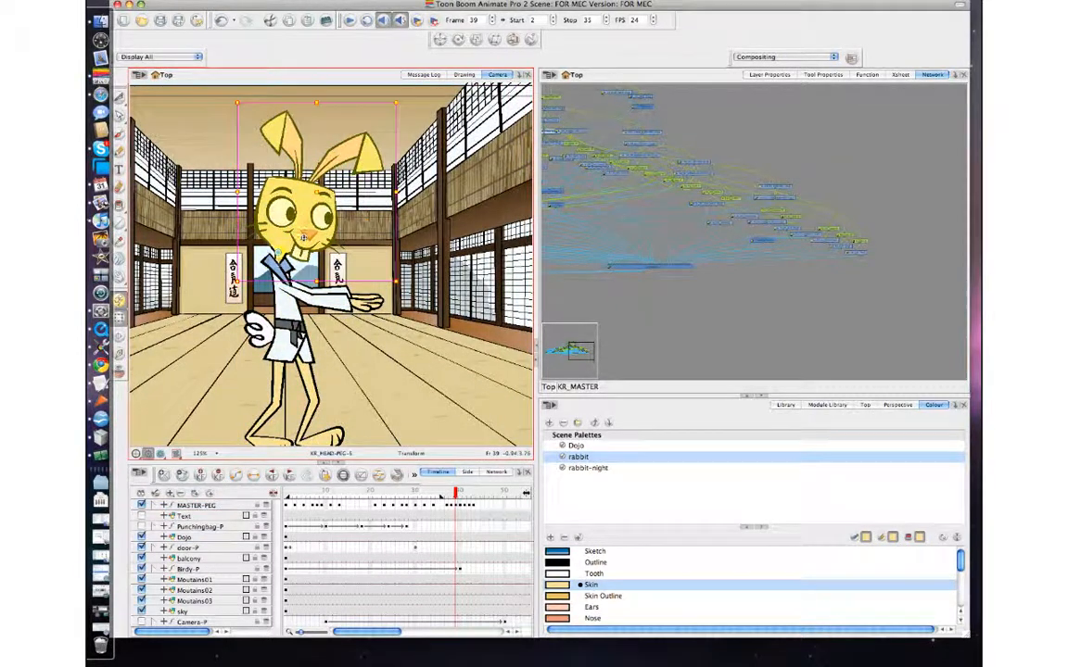
key("b")
key("b")
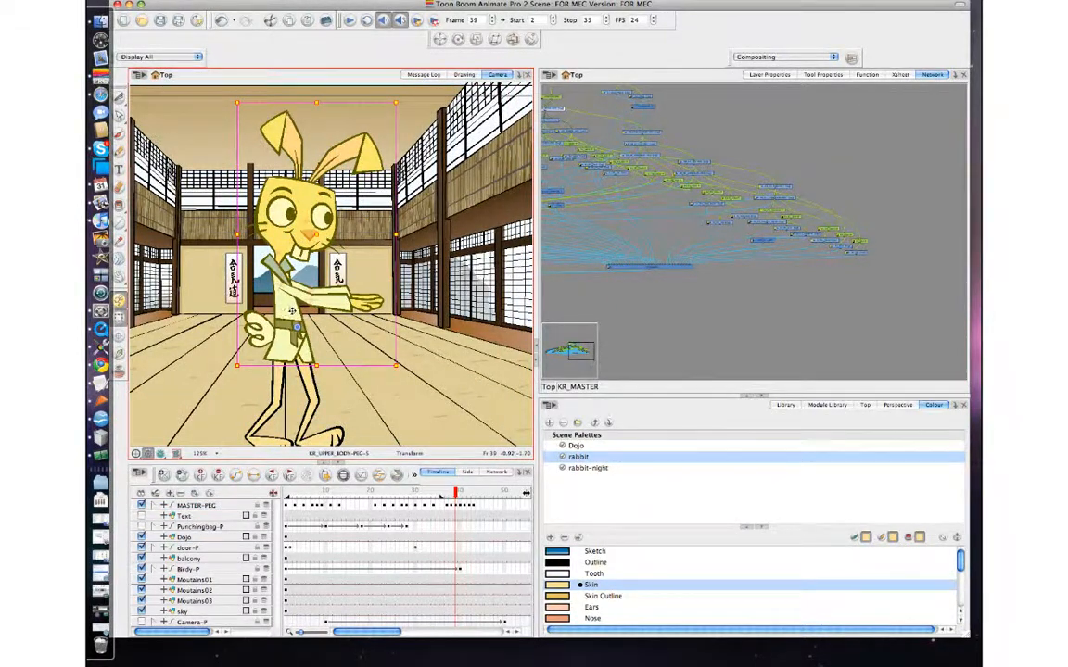
left_click_drag(291, 316, 285, 320)
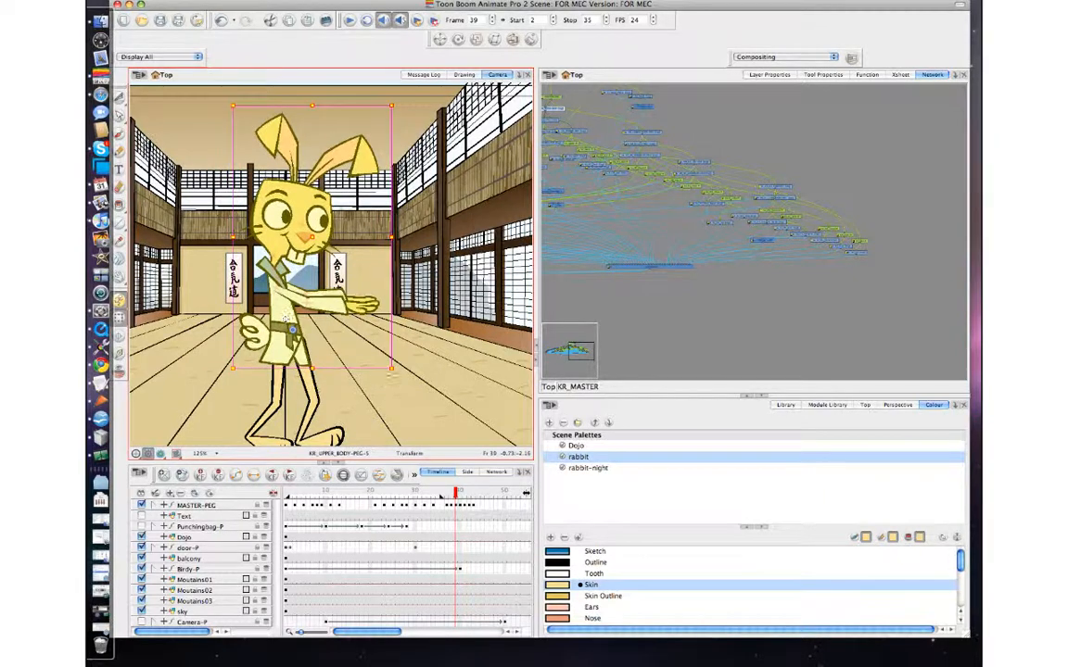
left_click_drag(400, 368, 402, 360)
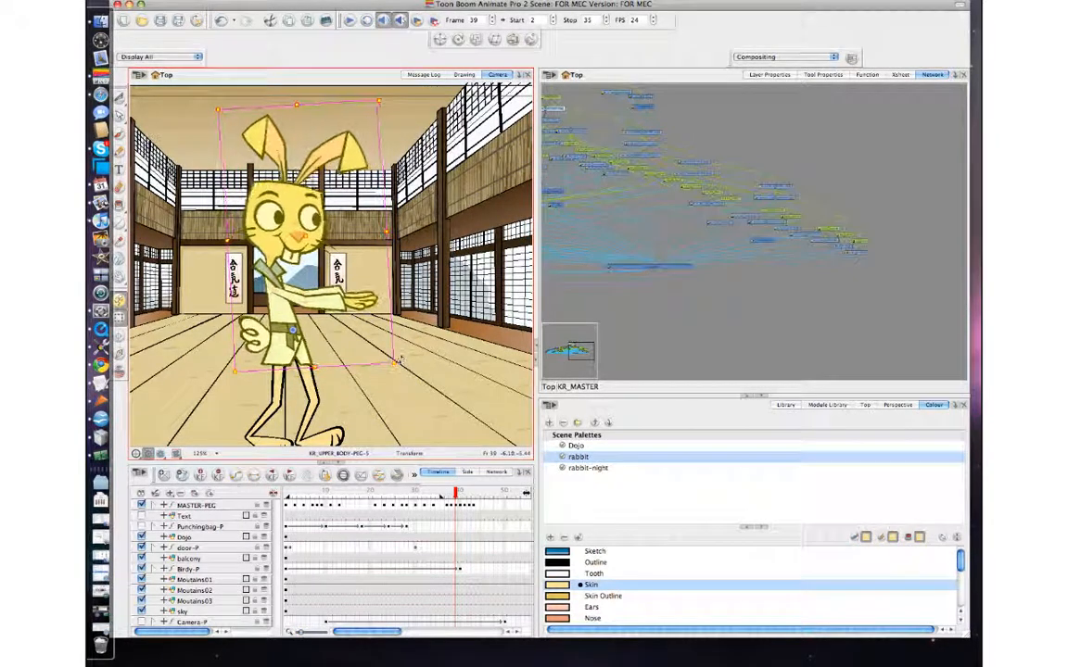
- Nudge the upper body slightly further back on frame 39, comparing it with the neighbouring frames
key("comma")
key("comma")
key("period")
key("period")
key("period")
key("period")
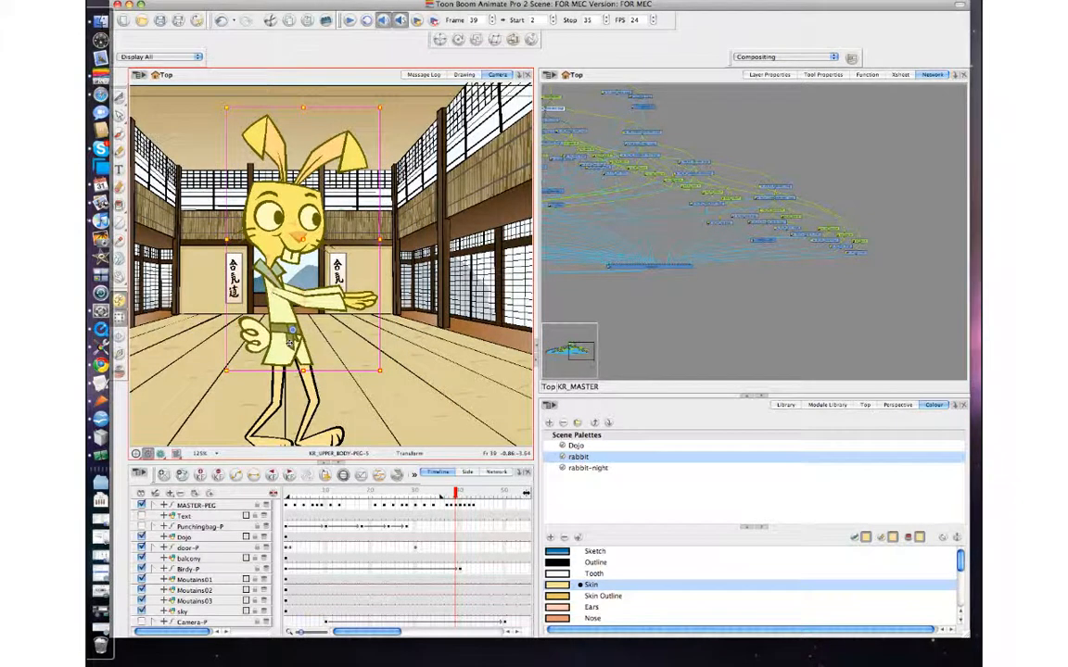
left_click_drag(289, 343, 289, 344)
key("comma")
key("period")
key("period")
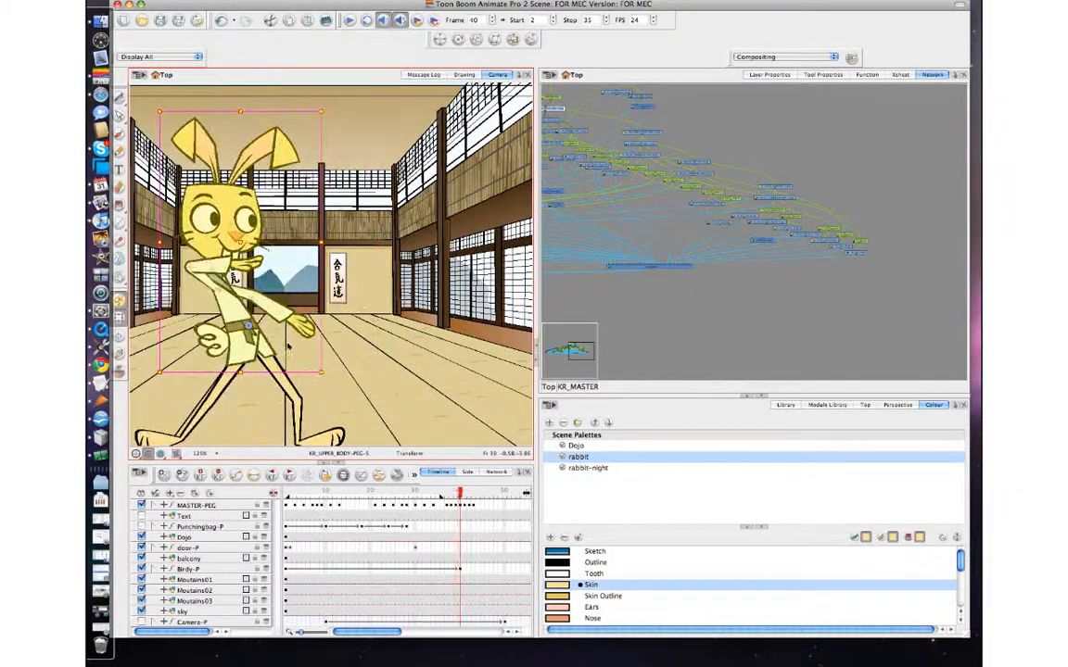
key("comma")
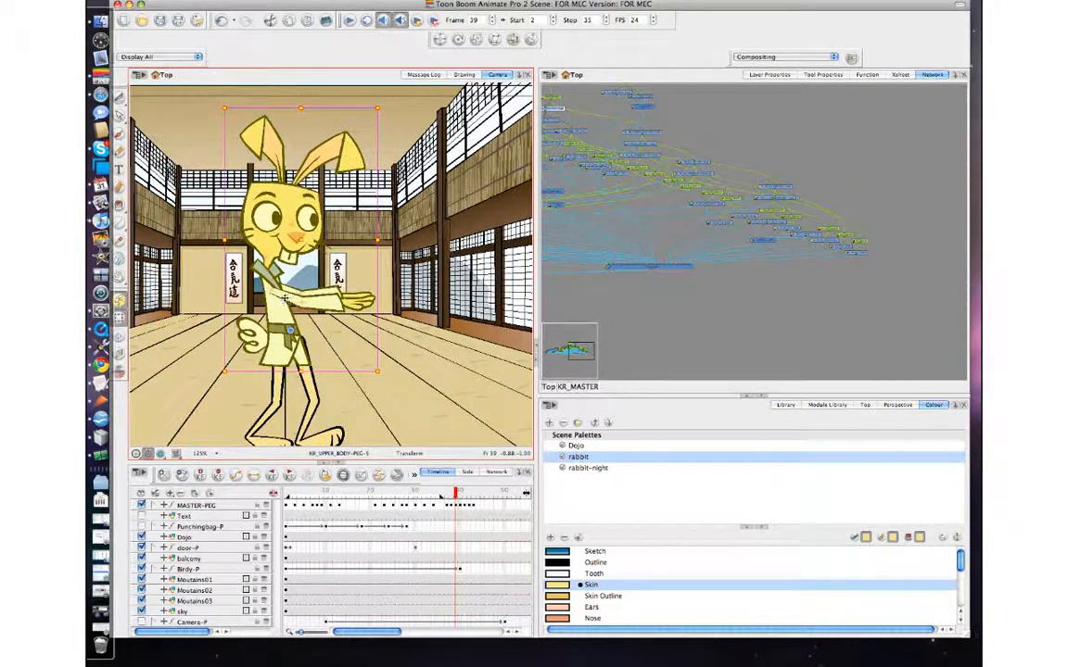
- Rotate the rabbit's near arm downward and bend its forearm back up on frame 39
key("period")
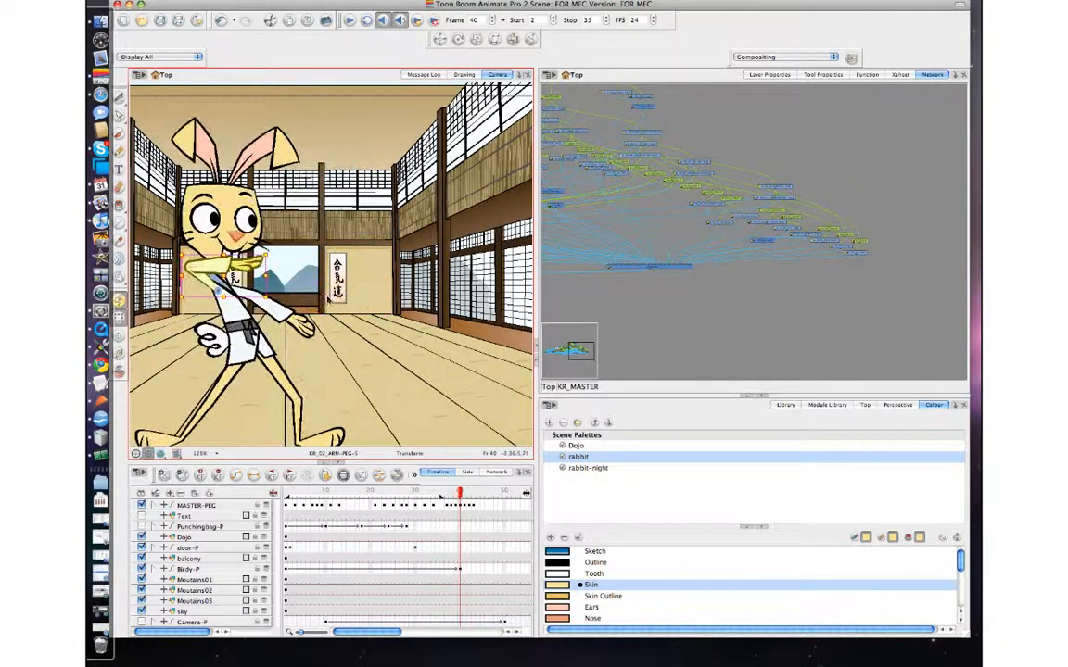
key("comma")
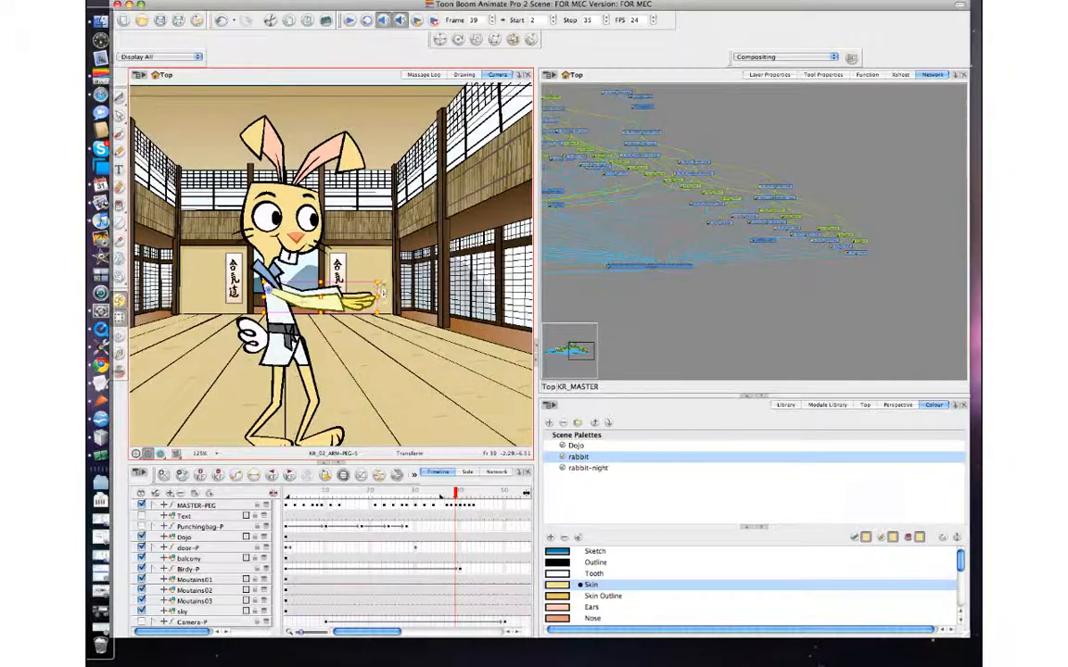
left_click(360, 318)
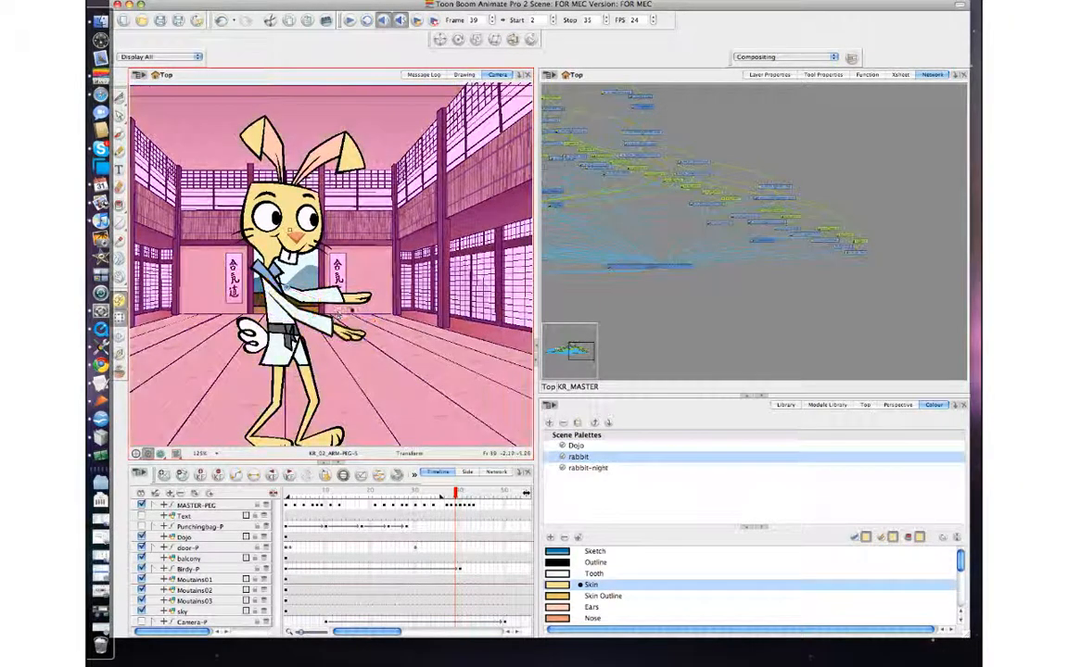
left_click(350, 331)
key("b")
key("comma")
key("period")
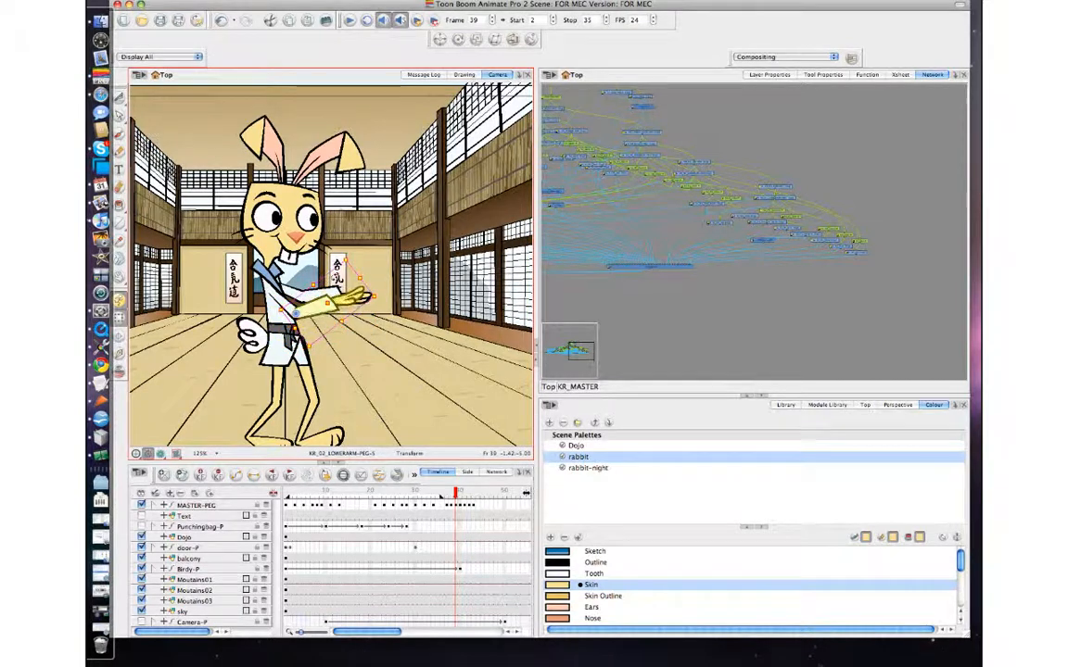
- Lower the near arm slightly on frame 39, comparing its pose with frames 38 and 40
key("comma")
key("period")
key("period")
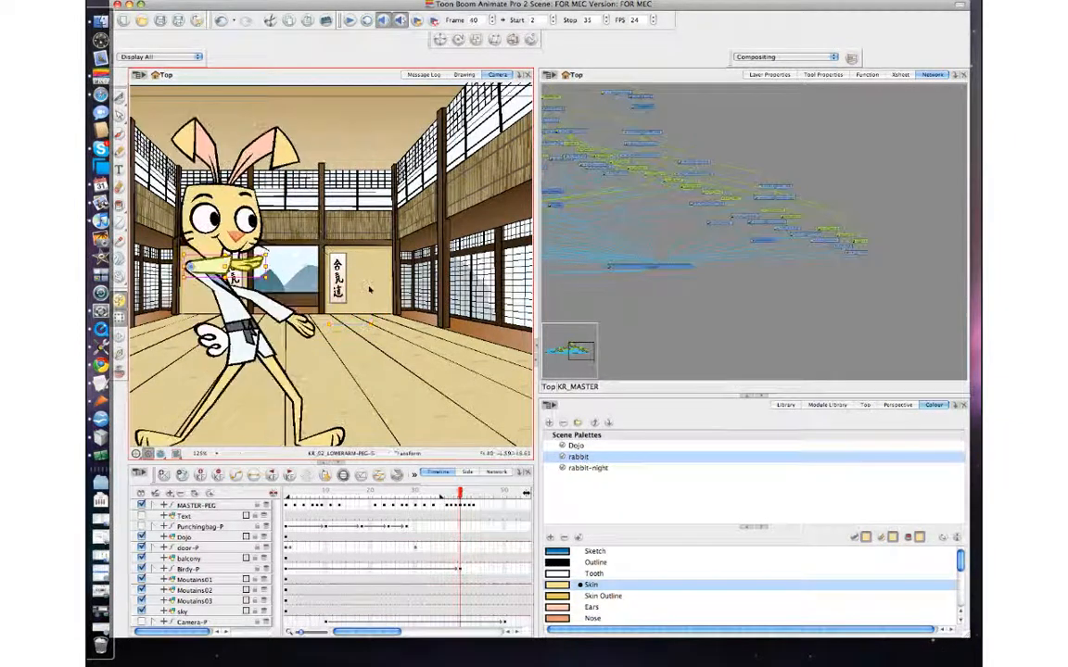
key("comma")
key("comma")
key("period")
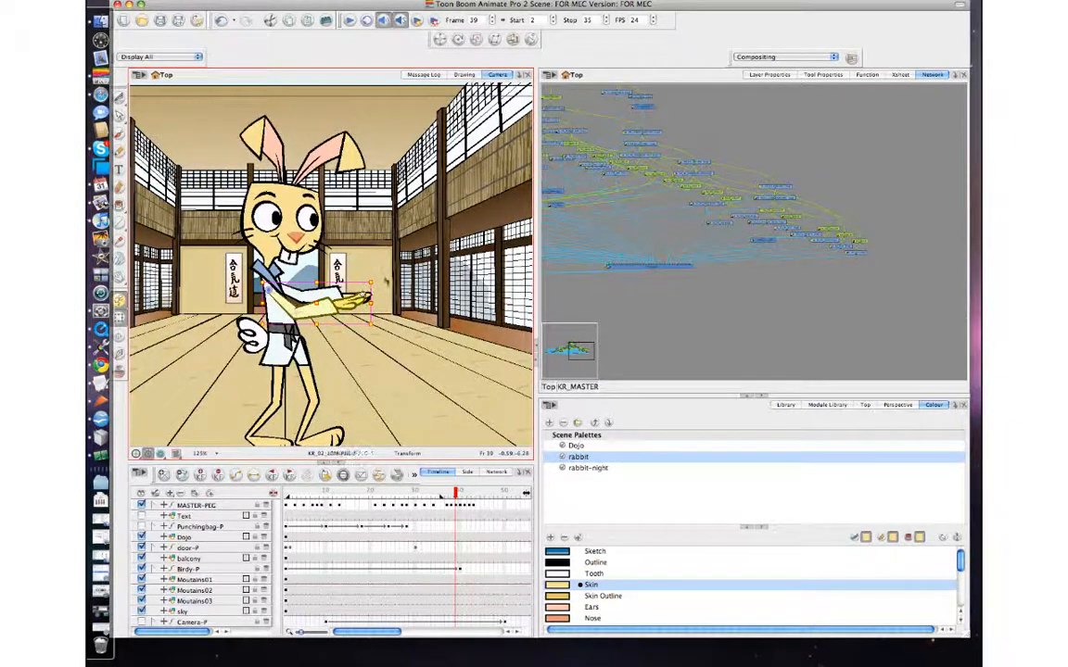
key("comma")
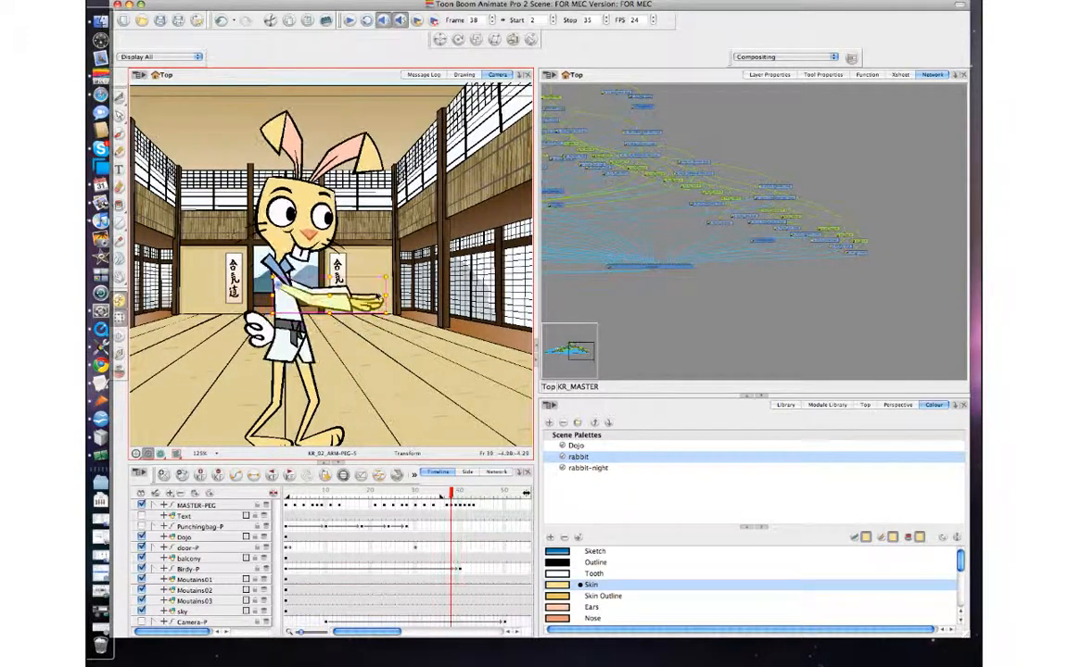
key("period")
key("comma")
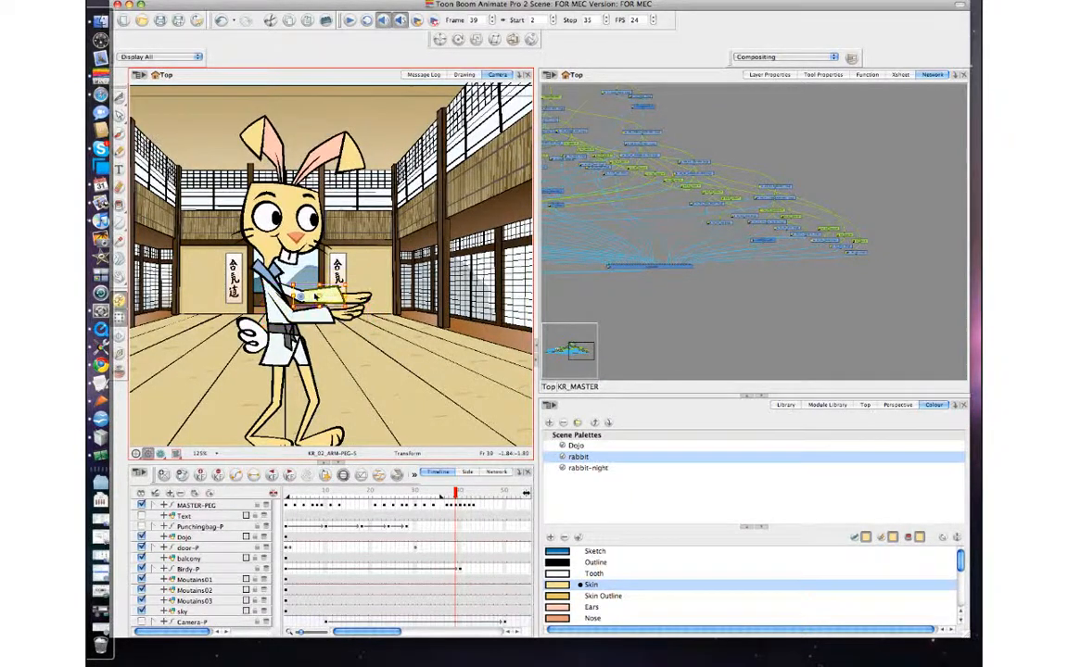
- Rotate the rabbit's far upper arm and forearm on frame 39 so the far hand sits just above the near hand
left_click(371, 293)
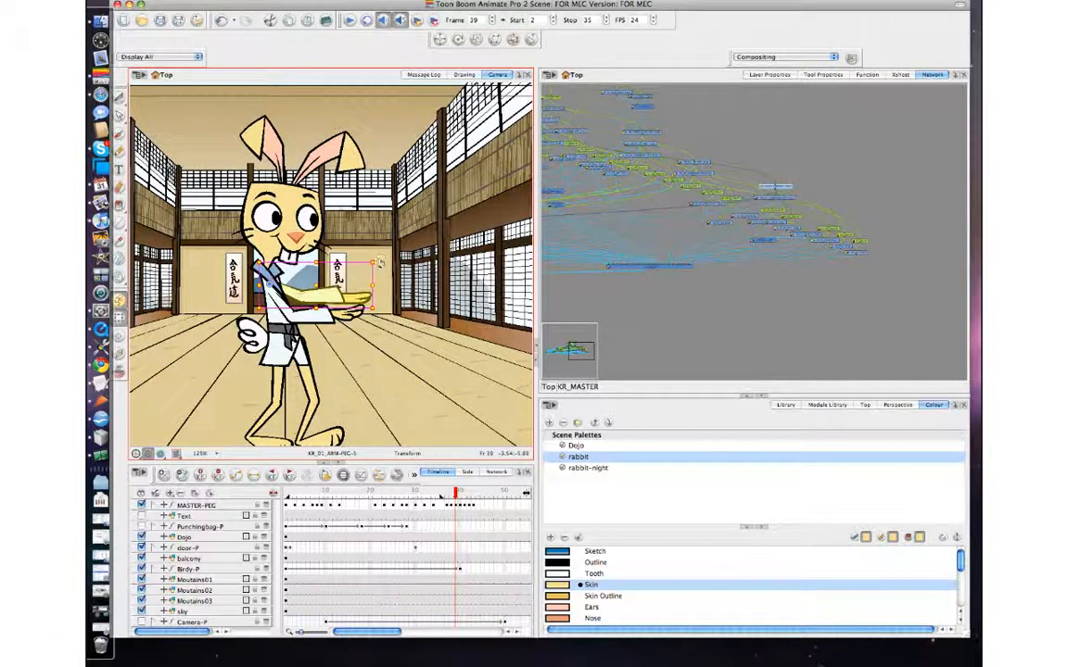
left_click(558, 295)
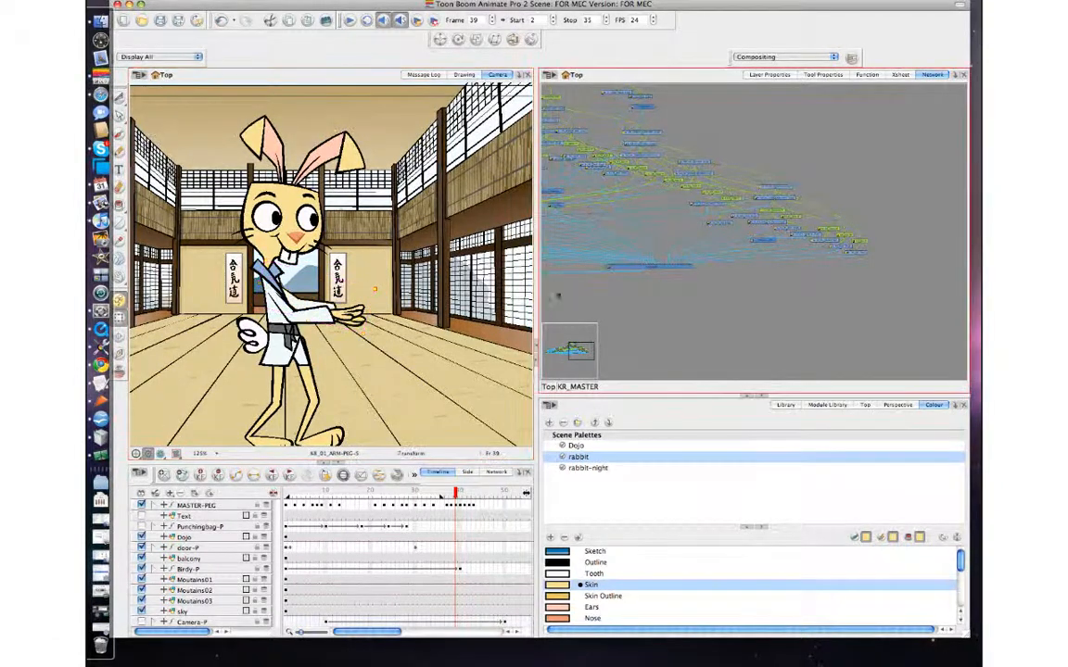
left_click(308, 306)
key("b")
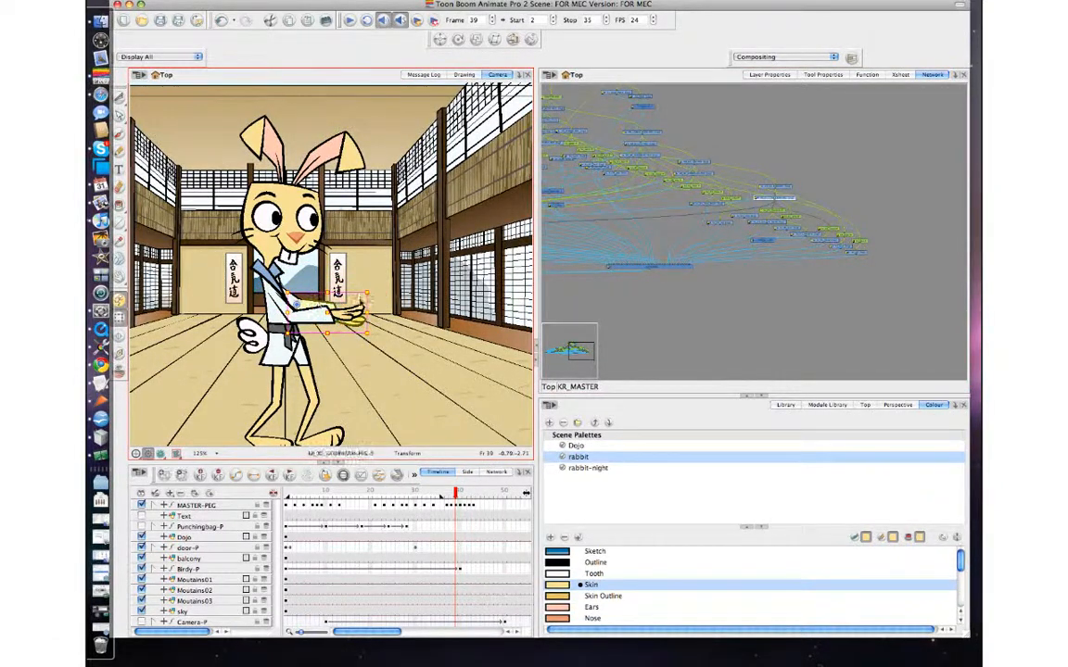
left_click_drag(377, 291, 368, 273)
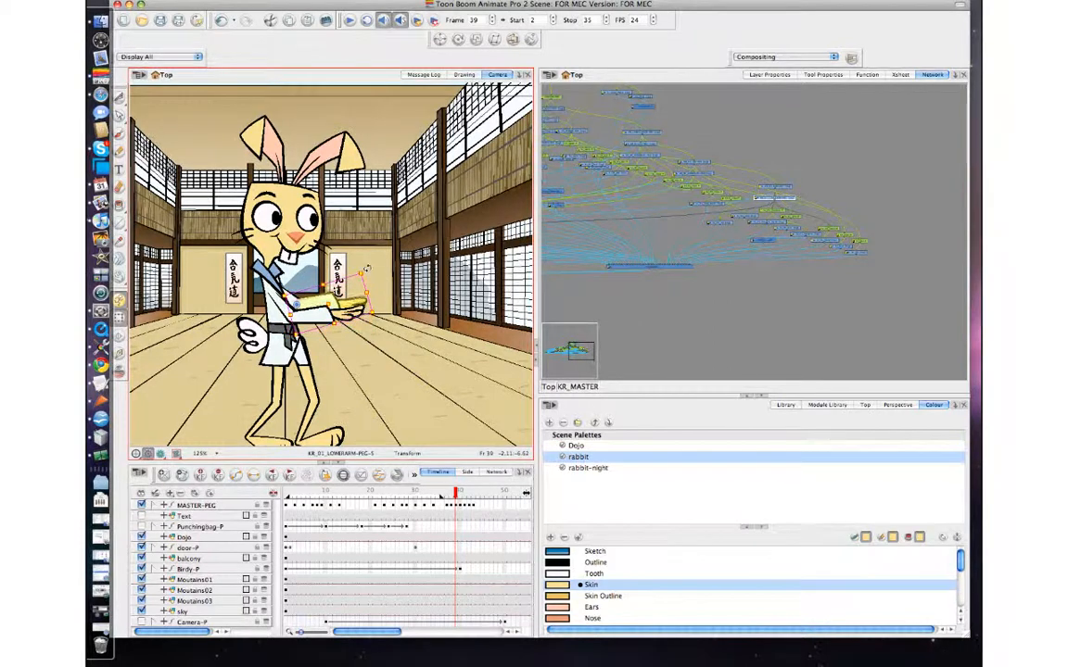
key("b")
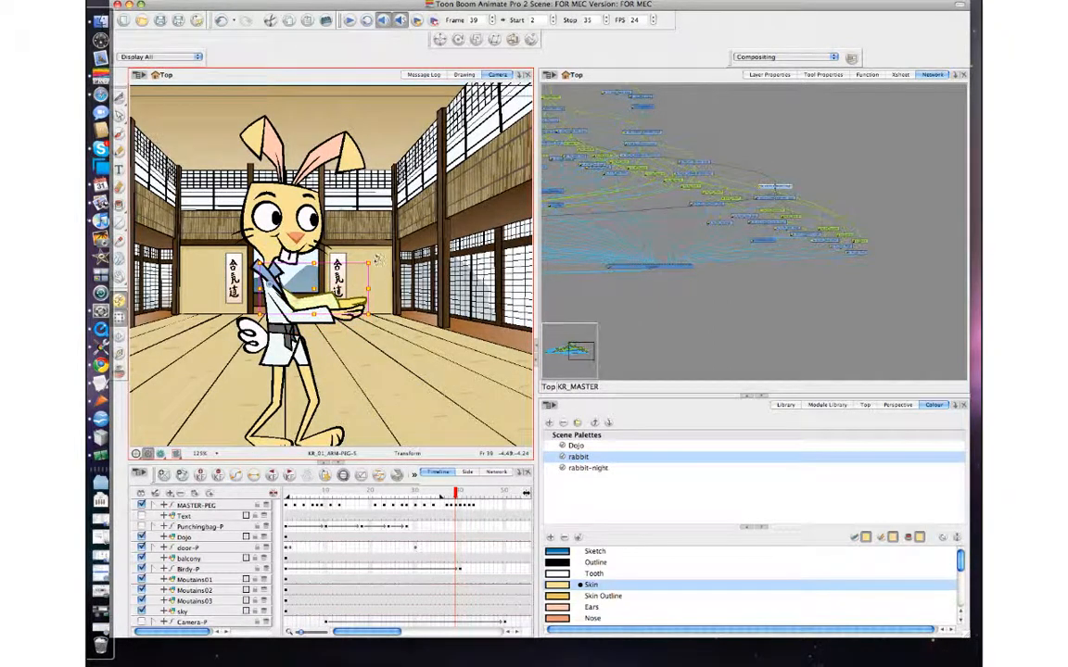
left_click_drag(378, 260, 372, 267)
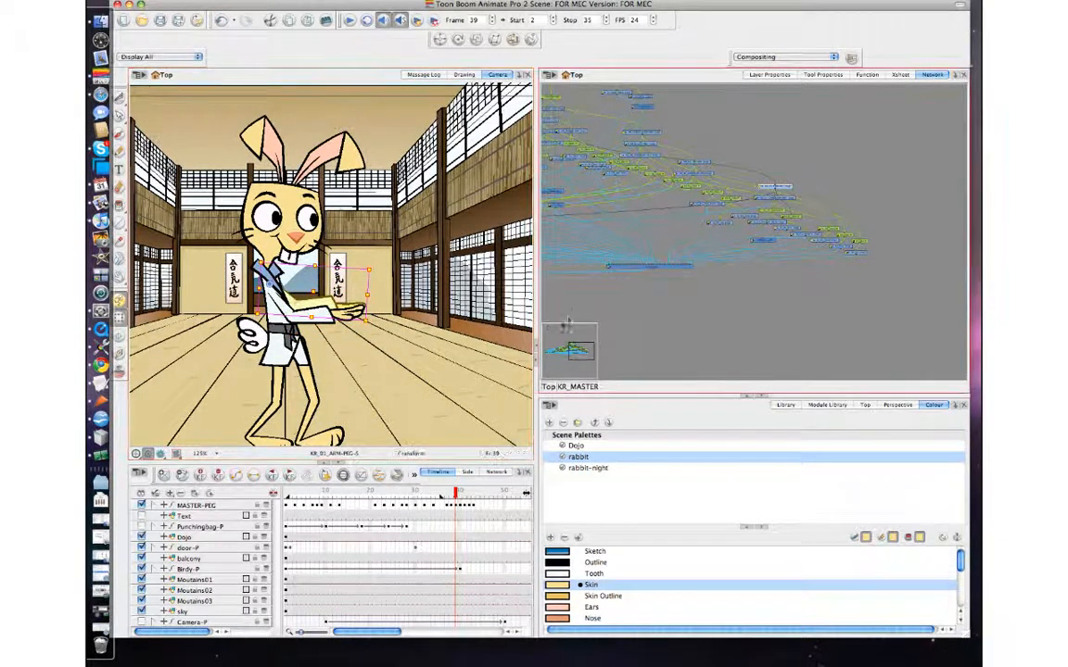
- Rotate the far hand slightly upward on frame 39 and check the arm motion against frames 38 and 40
key("Escape")
left_click(375, 303)
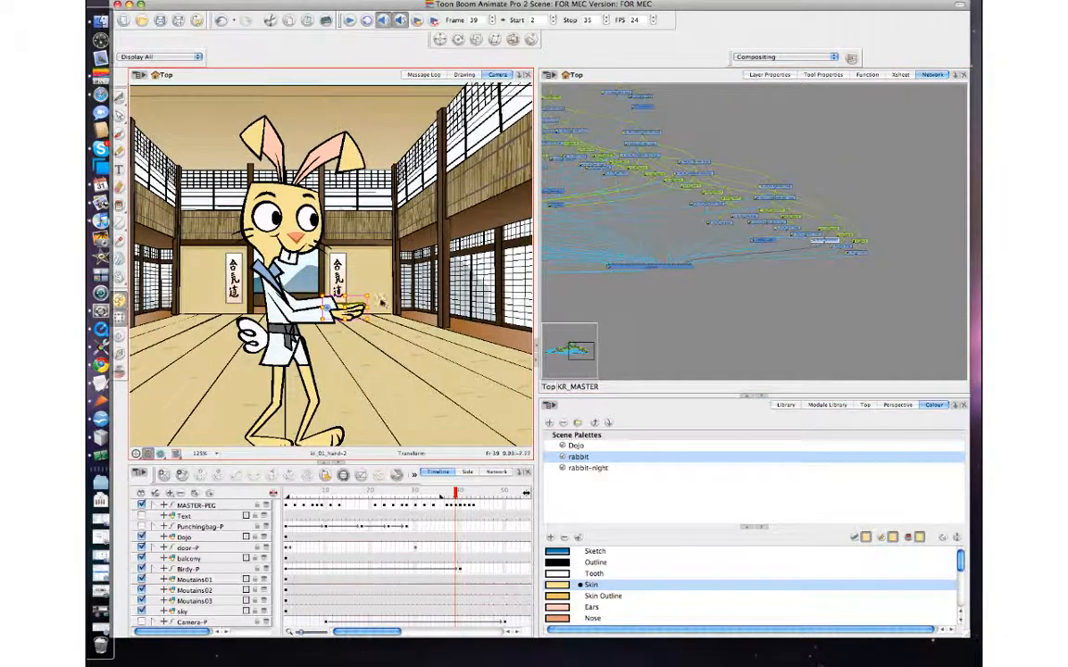
left_click(379, 298)
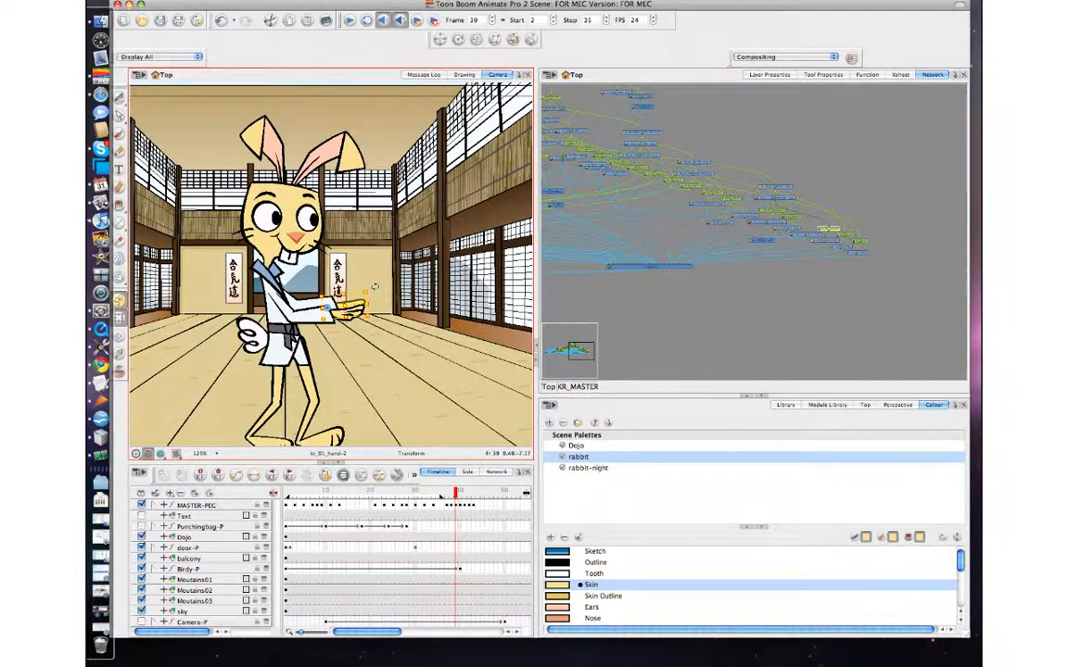
key("comma")
key("period")
key("period")
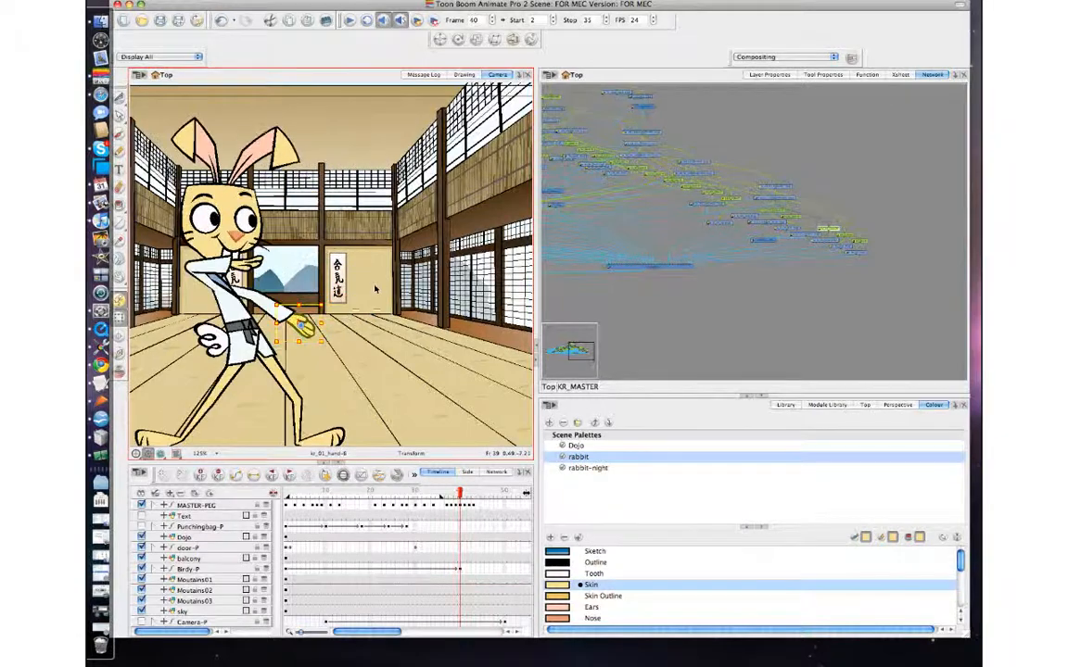
key("comma")
key("comma")
key("period")
key("period")
key("comma")
key("comma")
key("period")
- Move the rabbit's facial features slightly down on frame 39, comparing the face with frames 38 and 40
left_click(300, 219)
key("b")
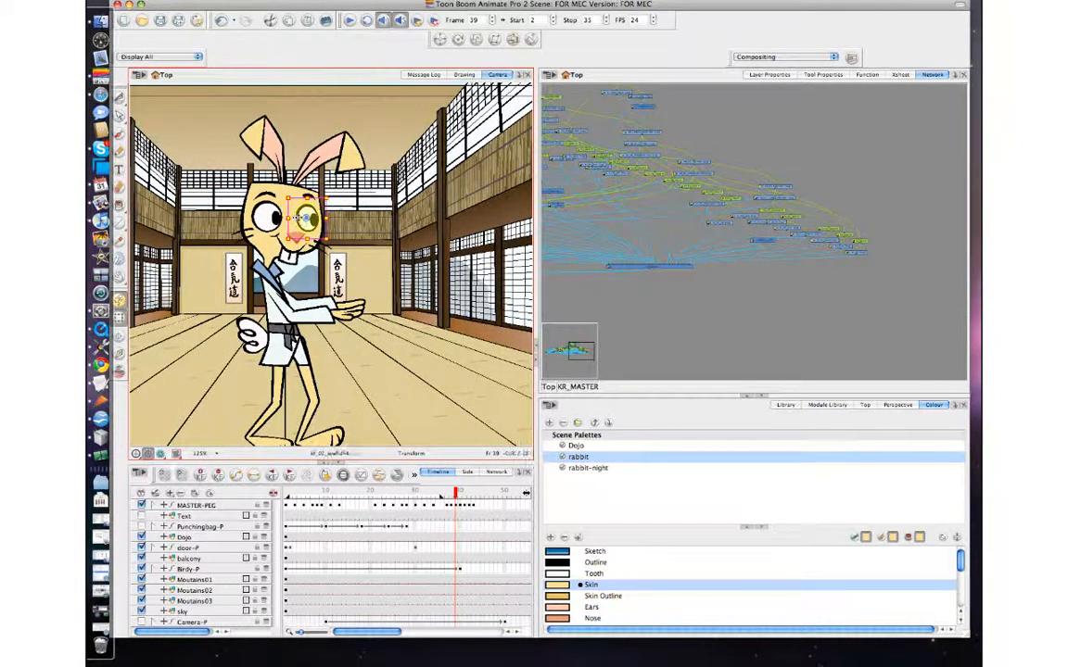
key("b")
left_click_drag(299, 219, 299, 224)
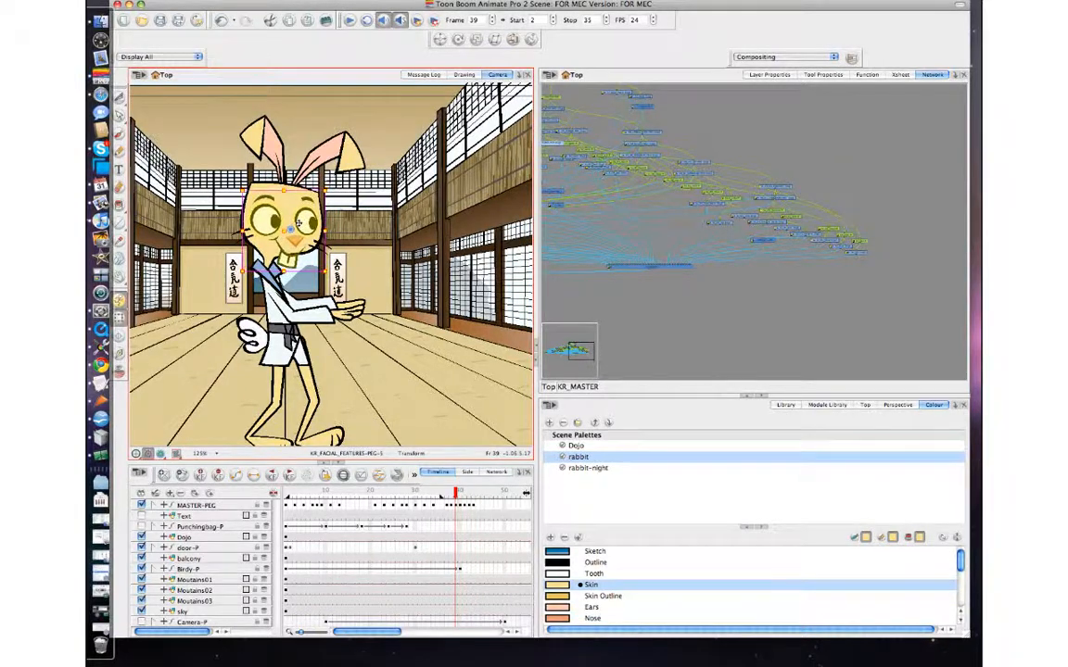
key("period")
key("comma")
left_click_drag(297, 240, 298, 237)
key("comma")
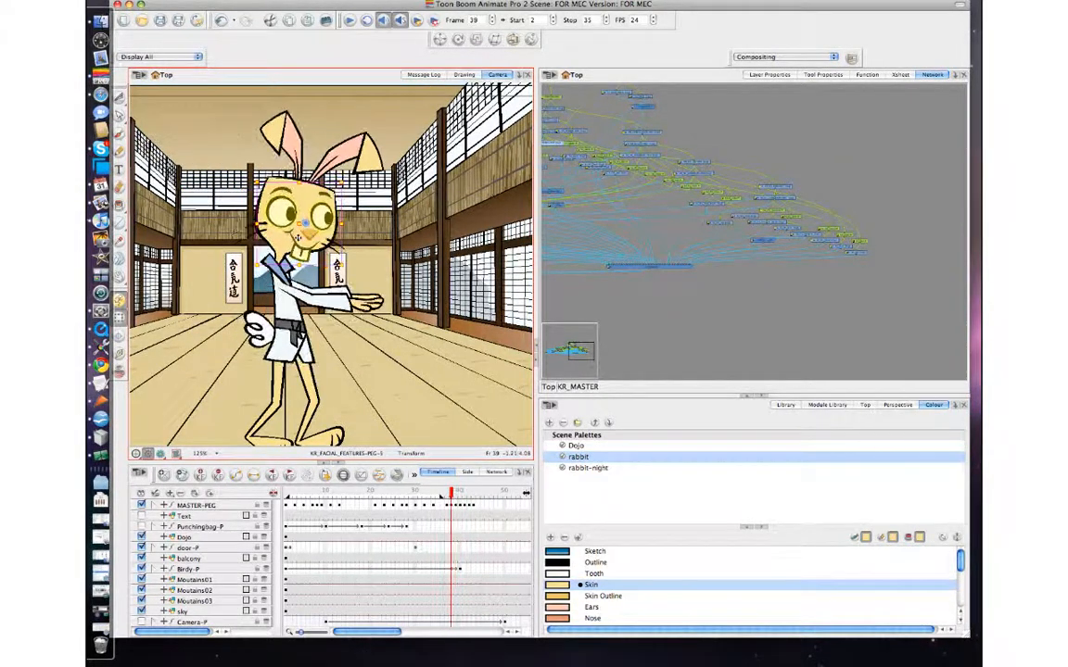
key("period")
key("period")
key("comma")
key("comma")
key("period")
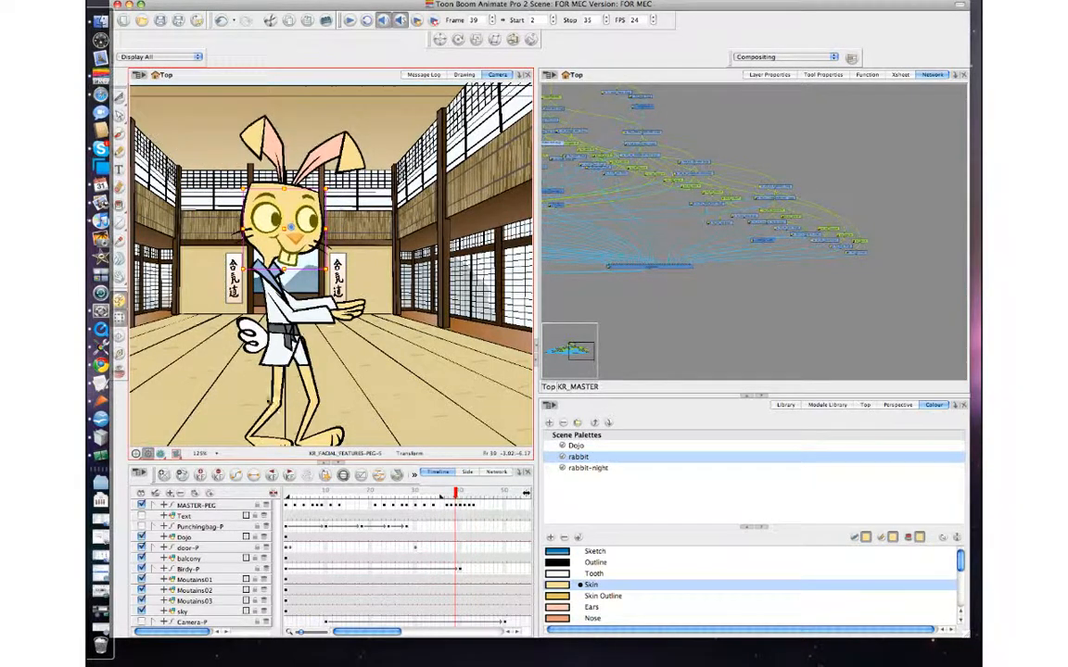
- Rotate the rabbit's whole rear leg backward on frame 39 to open the stance, comparing it with frames 38 and 40
left_click(274, 383)
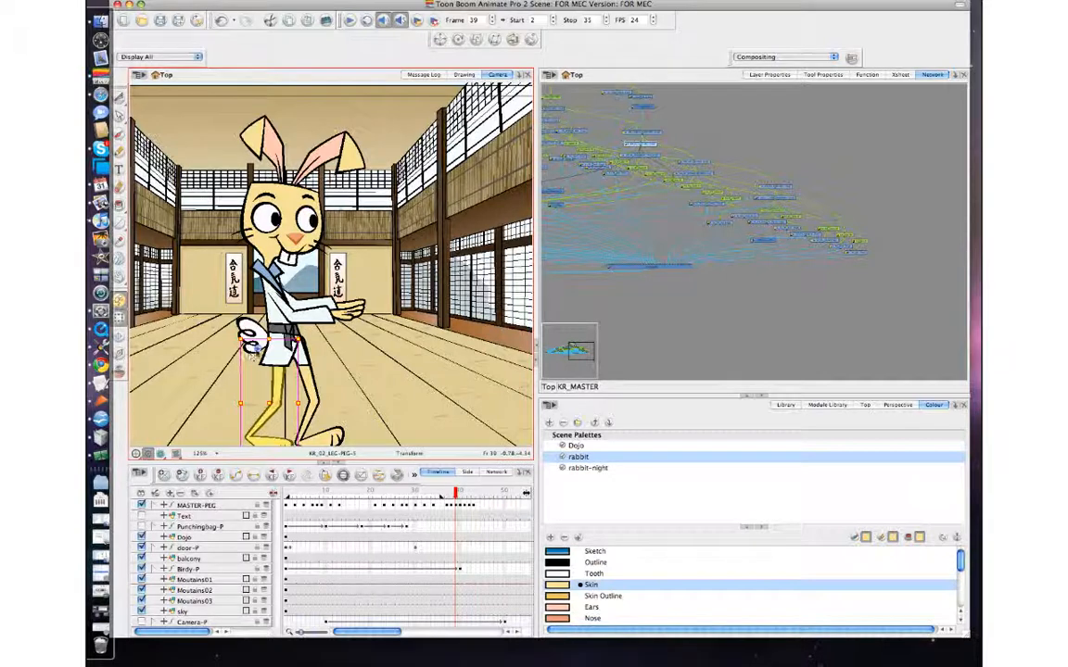
left_click_drag(301, 341, 300, 356)
key("comma")
key("period")
key("period")
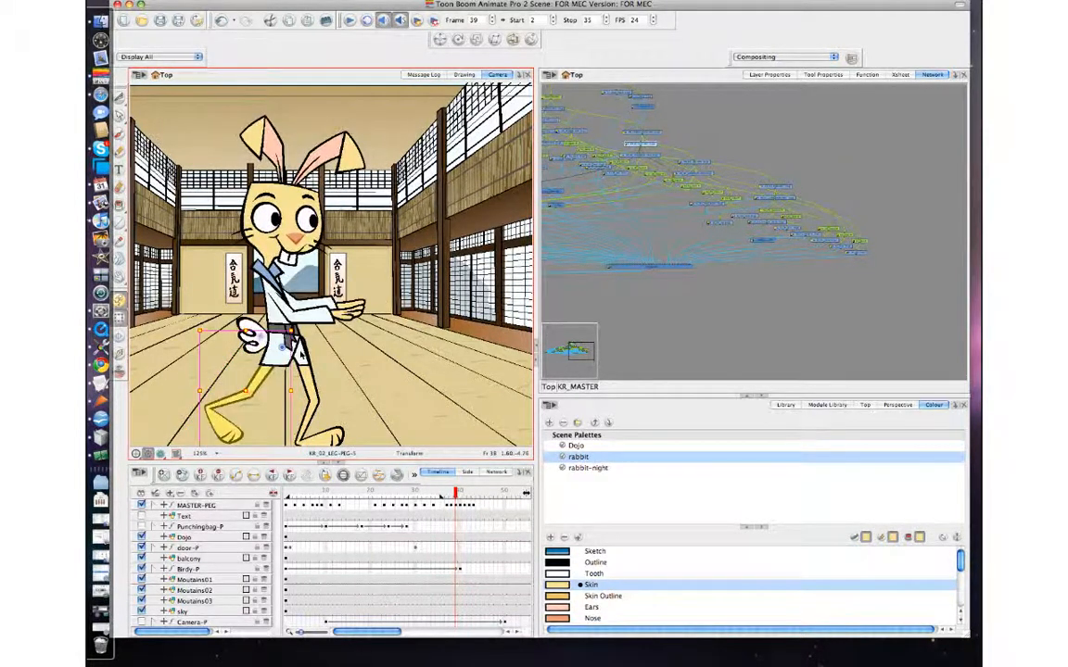
key("comma")
key("comma")
key("period")
- Rotate the front thigh about the knee on frame 39 so its upper end tucks under the jacket hem
left_click(311, 368)
key("2")
left_click_drag(338, 367, 358, 332)
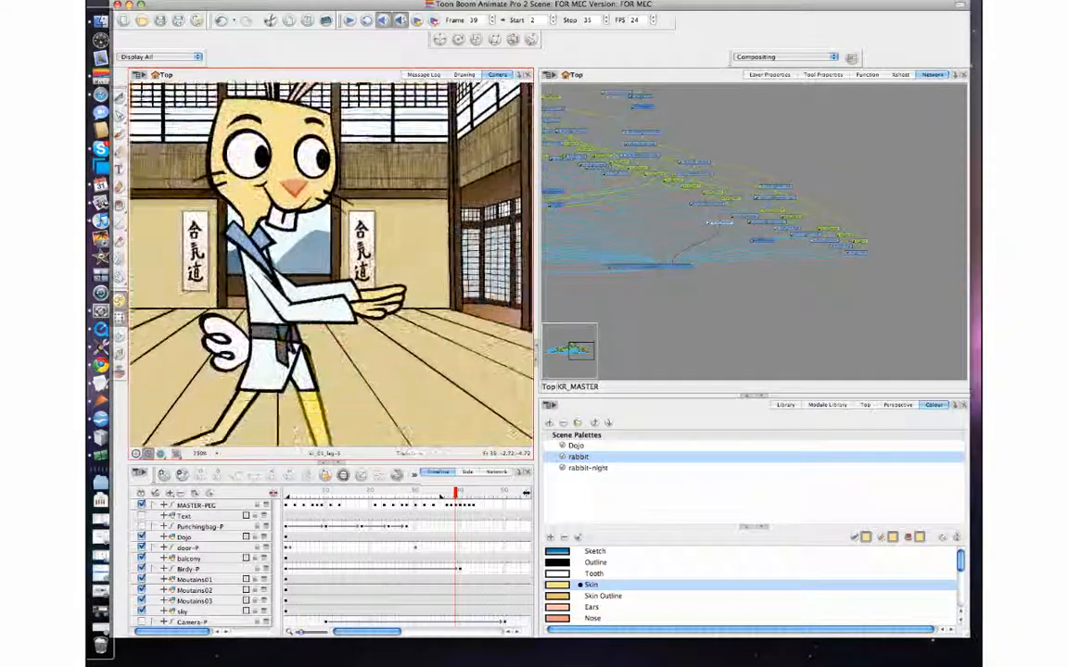
left_click_drag(298, 358, 314, 270)
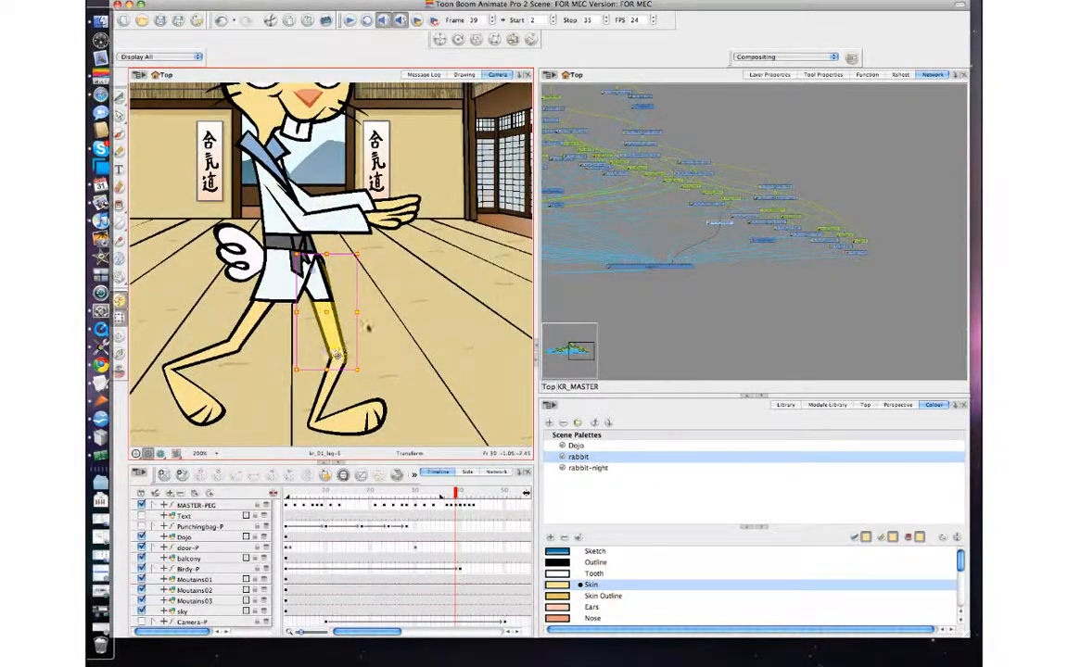
left_click_drag(365, 255, 355, 244)
key("period")
key("comma")
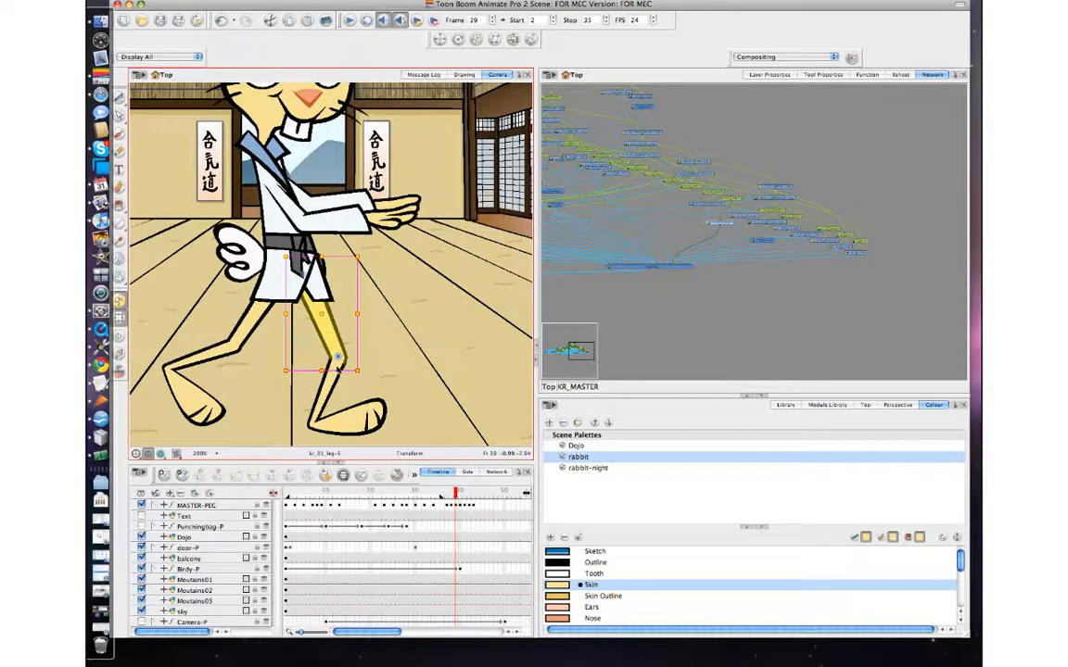
- Adjust the front shin's angle slightly on frame 39 and compare it with the neighbouring frames
left_click(336, 362)
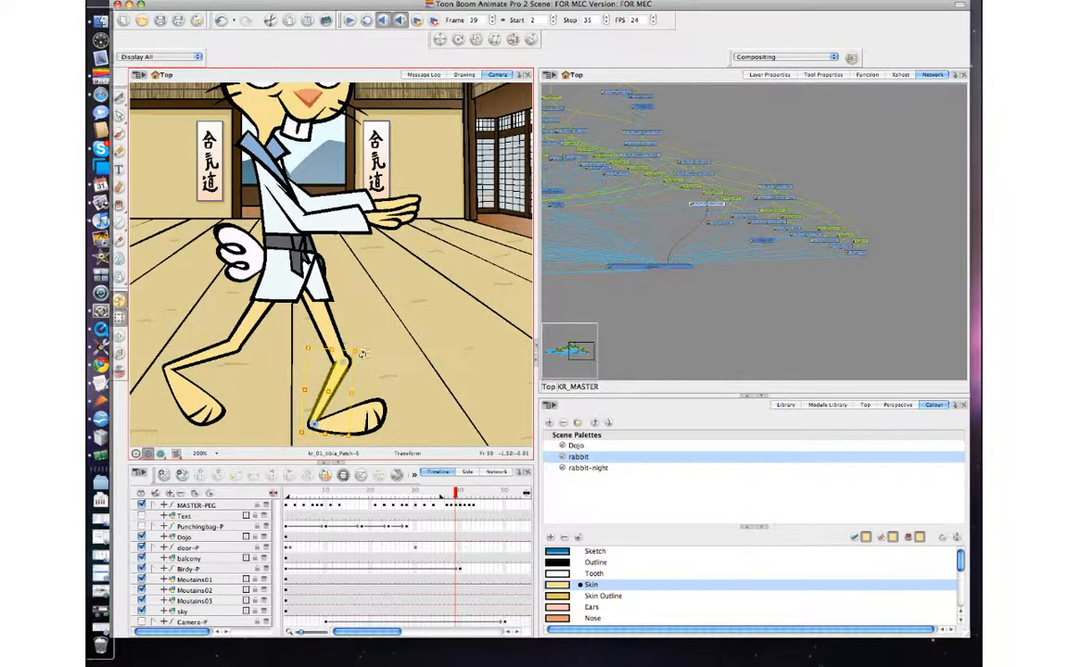
key("comma")
key("comma")
key("period")
key("period")
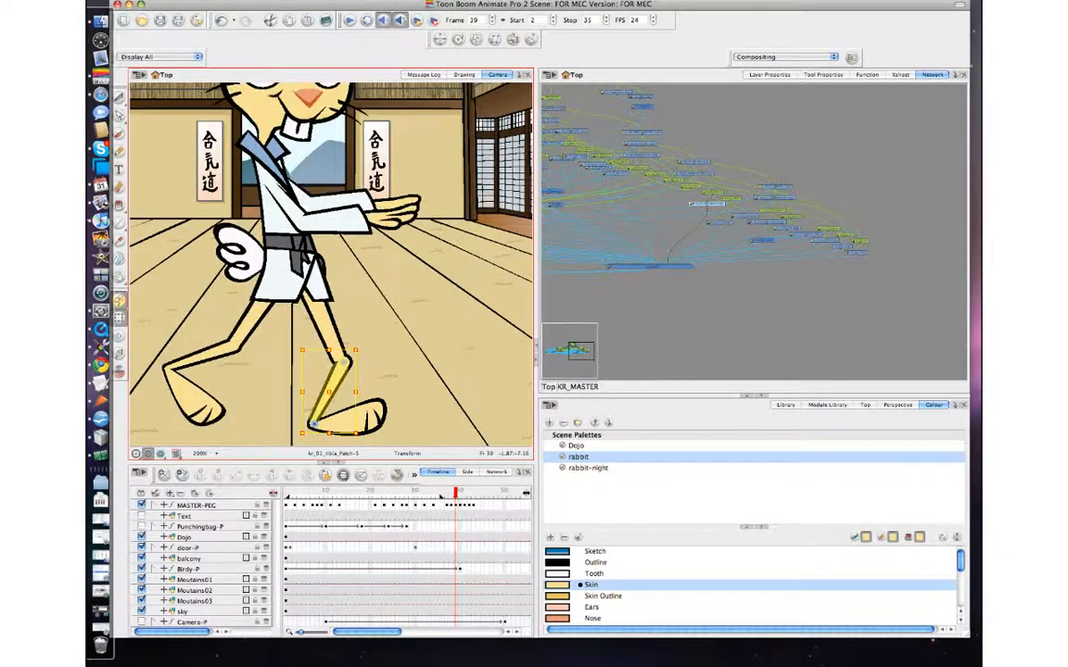
- Shift the front thigh slightly to meet the shin on frame 39, place its pivot at the knee and rotate it slightly inward
left_click(328, 336)
left_click_drag(328, 335, 326, 335)
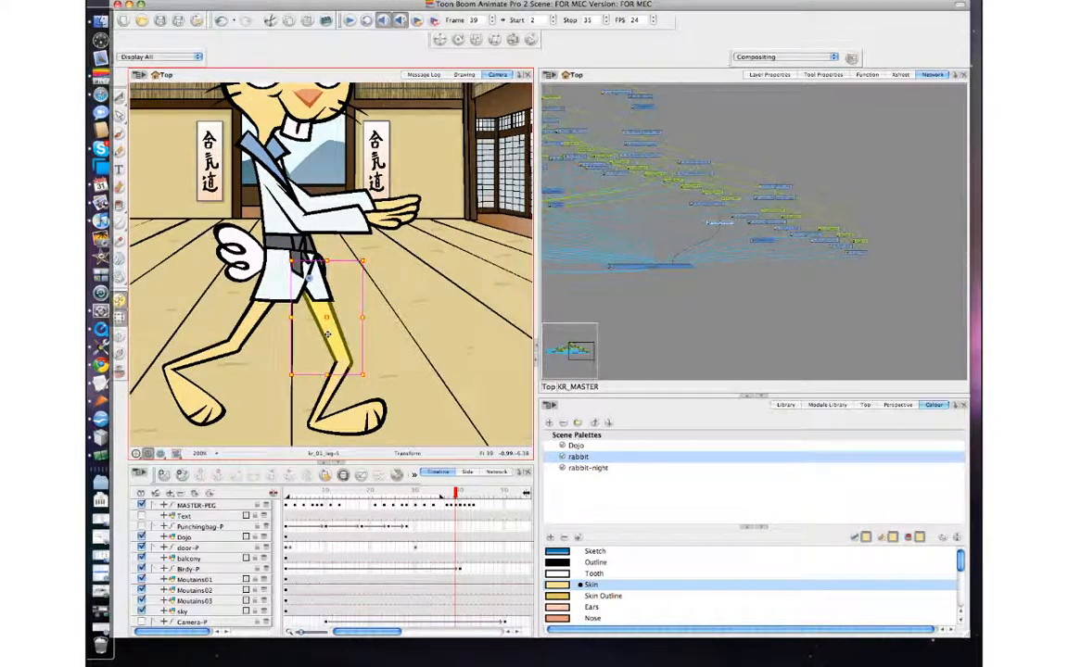
key("comma")
key("period")
left_click_drag(344, 360, 346, 363)
key("comma")
key("period")
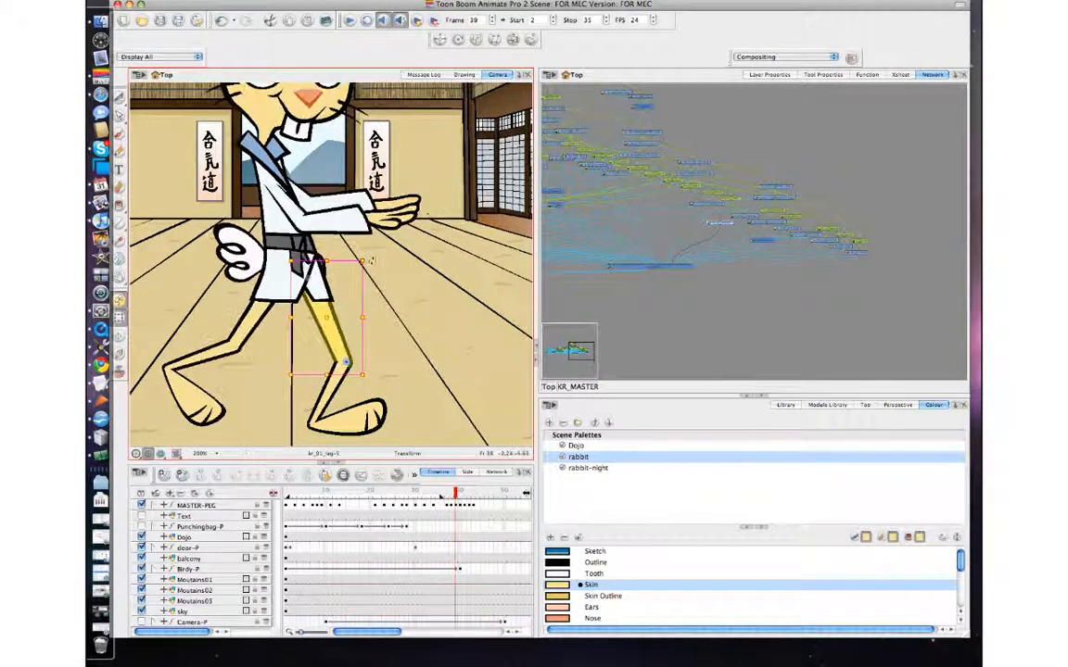
left_click_drag(369, 256, 362, 255)
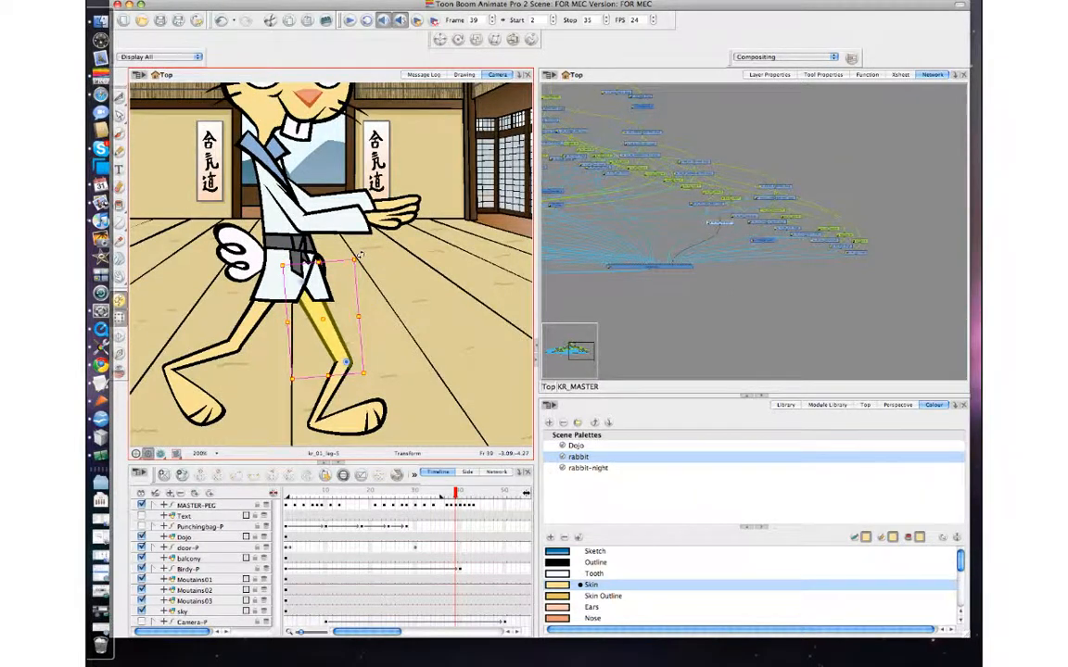
key("comma")
key("period")
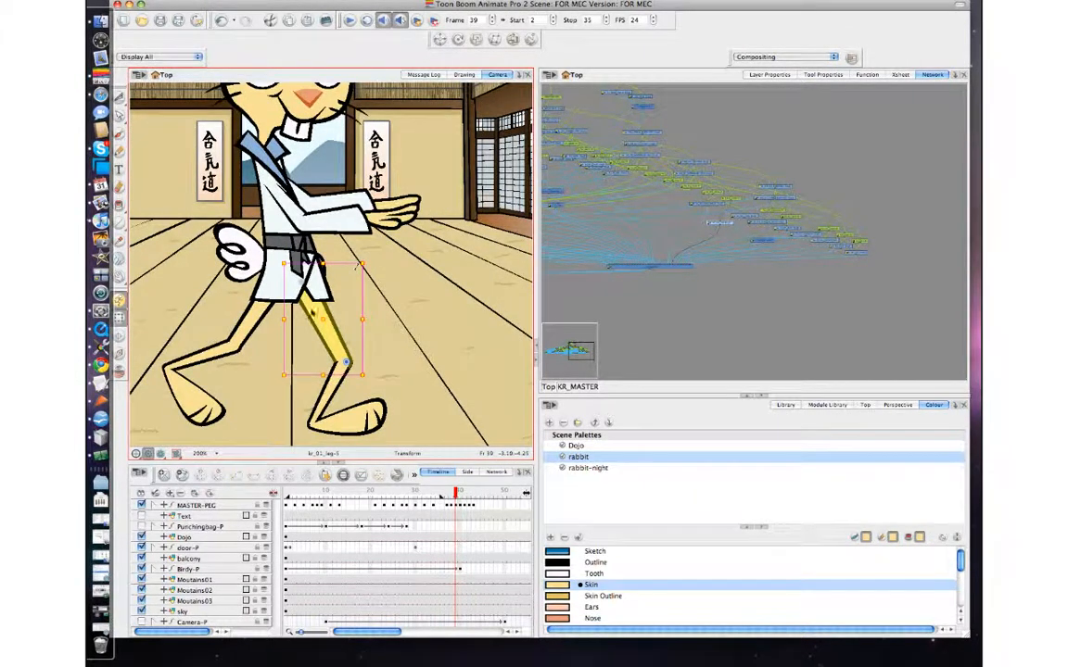
- Nudge the rear leg slightly toward the body on frame 39 and check the hips against the previous frame
left_click(251, 320)
key("comma")
key("period")
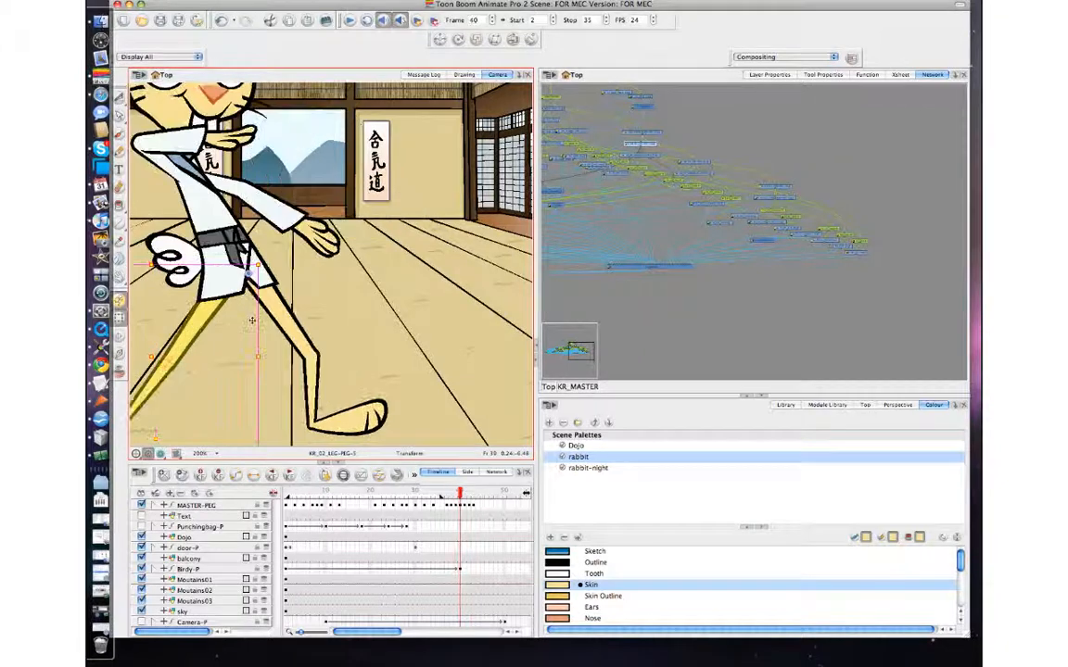
key("comma")
left_click_drag(251, 322, 253, 325)
left_click(323, 263)
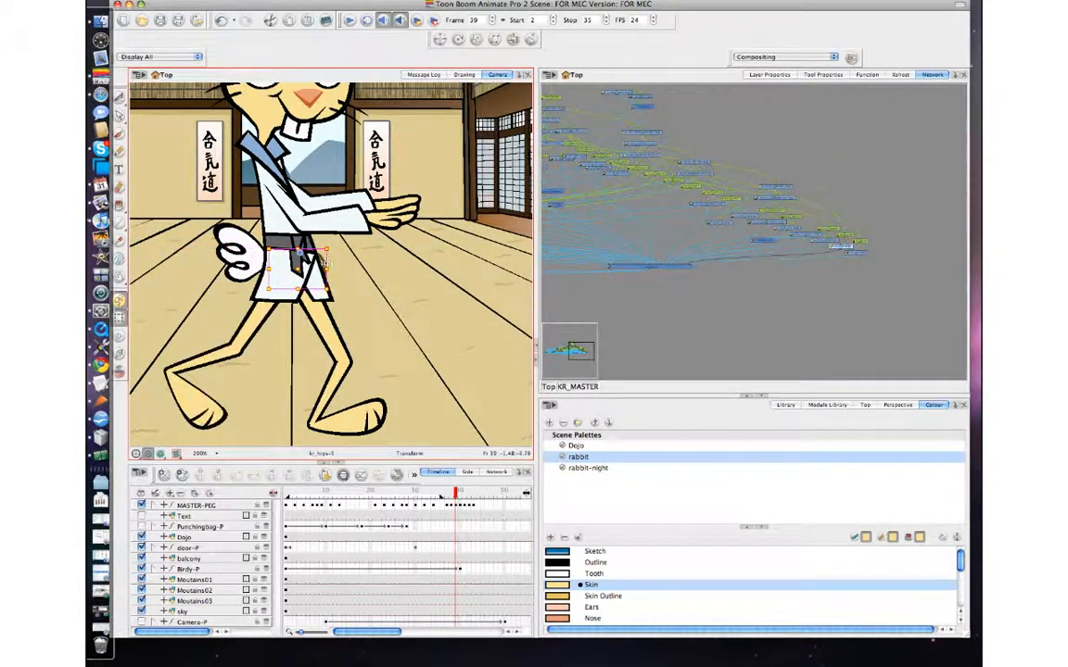
key("comma")
key("period")
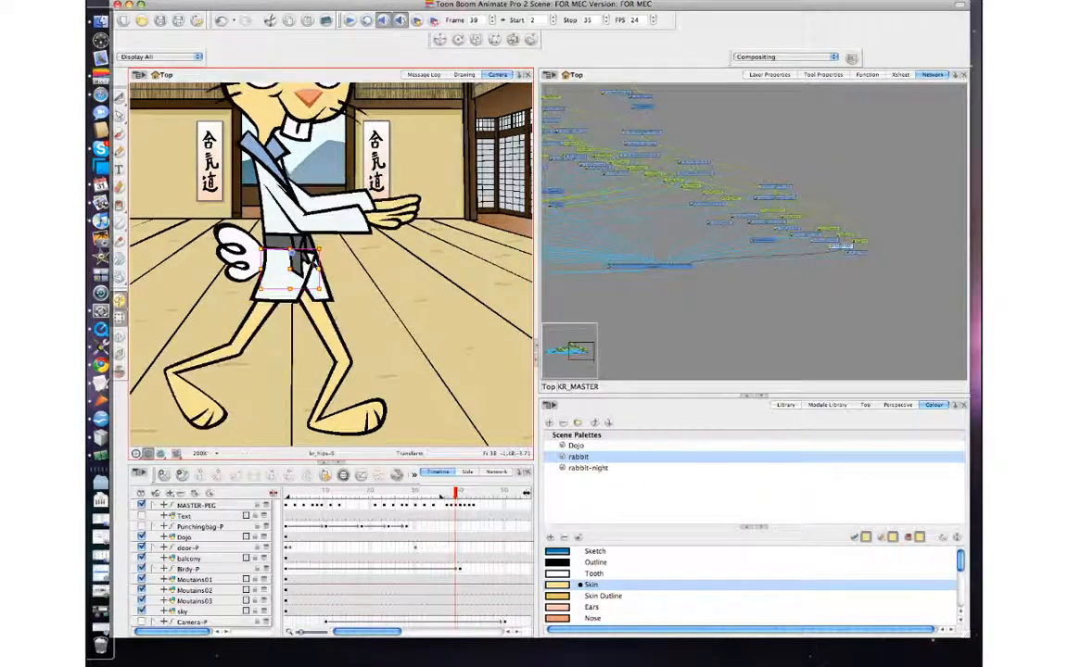
- Rotate the rabbit's rear leg slightly backward on frame 38, comparing its position with frame 37
key("comma")
key("comma")
key("period")
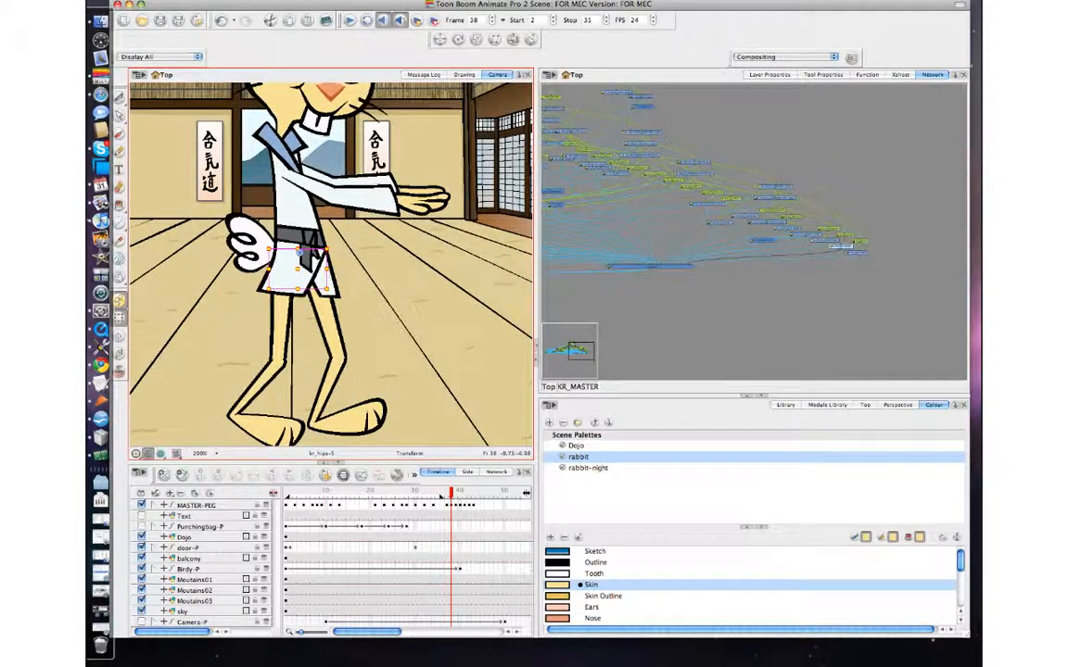
left_click(285, 344)
key("comma")
key("period")
key("b")
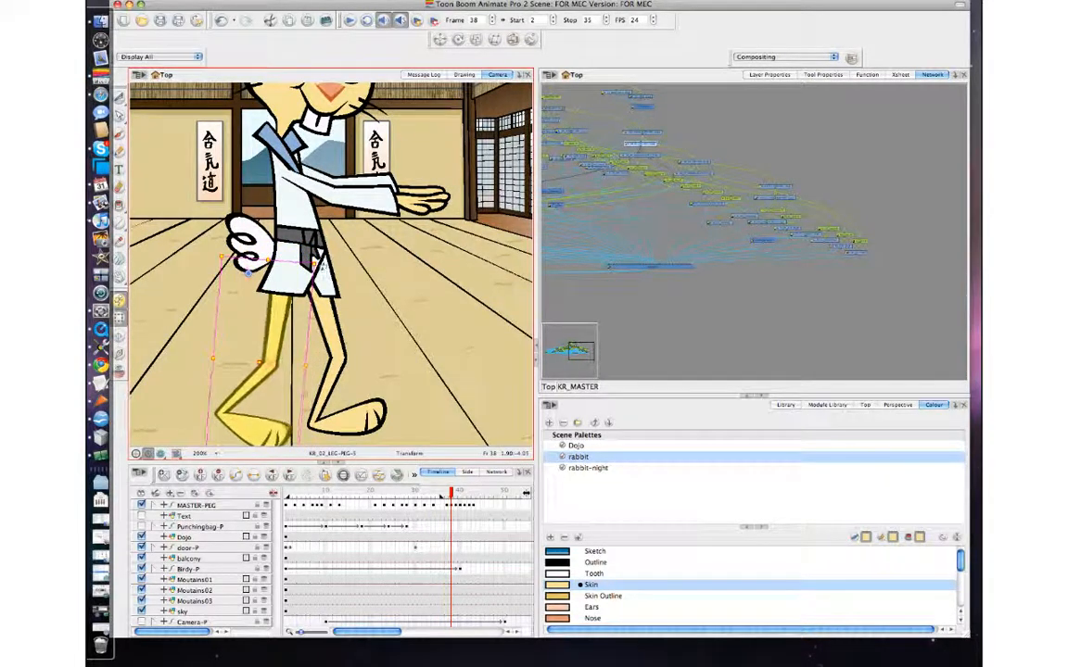
key("comma")
key("period")
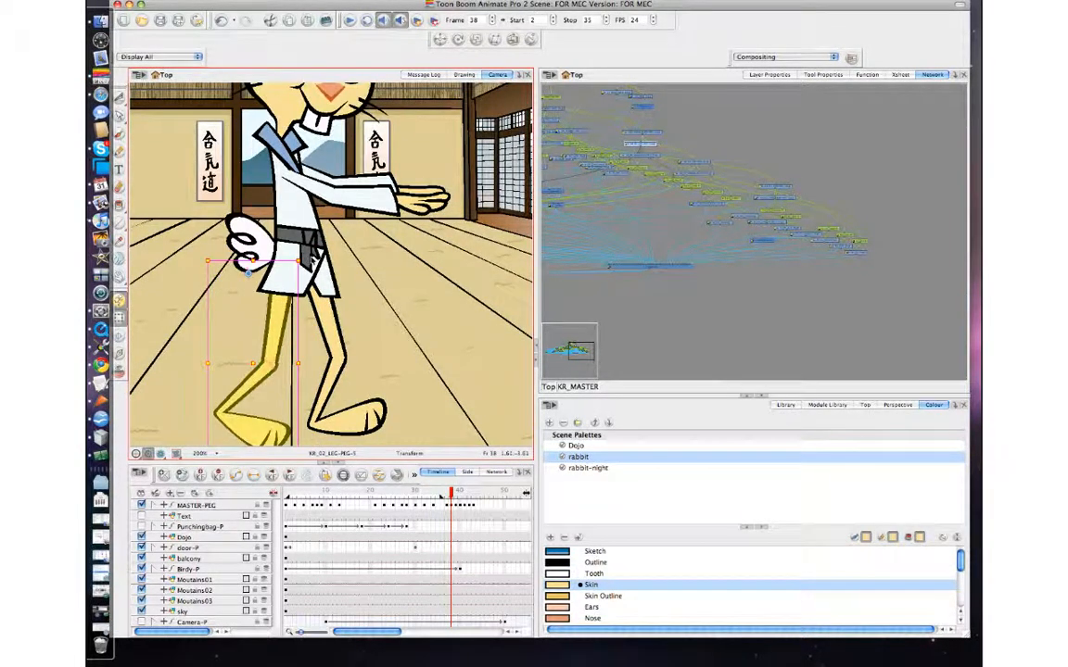
left_click_drag(309, 261, 311, 265)
- Flip back and forth through frames 37 to 41 to check the legs' motion into the wide stance
key("comma")
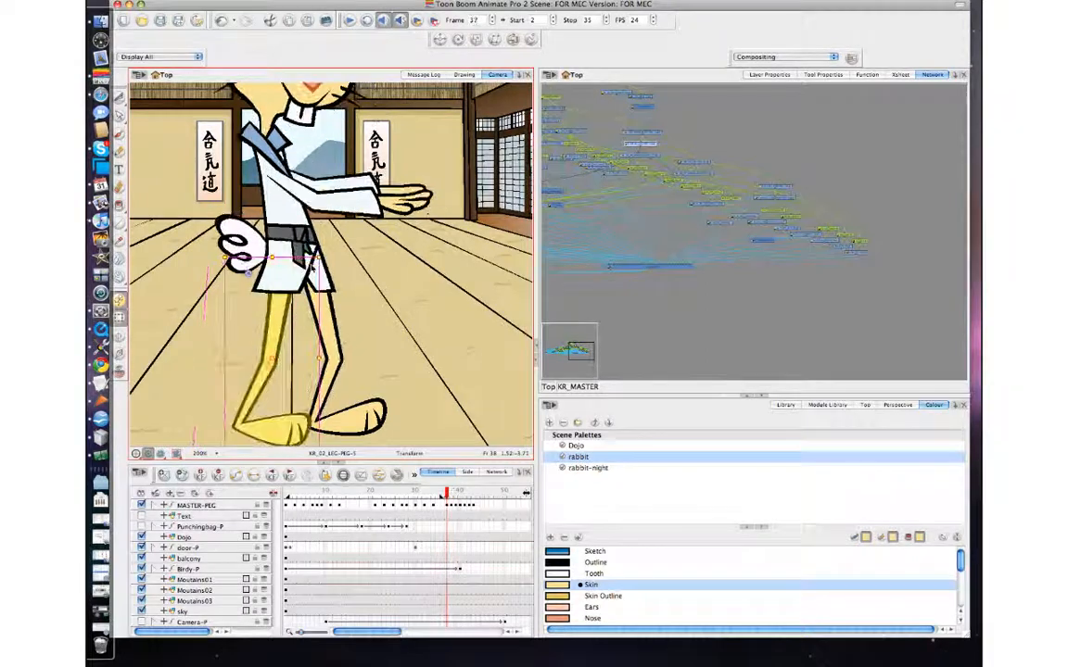
key("period")
key("period")
key("period")
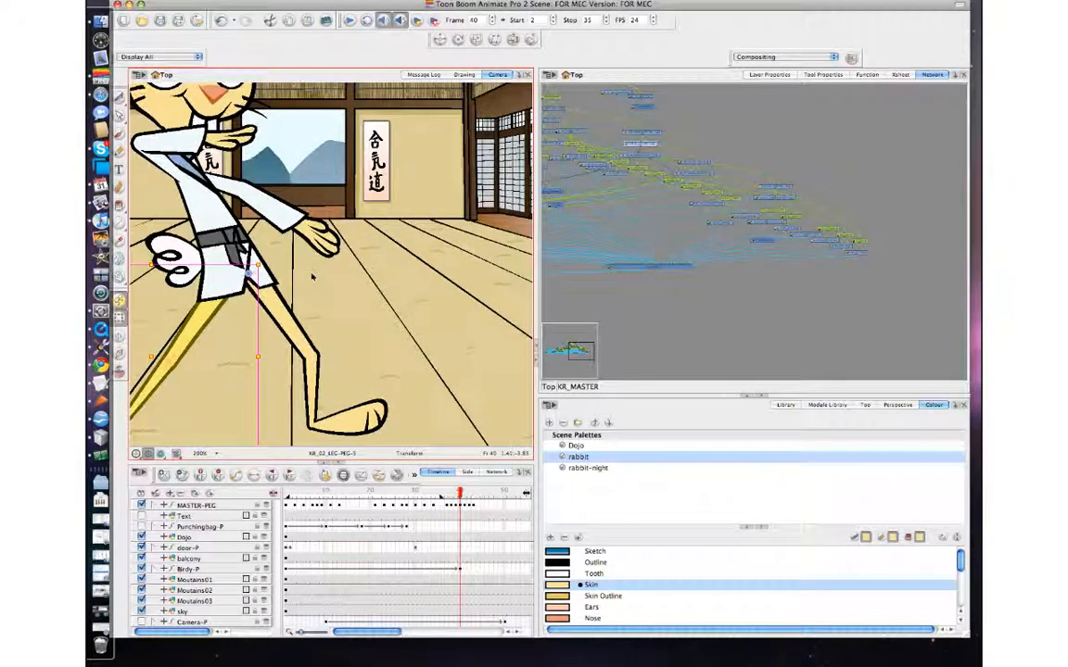
key("comma")
key("period")
key("comma")
key("comma")
key("comma")
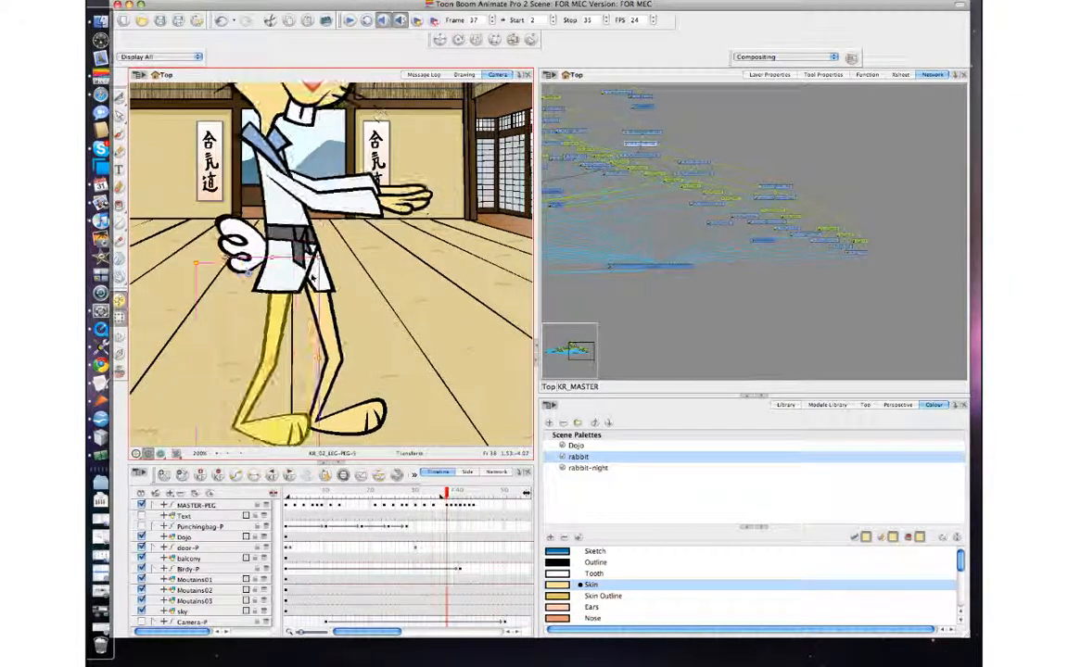
key("period")
key("period")
key("period")
key("comma")
key("comma")
key("period")
key("period")
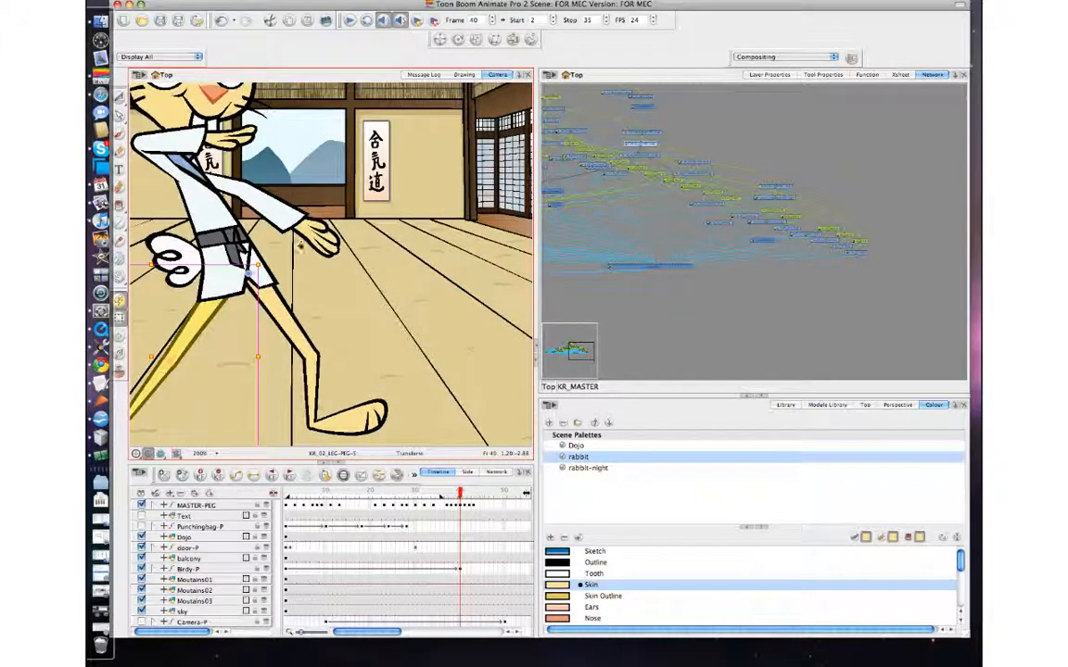
key("period")
key("comma")
key("comma")
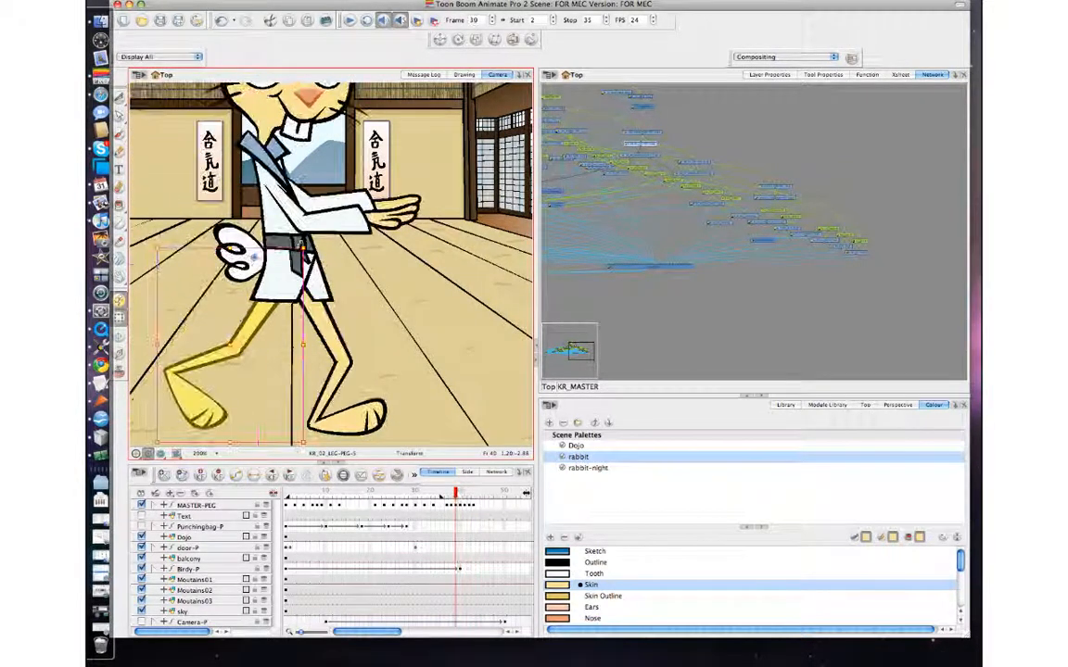
key("period")
key("comma")
key("comma")
key("comma")
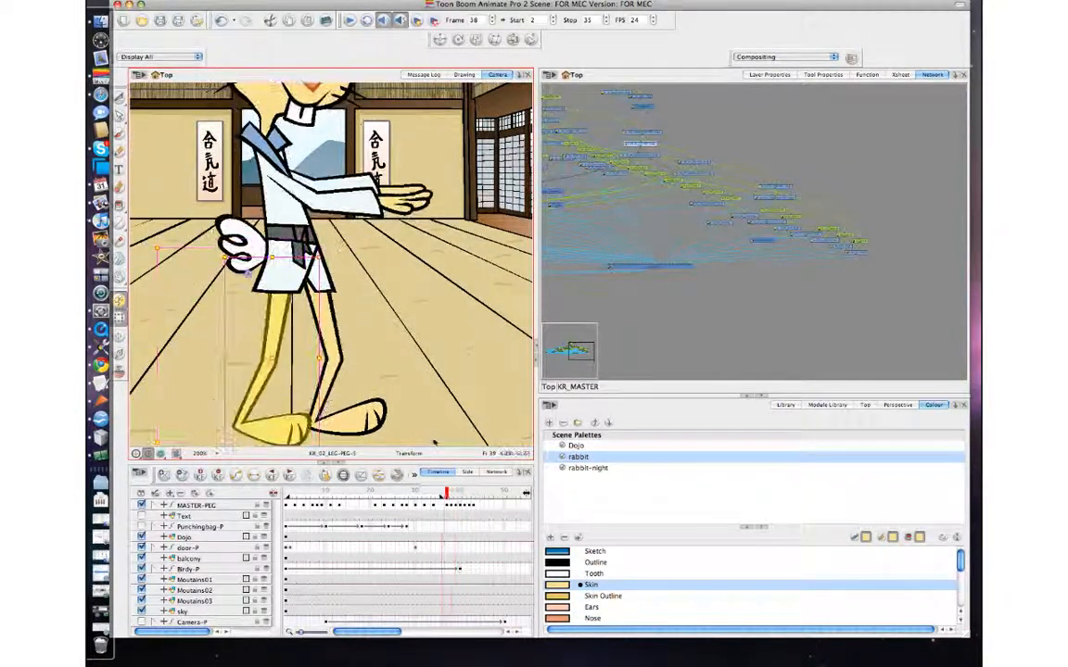